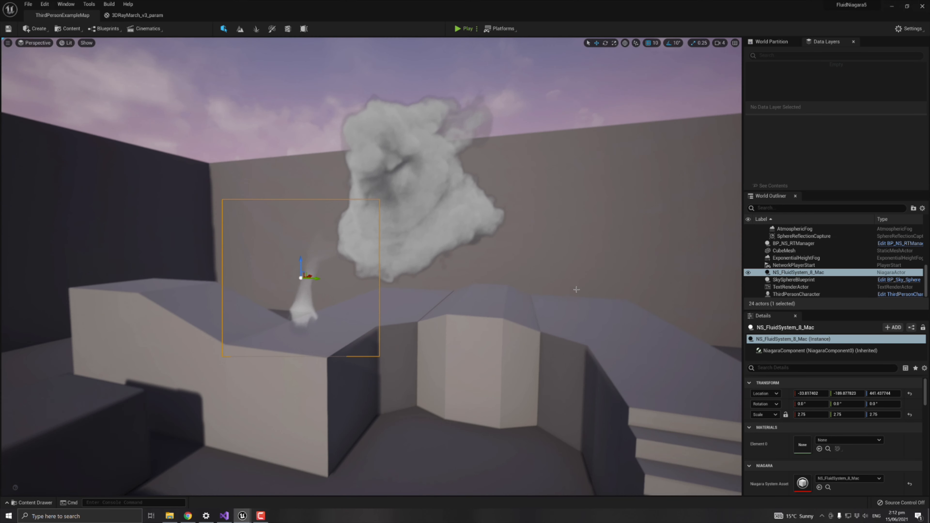
# Compare the fluid plume with BP_NS_RTManager hidden and shown, and inspect both smoke effects from several angles
pyautogui.click(404, 185)
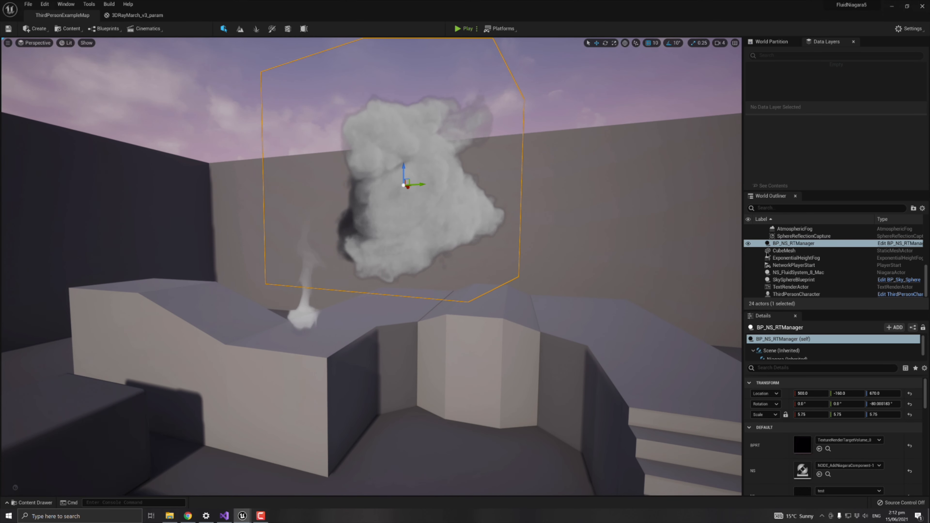
pyautogui.click(748, 243)
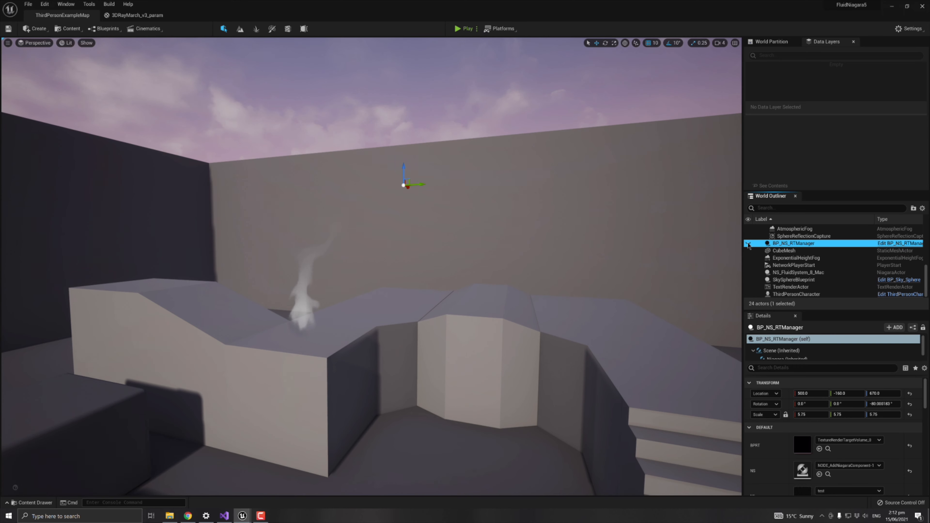
pyautogui.scroll(2, 431, 245)
pyautogui.scroll(2, 343, 268)
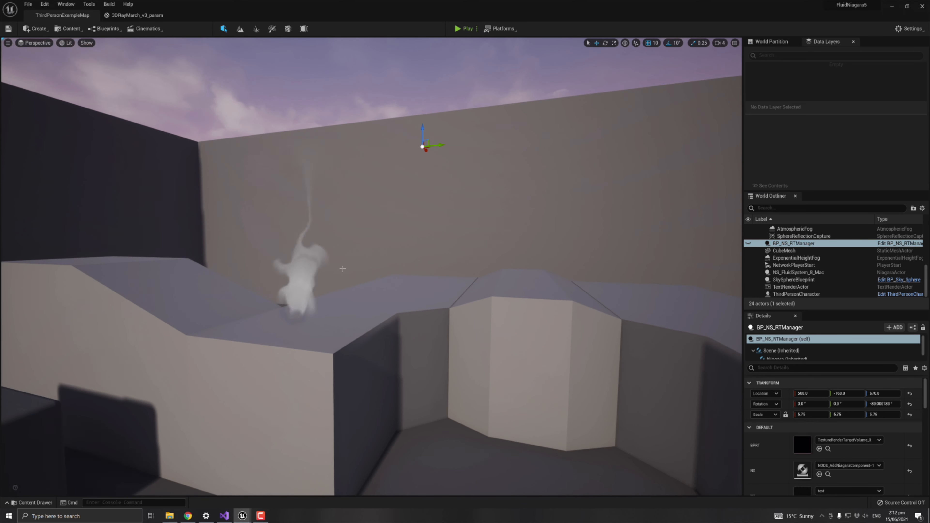
pyautogui.click(749, 244)
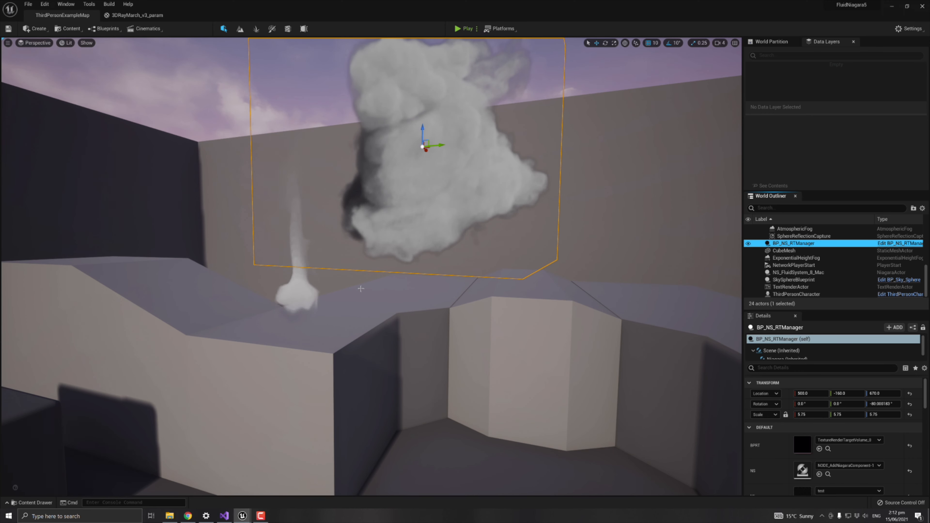
pyautogui.moveTo(338, 196); pyautogui.dragTo(323, 279, button='right')
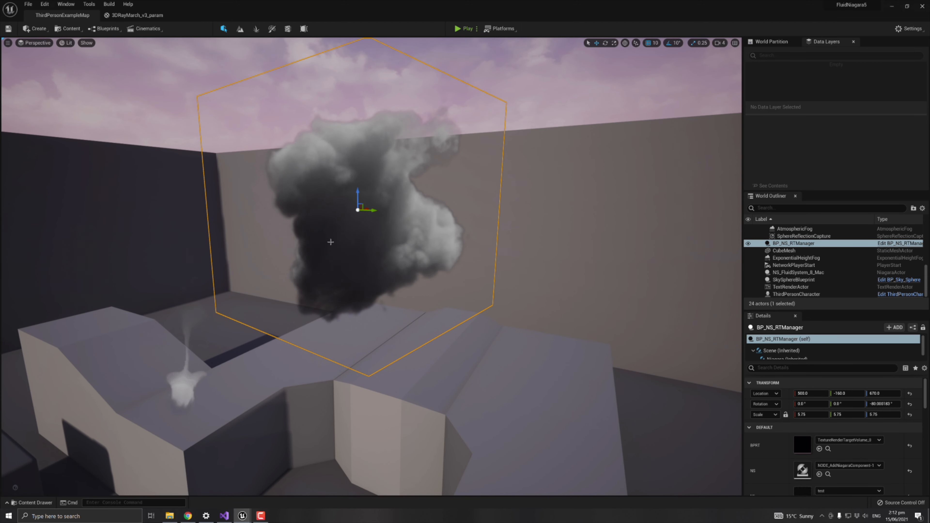
pyautogui.moveTo(405, 191); pyautogui.dragTo(401, 320, button='middle')
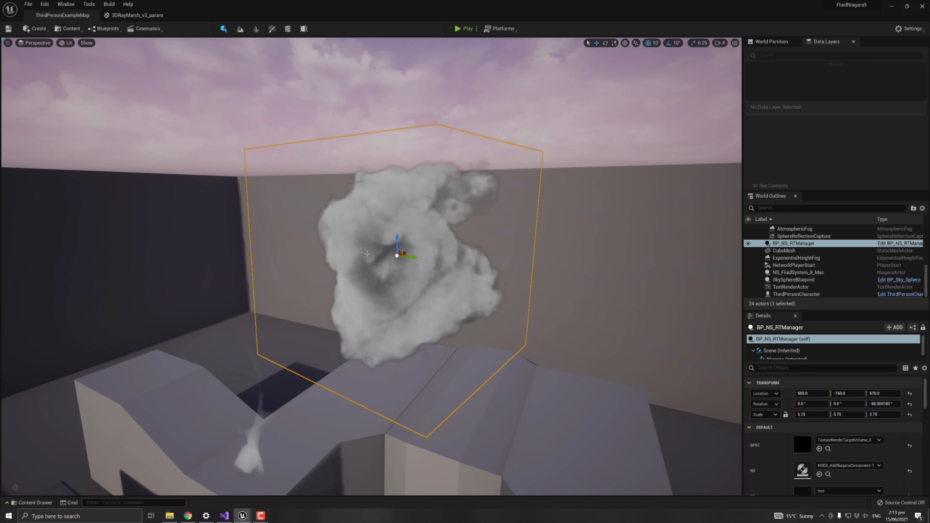
pyautogui.moveTo(338, 208); pyautogui.dragTo(366, 294, button='middle')
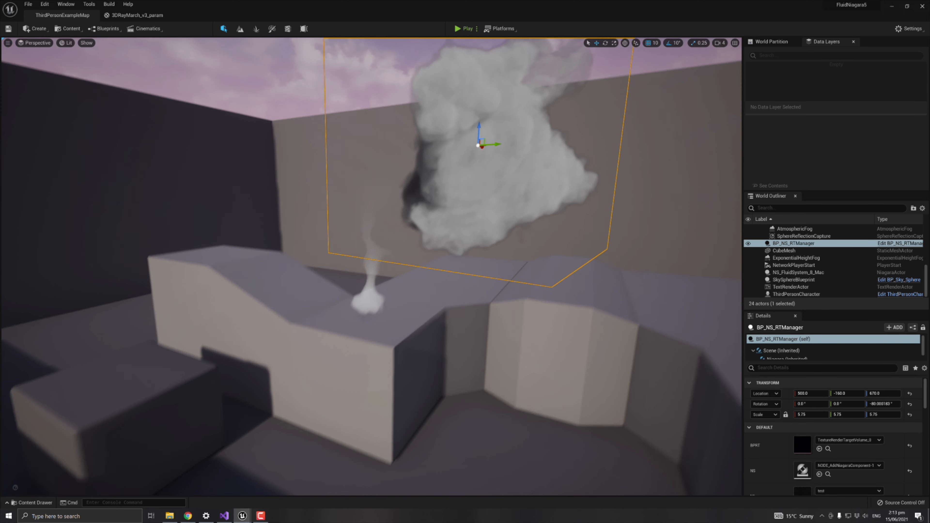
# Hide the BP_NS_RTManager smoke volume in the level and frame the NS_FluidSystem_8_Mac plume
pyautogui.click(367, 294)
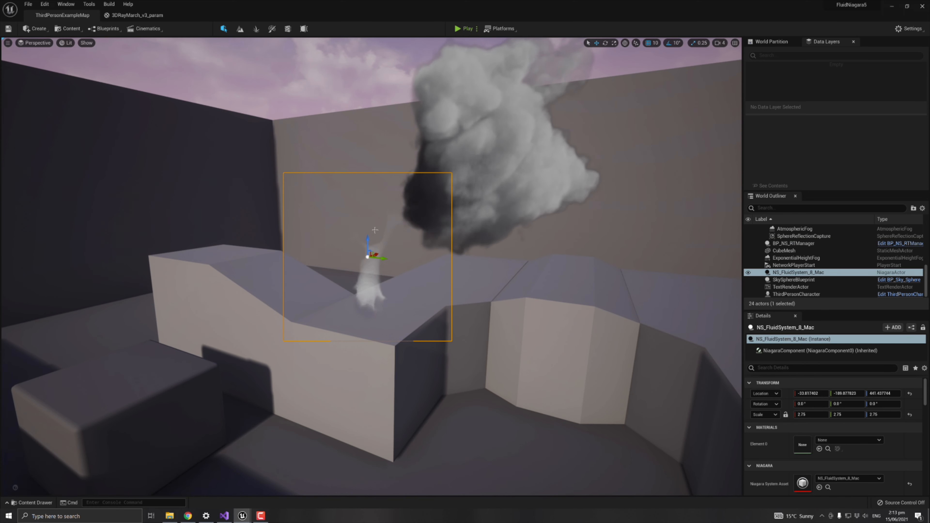
pyautogui.click(539, 93)
pyautogui.press('f')
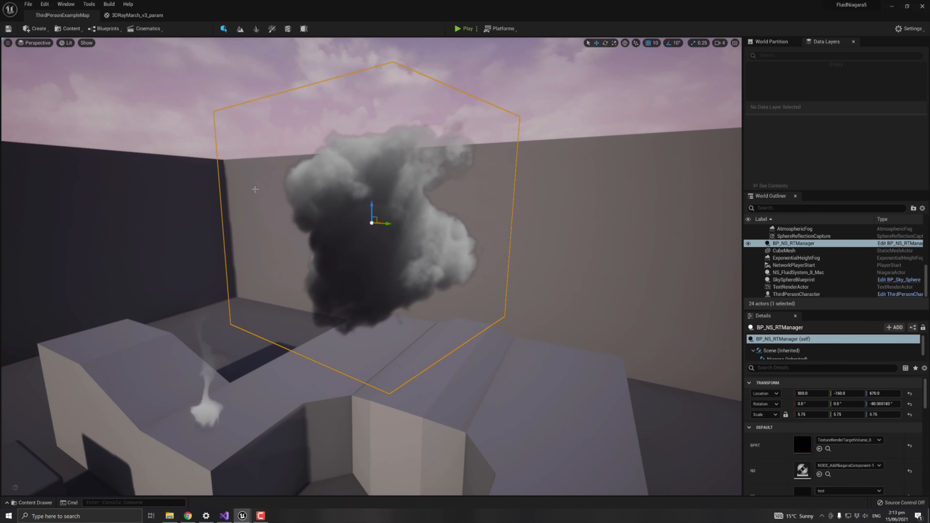
pyautogui.click(749, 243)
pyautogui.moveTo(466, 262); pyautogui.dragTo(330, 341, button='middle')
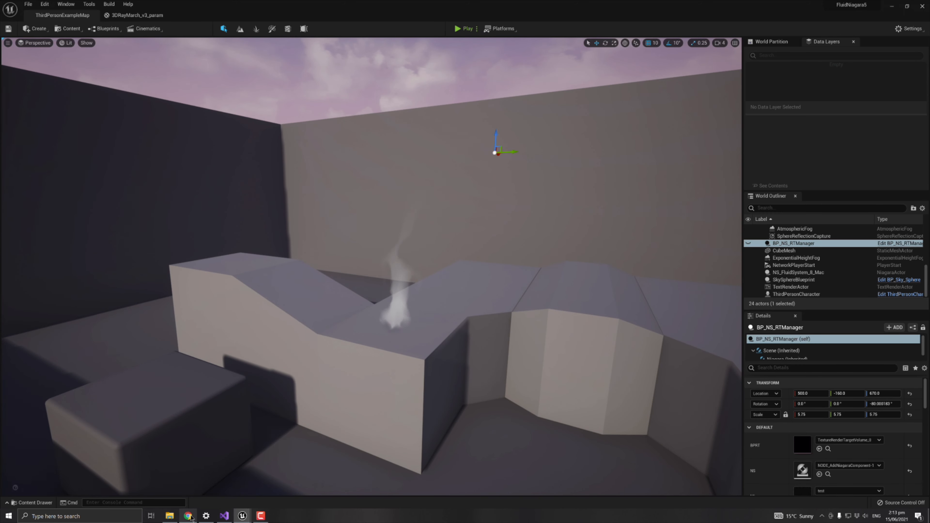
# Switch to Chrome and view the PartikelVFX Twitter profile and the YouTube video on UE4 Niagara Grid2d advection
pyautogui.moveTo(192, 519)
pyautogui.click(216, 493)
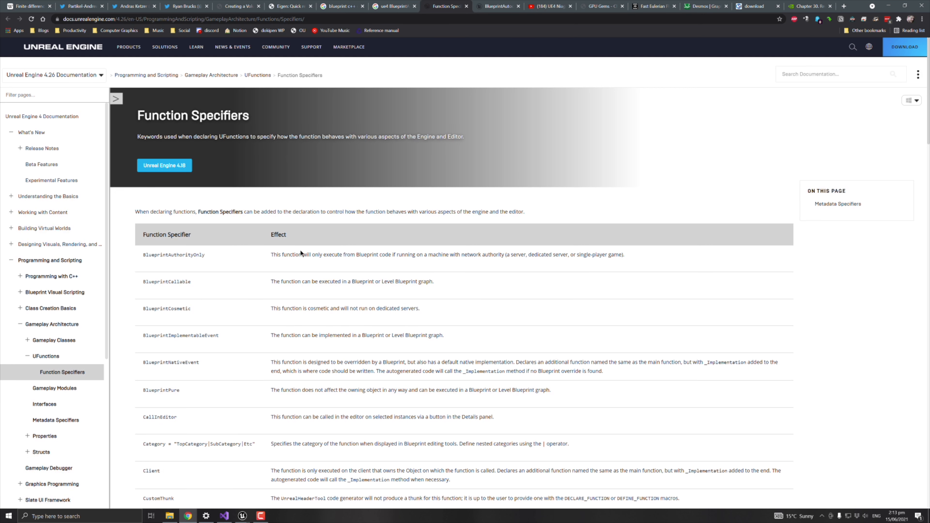
pyautogui.click(74, 3)
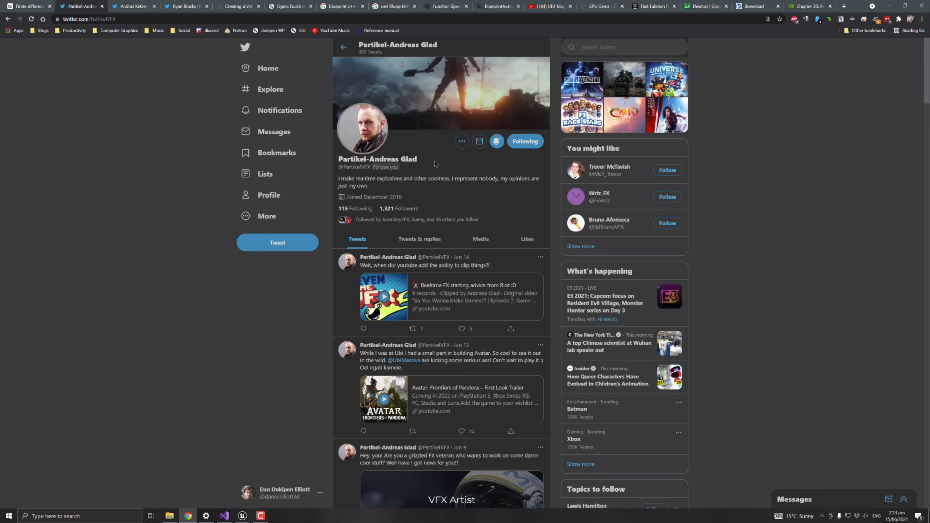
pyautogui.click(550, 6)
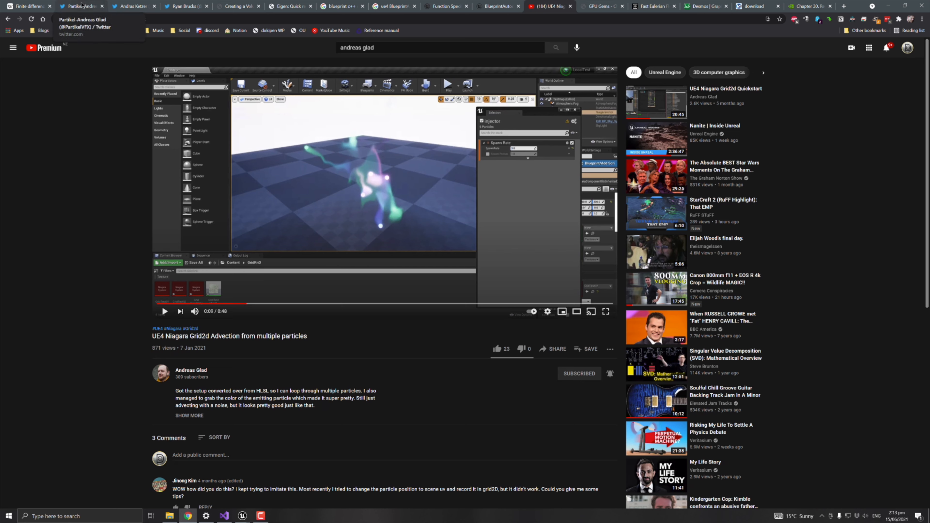
# Look through the ShaderBits Twitter profile and its tweets
pyautogui.click(186, 7)
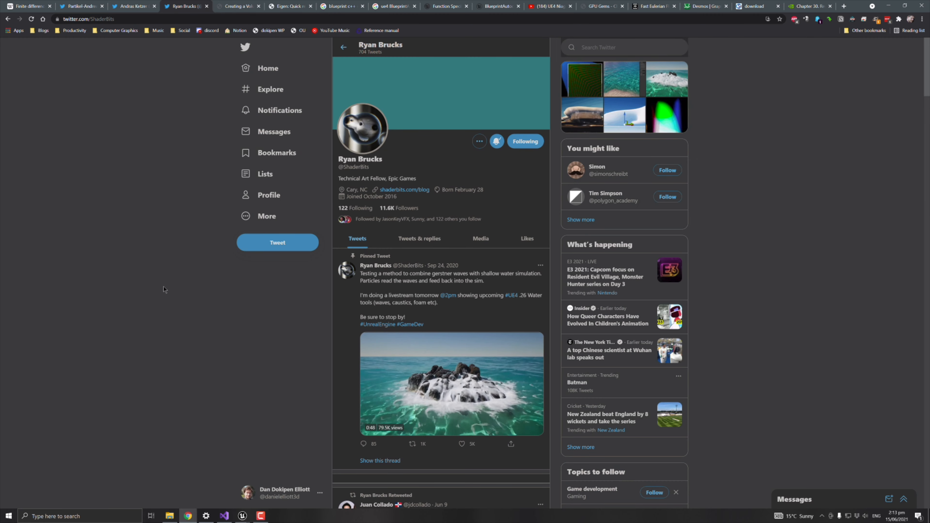
pyautogui.scroll(-2, 255, 355)
pyautogui.scroll(-5, 254, 355)
# Read through the Shader Bits article on creating a volumetric ray marcher, covering opacity sampling, slicing artifacts, ray entry code and depth sorting
pyautogui.click(237, 6)
pyautogui.scroll(-20, 207, 295)
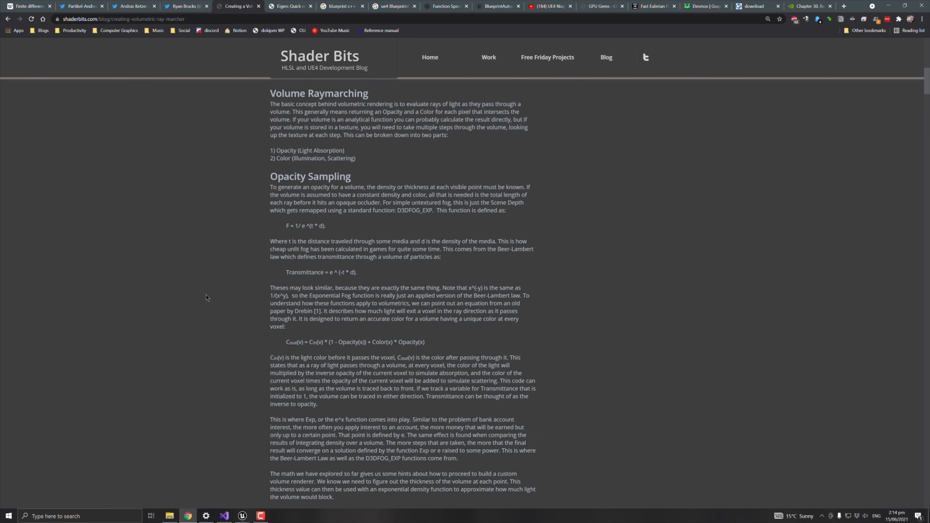
pyautogui.scroll(-9, 207, 298)
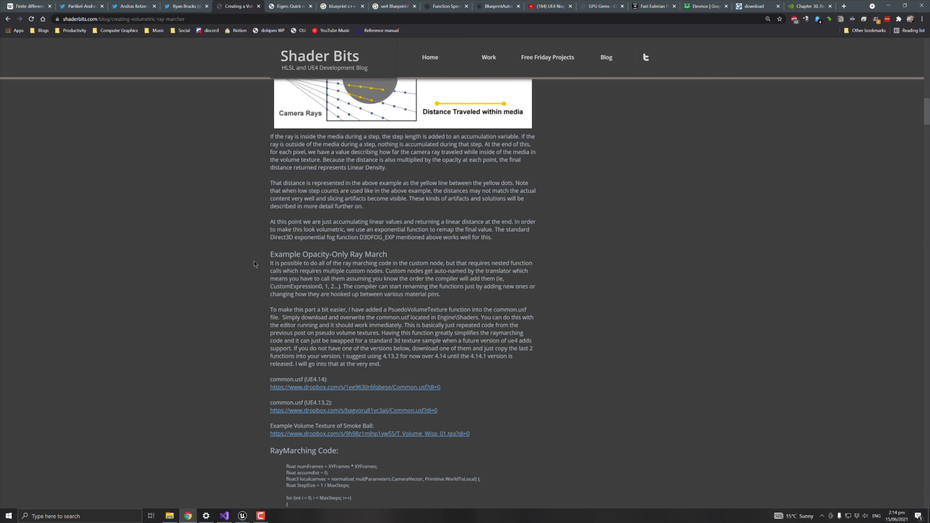
pyautogui.scroll(-8, 255, 261)
pyautogui.scroll(-11, 254, 261)
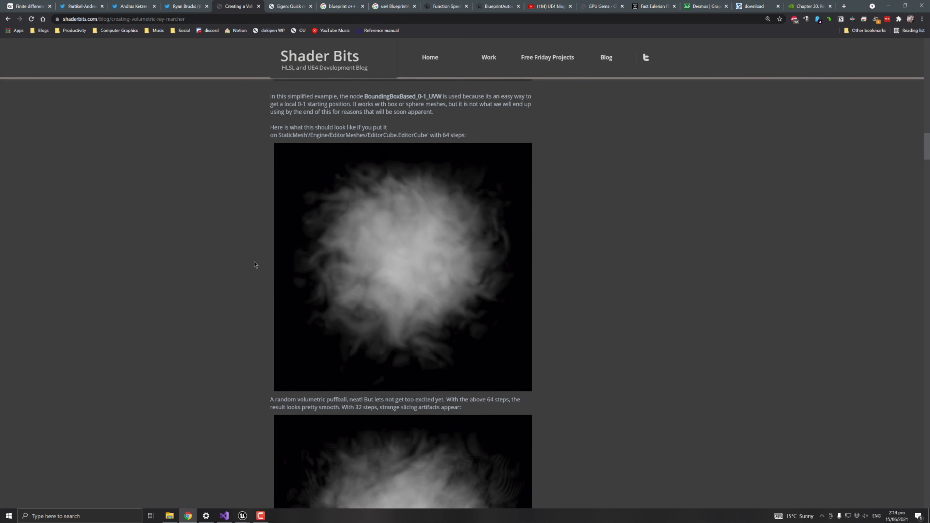
pyautogui.scroll(-5, 254, 262)
pyautogui.scroll(4, 267, 274)
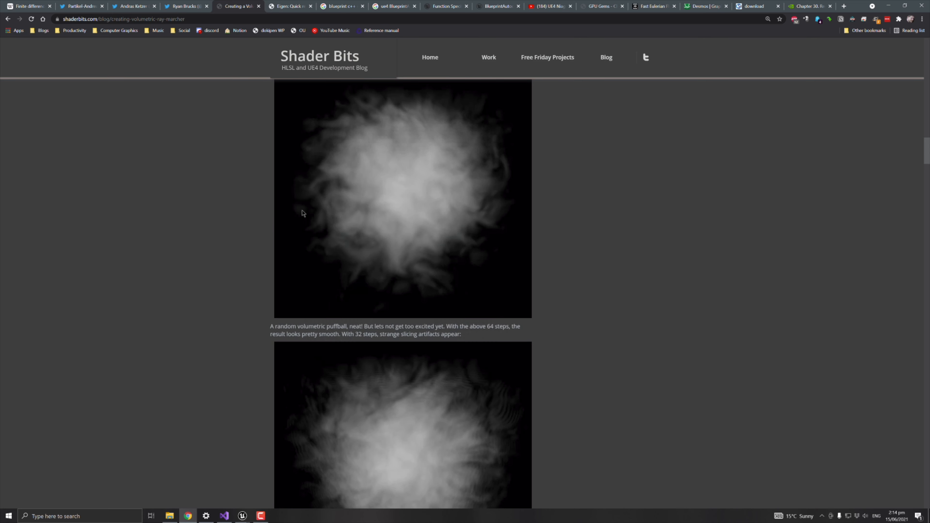
pyautogui.scroll(-3, 306, 348)
pyautogui.scroll(-7, 291, 348)
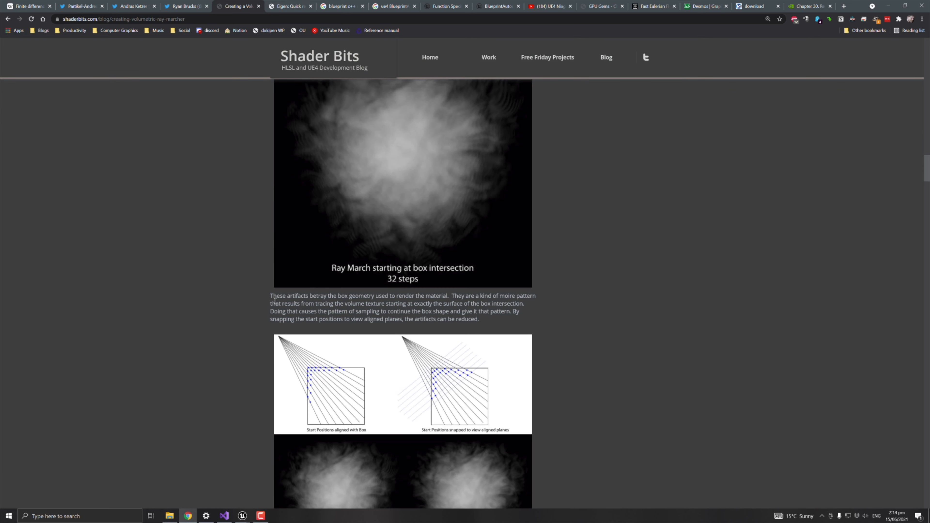
pyautogui.scroll(-3, 413, 417)
pyautogui.scroll(-16, 224, 395)
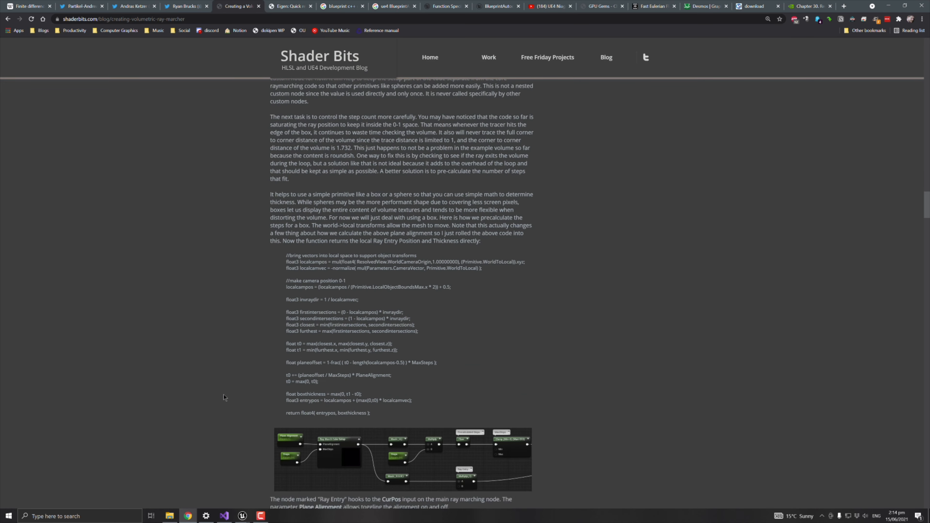
pyautogui.scroll(-15, 224, 396)
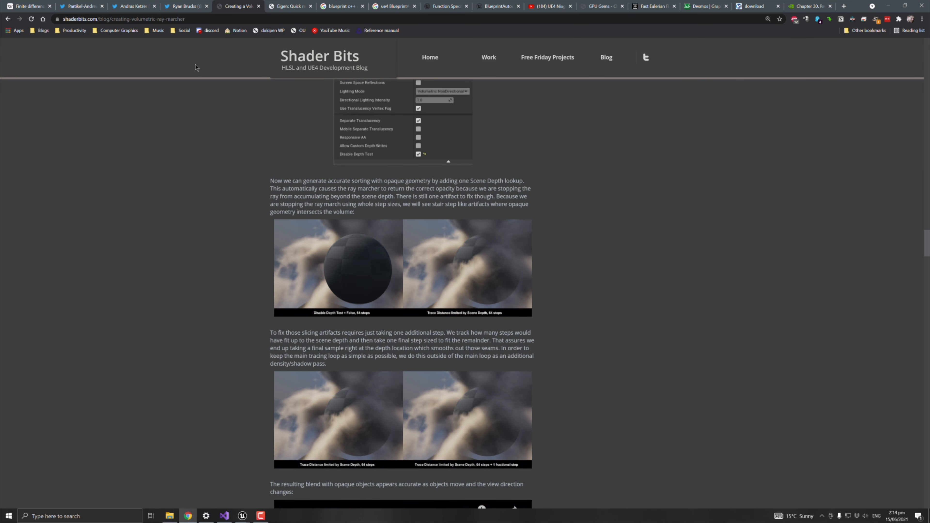
# Revisit the reference Twitter profiles of ShaderBits, FluidNinjaLIVE and PartikelVFX
pyautogui.click(194, 4)
pyautogui.click(140, 4)
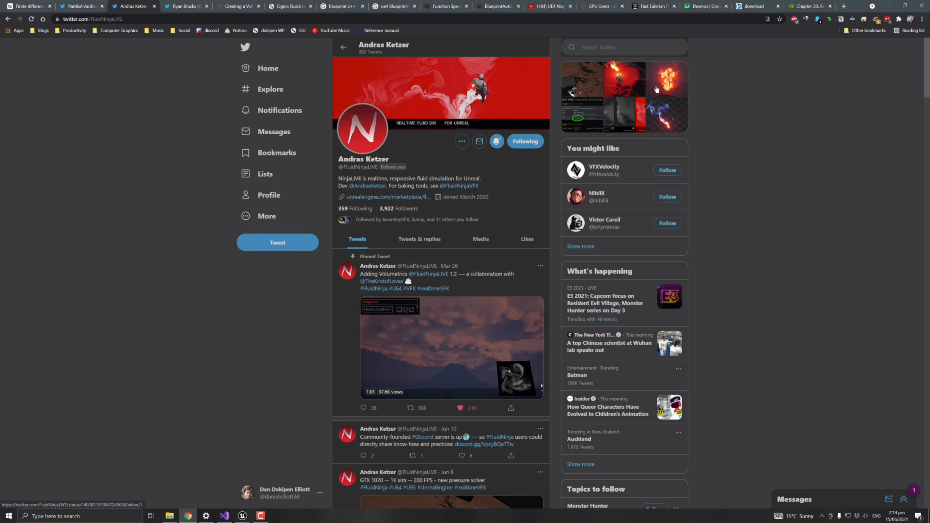
pyautogui.click(83, 7)
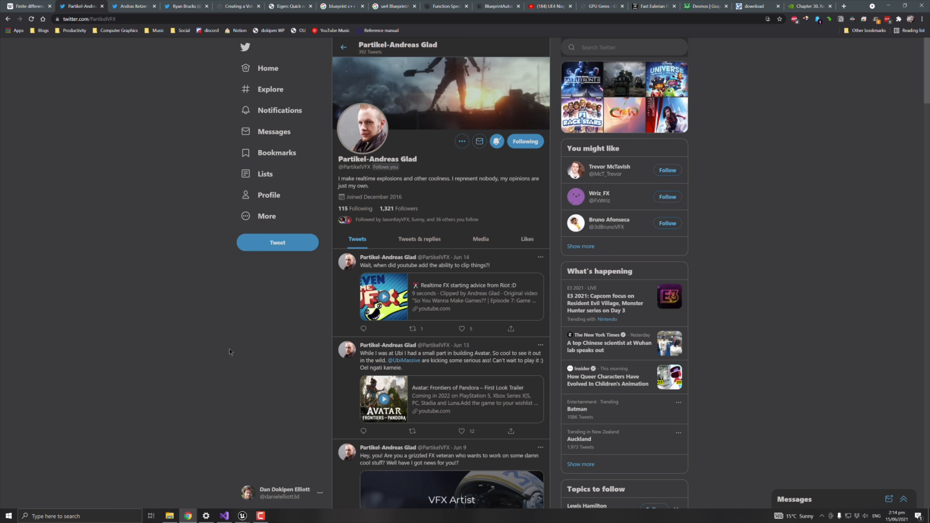
# Switch to the Unreal Niagara editor and examine the simulation stages of NS_FluidSystem_8_Mac, then return to the level
pyautogui.click(273, 476)
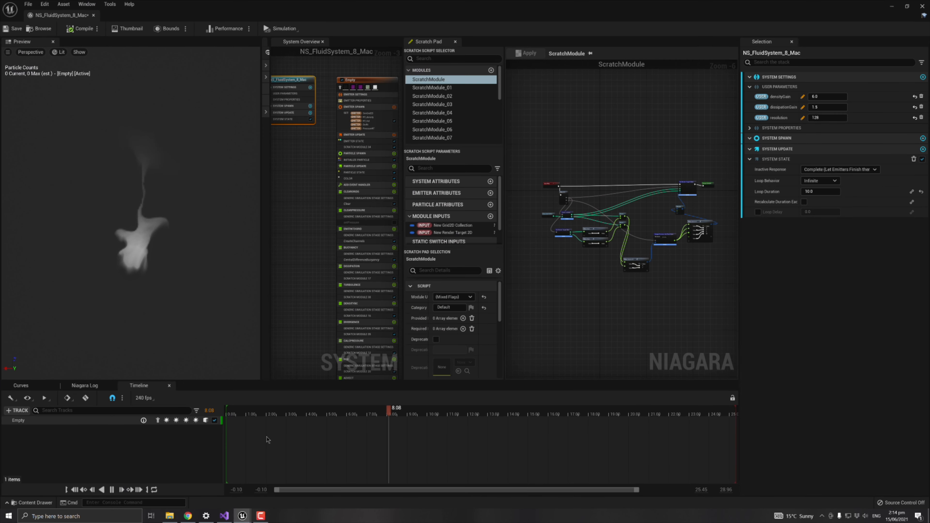
pyautogui.moveTo(305, 270); pyautogui.dragTo(269, 213, button='right')
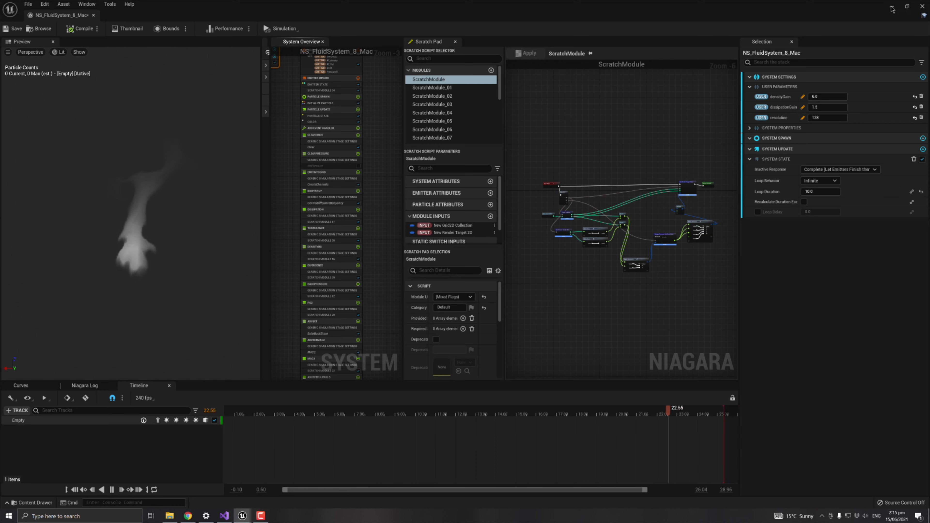
pyautogui.click(892, 6)
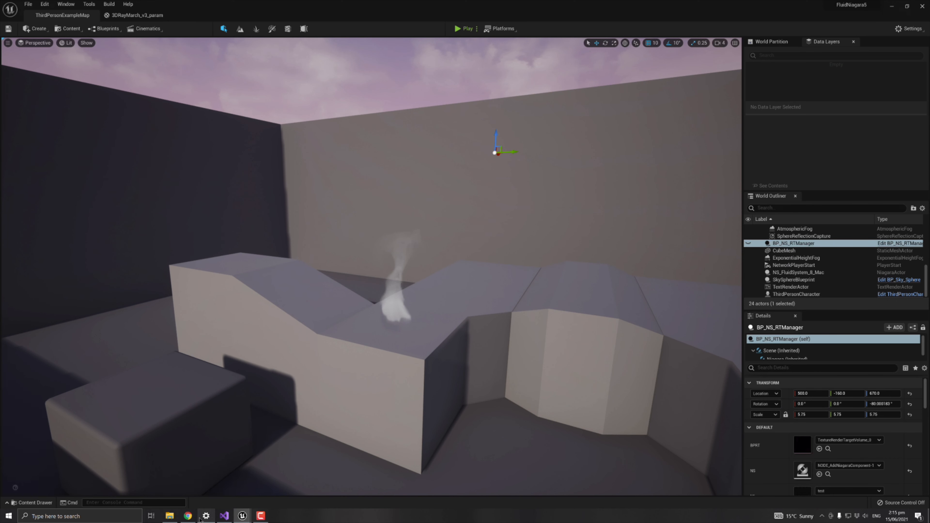
# Open NS_FluidSystem_1_ConstantVelocity from the Niagara folder and pause its simulation preview
pyautogui.hotkey('ctrl', 'space')
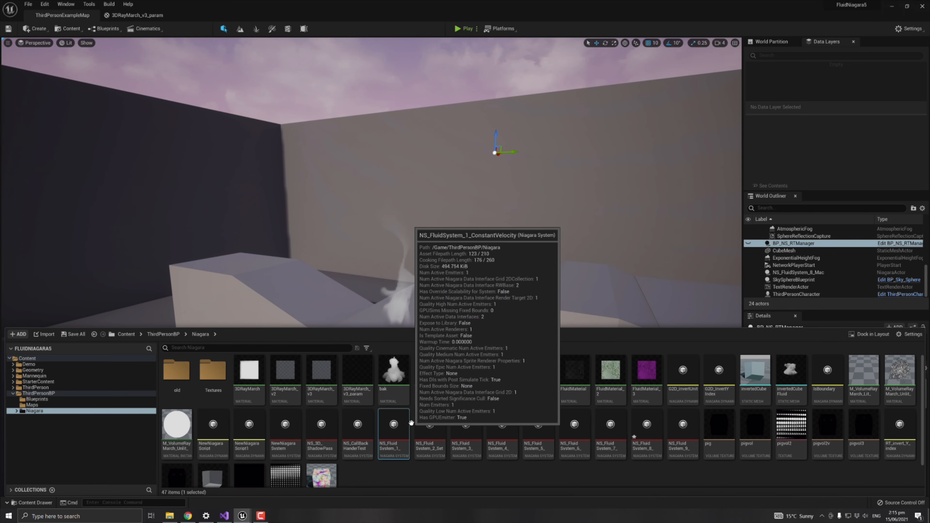
pyautogui.hotkey('alt', 'Tab')
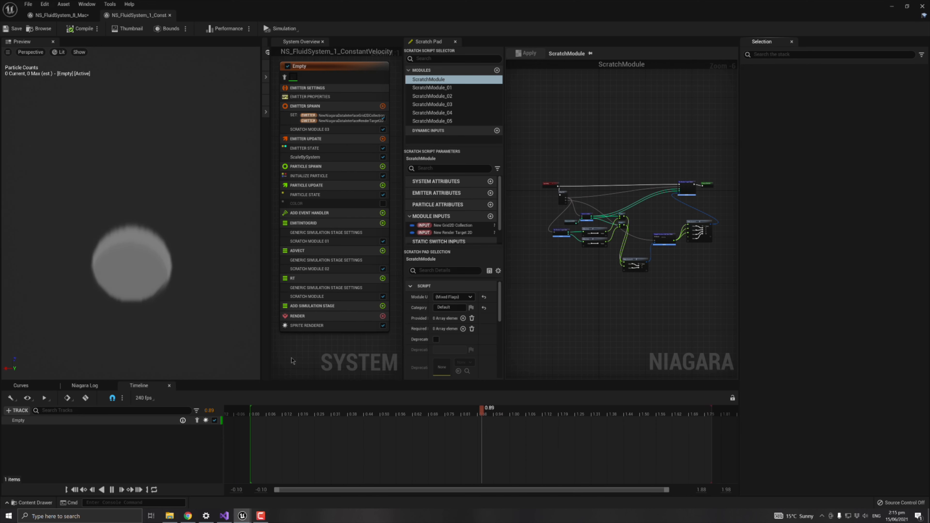
pyautogui.click(113, 489)
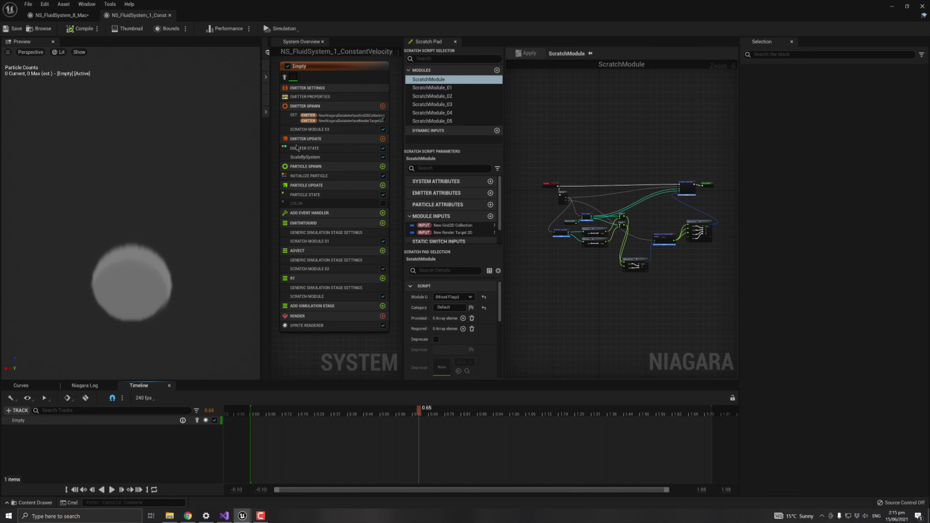
# Reveal the system's parameter list and display the Emitter Spawn settings for the Grid2D Collection and Render Target 2D
pyautogui.moveTo(274, 136); pyautogui.dragTo(278, 170, button='right')
pyautogui.moveTo(261, 164); pyautogui.dragTo(214, 163)
pyautogui.click(344, 125)
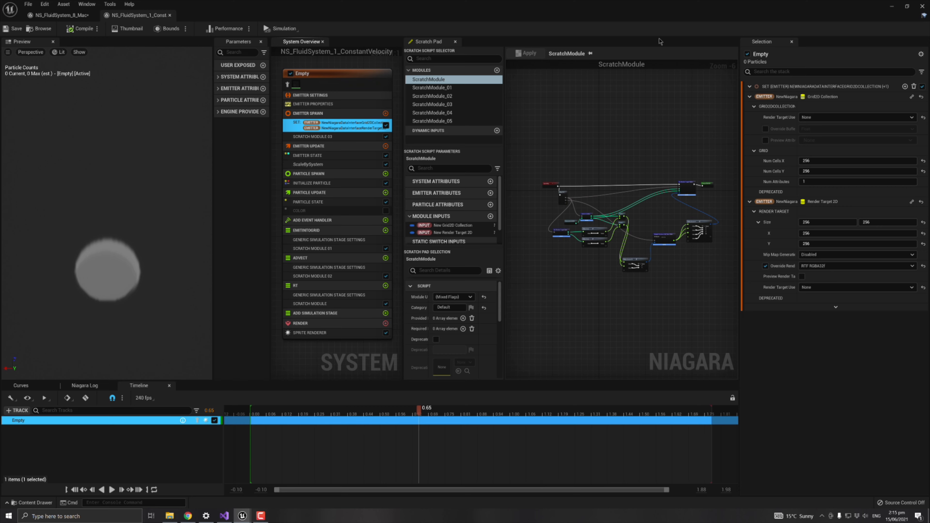
# Open NewNiagaraSystem from the Niagara folder and display its Emitter Spawn settings for the Grid2D Collection and Render Target 2D
pyautogui.click(77, 16)
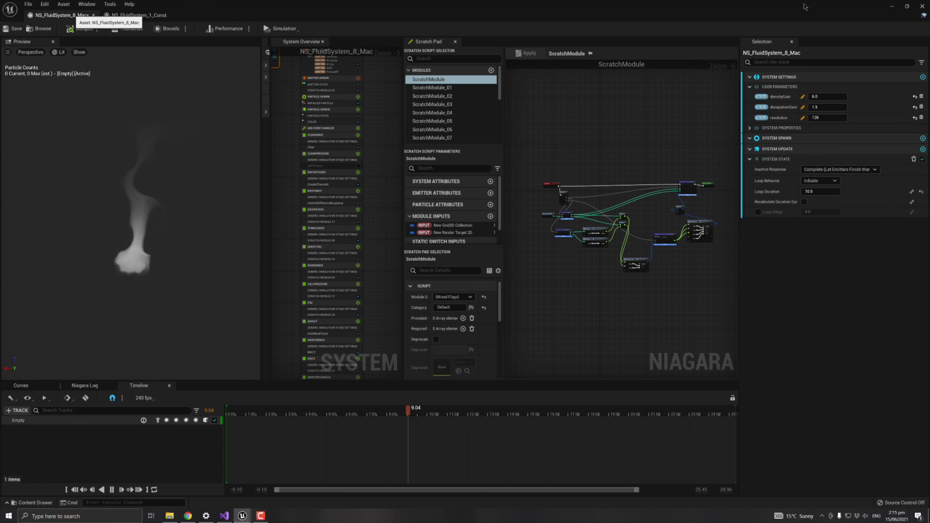
pyautogui.click(897, 6)
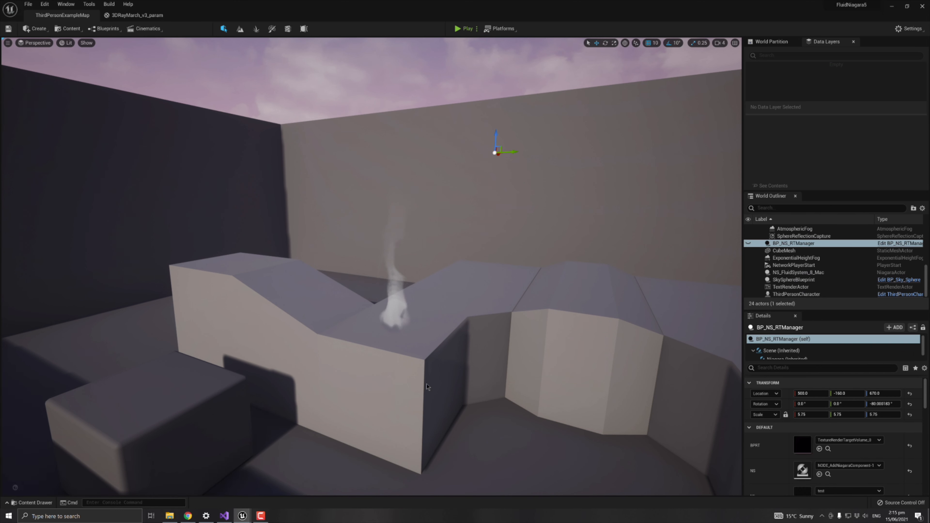
pyautogui.hotkey('ctrl', 'space')
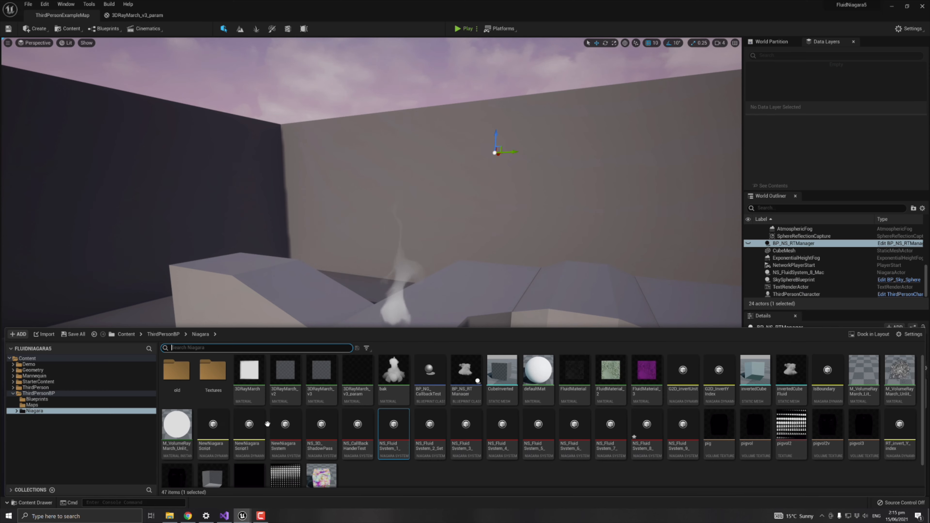
pyautogui.doubleClick(286, 425)
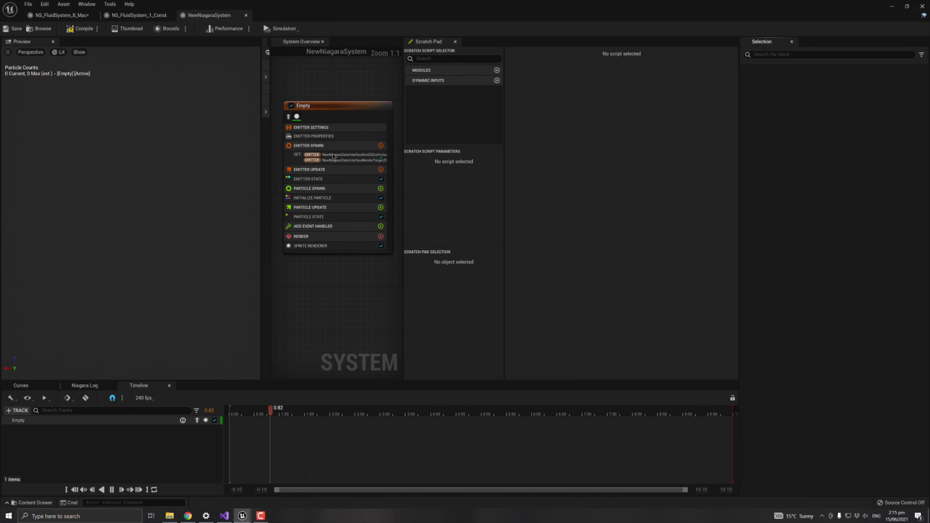
pyautogui.click(333, 156)
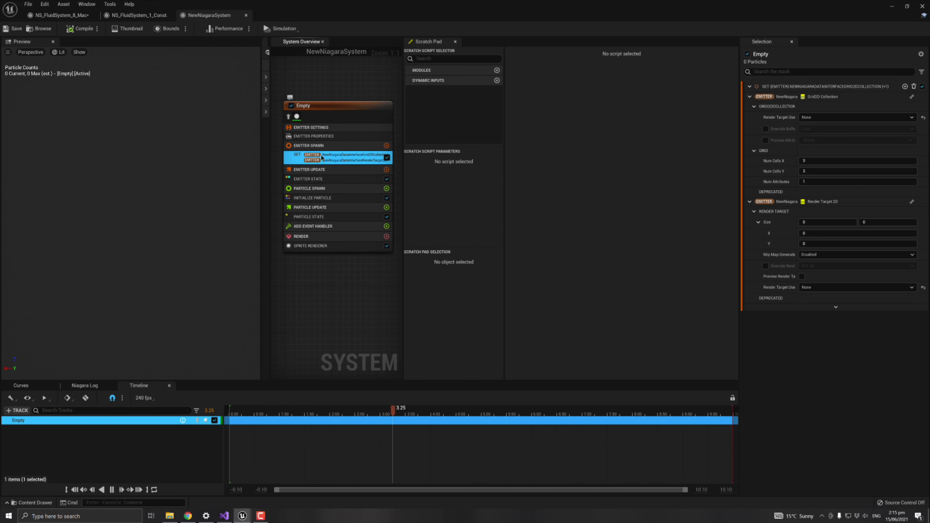
# Delete the Emitter Spawn module that sets the Grid2D Collection and Render Target 2D, and widen the Parameters and System Overview areas
pyautogui.press('Delete')
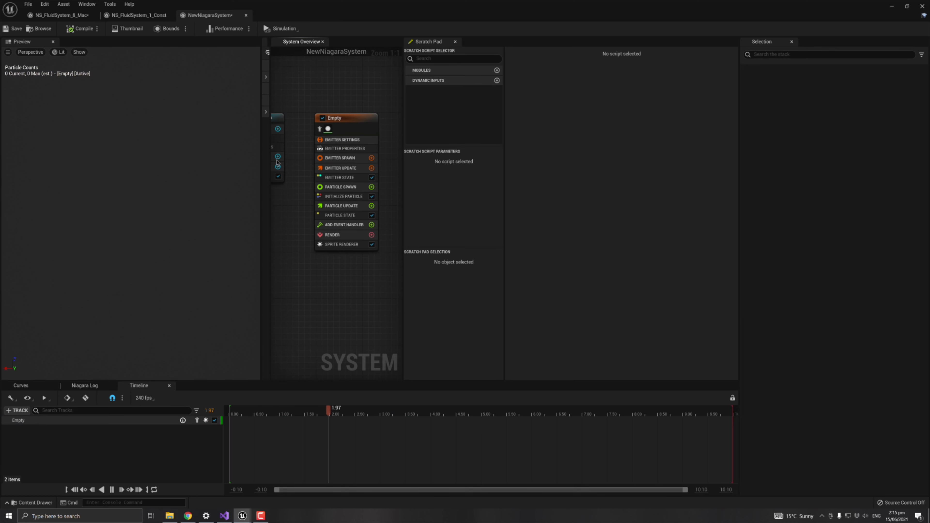
pyautogui.moveTo(270, 157); pyautogui.dragTo(317, 157)
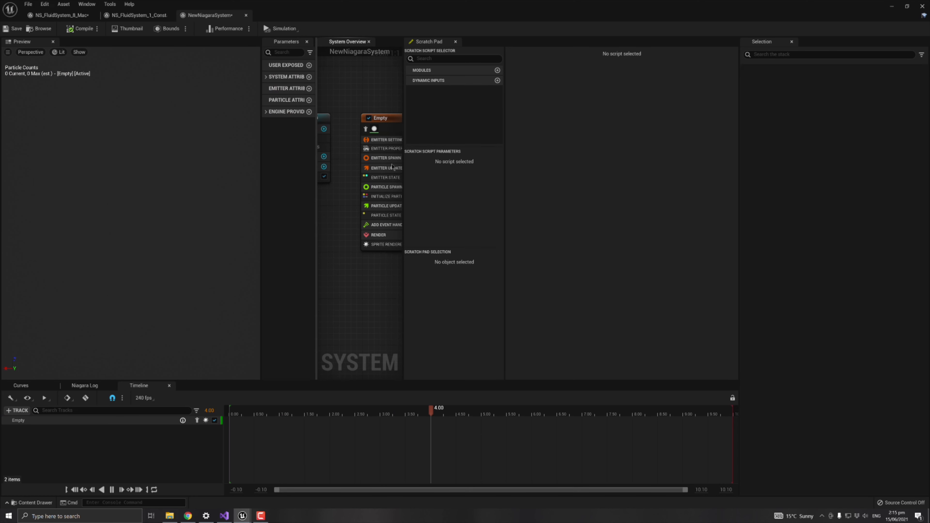
pyautogui.moveTo(505, 161); pyautogui.dragTo(559, 161)
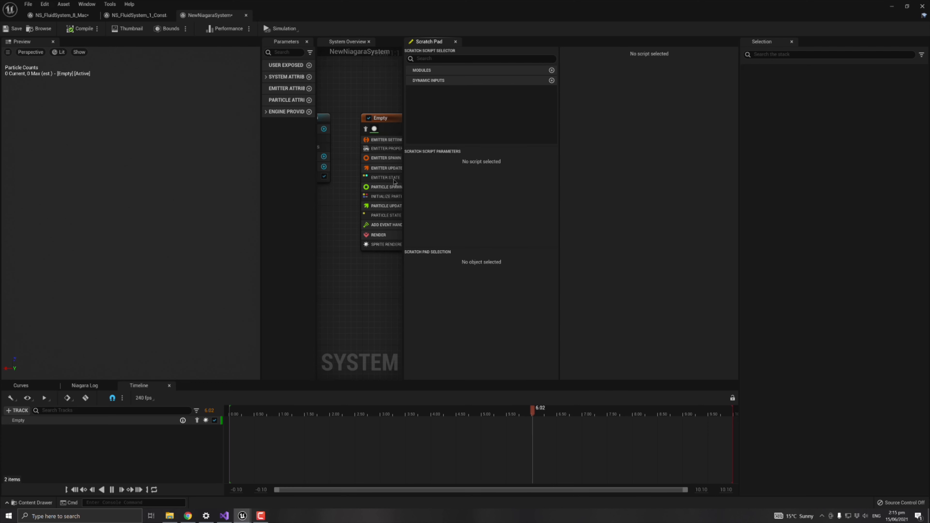
pyautogui.moveTo(403, 177); pyautogui.dragTo(475, 177)
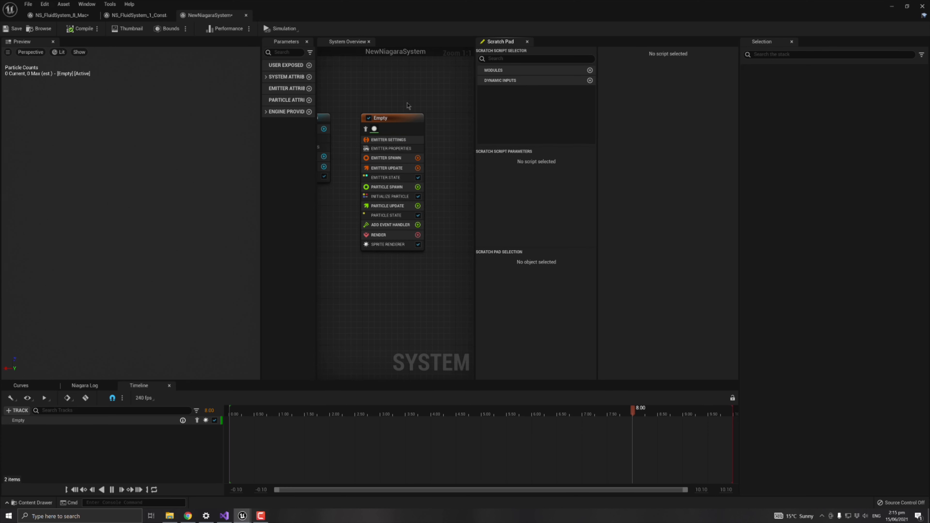
pyautogui.rightClick(407, 107)
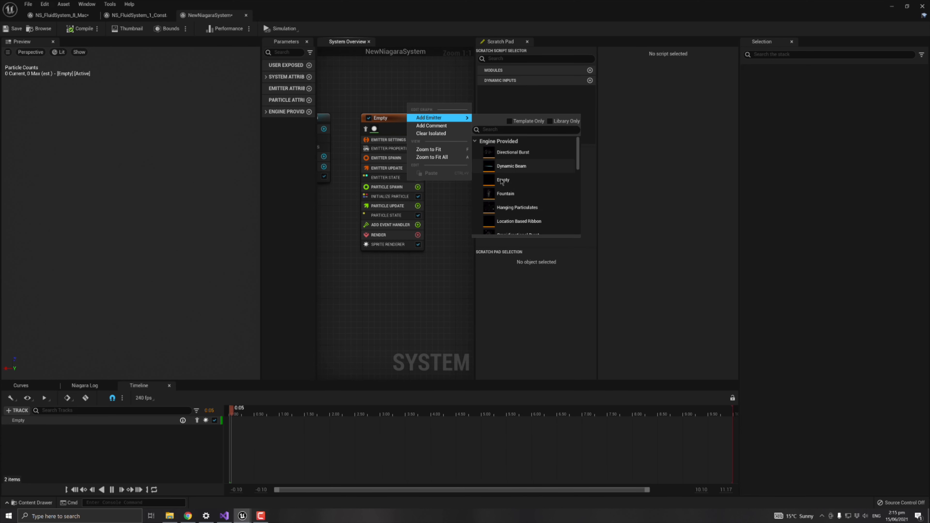
pyautogui.click(334, 359)
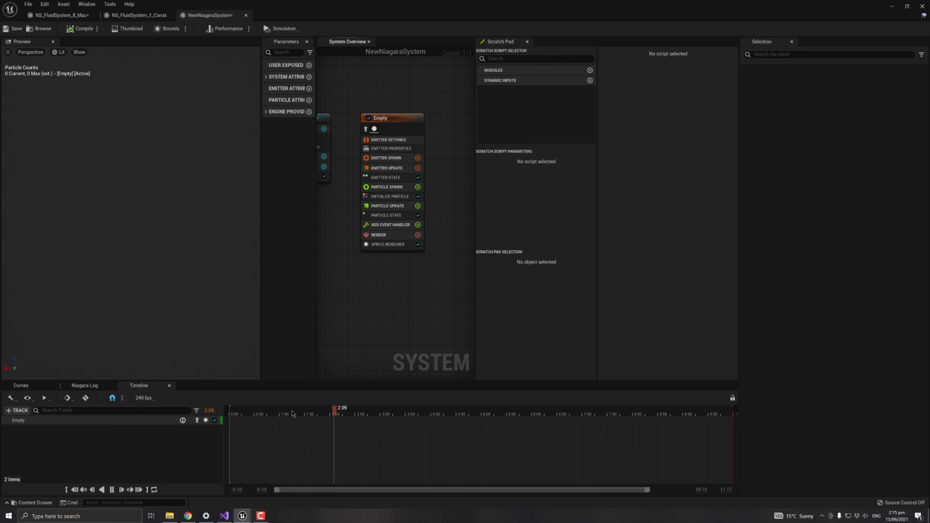
pyautogui.moveTo(380, 267); pyautogui.dragTo(378, 297, button='right')
pyautogui.scroll(1, 352, 241)
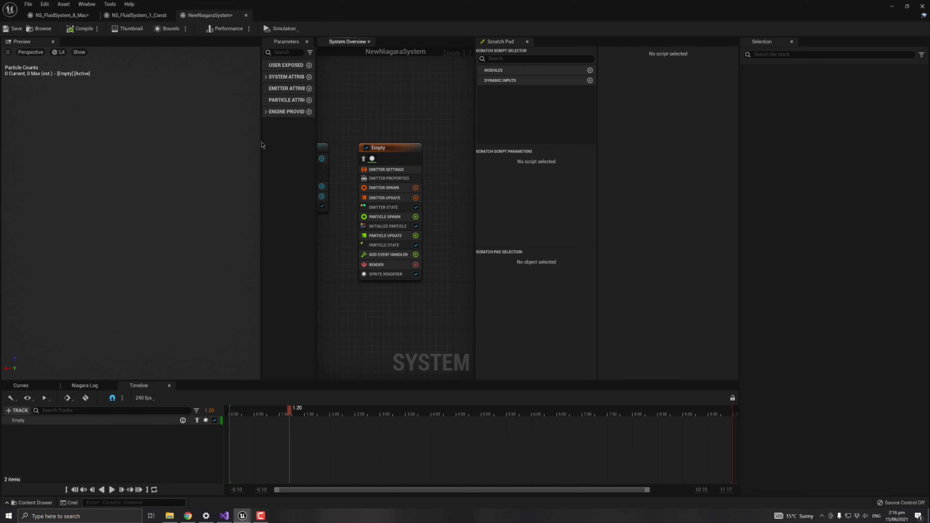
pyautogui.moveTo(237, 147); pyautogui.dragTo(235, 147)
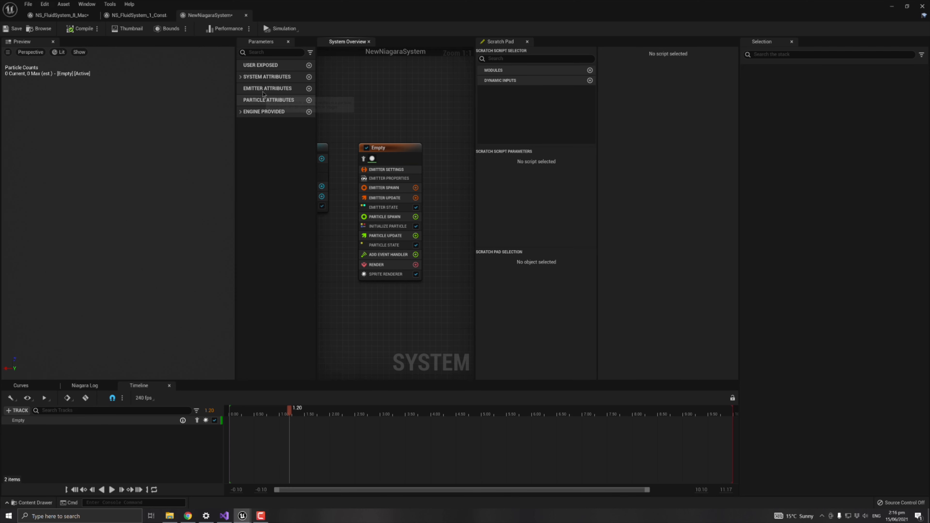
# Try creating a Grid2D Collection directly under Emitter Attributes, and delete it from the Empty emitter's attributes again
pyautogui.click(308, 89)
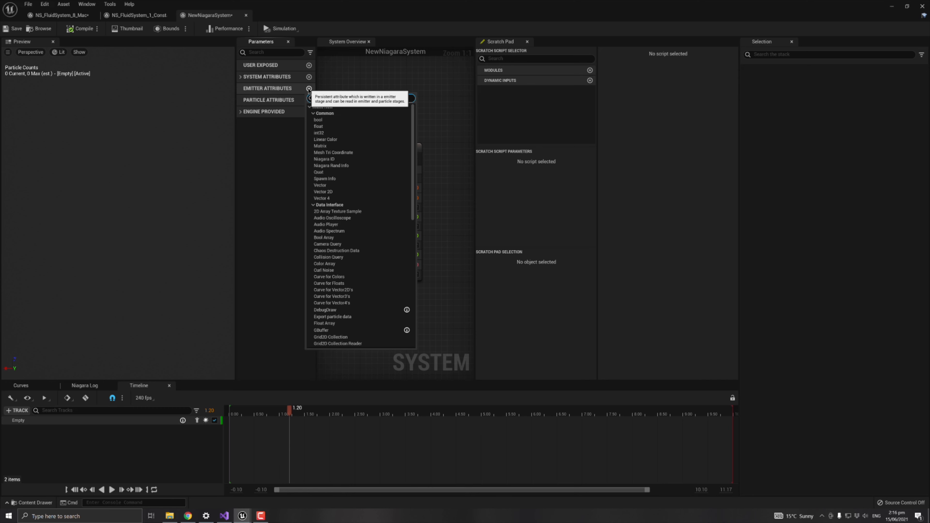
pyautogui.write('grid')
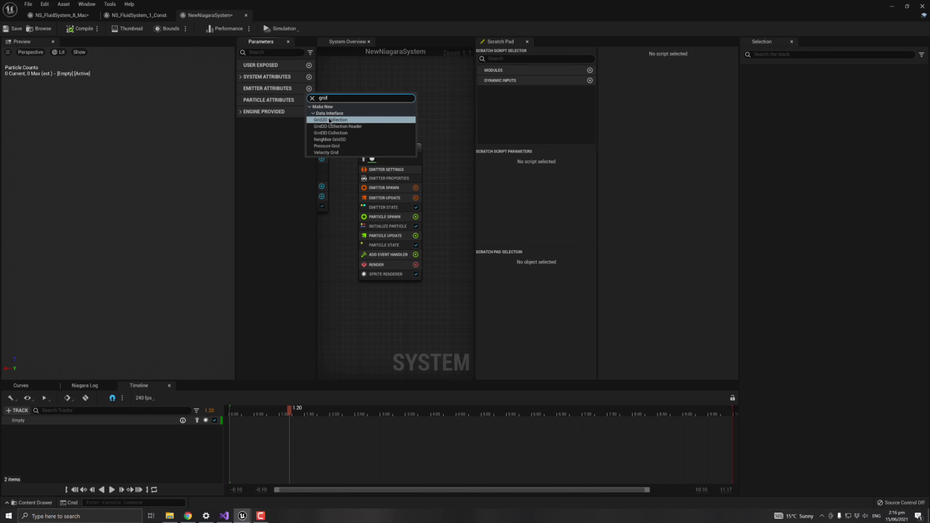
pyautogui.click(330, 120)
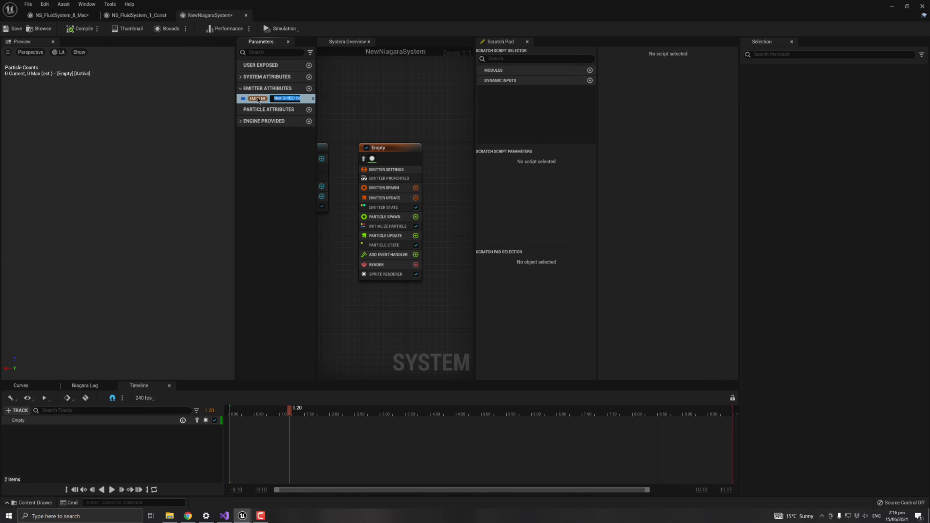
pyautogui.press('Return')
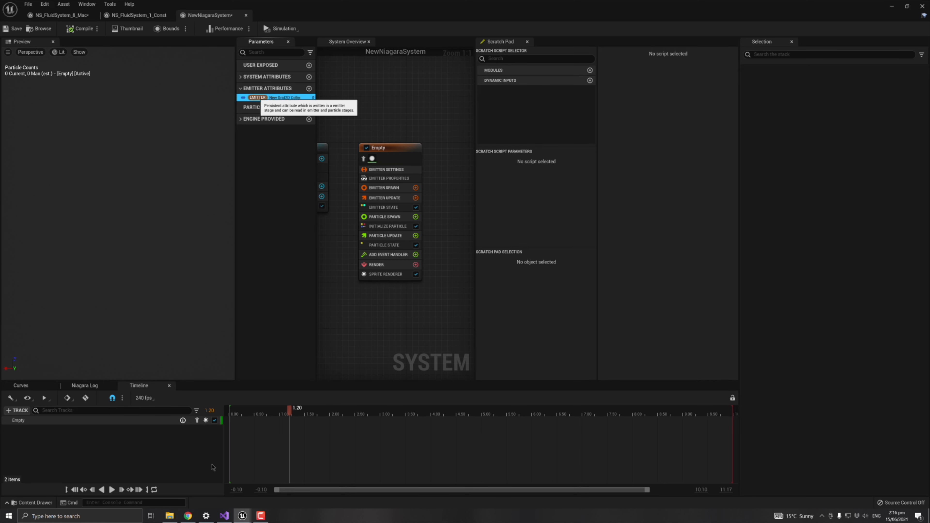
pyautogui.click(395, 150)
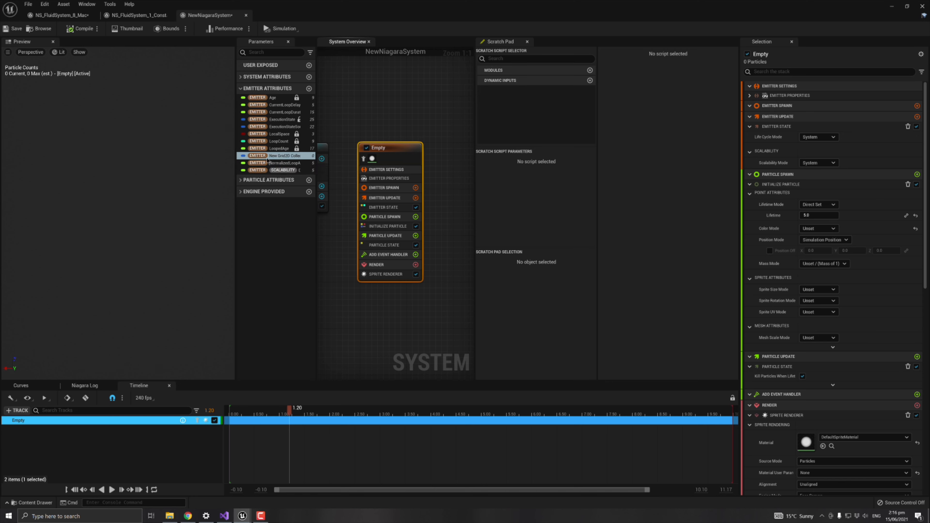
pyautogui.press('Delete')
# Add a module to the Empty emitter's Emitter Spawn group that sets a new or existing parameter directly
pyautogui.click(402, 180)
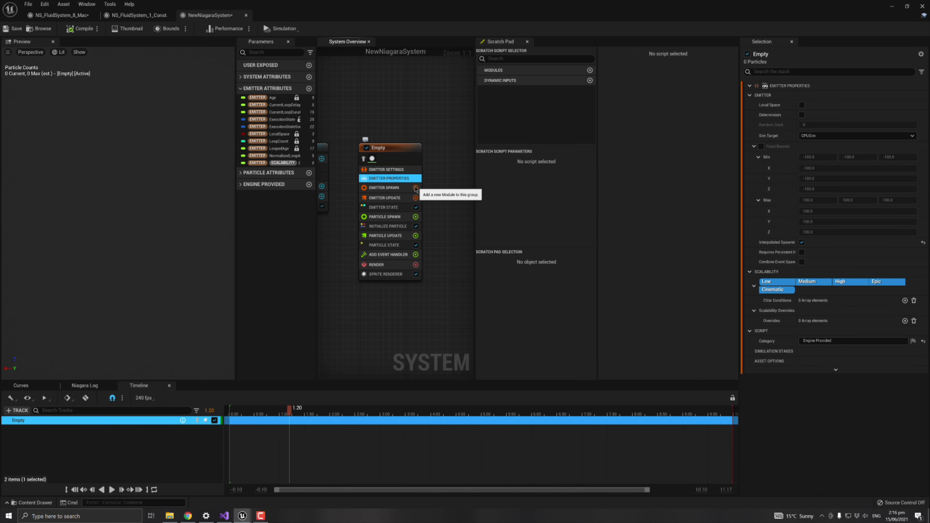
pyautogui.click(416, 188)
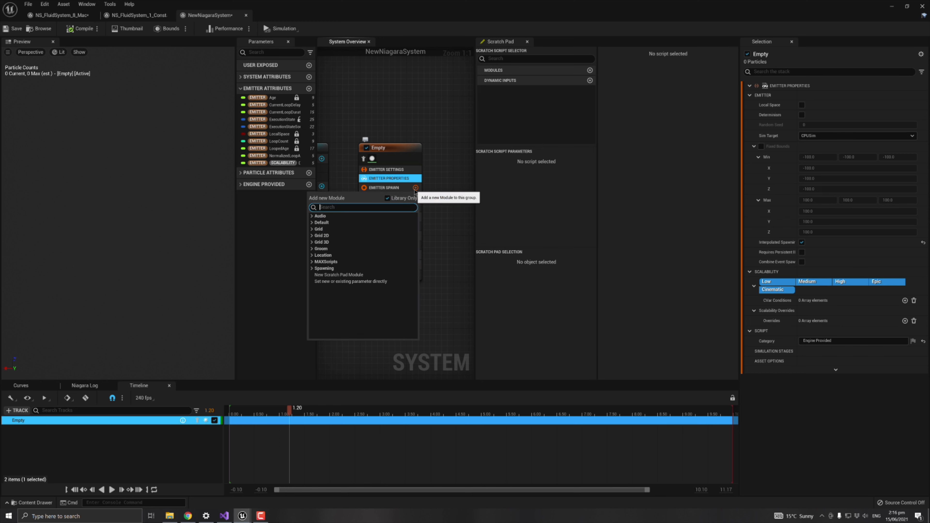
pyautogui.write('grid')
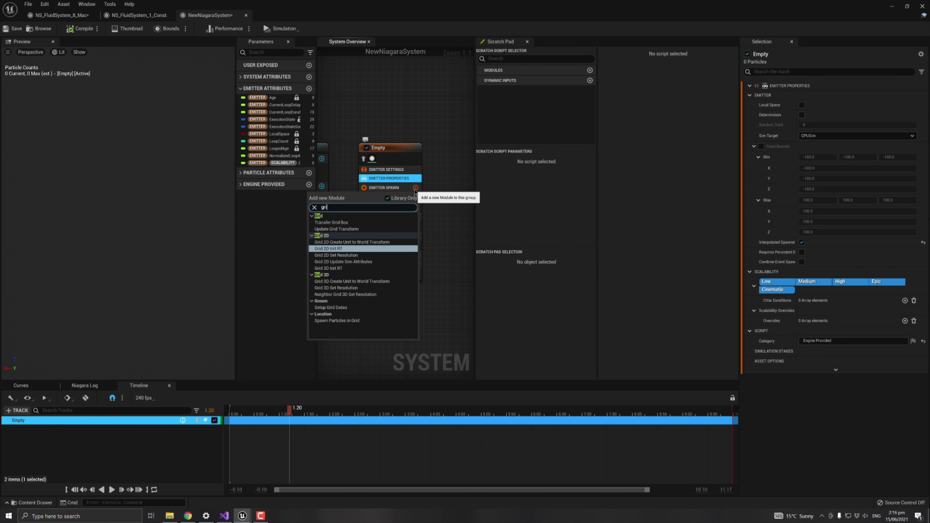
pyautogui.press('BackSpace')
pyautogui.press('BackSpace')
pyautogui.press('BackSpace')
pyautogui.write('set')
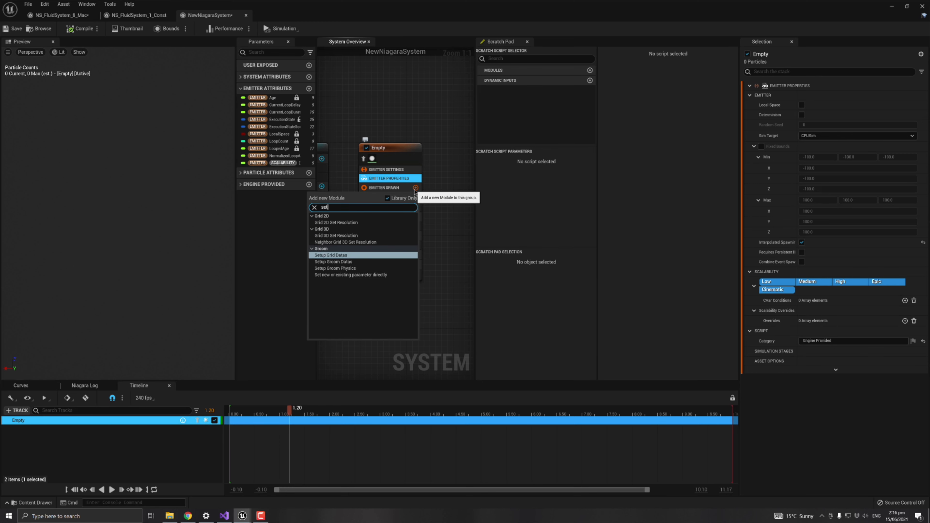
pyautogui.click(348, 276)
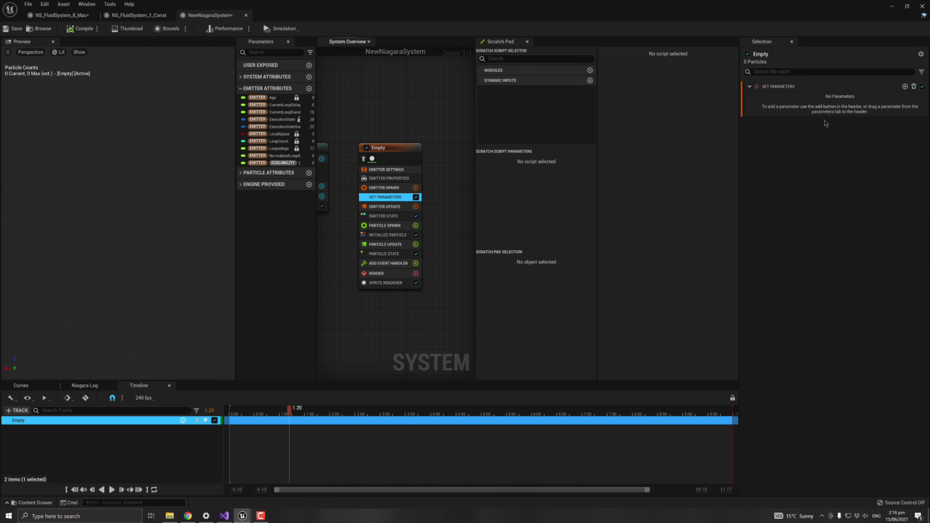
# Create a Grid2D Collection parameter in the Set Parameters module and fix its invalid data interface override
pyautogui.click(906, 87)
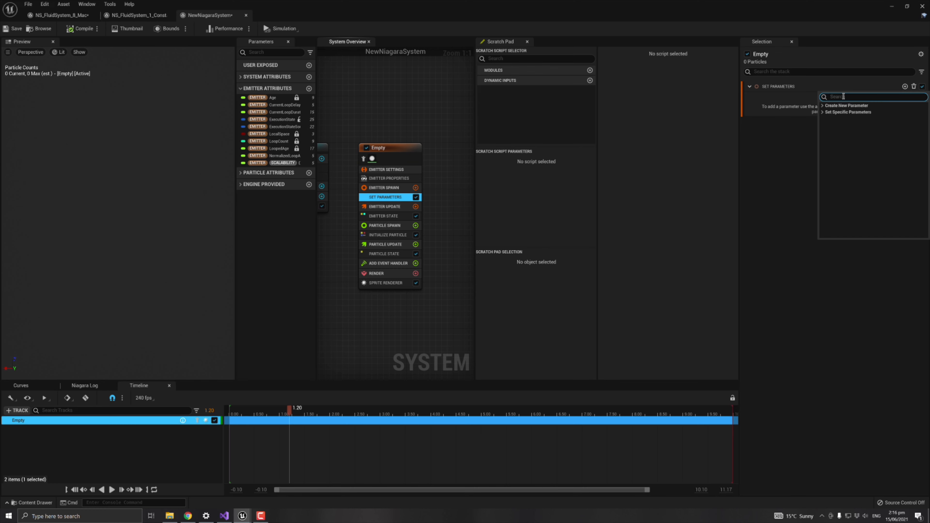
pyautogui.write('grid')
pyautogui.press('Return')
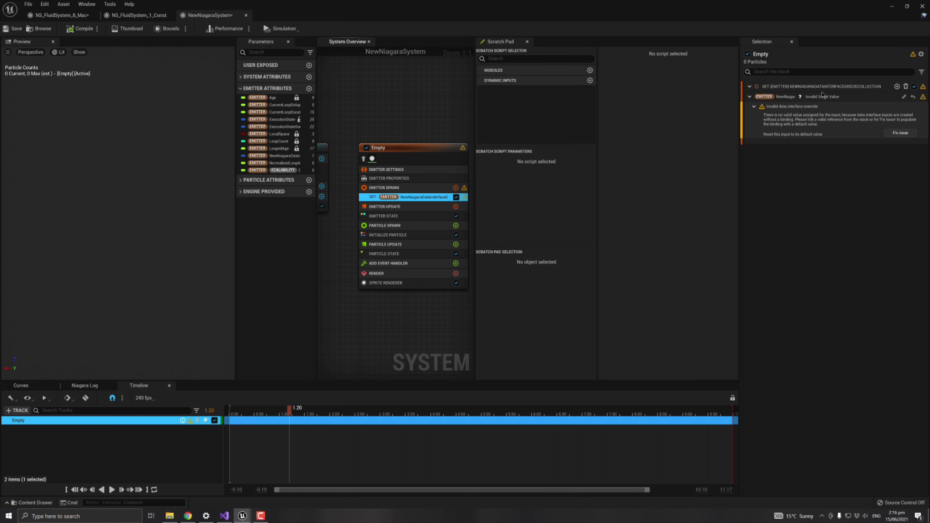
pyautogui.click(897, 133)
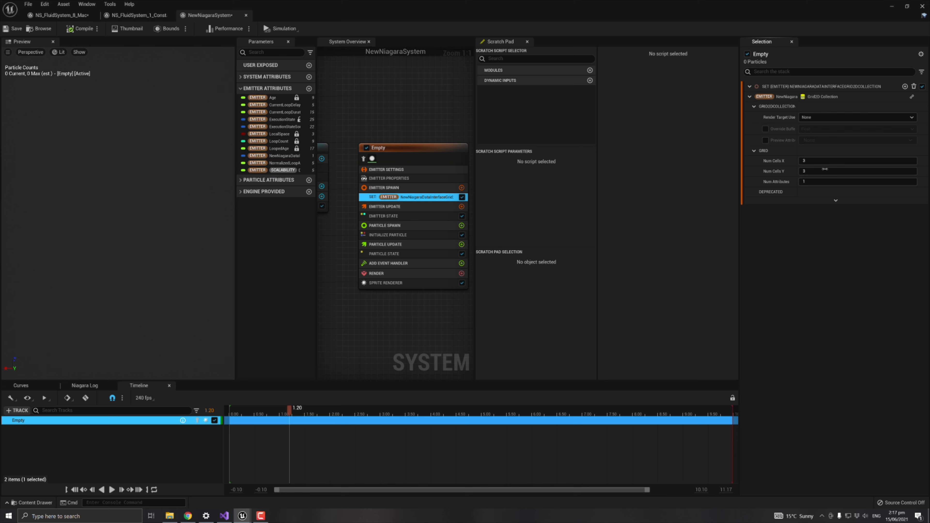
# Set the Grid2D Collection's Num Cells X and Num Cells Y to 128 and check its render target user parameter choices
pyautogui.click(825, 161)
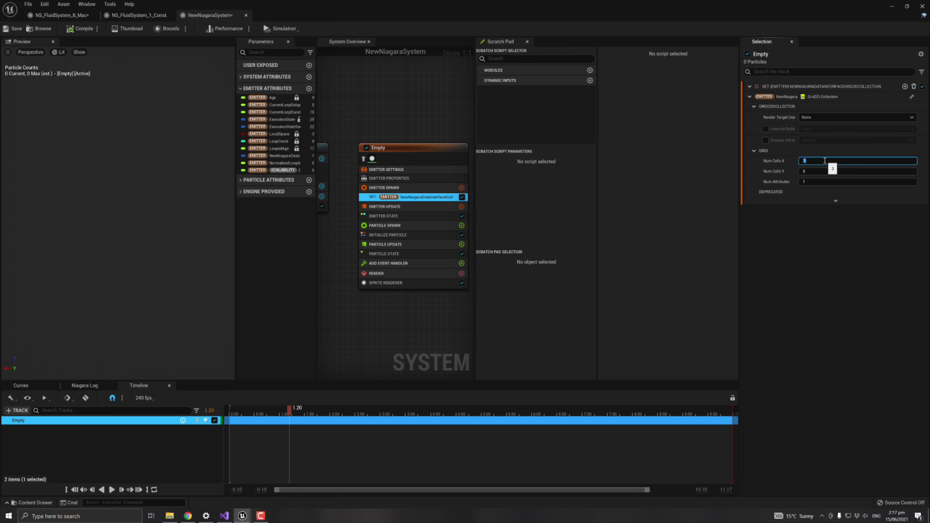
pyautogui.write('128')
pyautogui.press('Tab')
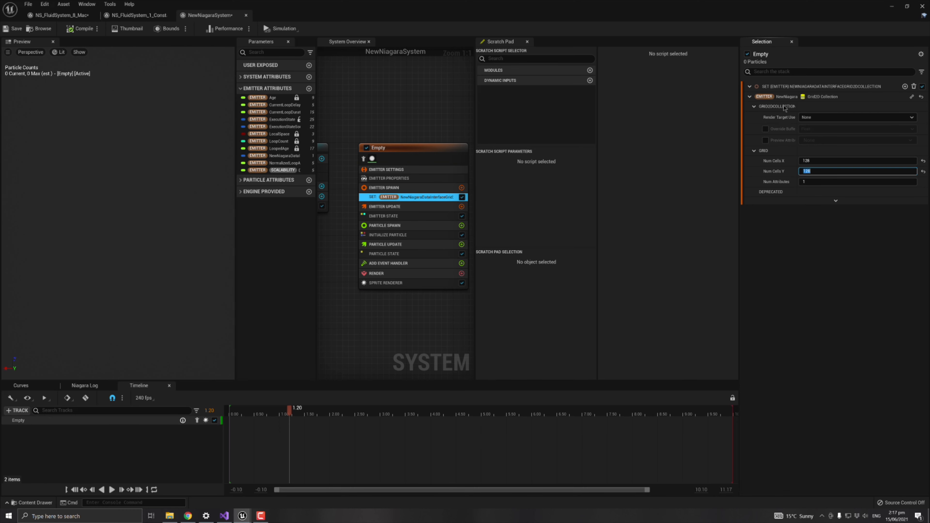
pyautogui.click(849, 117)
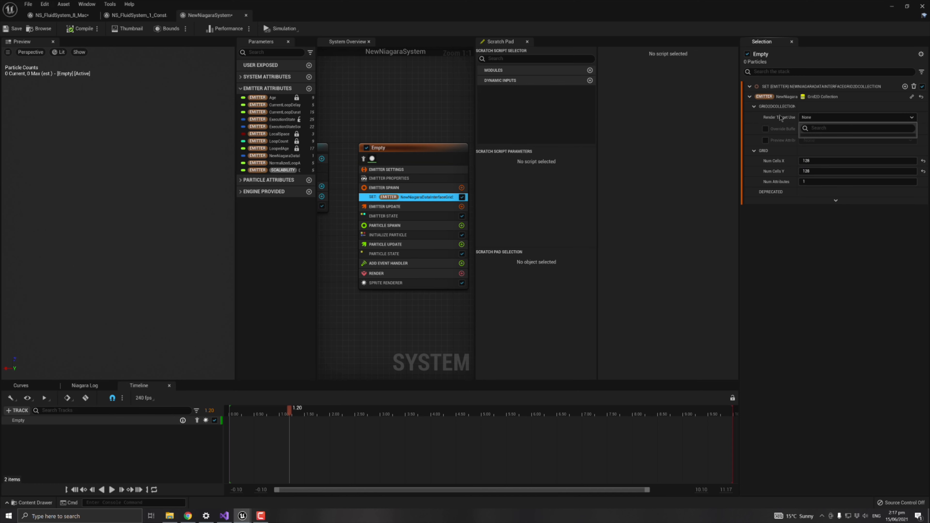
pyautogui.click(771, 118)
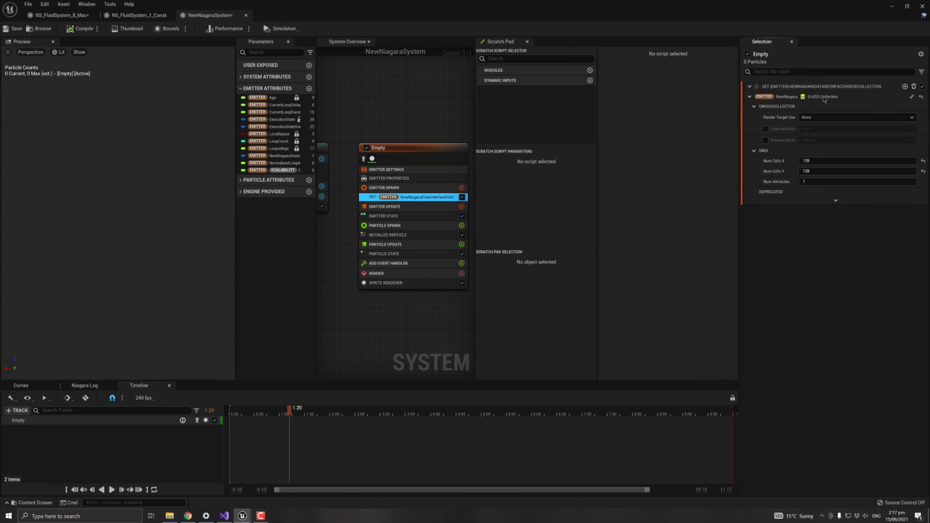
pyautogui.click(827, 118)
# Create a Render Target 2D parameter in the same Emitter Spawn module and fix its invalid data interface override
pyautogui.click(368, 199)
pyautogui.click(905, 86)
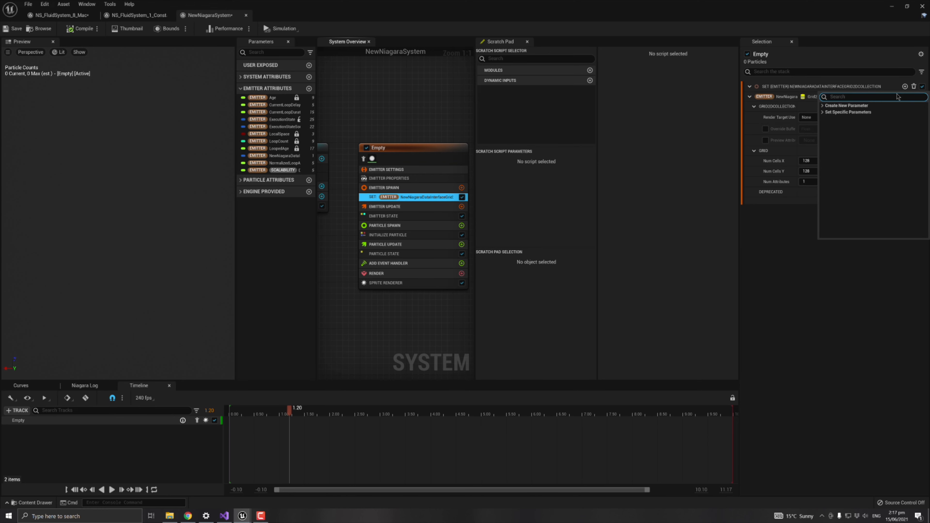
pyautogui.write('render')
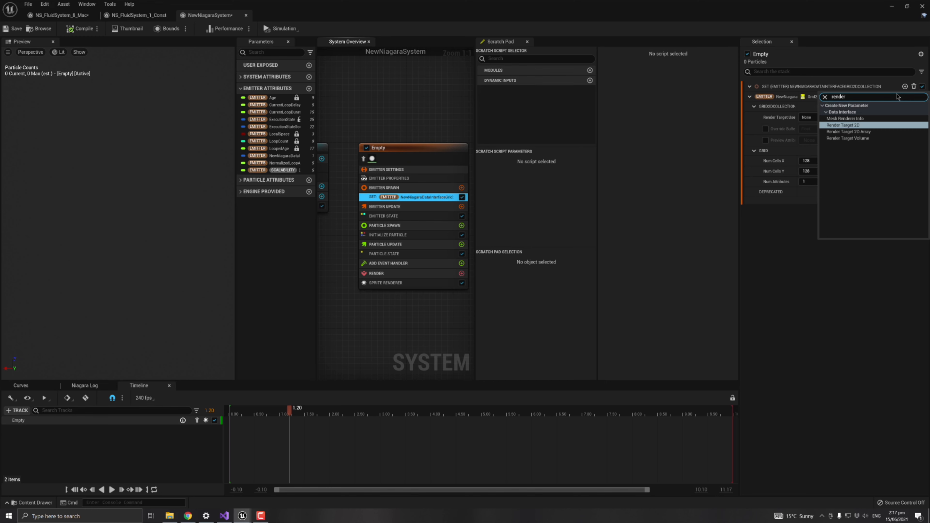
pyautogui.press('Return')
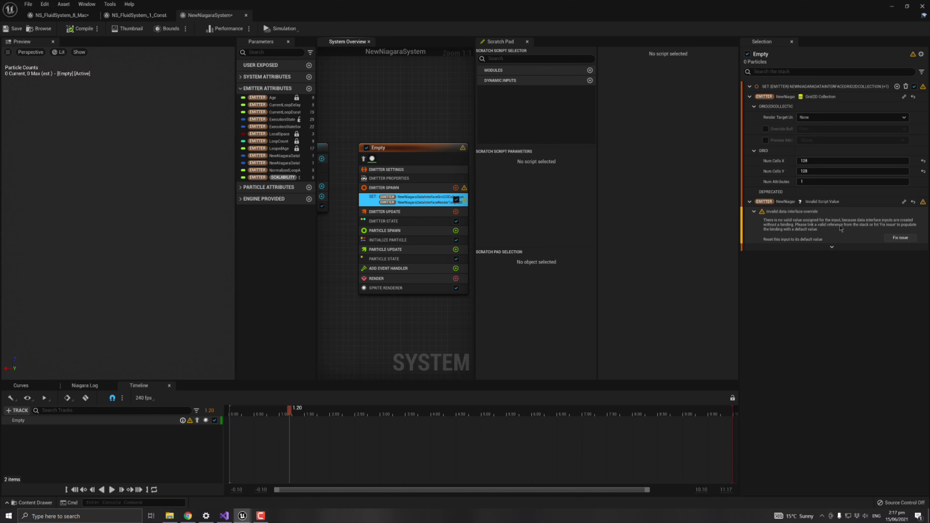
pyautogui.click(900, 238)
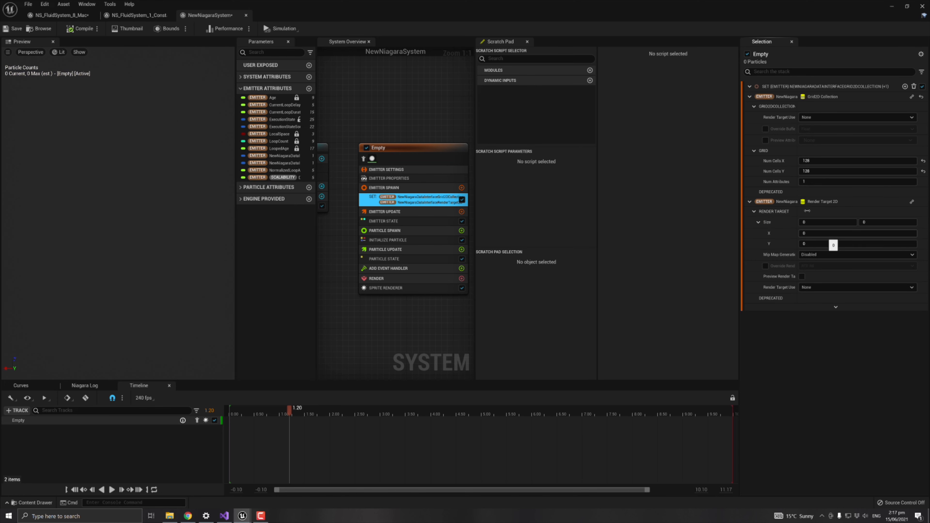
# Examine the Grid2D Collection's cell counts and the Render Target 2D's size settings
pyautogui.click(809, 162)
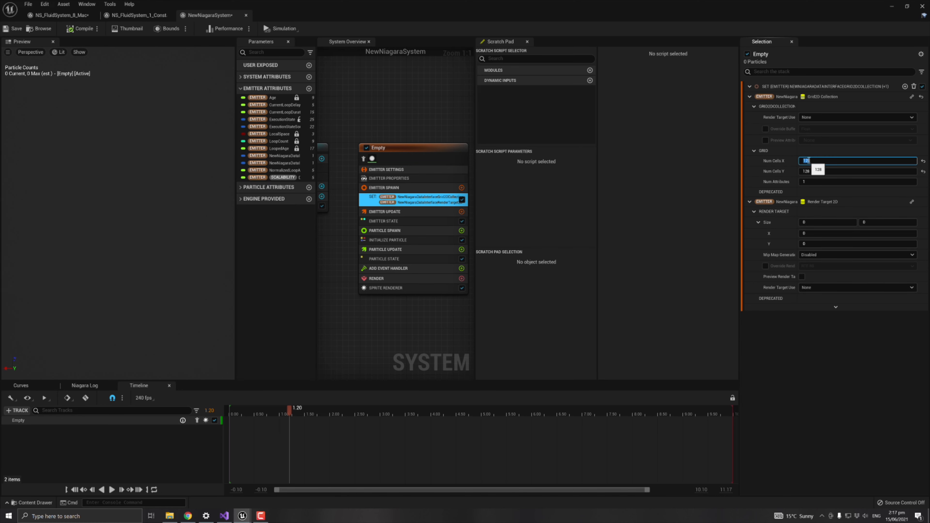
pyautogui.moveTo(345, 113); pyautogui.dragTo(400, 106, button='right')
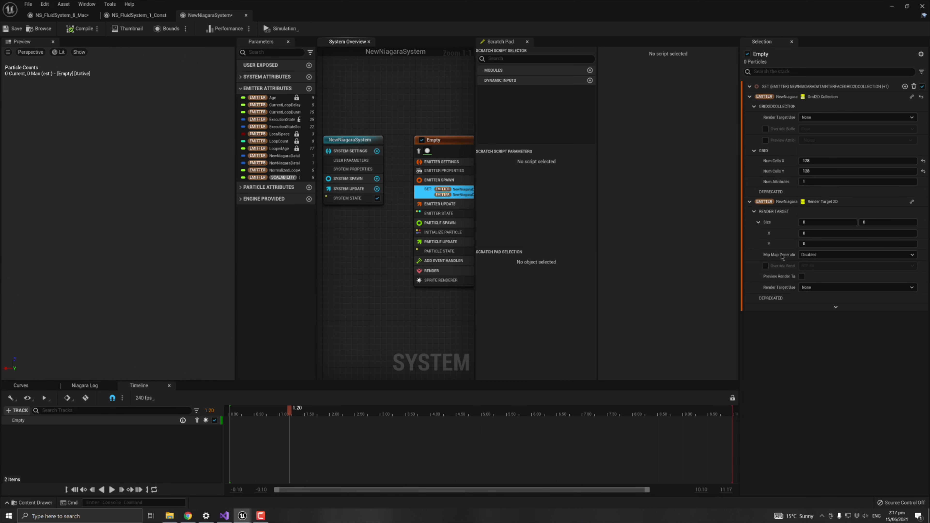
pyautogui.click(815, 232)
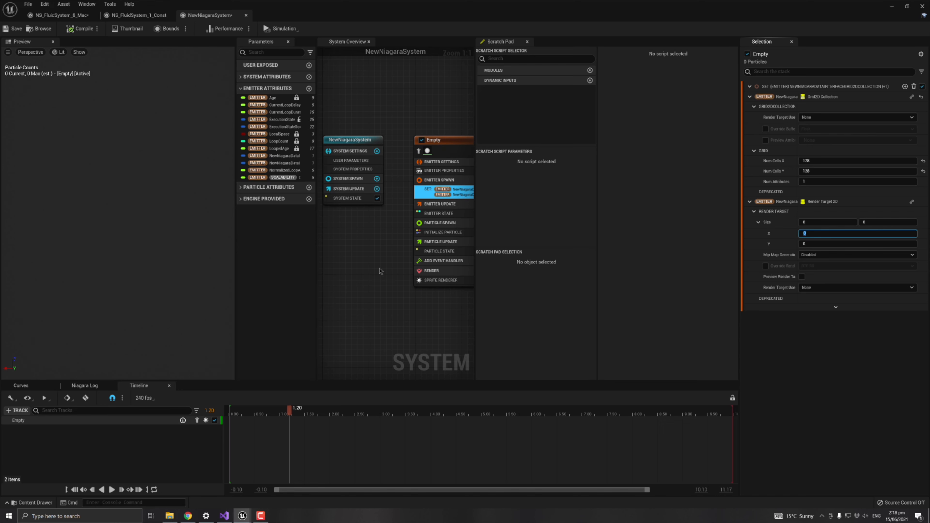
# Delete the module setting the Grid2D Collection and Render Target 2D from the Empty emitter's Emitter Spawn group
pyautogui.moveTo(376, 264)
pyautogui.mouseDown(button='right')
pyautogui.moveTo(357, 264)
pyautogui.moveTo(366, 264)
pyautogui.mouseUp(button='right')
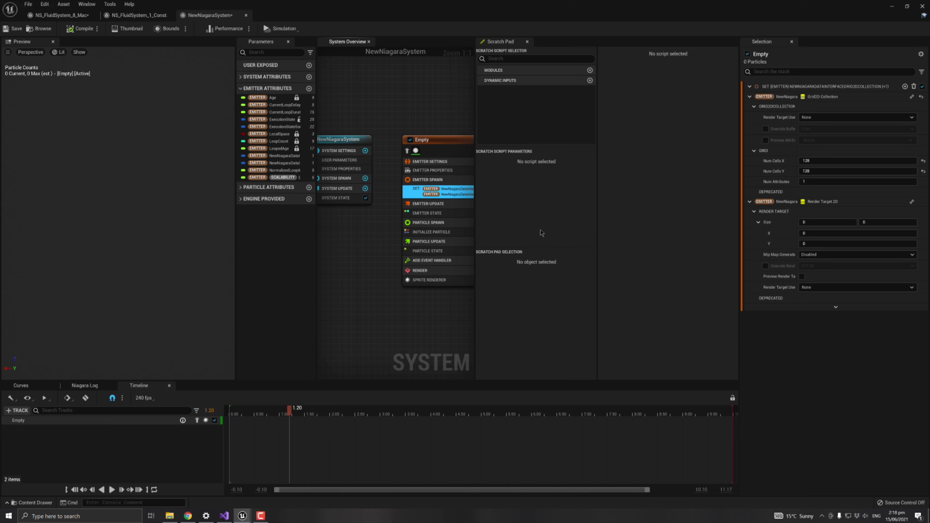
pyautogui.moveTo(380, 233); pyautogui.dragTo(308, 235, button='right')
pyautogui.press('Delete')
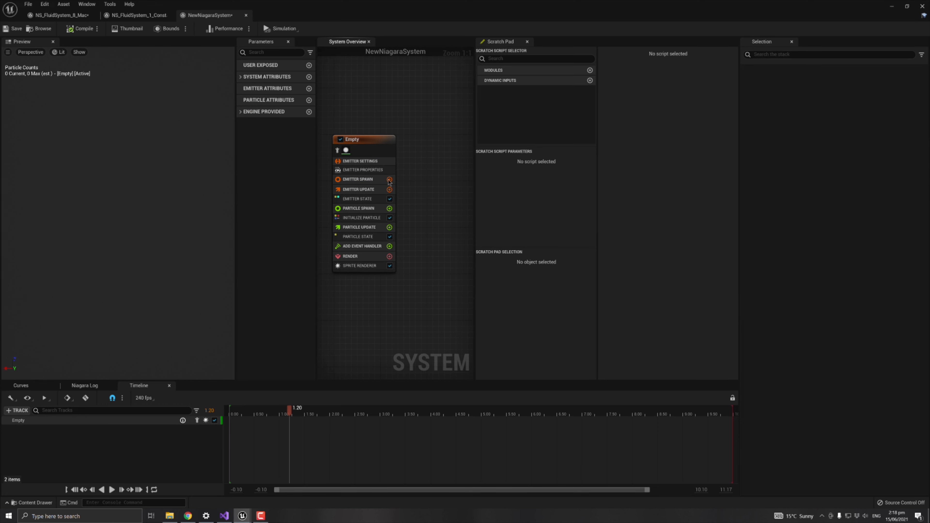
# Add a new scratch pad module to the Empty emitter's Emitter Spawn group and give its Map Set a new Grid2D Collection pin
pyautogui.click(390, 179)
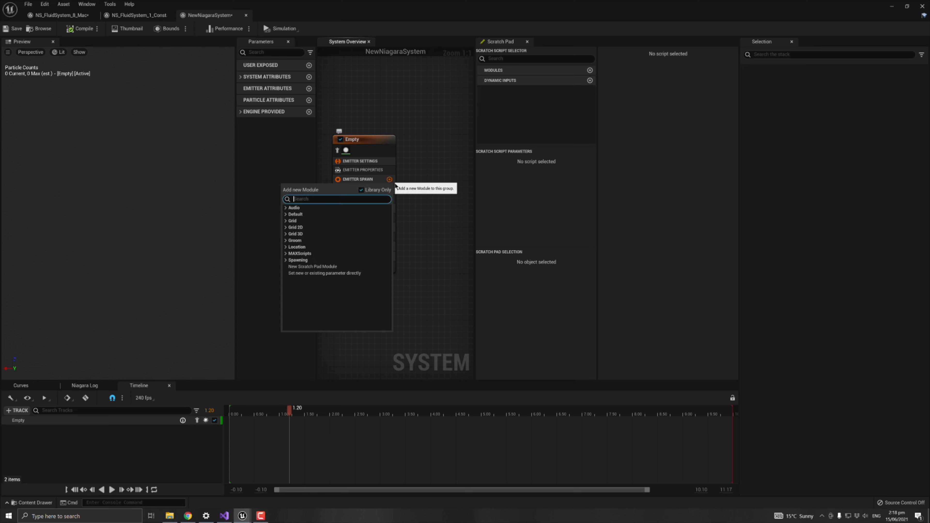
pyautogui.click(329, 267)
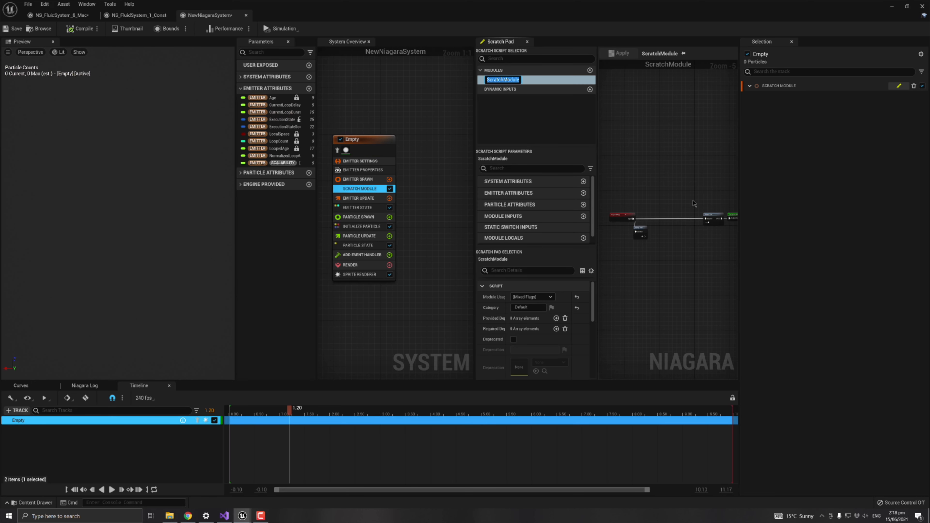
pyautogui.scroll(4, 715, 237)
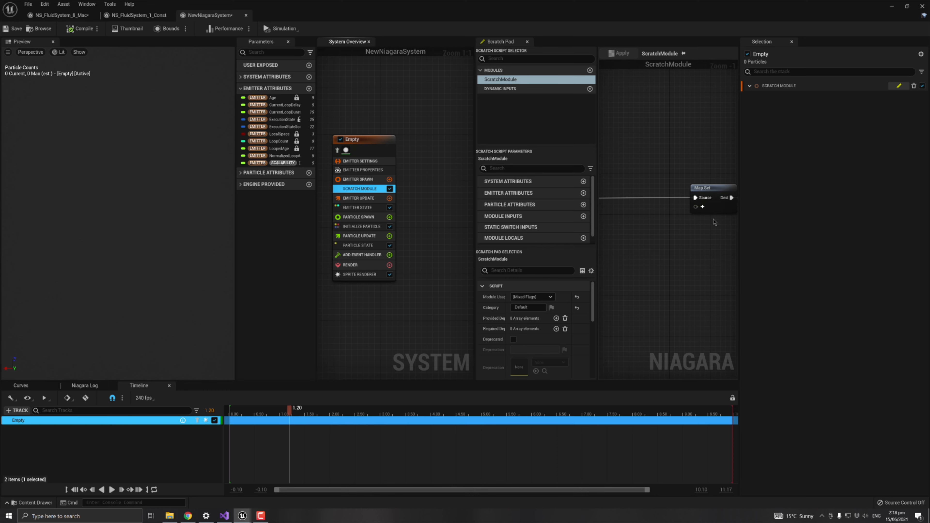
pyautogui.moveTo(739, 213); pyautogui.dragTo(790, 209)
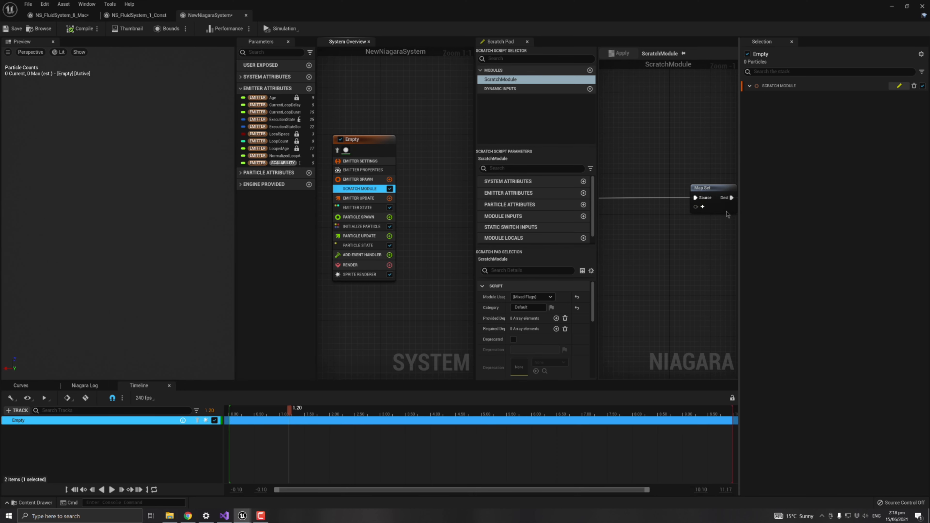
pyautogui.click(745, 210)
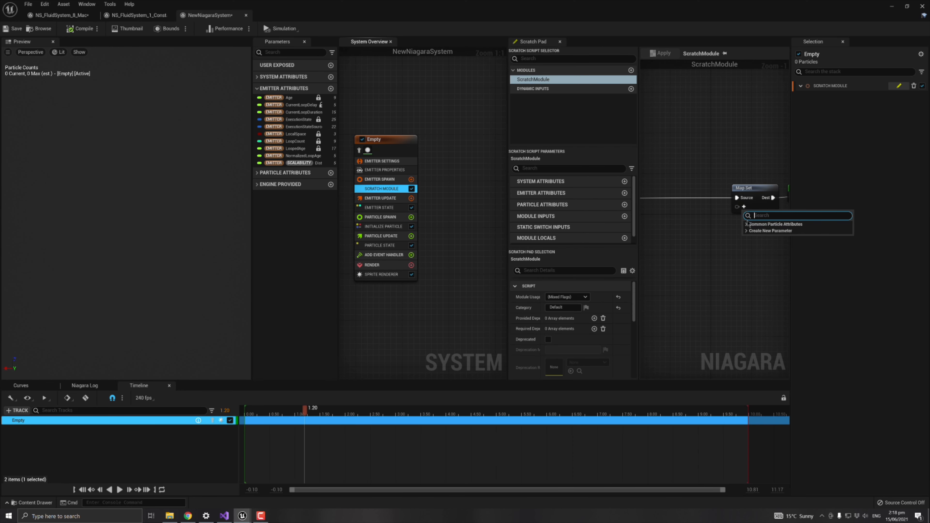
pyautogui.write('grid')
pyautogui.press('Return')
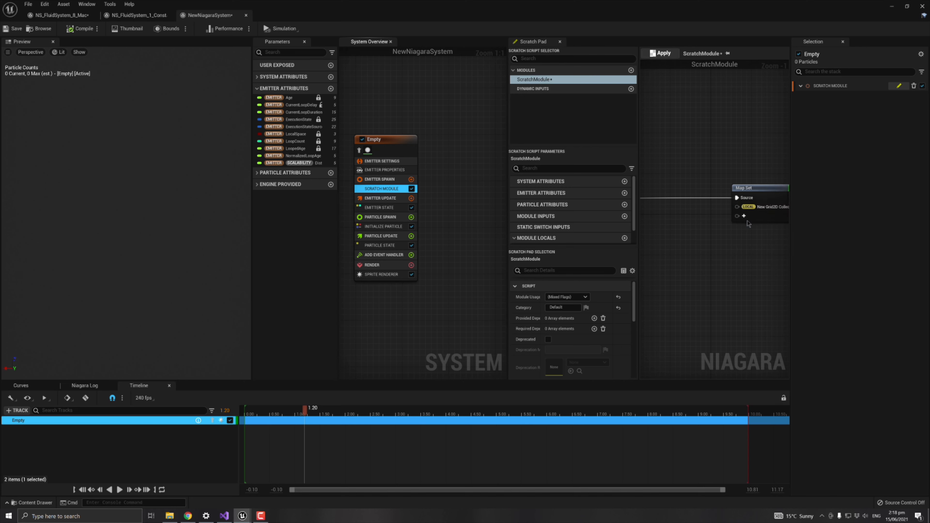
# Change the namespace of the Map Set's Grid2D Collection pin to Emitter and widen the scratch pad area
pyautogui.rightClick(747, 207)
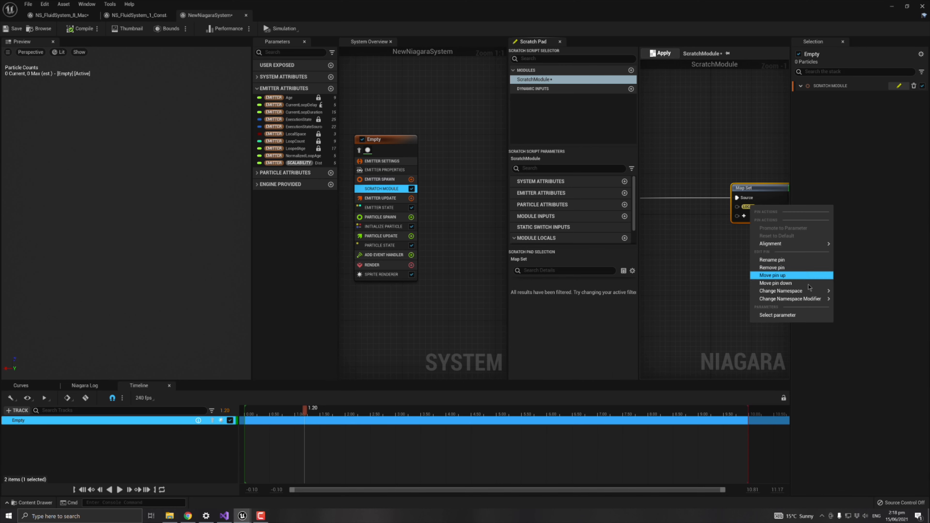
pyautogui.moveTo(806, 290)
pyautogui.click(872, 307)
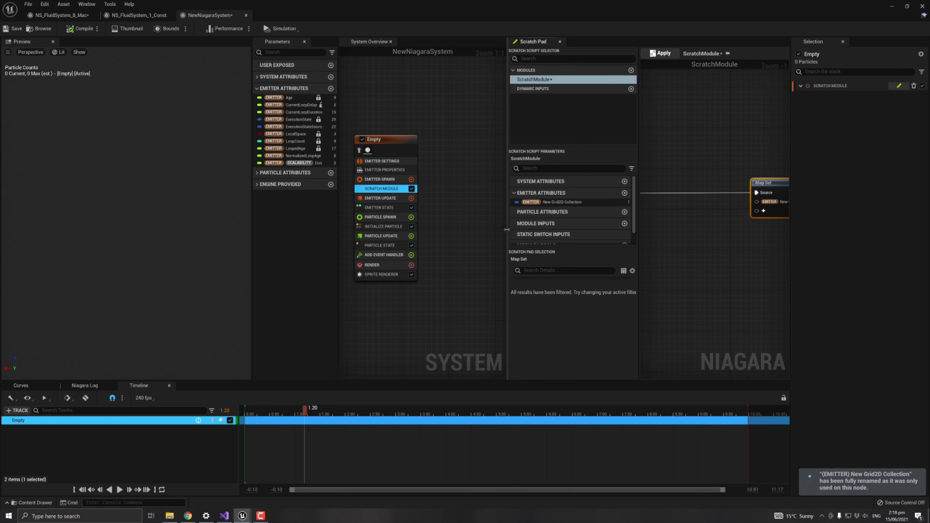
pyautogui.moveTo(509, 234); pyautogui.dragTo(461, 234)
pyautogui.rightClick(648, 247)
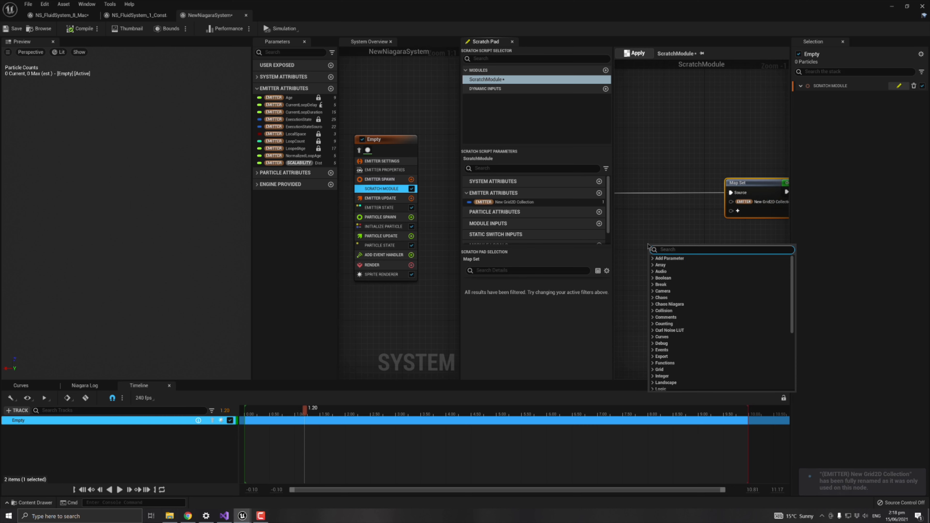
pyautogui.write('grid')
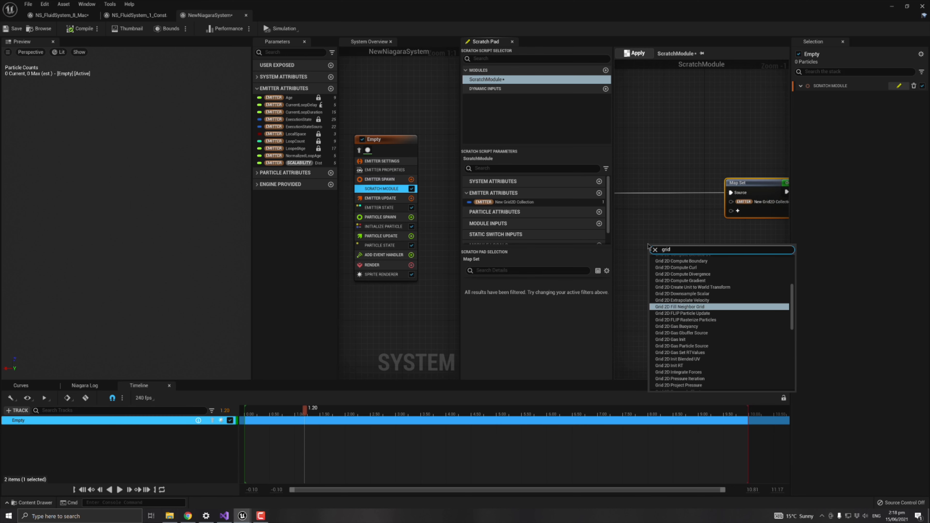
pyautogui.write('2d')
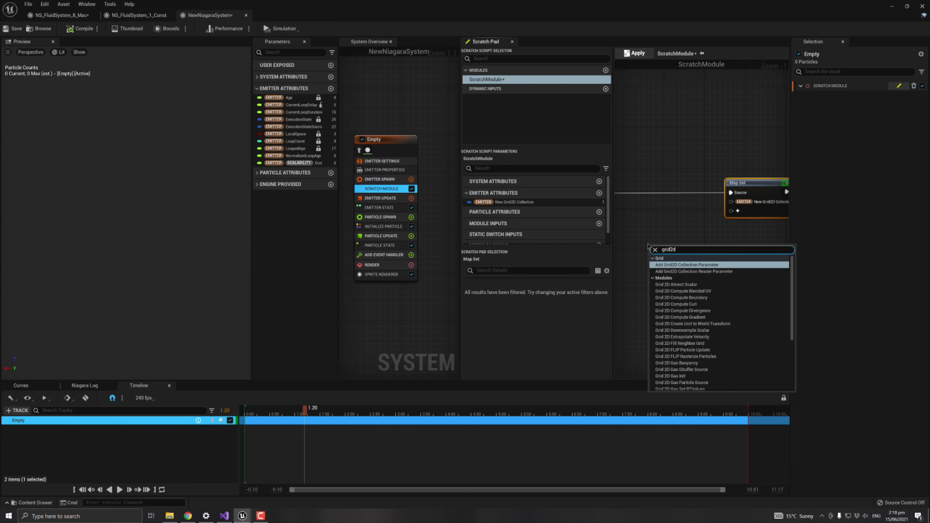
pyautogui.press('Return')
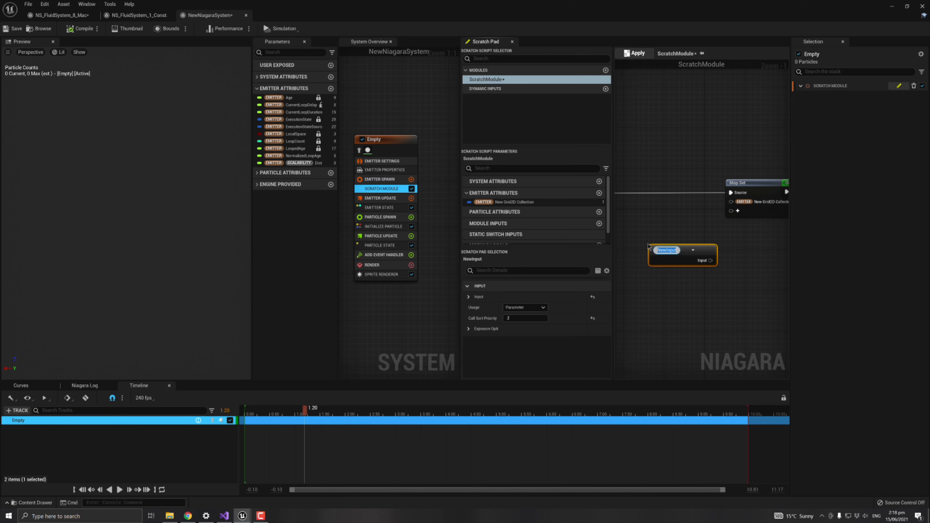
pyautogui.hotkey('ctrl', 'z')
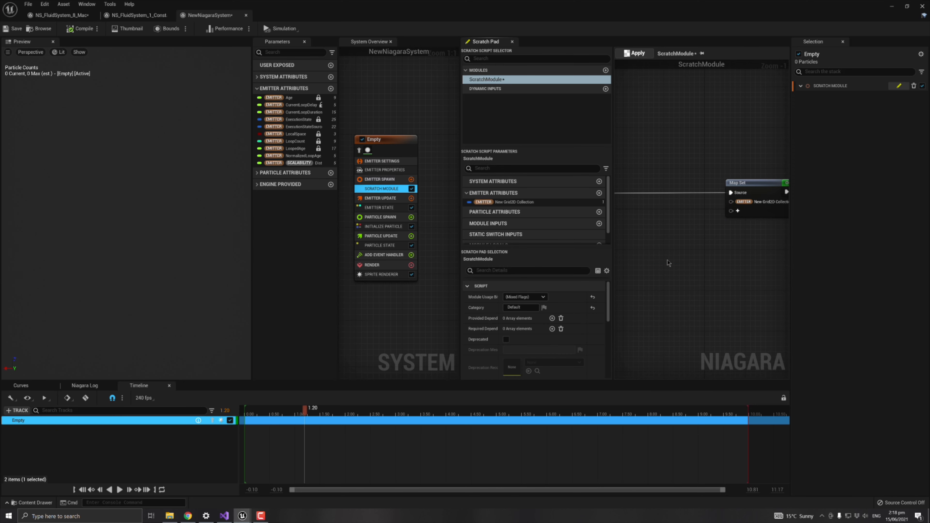
pyautogui.rightClick(667, 262)
pyautogui.write('g')
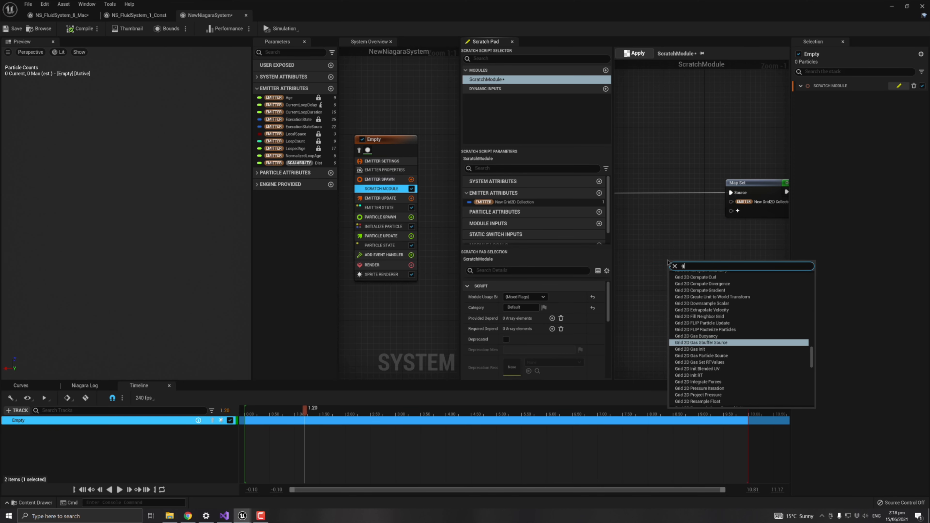
pyautogui.write('rid2dcol')
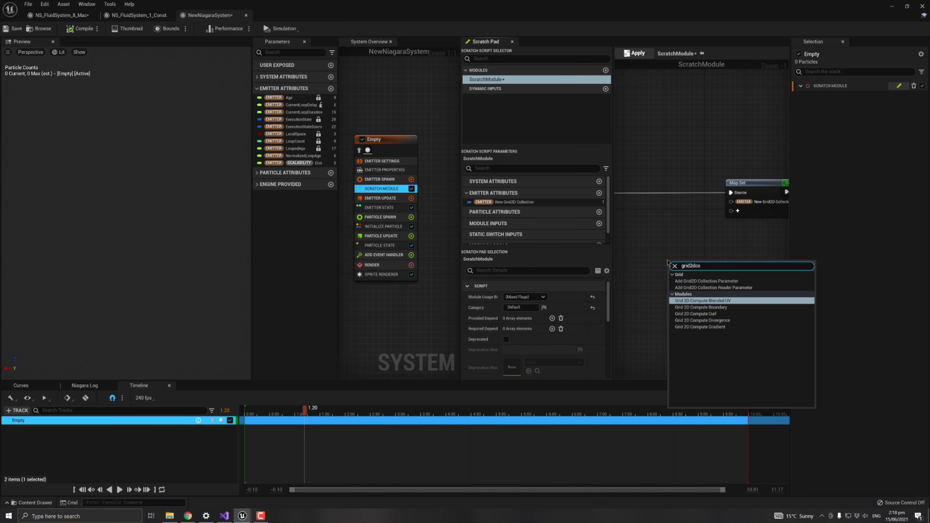
pyautogui.click(710, 238)
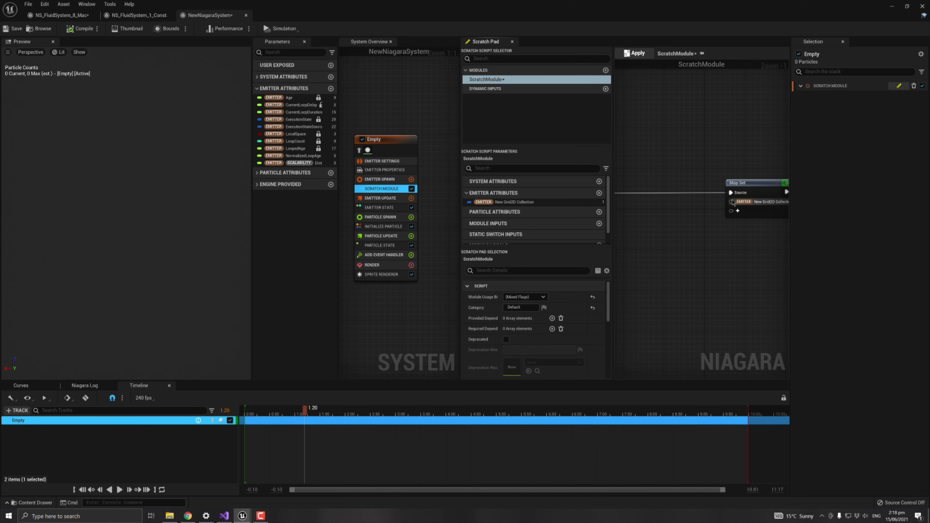
pyautogui.moveTo(731, 202); pyautogui.dragTo(624, 263)
pyautogui.write('make')
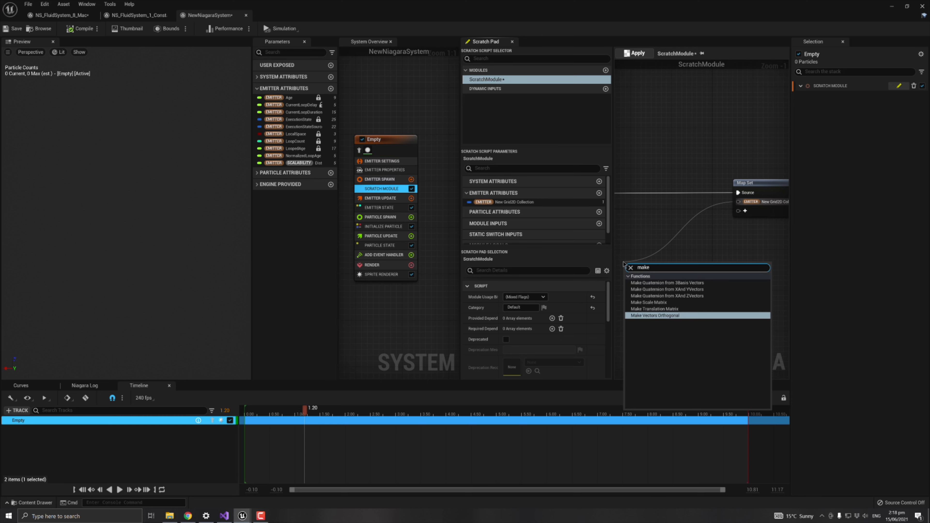
pyautogui.press('Escape')
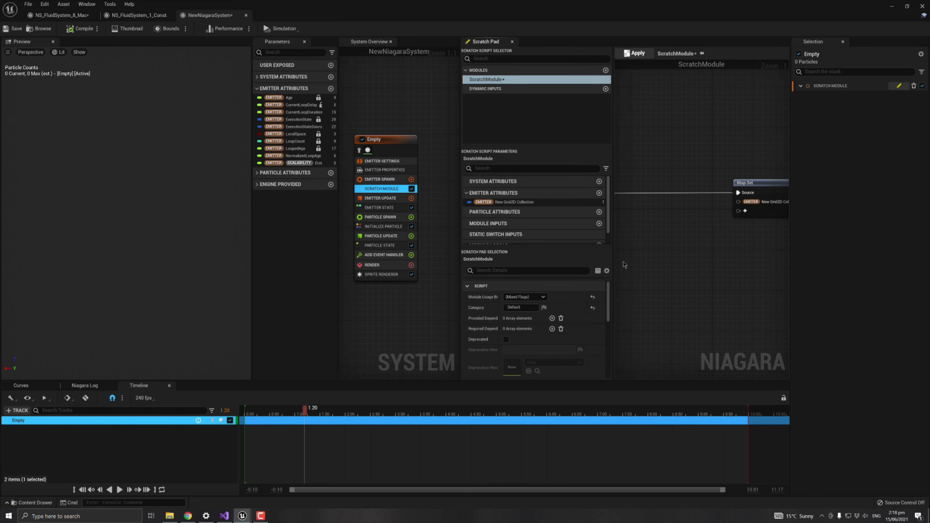
# Add the existing emitter Grid2D Collection parameter to the Map Get, connect it to the matching Map Set pin and apply the script
pyautogui.moveTo(648, 248); pyautogui.dragTo(617, 249, button='right')
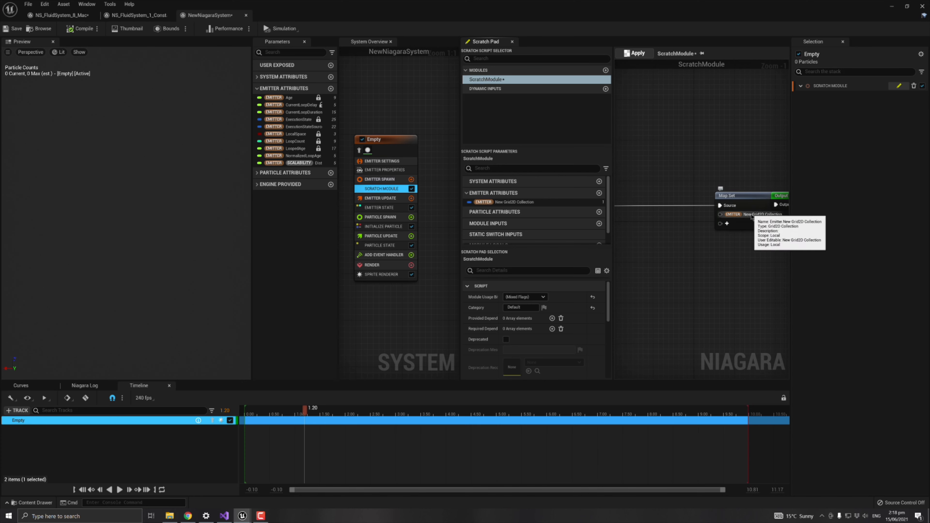
pyautogui.click(636, 53)
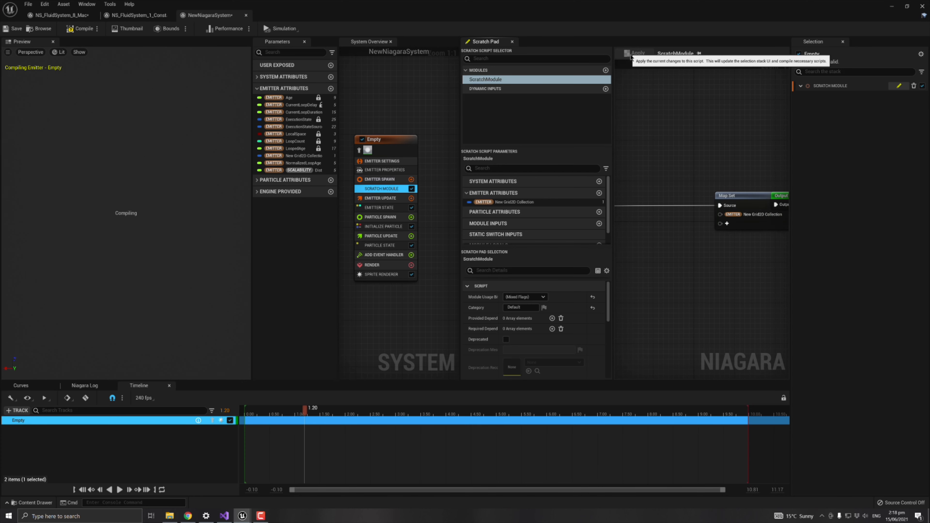
pyautogui.moveTo(680, 141); pyautogui.dragTo(741, 135, button='right')
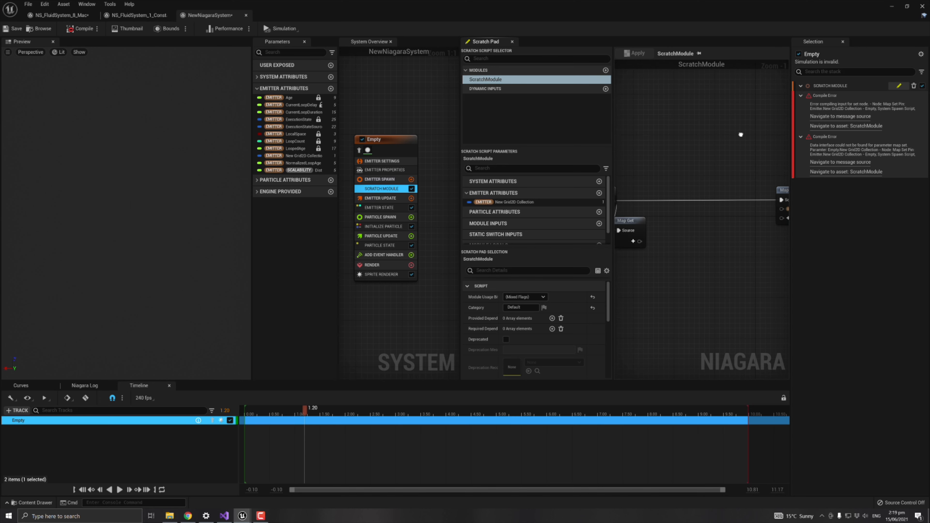
pyautogui.scroll(-2, 658, 224)
pyautogui.click(651, 220)
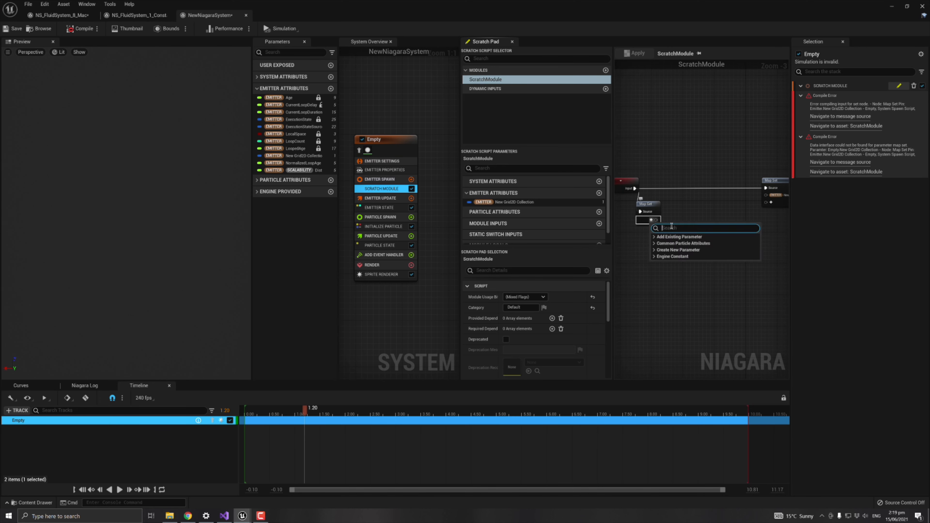
pyautogui.write('grid')
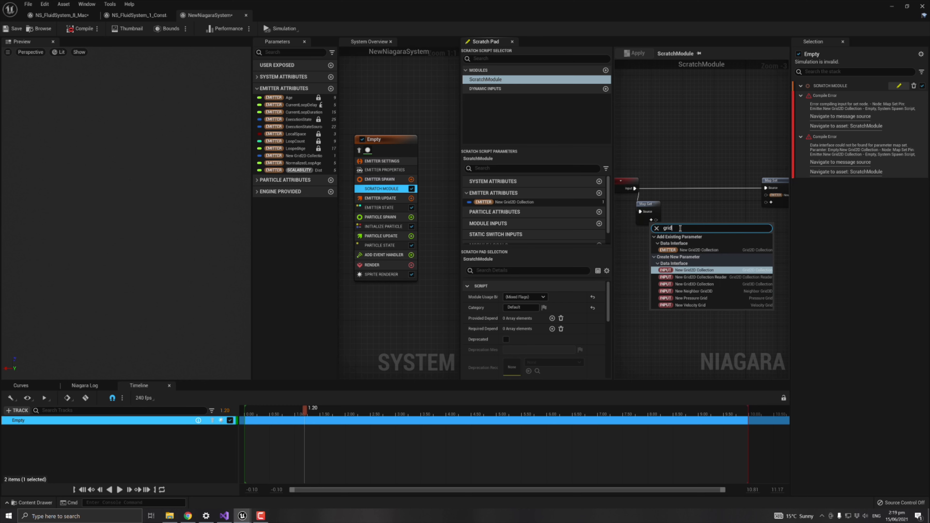
pyautogui.press('Up')
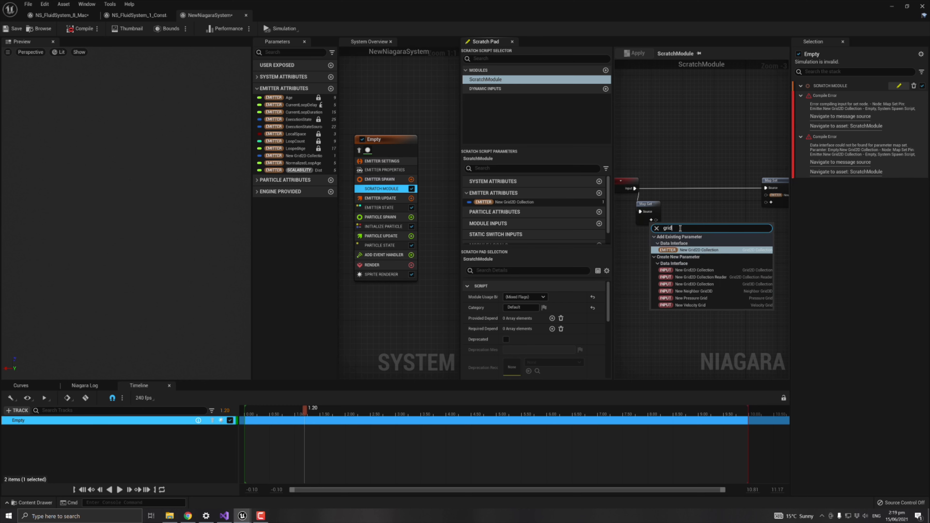
pyautogui.press('Return')
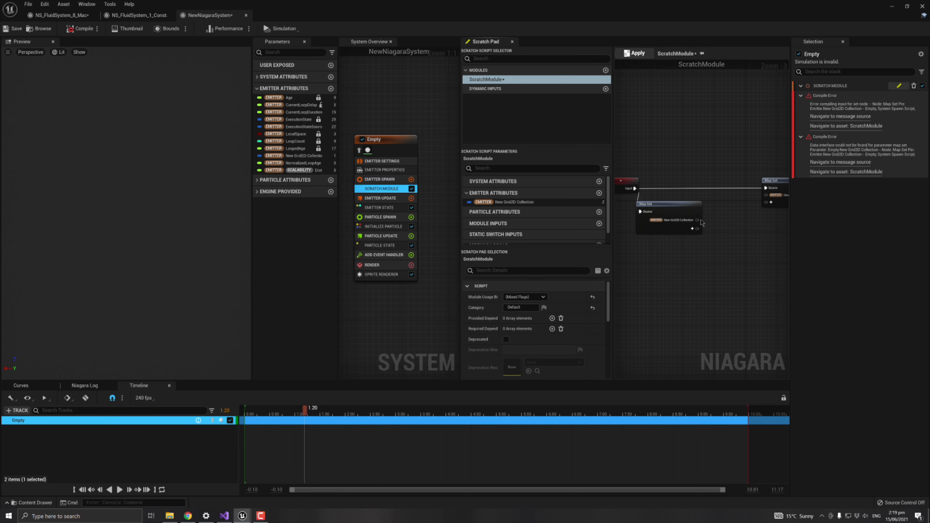
pyautogui.moveTo(698, 220); pyautogui.dragTo(766, 195)
pyautogui.click(636, 54)
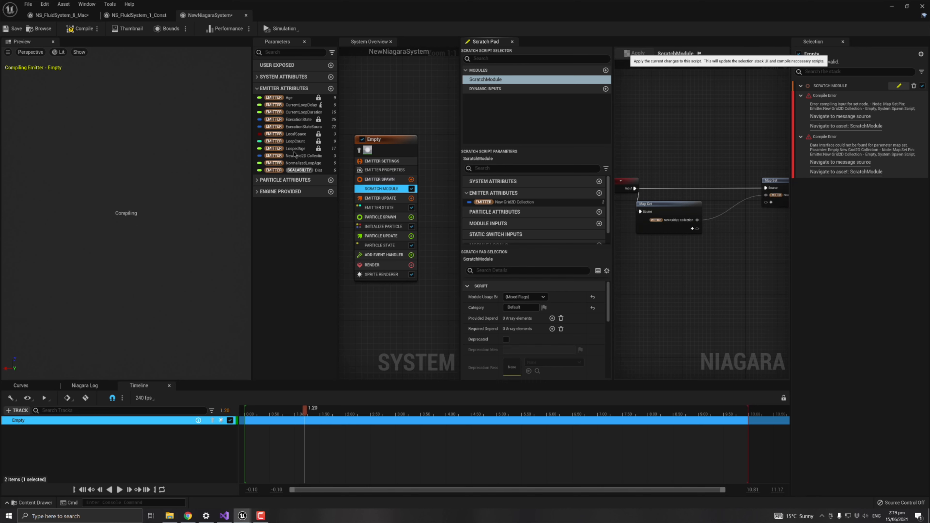
# Examine the emitter's Grid2D Collection attribute and its Emitter Spawn, Particle Spawn and Particle Update groups, comparing with the NS_FluidSystem_1_ConstantVelocity stack
pyautogui.click(302, 156)
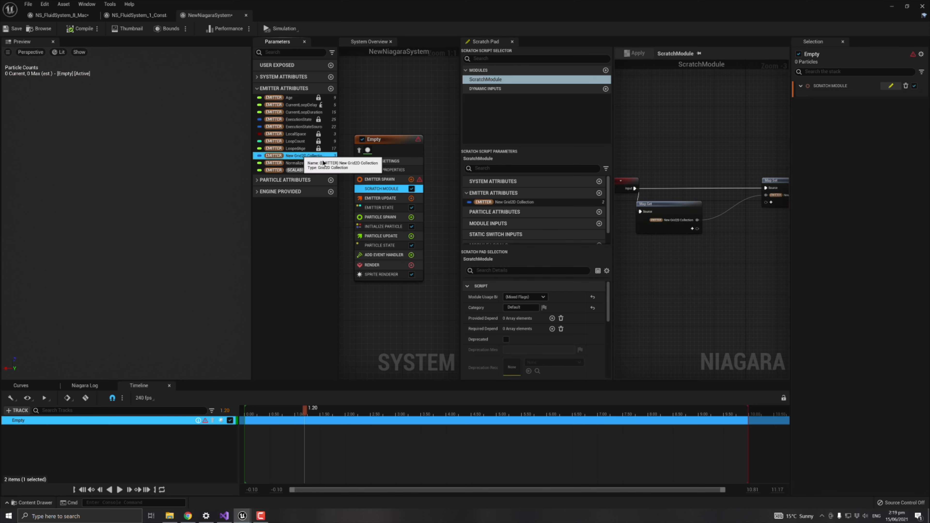
pyautogui.click(420, 181)
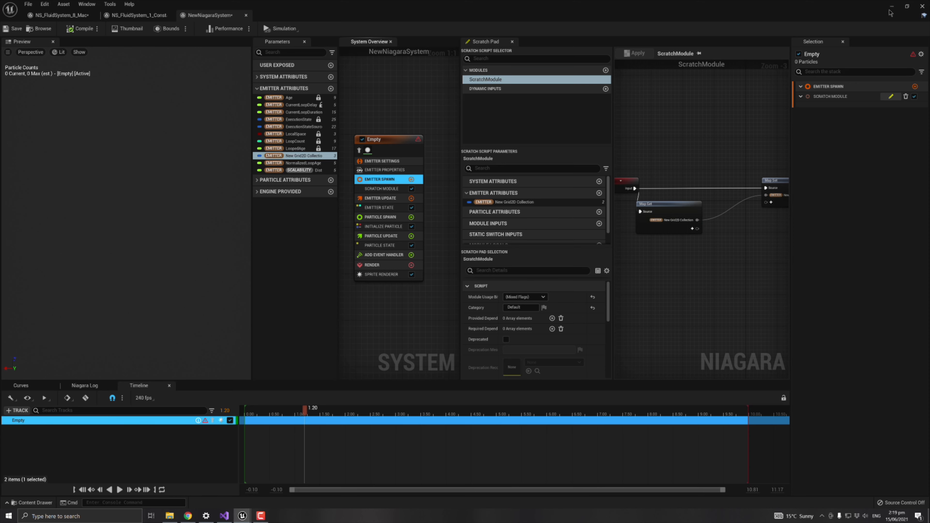
pyautogui.click(139, 15)
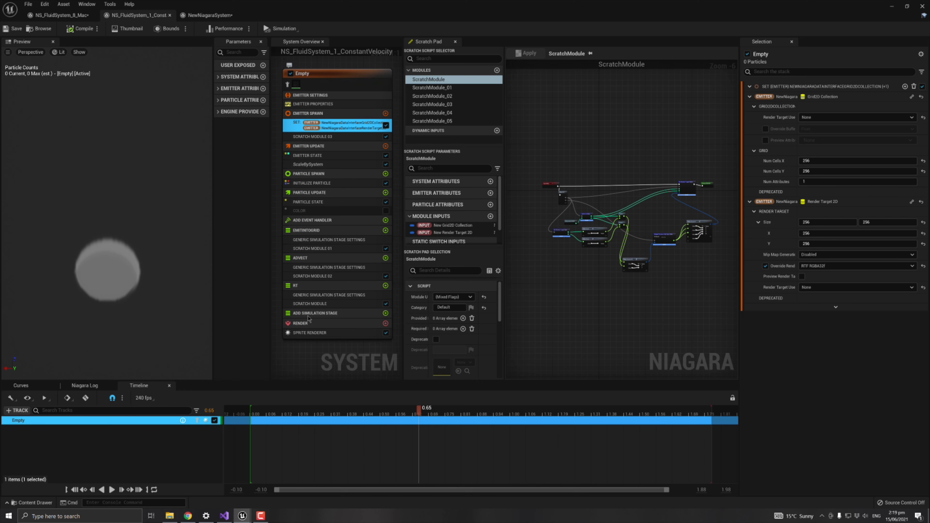
pyautogui.click(209, 15)
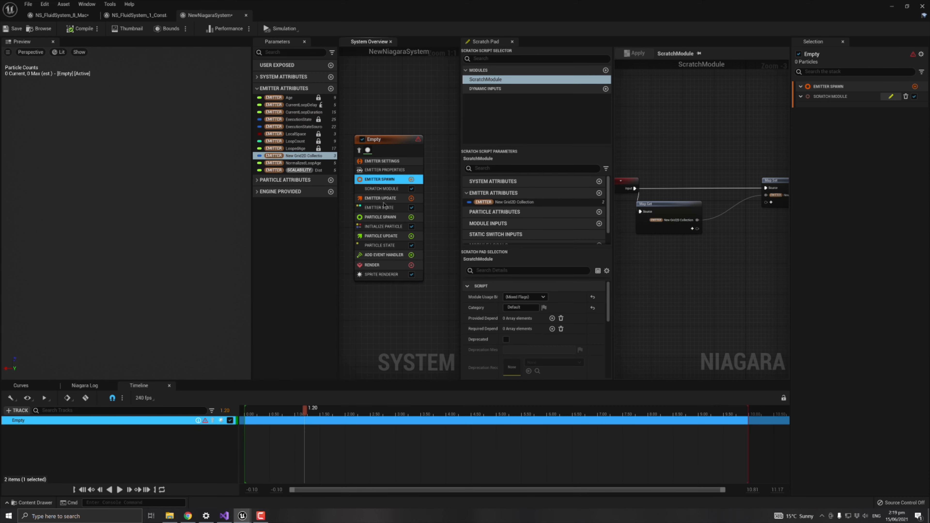
pyautogui.click(381, 217)
pyautogui.click(391, 236)
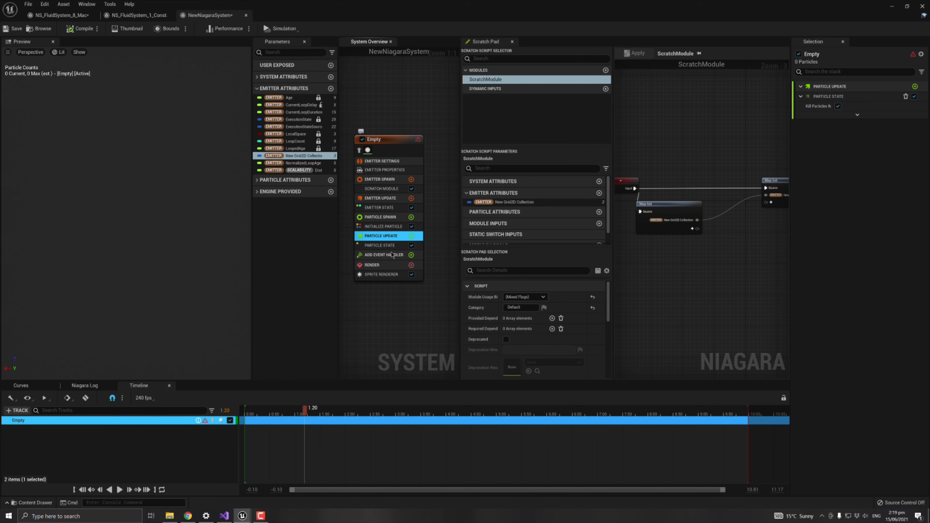
# Examine the EmitIntoGrid, Advect and RT simulation stages and the ScratchModule graph in NS_FluidSystem_1_ConstantVelocity
pyautogui.click(137, 15)
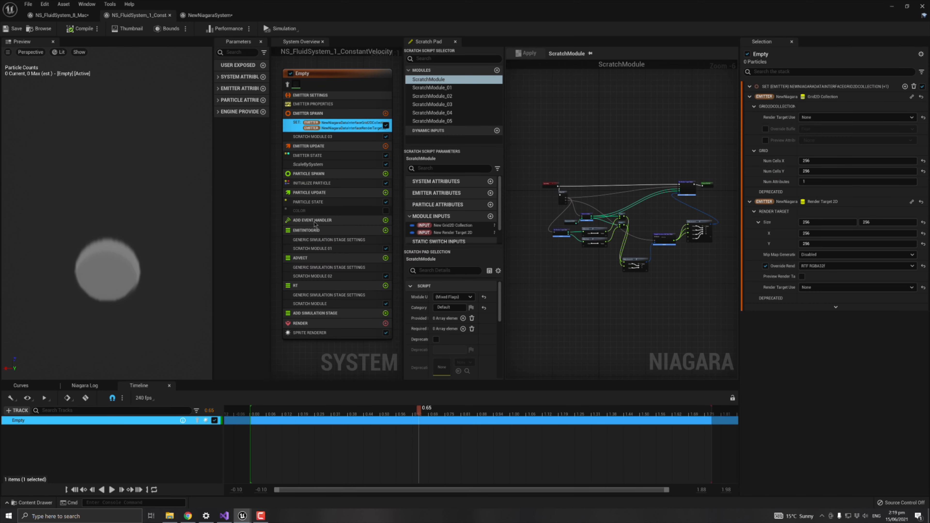
pyautogui.click(327, 231)
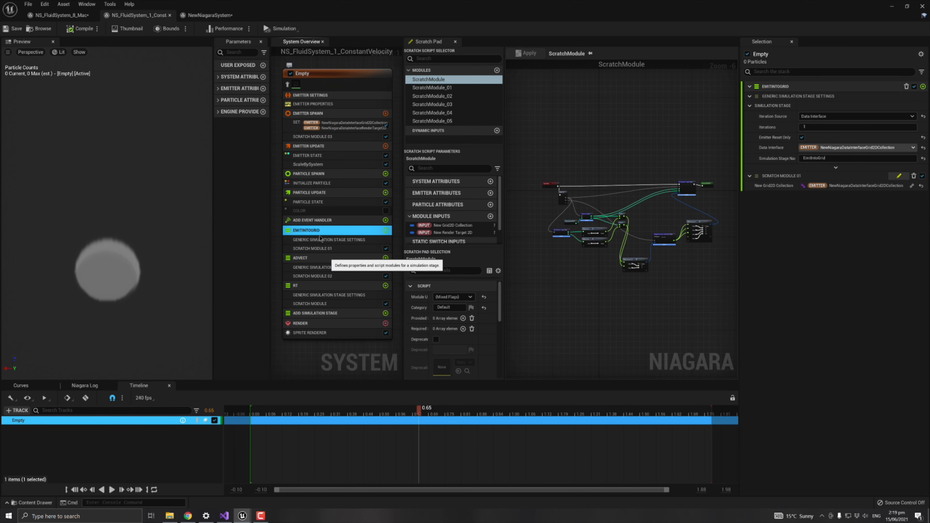
pyautogui.click(329, 257)
pyautogui.click(330, 286)
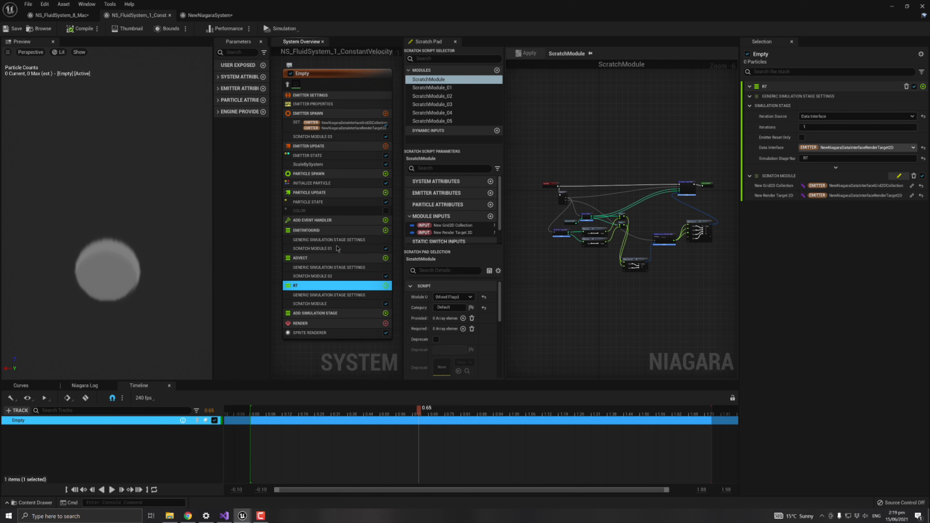
pyautogui.moveTo(523, 132); pyautogui.dragTo(639, 293)
pyautogui.moveTo(582, 286); pyautogui.dragTo(663, 291, button='right')
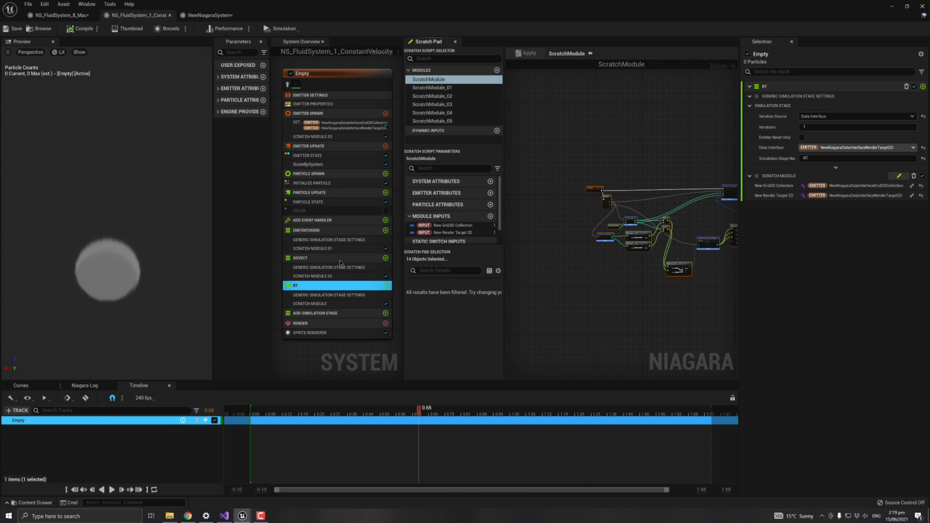
# Examine the reference emitter's properties, including the advanced settings and the simulation stage options
pyautogui.click(309, 105)
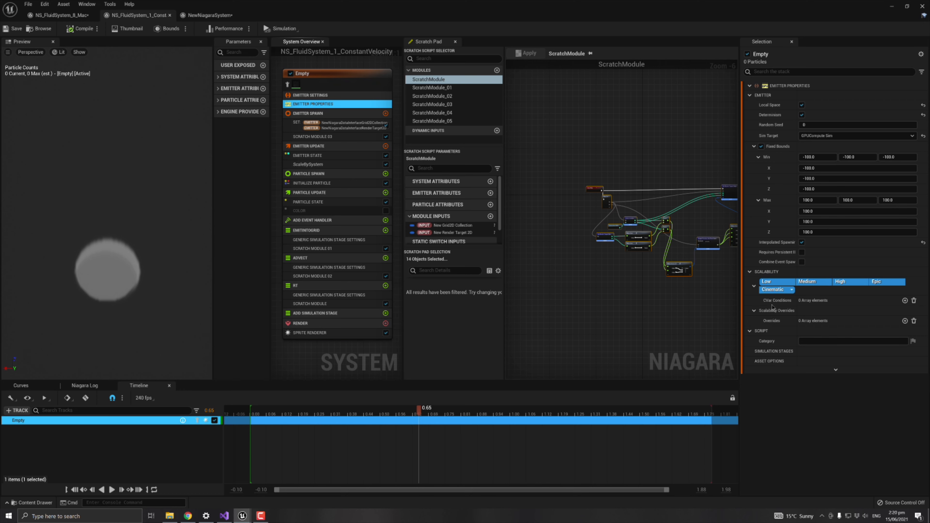
pyautogui.click(836, 370)
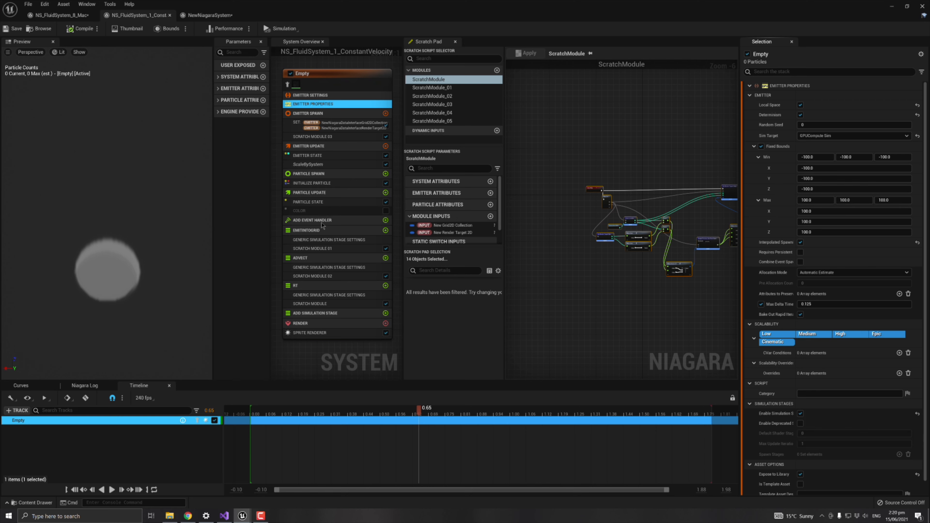
# Try adding a Generic Simulation Stage named EmitIntoGrid to the reference emitter
pyautogui.click(361, 316)
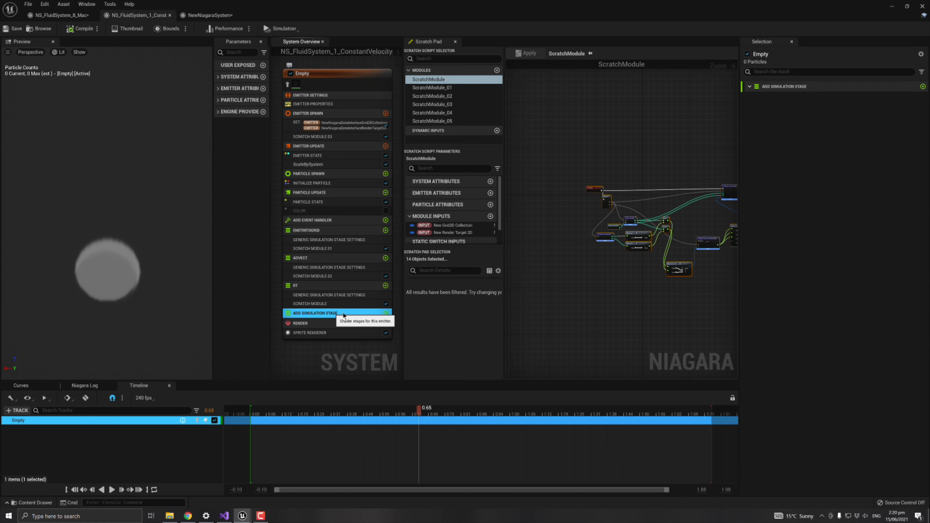
pyautogui.click(385, 314)
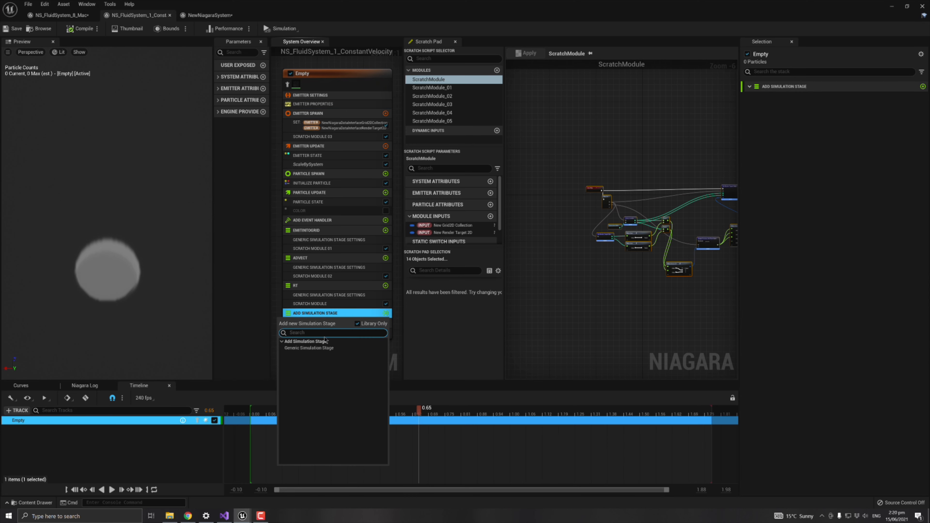
pyautogui.click(317, 348)
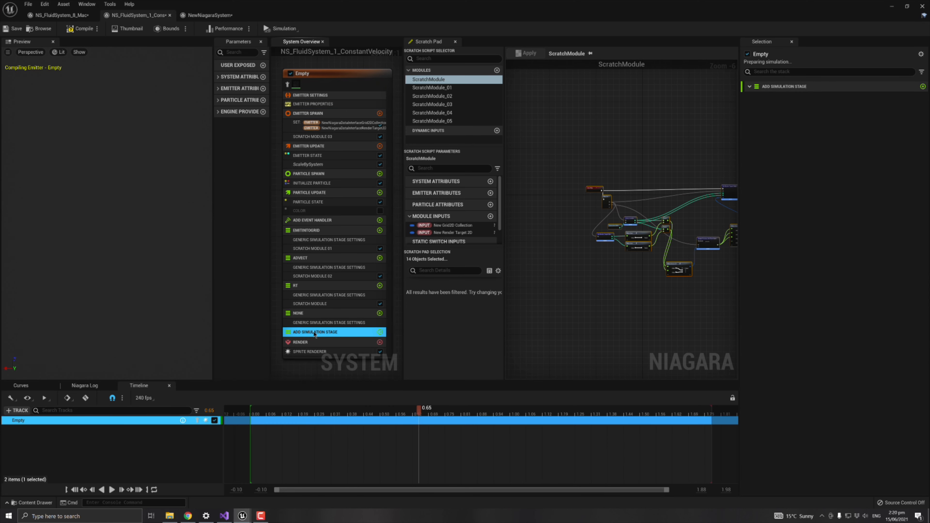
pyautogui.click(308, 313)
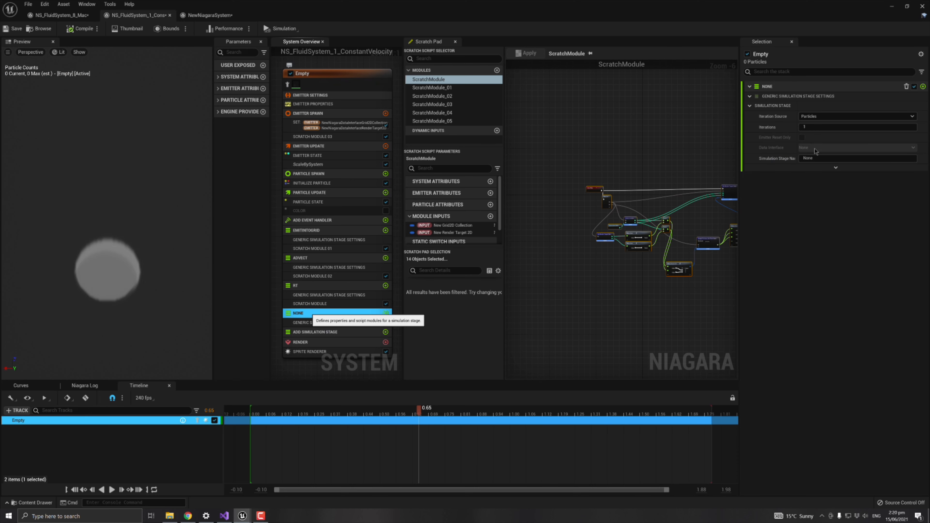
pyautogui.click(842, 158)
pyautogui.write('EmitIntoGrid')
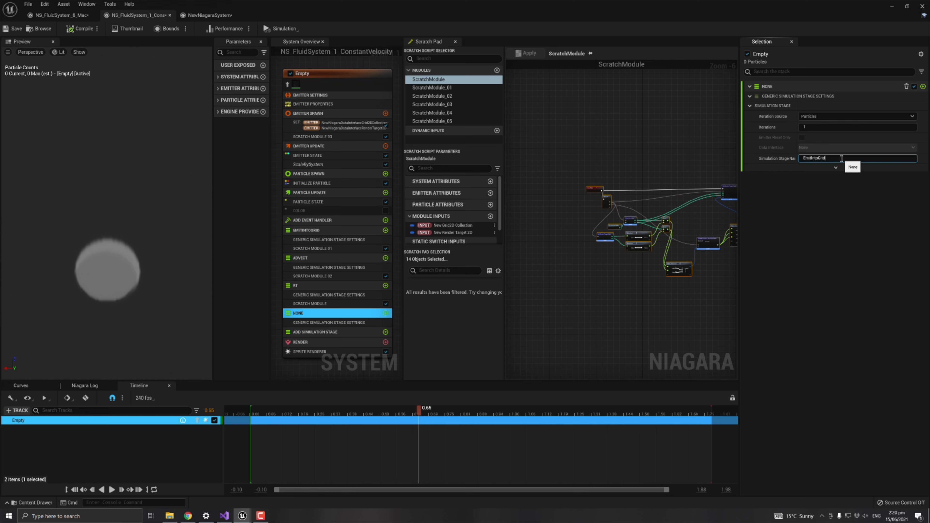
pyautogui.press('Return')
pyautogui.moveTo(326, 314); pyautogui.dragTo(322, 229)
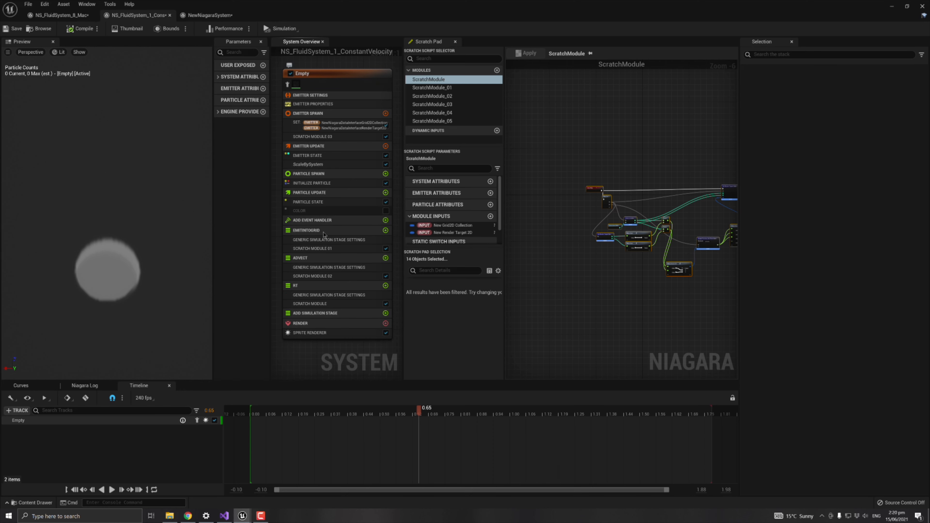
# Try adding a new scratch pad module to the EmitIntoGrid stage and deleting it again
pyautogui.click(322, 230)
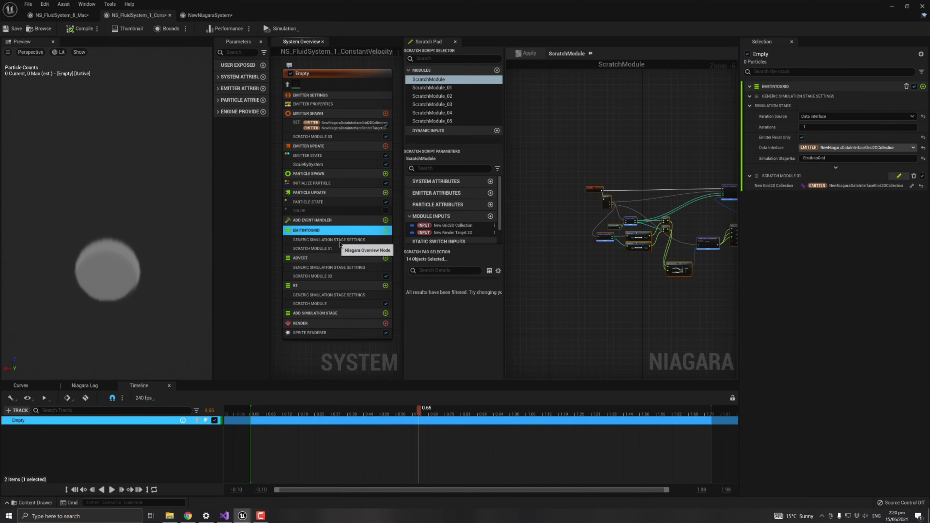
pyautogui.click(386, 231)
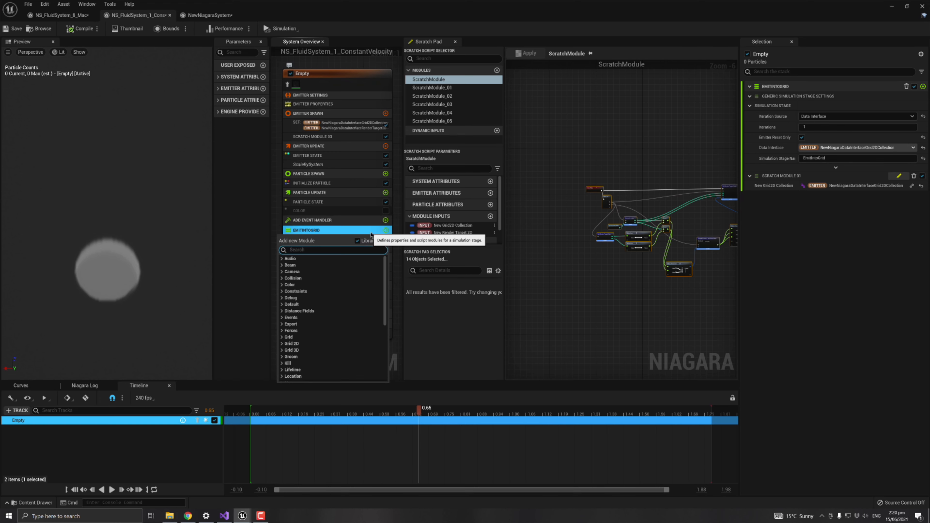
pyautogui.write('scri')
pyautogui.press('BackSpace')
pyautogui.press('BackSpace')
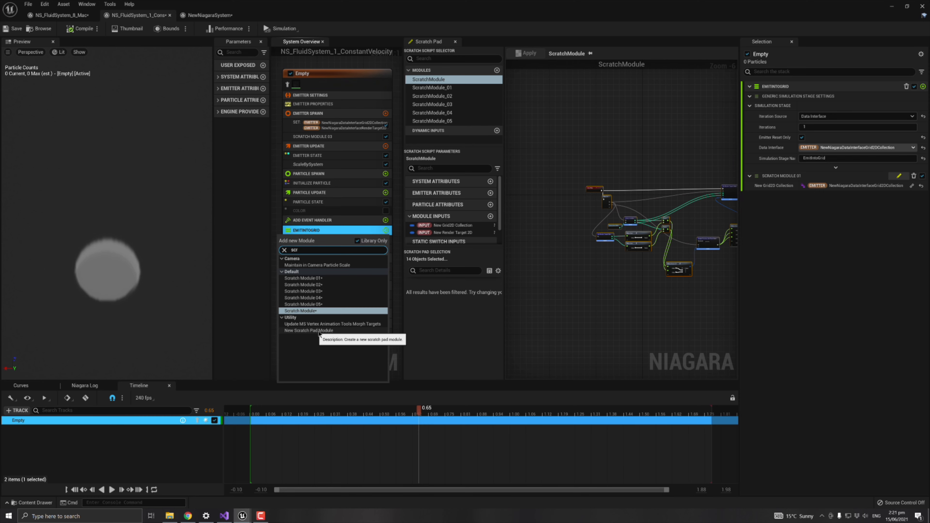
pyautogui.click(297, 332)
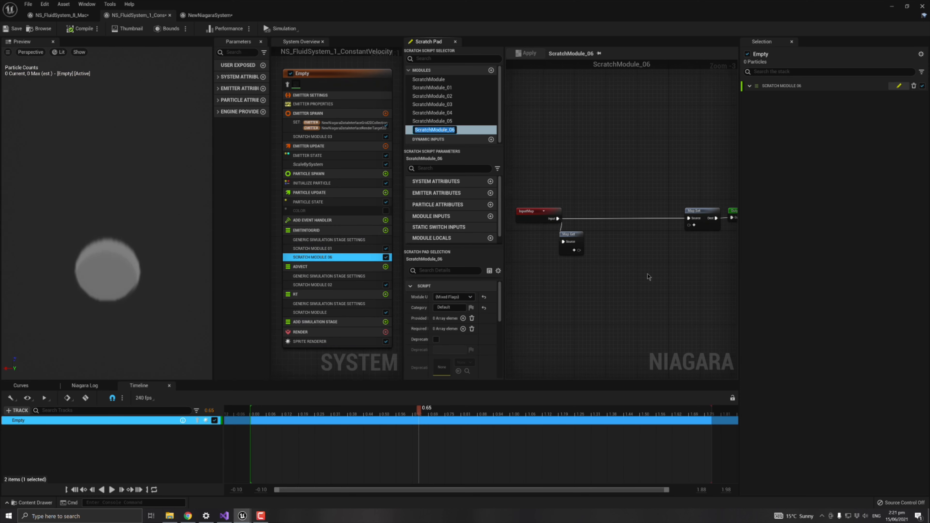
pyautogui.click(337, 260)
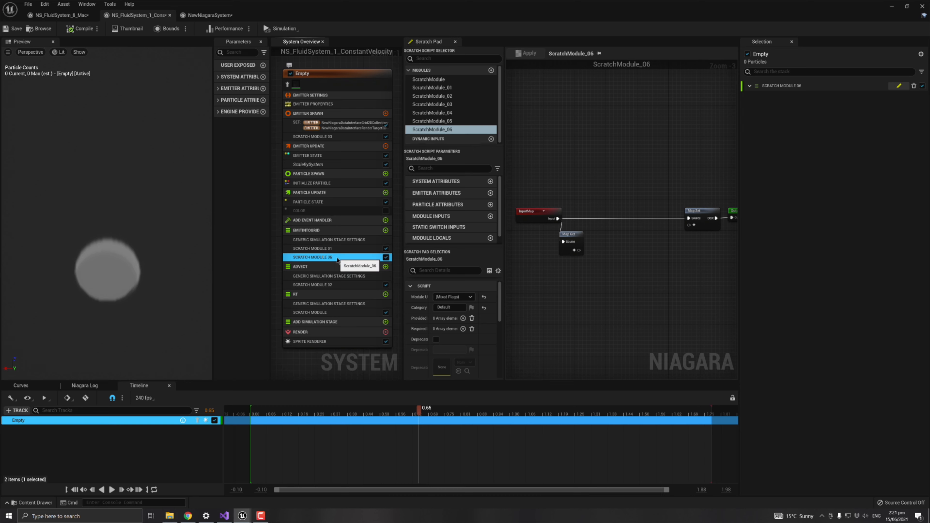
pyautogui.press('Delete')
# Open the graph of the EmitIntoGrid stage's Scratch Module 01 and widen the scratch pad graph area
pyautogui.click(332, 249)
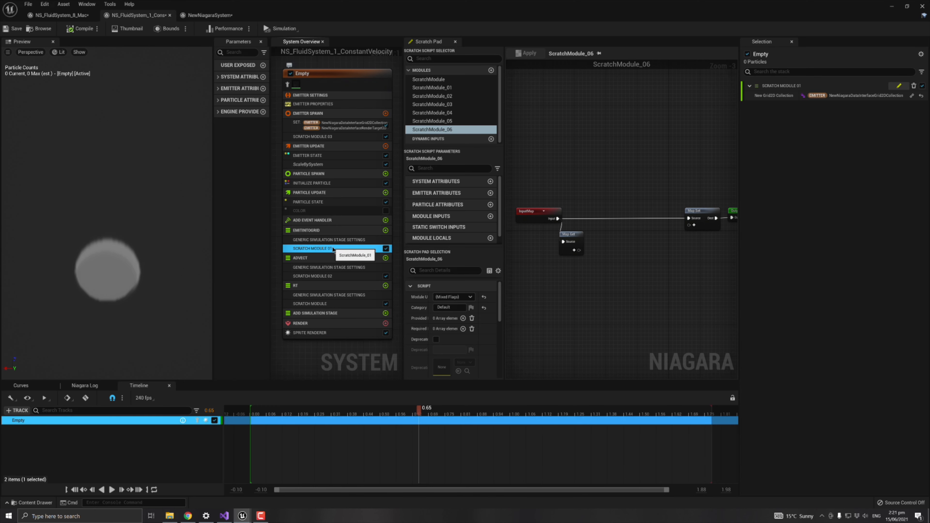
pyautogui.scroll(4, 543, 236)
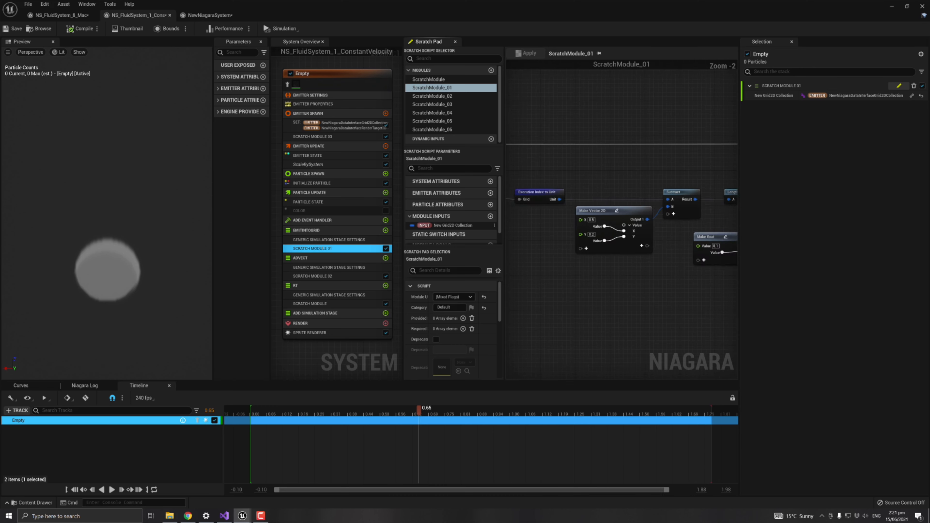
pyautogui.moveTo(271, 220); pyautogui.dragTo(239, 220)
pyautogui.scroll(-2, 391, 221)
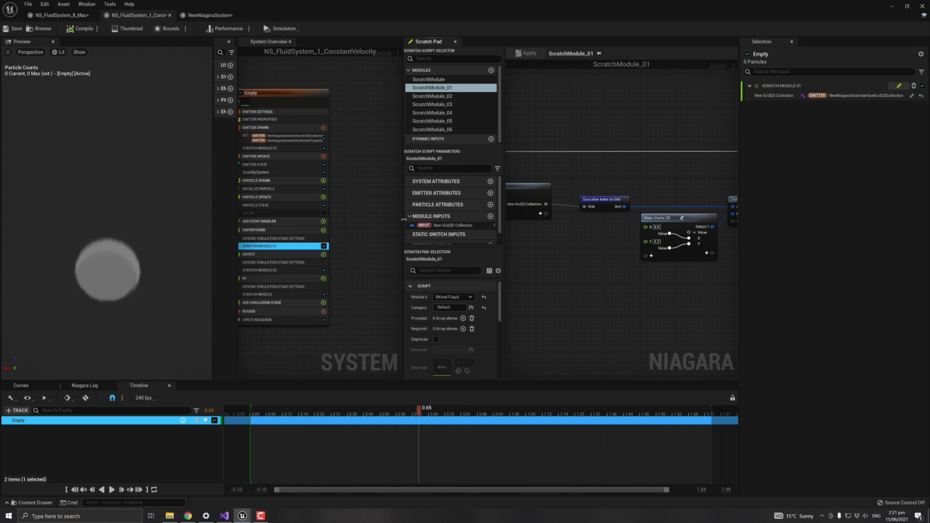
pyautogui.moveTo(402, 219); pyautogui.dragTo(337, 219)
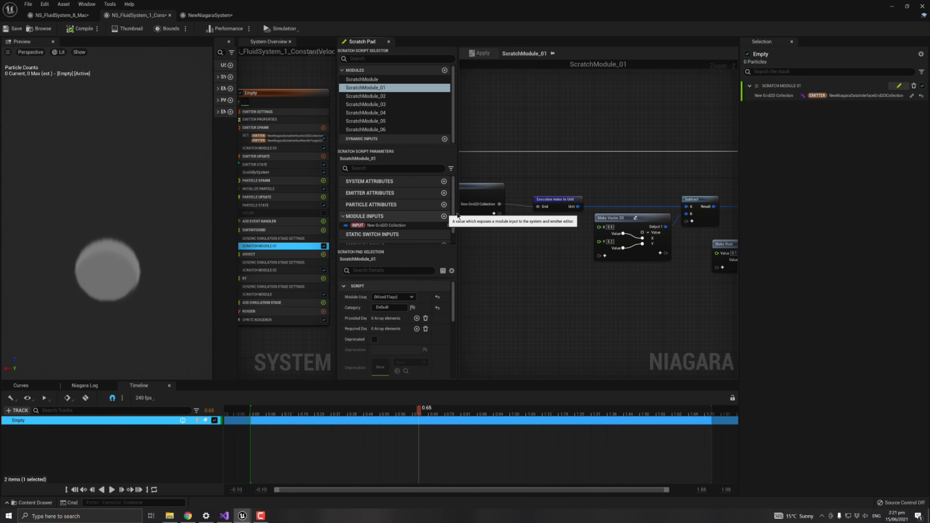
pyautogui.moveTo(416, 214); pyautogui.dragTo(333, 153)
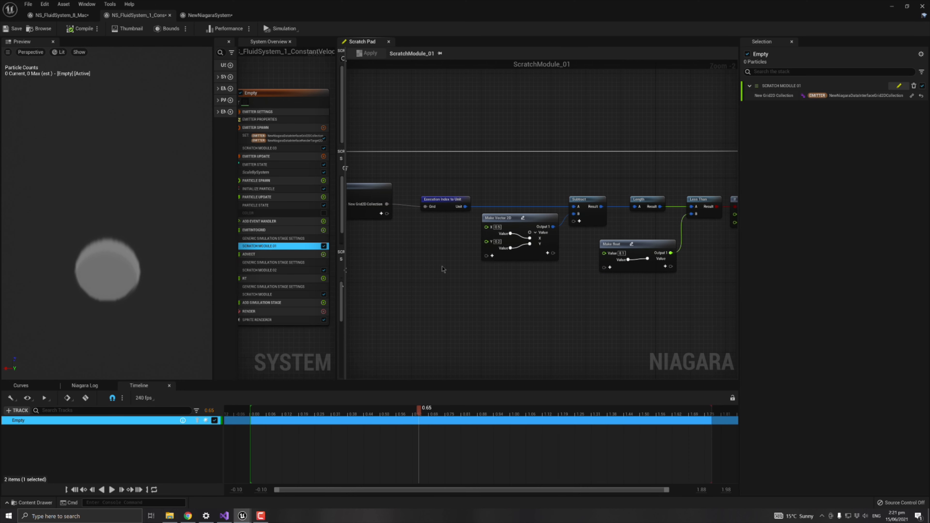
pyautogui.moveTo(739, 176); pyautogui.dragTo(818, 176)
pyautogui.moveTo(425, 264); pyautogui.dragTo(509, 269, button='right')
pyautogui.scroll(1, 514, 253)
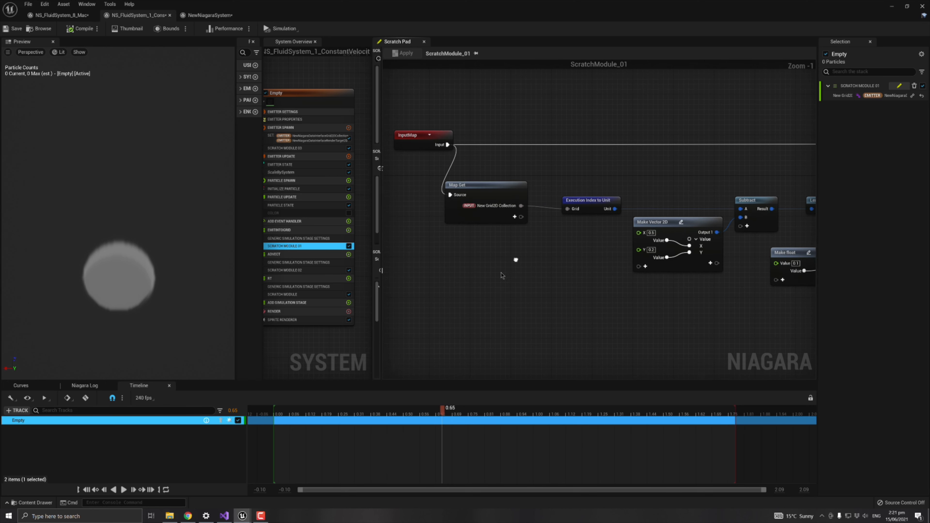
# Examine the EmitIntoGrid stage settings and the Map Get node's new-parameter and pin namespace options in ScratchModule_01
pyautogui.click(300, 231)
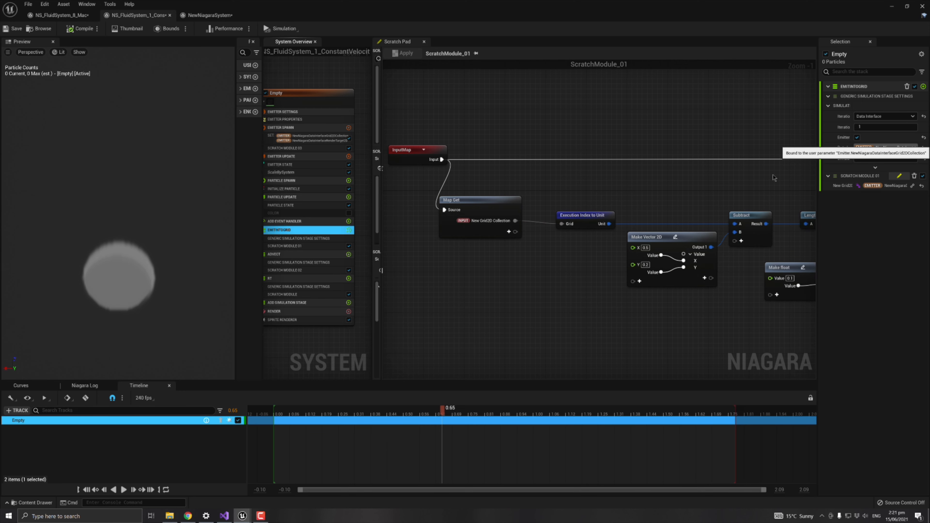
pyautogui.moveTo(464, 259); pyautogui.dragTo(437, 252, button='right')
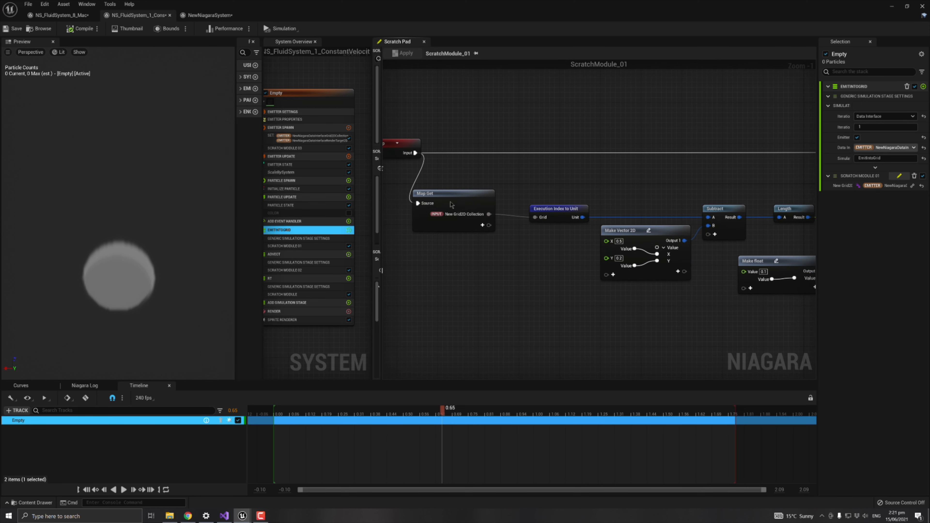
pyautogui.click(475, 200)
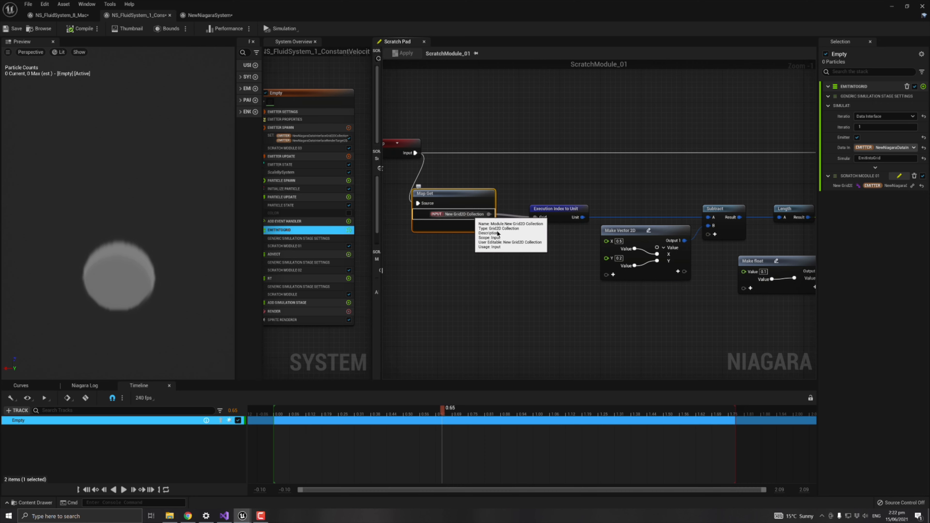
pyautogui.click(483, 225)
pyautogui.write('i')
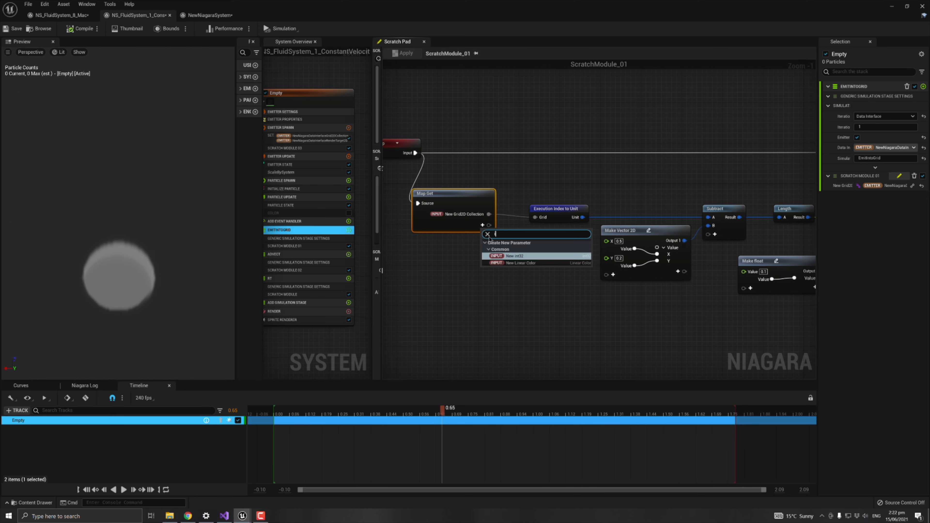
pyautogui.write('nput')
pyautogui.click(453, 255)
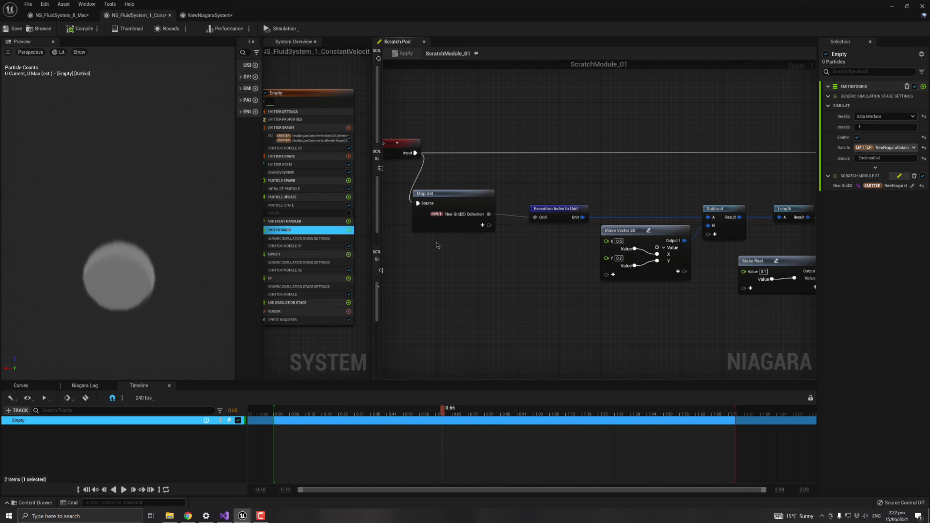
pyautogui.rightClick(437, 215)
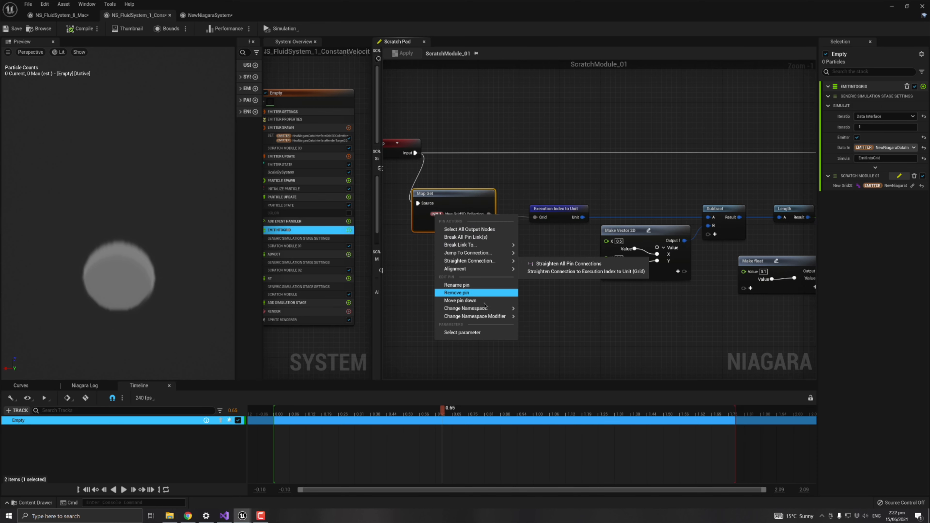
pyautogui.moveTo(477, 308)
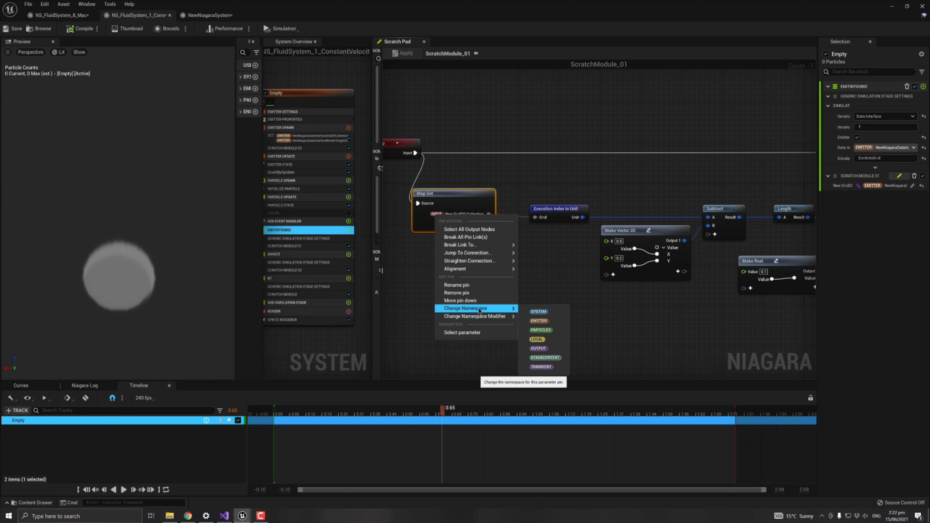
pyautogui.click(529, 252)
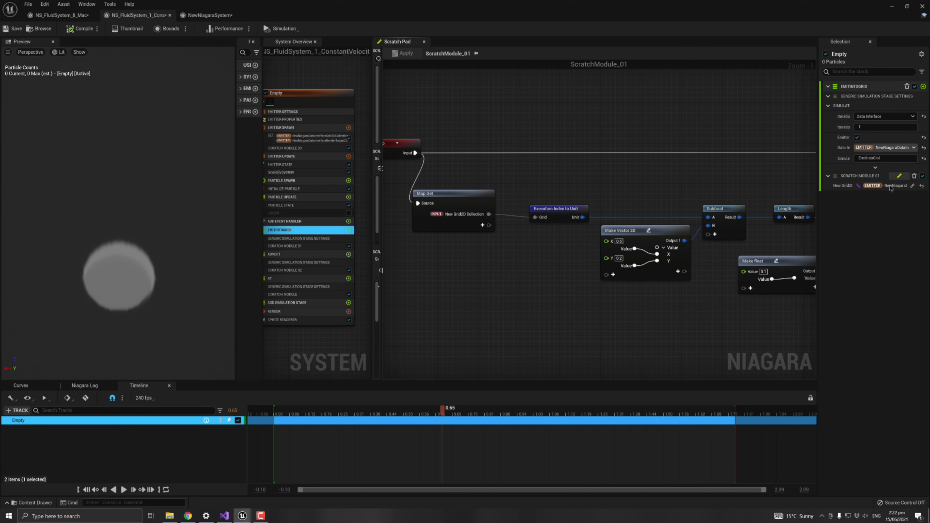
# Browse the Grid 2D Collection functions available from the Map Get's New Grid2D Collection pin
pyautogui.moveTo(500, 170); pyautogui.dragTo(509, 168, button='right')
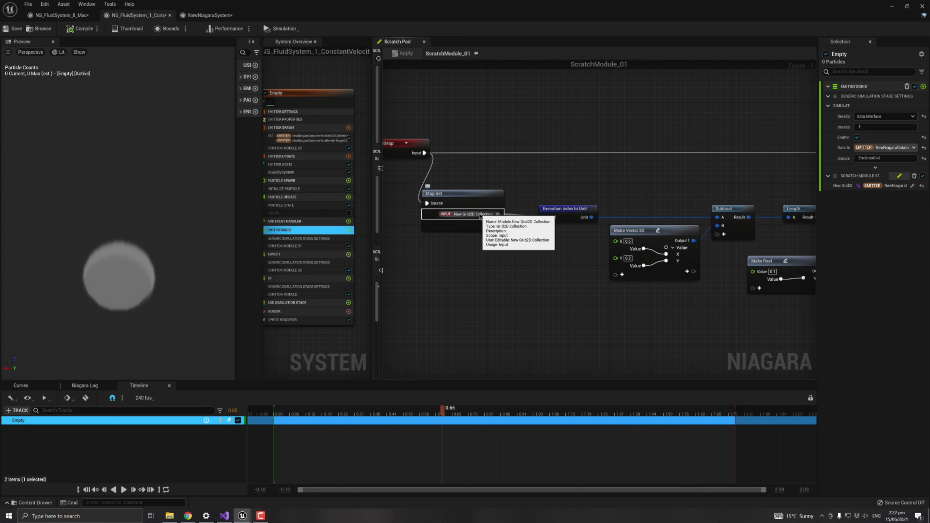
pyautogui.moveTo(497, 251); pyautogui.dragTo(488, 251, button='right')
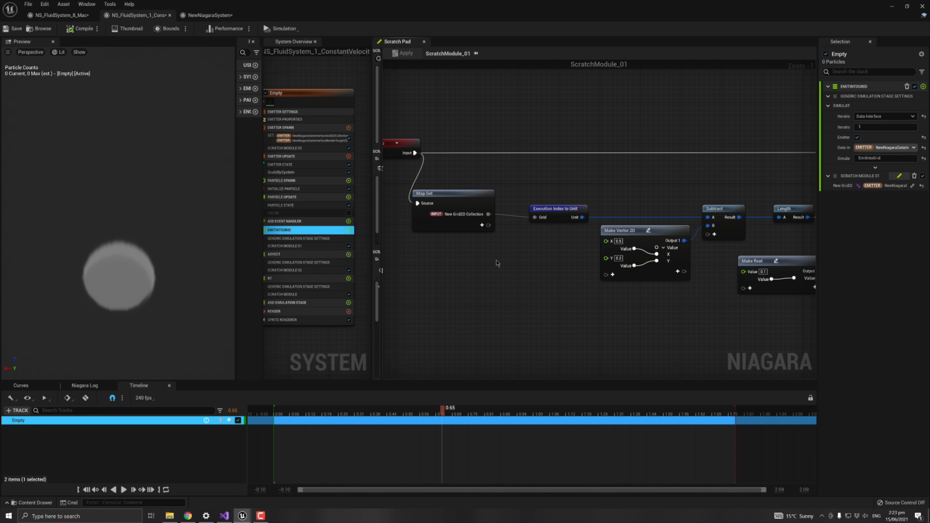
pyautogui.moveTo(489, 213); pyautogui.dragTo(513, 272)
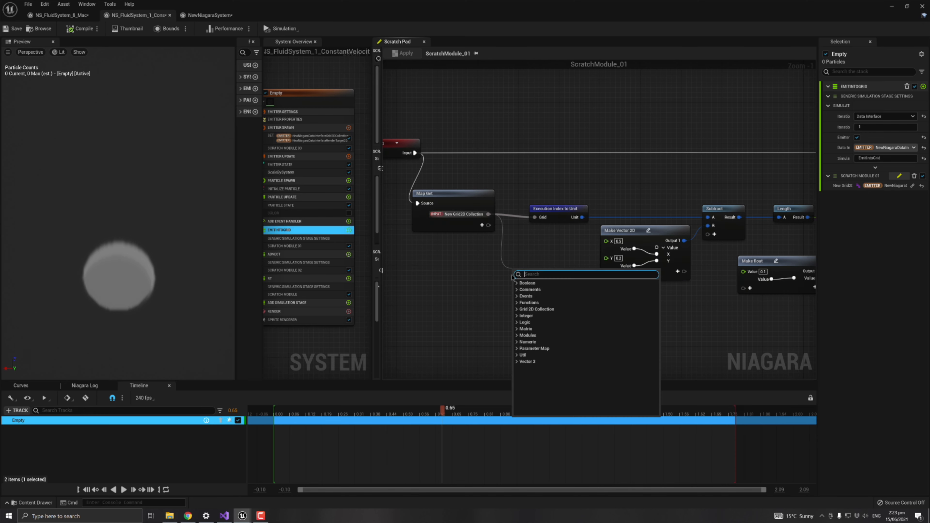
pyautogui.click(517, 310)
pyautogui.scroll(-2, 533, 327)
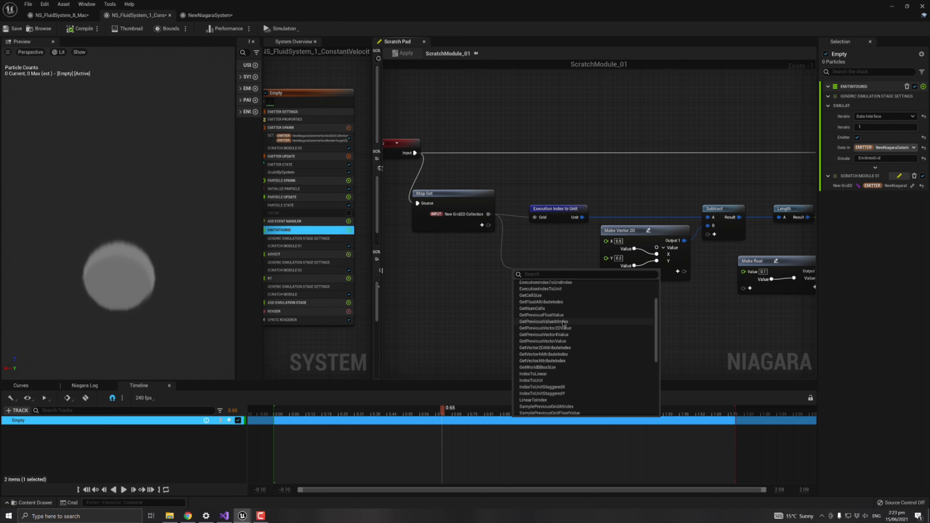
pyautogui.click(544, 231)
# Examine the Execution Index to Unit node and the Make Vector 2D, Subtract, Length and Less Than nodes following it
pyautogui.moveTo(563, 209); pyautogui.dragTo(558, 207)
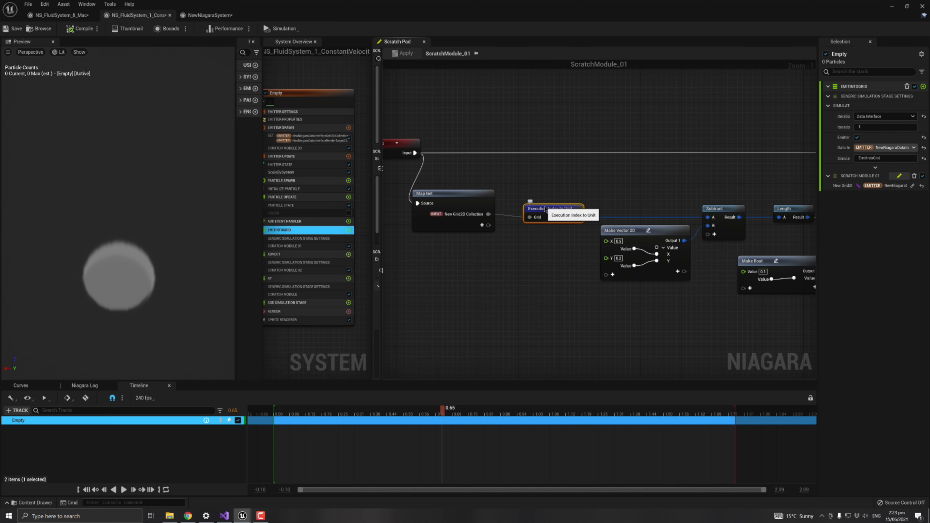
pyautogui.scroll(-1, 560, 286)
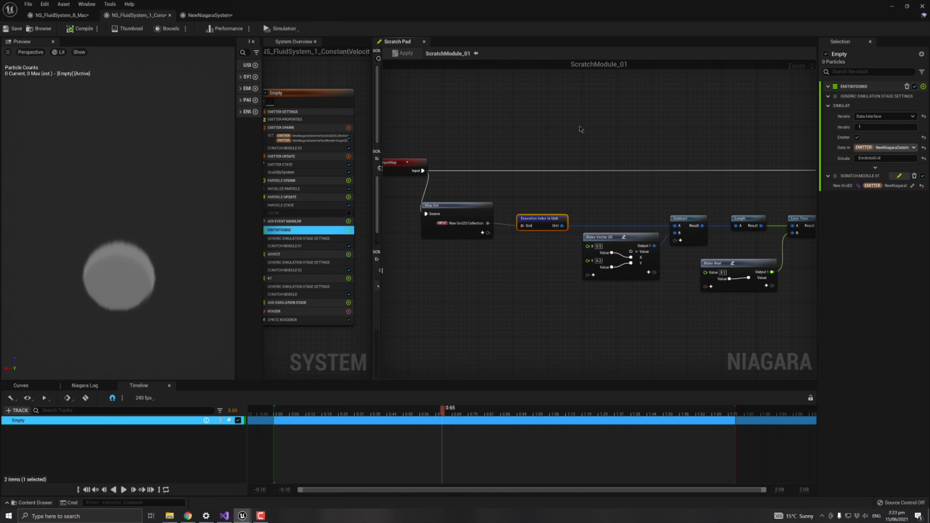
pyautogui.moveTo(587, 200); pyautogui.dragTo(570, 179, button='right')
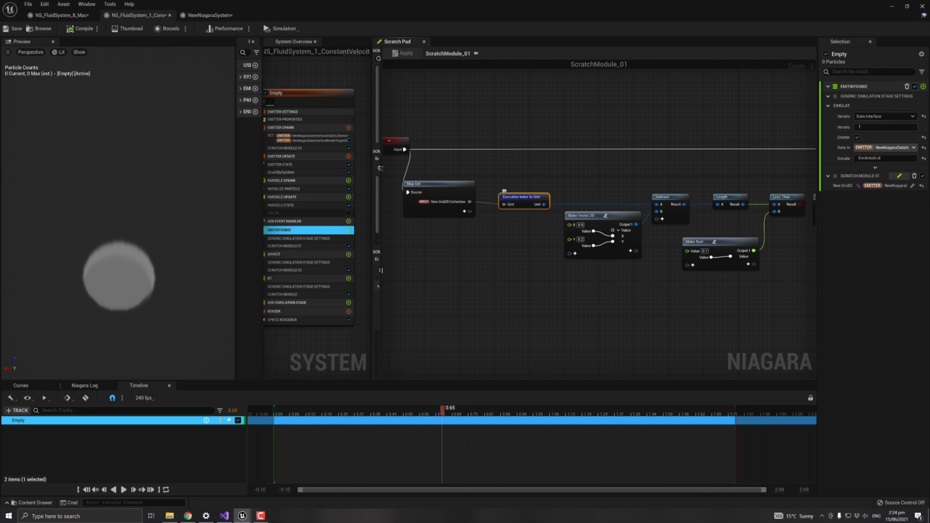
pyautogui.moveTo(469, 260); pyautogui.dragTo(447, 266, button='right')
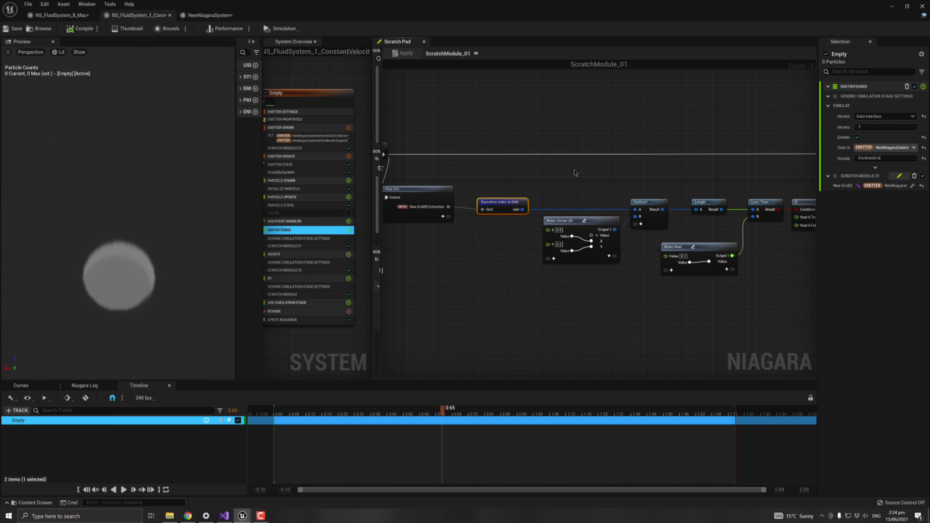
# Examine how Subtract, Length, Less Than with its Make float threshold, and the If node turn grid position into a circle
pyautogui.moveTo(489, 204); pyautogui.dragTo(484, 205)
pyautogui.moveTo(583, 198); pyautogui.dragTo(529, 193, button='right')
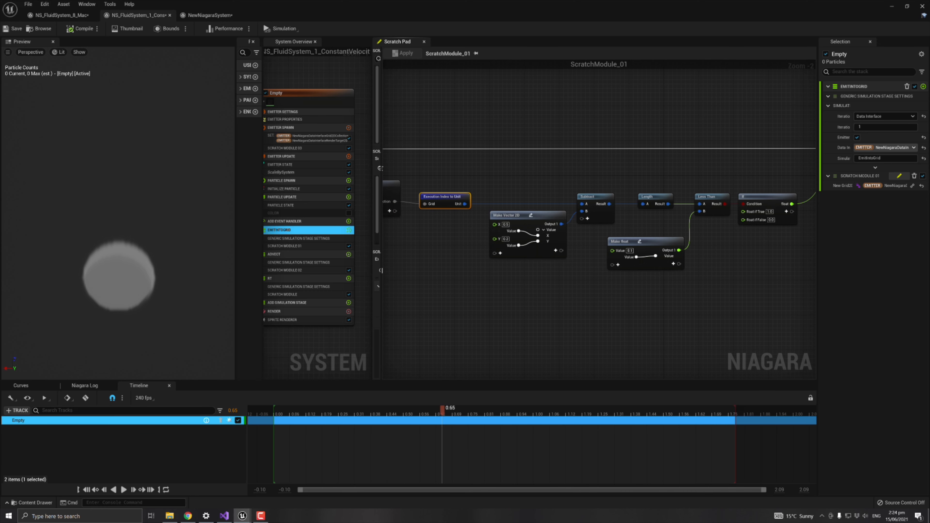
pyautogui.moveTo(653, 197); pyautogui.dragTo(606, 201, button='right')
pyautogui.click(618, 204)
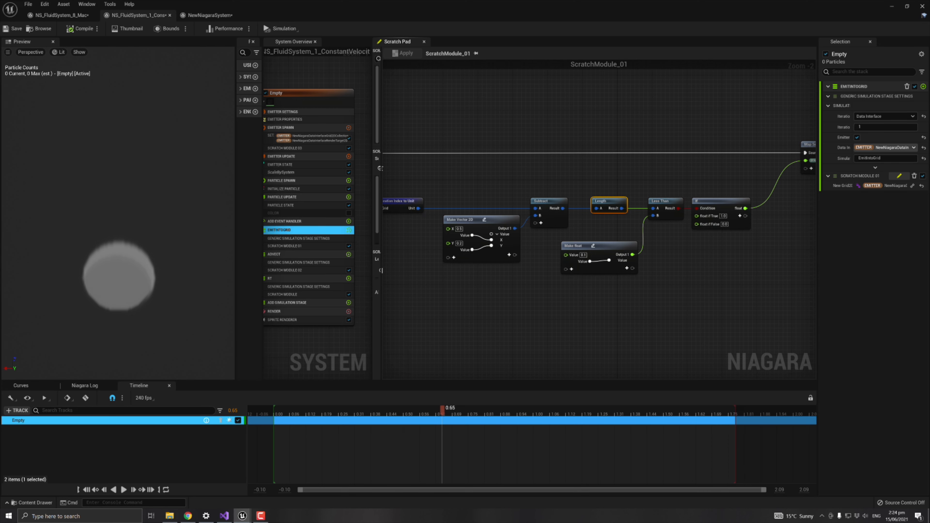
pyautogui.moveTo(623, 173); pyautogui.dragTo(604, 179, button='right')
pyautogui.click(423, 237)
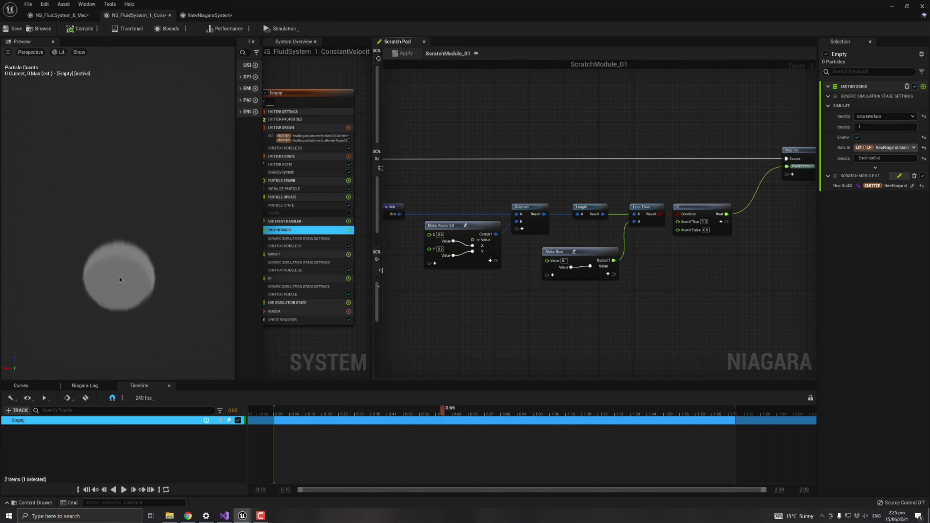
pyautogui.click(585, 212)
pyautogui.moveTo(646, 176); pyautogui.dragTo(615, 270)
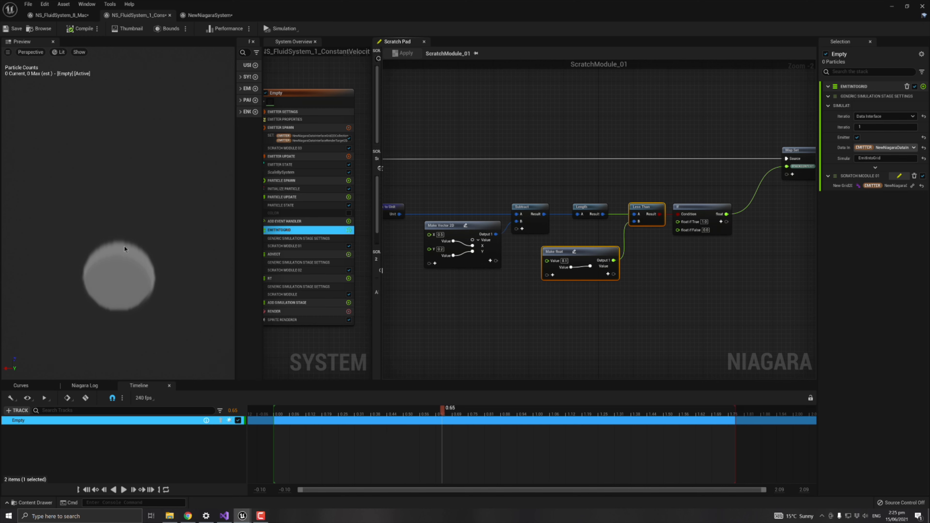
pyautogui.moveTo(732, 236); pyautogui.dragTo(645, 259, button='right')
pyautogui.click(608, 232)
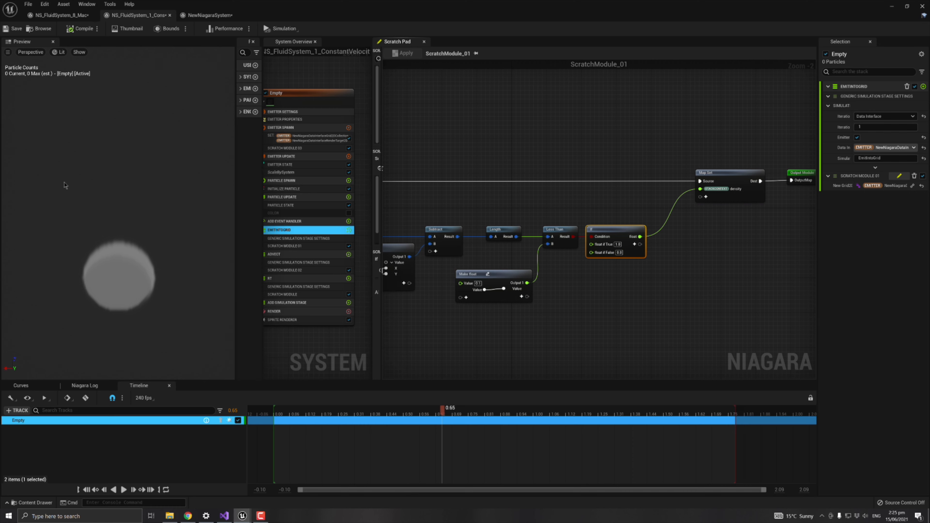
# Examine the Map Set node's StackContext density pin and the If result feeding it in ScratchModule_01
pyautogui.moveTo(683, 244); pyautogui.dragTo(624, 282, button='right')
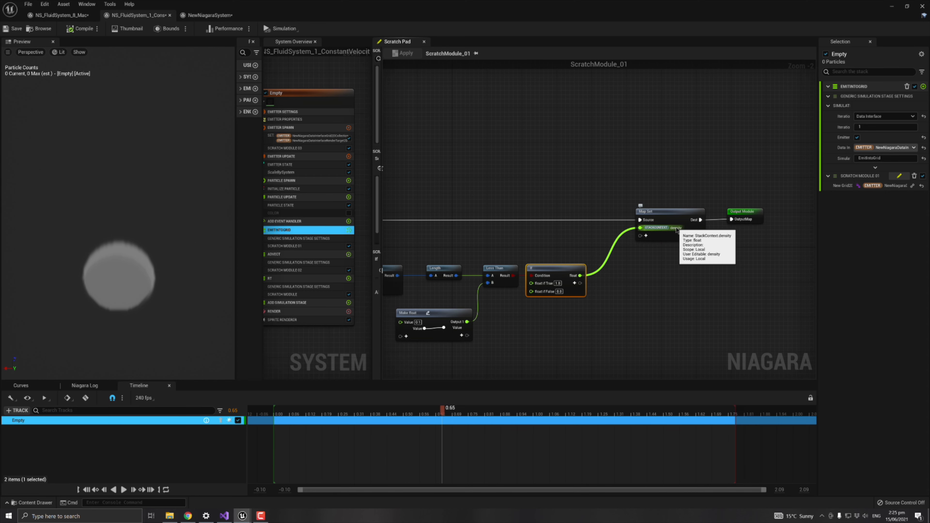
pyautogui.moveTo(665, 228); pyautogui.dragTo(655, 229, button='right')
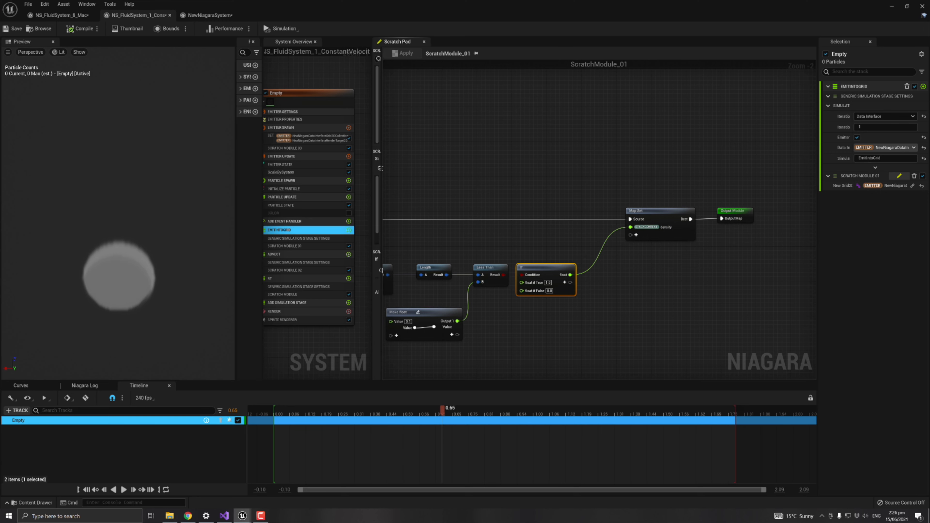
pyautogui.moveTo(636, 311); pyautogui.dragTo(687, 320, button='right')
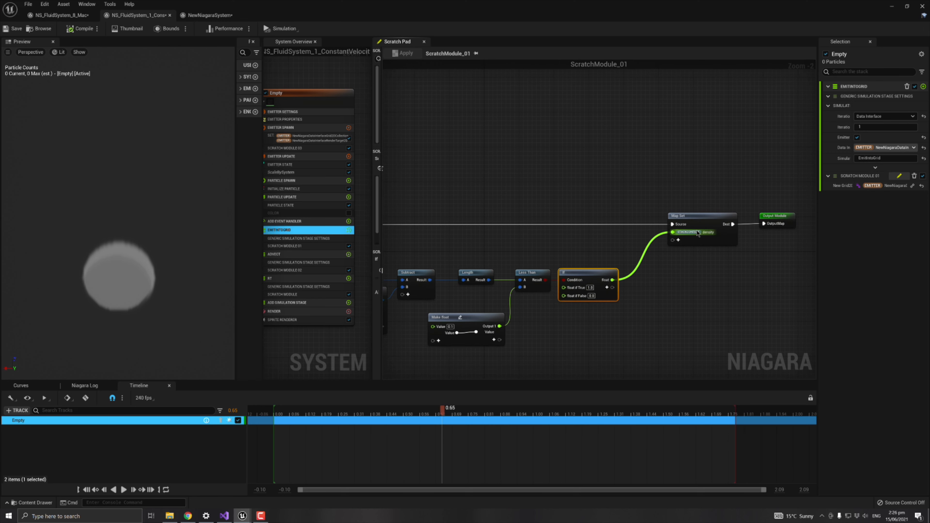
pyautogui.moveTo(698, 234)
pyautogui.moveTo(707, 281); pyautogui.dragTo(749, 271, button='right')
pyautogui.scroll(-1, 749, 271)
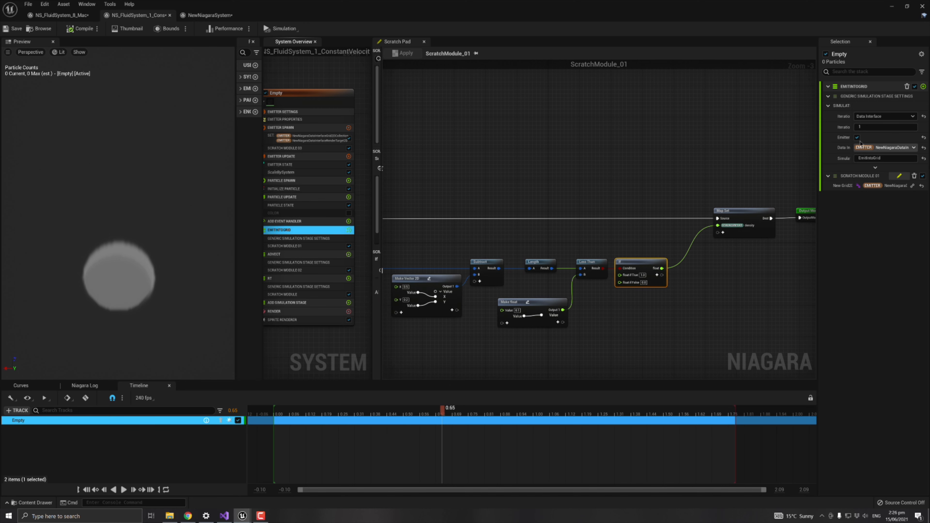
# Widen the selection settings area to read the EmitIntoGrid stage's emitter reset option, and scrub the timeline to 0.84
pyautogui.moveTo(842, 140)
pyautogui.moveTo(818, 140); pyautogui.dragTo(794, 140)
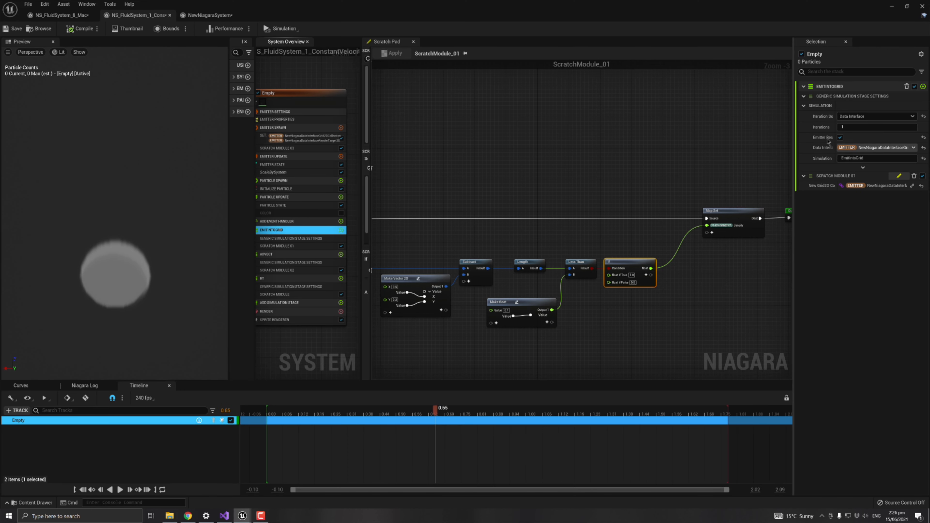
pyautogui.moveTo(826, 140)
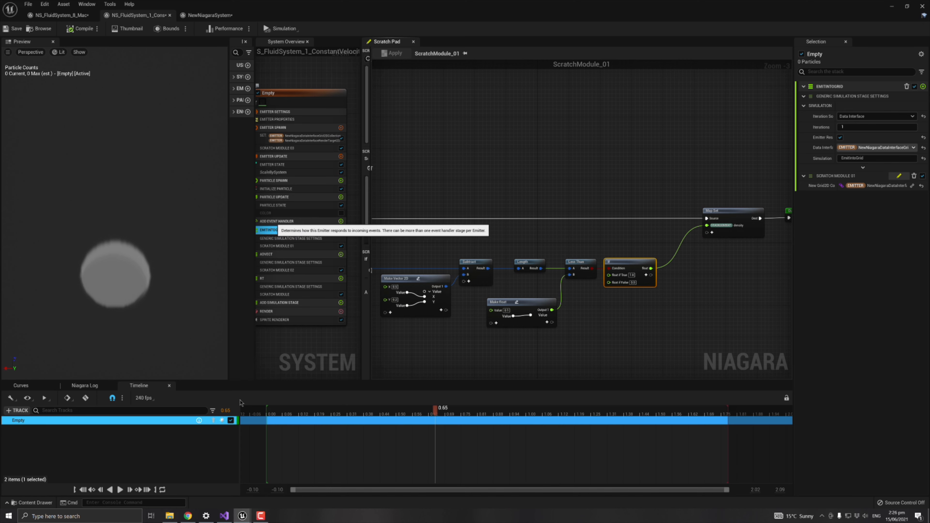
pyautogui.moveTo(265, 414); pyautogui.dragTo(484, 414)
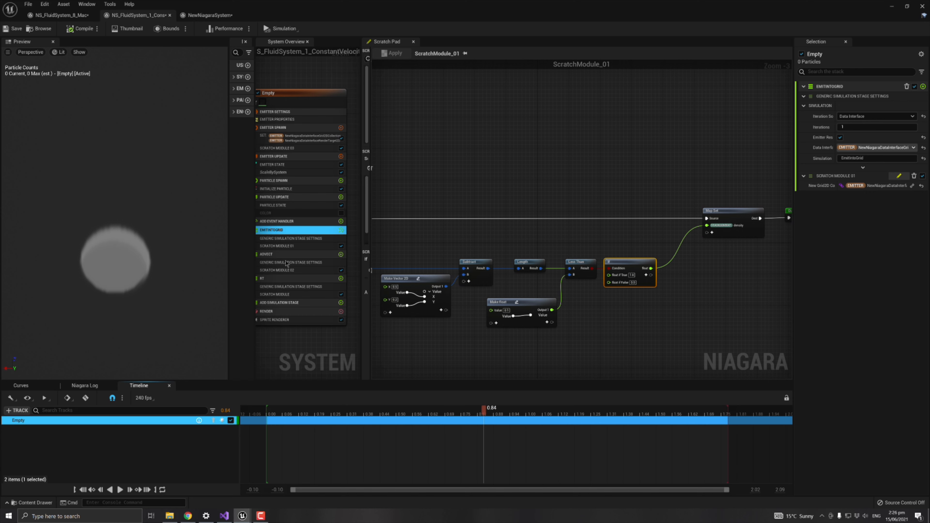
pyautogui.moveTo(397, 242); pyautogui.dragTo(421, 236, button='right')
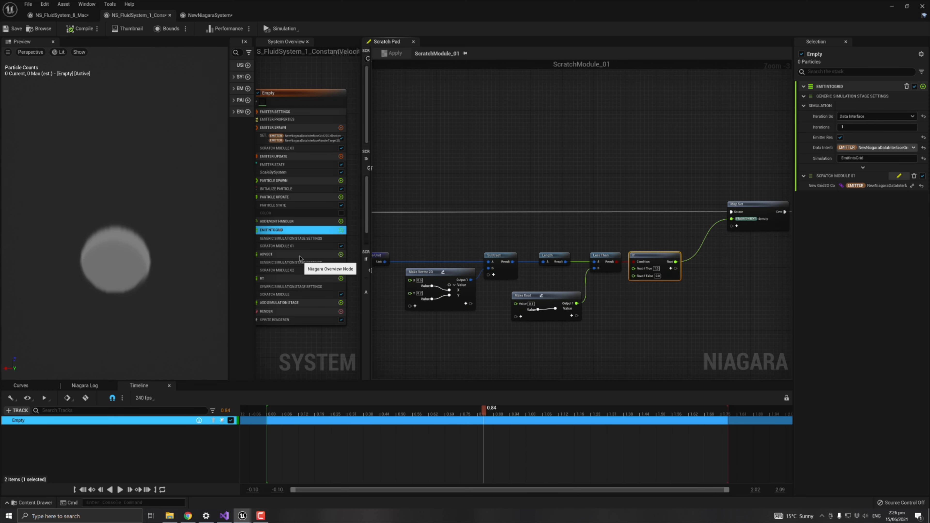
# Open the Advect stage's Scratch Module 02 graph and display the Advect stage settings
pyautogui.click(300, 256)
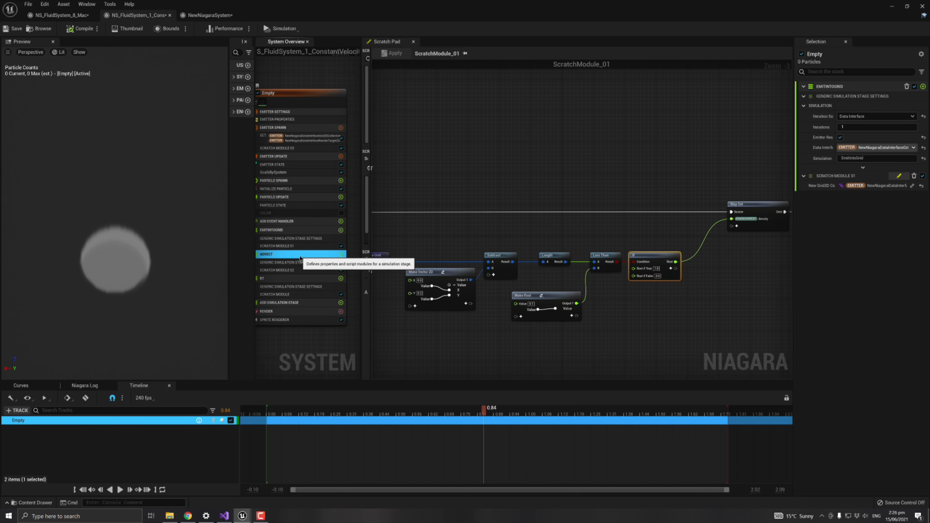
pyautogui.click(290, 270)
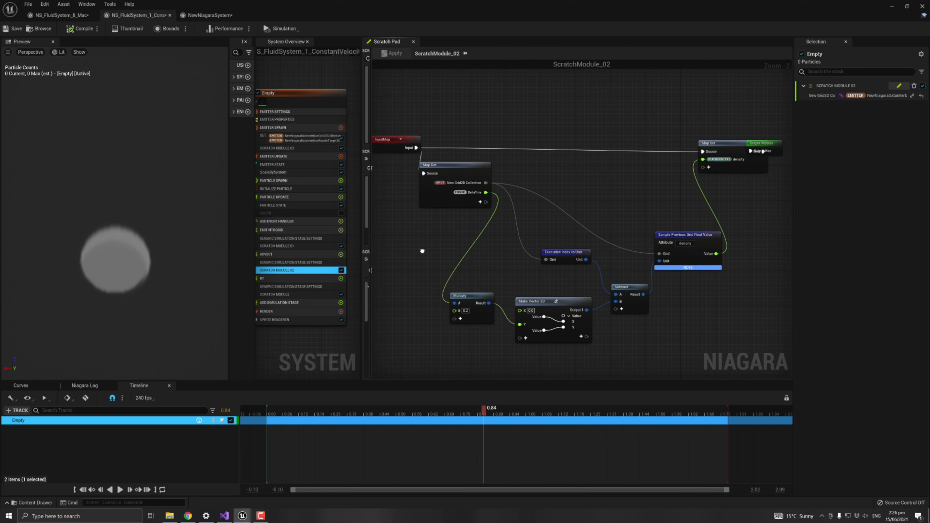
pyautogui.click(293, 255)
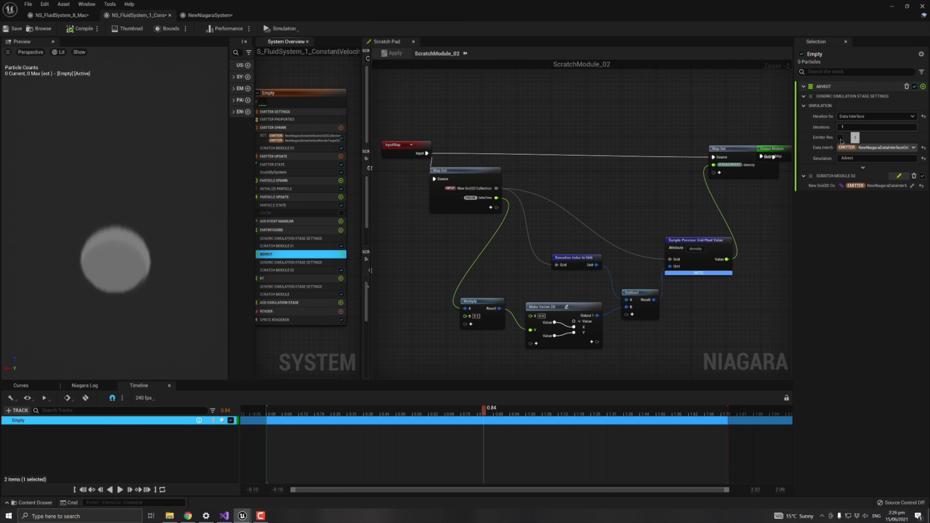
# Set the timeline frame rate to 30 fps and scrub the simulation to 0.93
pyautogui.click(148, 398)
pyautogui.click(157, 280)
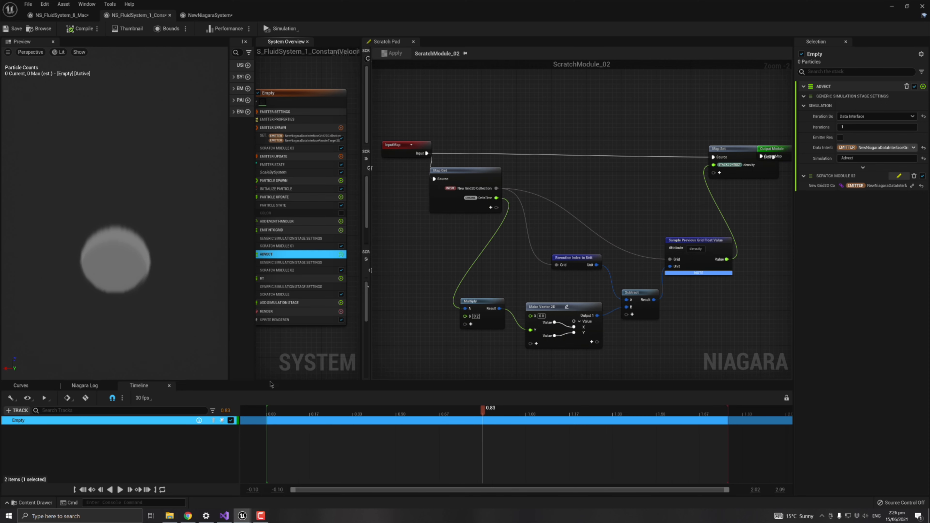
pyautogui.moveTo(281, 413); pyautogui.dragTo(509, 411)
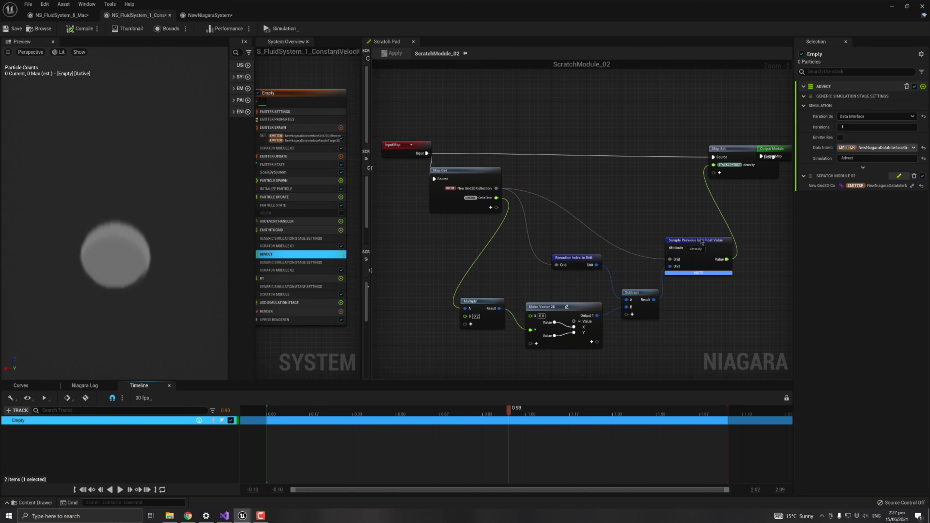
# Move the Sample Previous Grid Float Value and Execution Index to Unit nodes higher in ScratchModule_02 to clarify their wiring
pyautogui.moveTo(701, 242); pyautogui.dragTo(671, 187)
pyautogui.scroll(1, 674, 198)
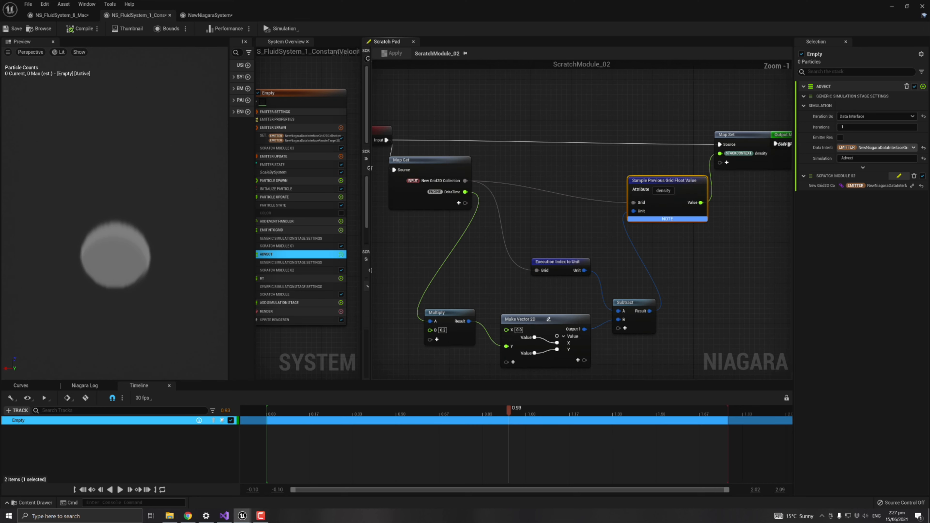
pyautogui.moveTo(675, 238); pyautogui.dragTo(665, 254, button='right')
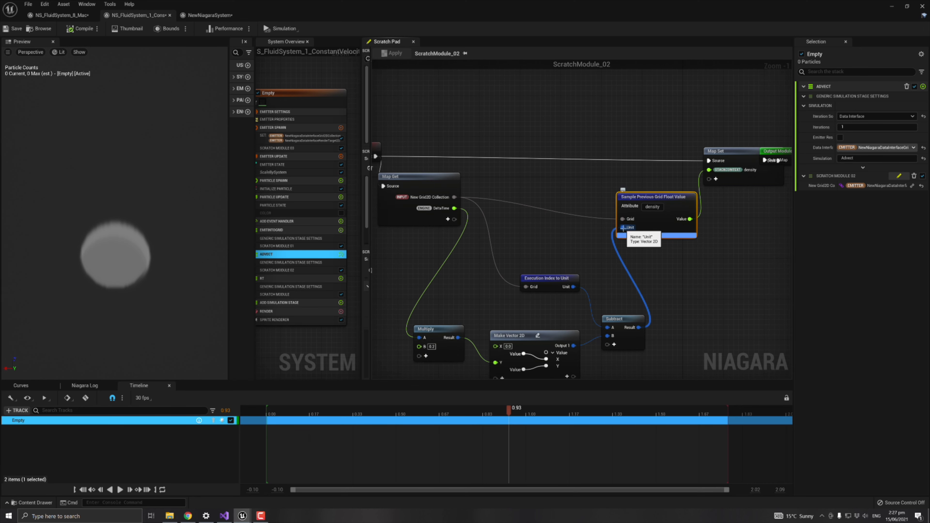
pyautogui.moveTo(542, 240); pyautogui.dragTo(545, 237, button='right')
pyautogui.moveTo(564, 278); pyautogui.dragTo(548, 218)
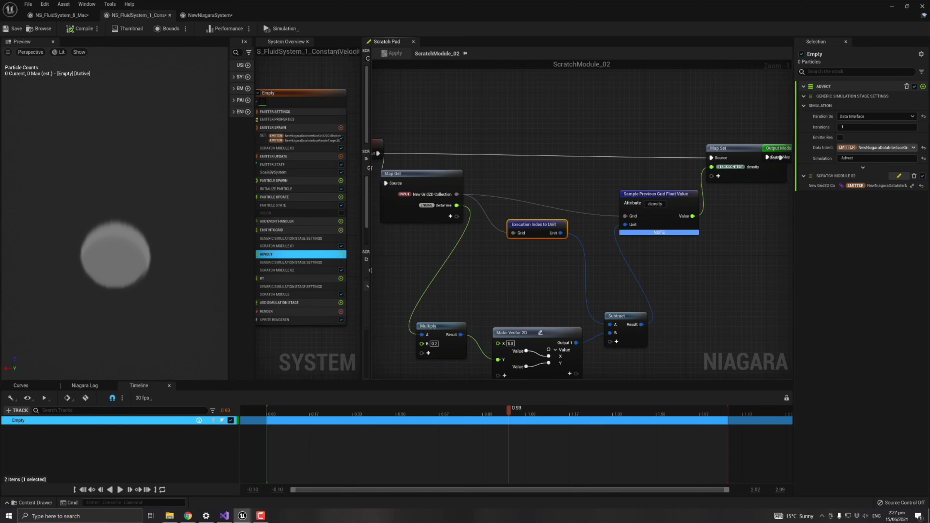
pyautogui.moveTo(616, 331); pyautogui.dragTo(615, 296, button='right')
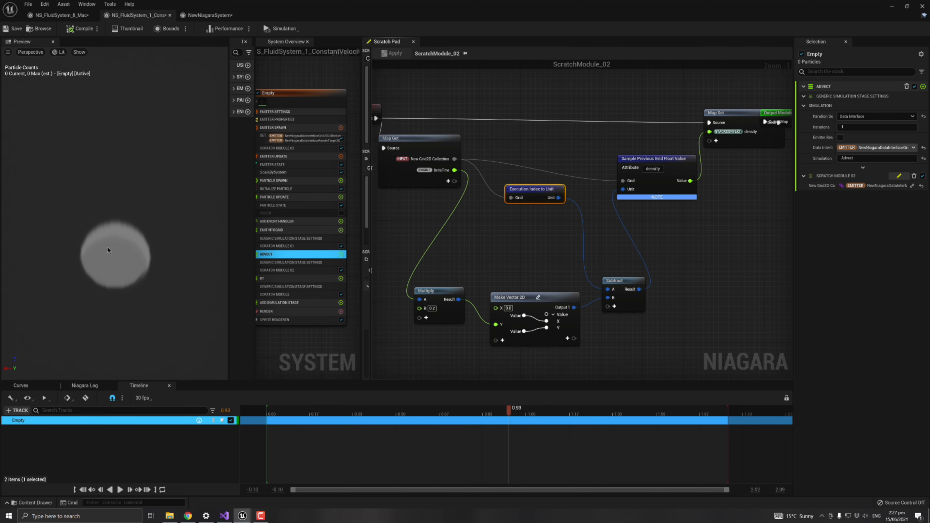
# Move the Multiply and Make Vector 2D nodes together slightly up and away from the Subtract node they feed
pyautogui.moveTo(483, 257); pyautogui.dragTo(502, 254, button='right')
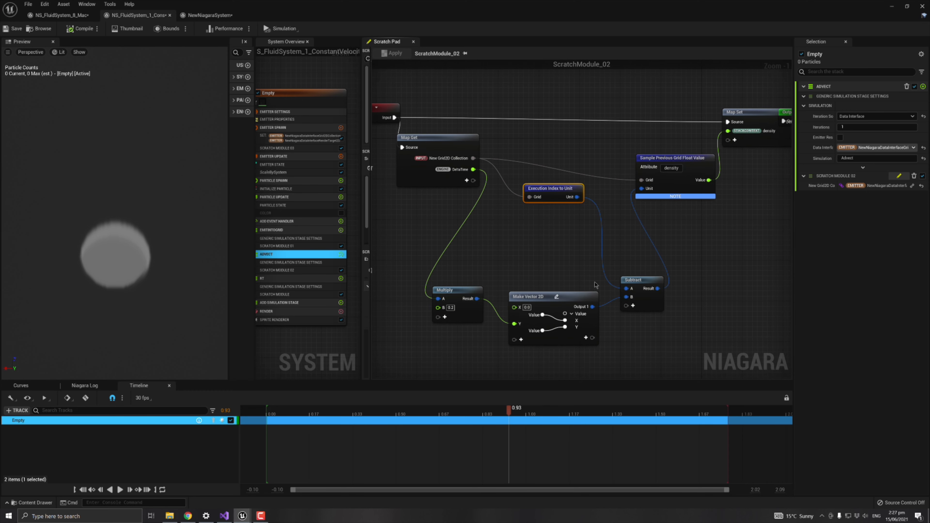
pyautogui.moveTo(473, 328); pyautogui.dragTo(553, 309)
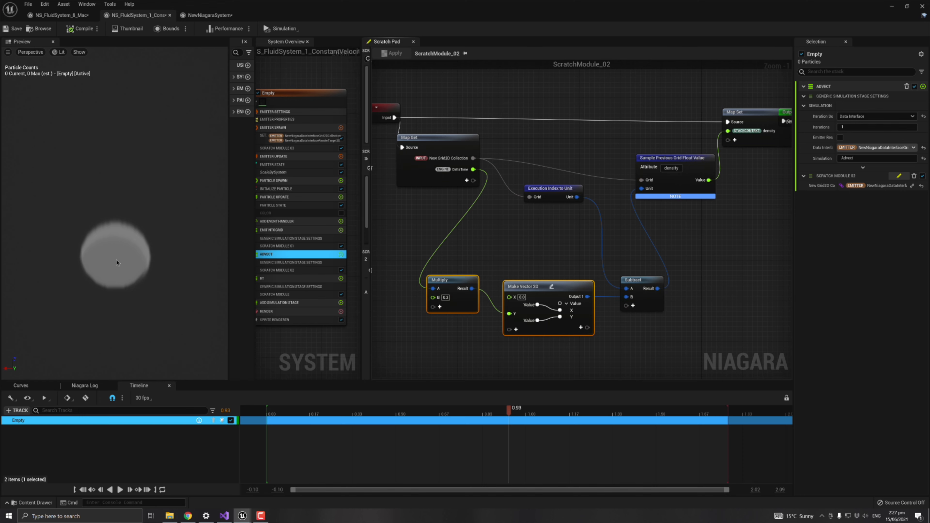
pyautogui.click(446, 297)
pyautogui.moveTo(571, 230); pyautogui.dragTo(518, 254, button='right')
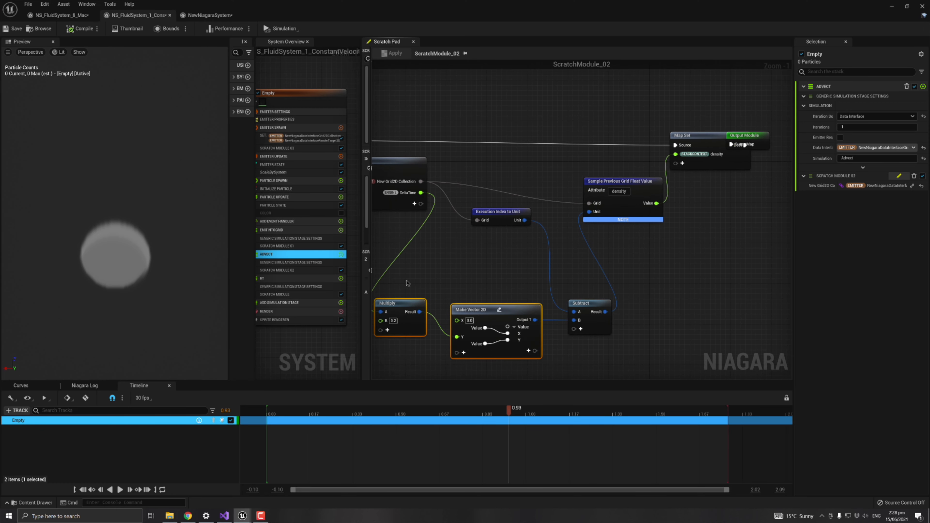
pyautogui.moveTo(408, 283); pyautogui.dragTo(462, 283)
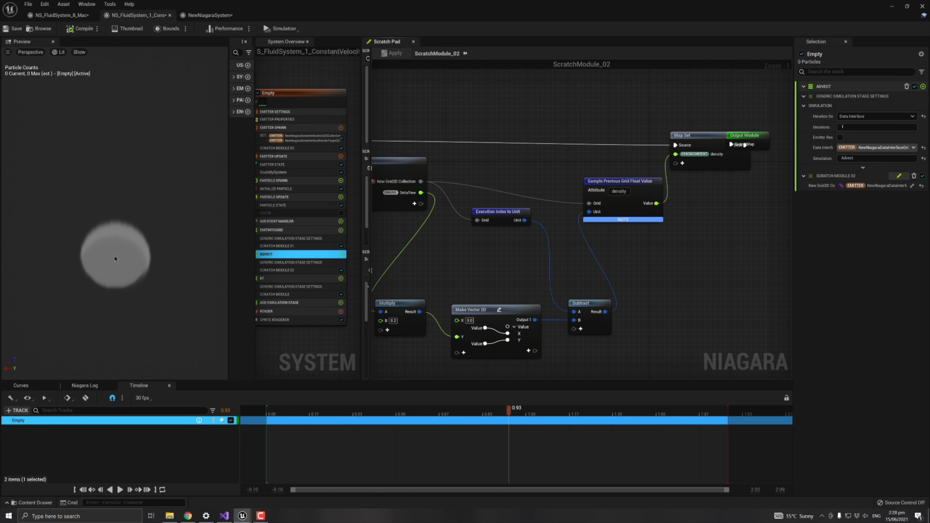
# Play the simulation briefly and pause it to watch how the density is advected
pyautogui.click(121, 490)
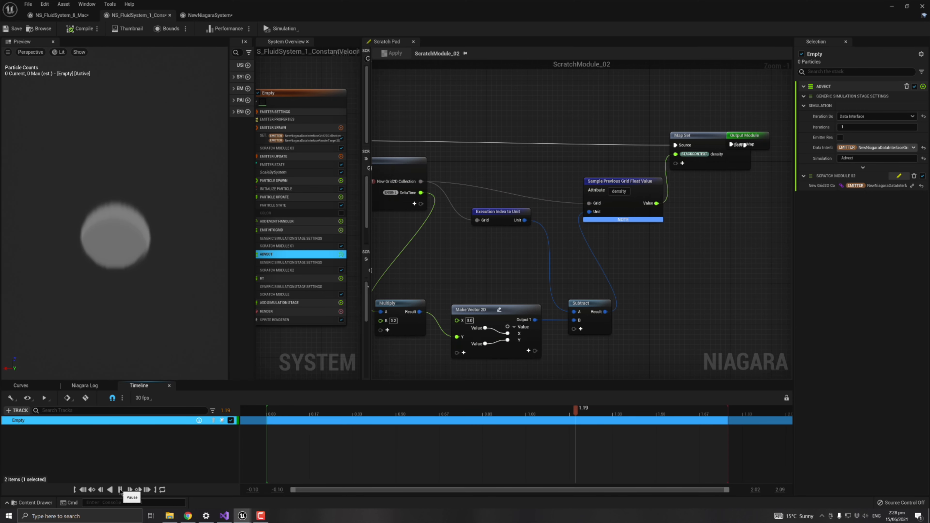
pyautogui.click(120, 490)
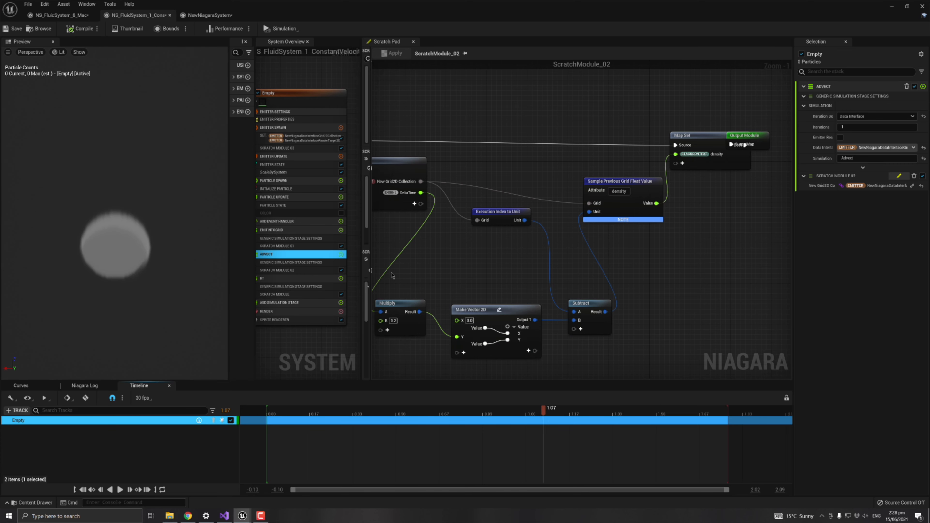
pyautogui.moveTo(392, 276); pyautogui.dragTo(438, 268, button='right')
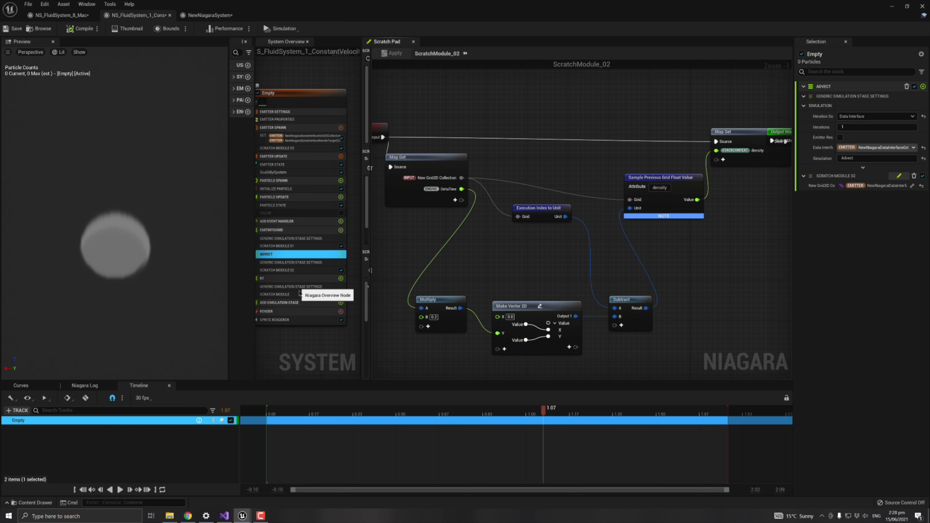
# Open the RT stage's Scratch Module graph and check the Grid2D Collection and Render Target 2D settings in Emitter Spawn
pyautogui.click(302, 295)
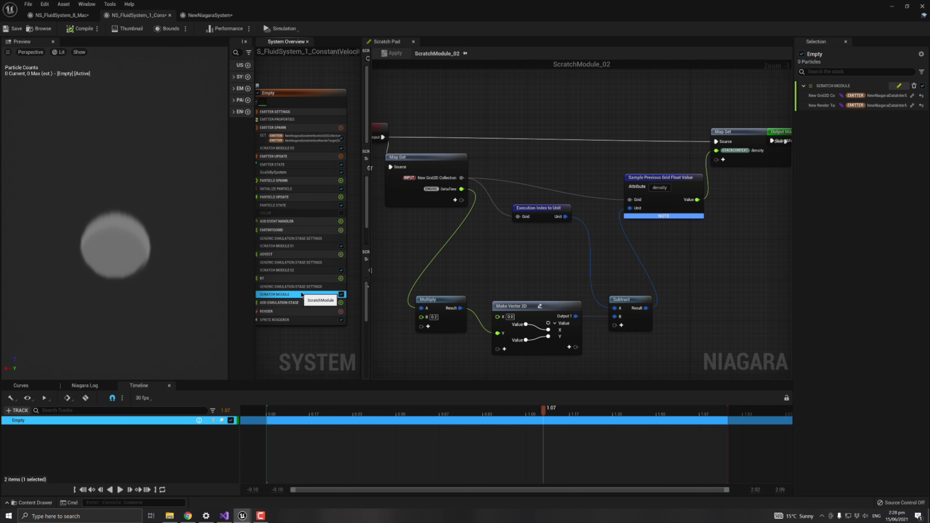
pyautogui.click(304, 138)
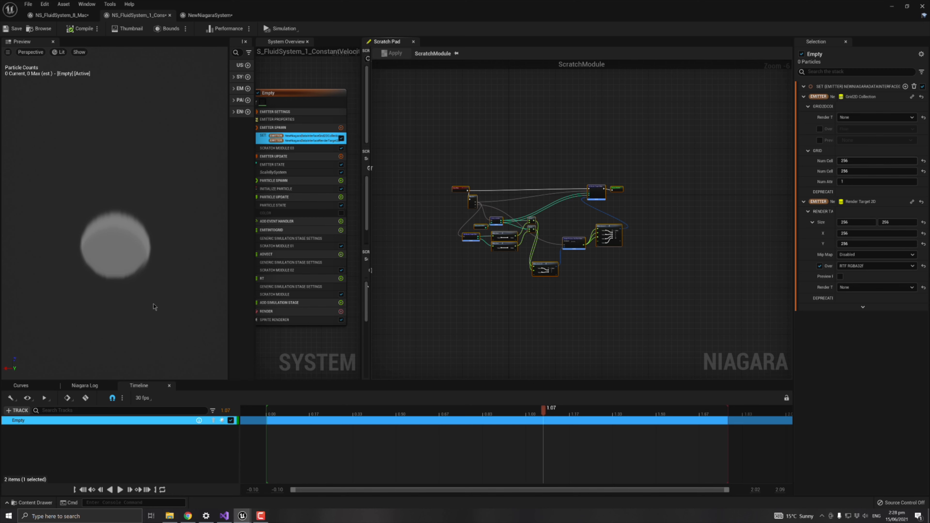
pyautogui.click(287, 295)
# Examine the RT stage's ScratchModule graph from Map Get through the Divide nodes to Sample Previous Grid Float Value
pyautogui.scroll(5, 521, 240)
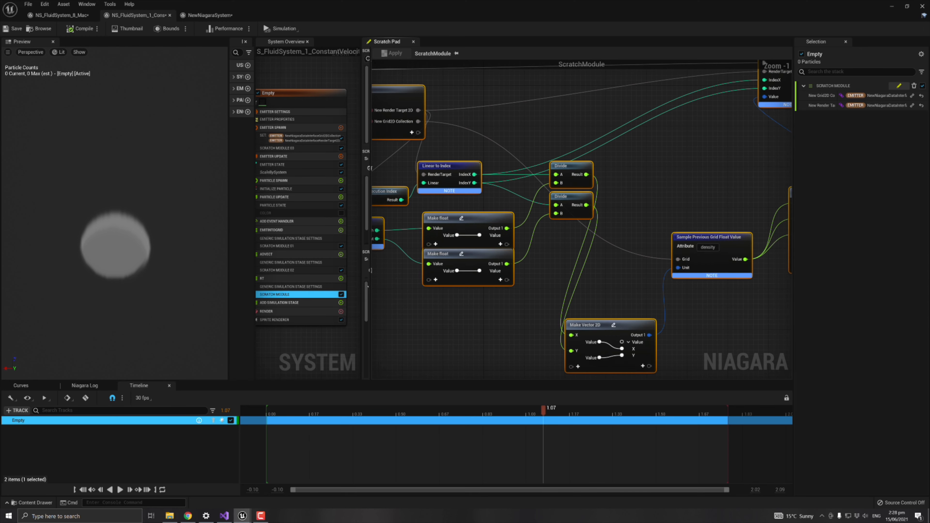
pyautogui.moveTo(520, 257); pyautogui.dragTo(569, 280, button='right')
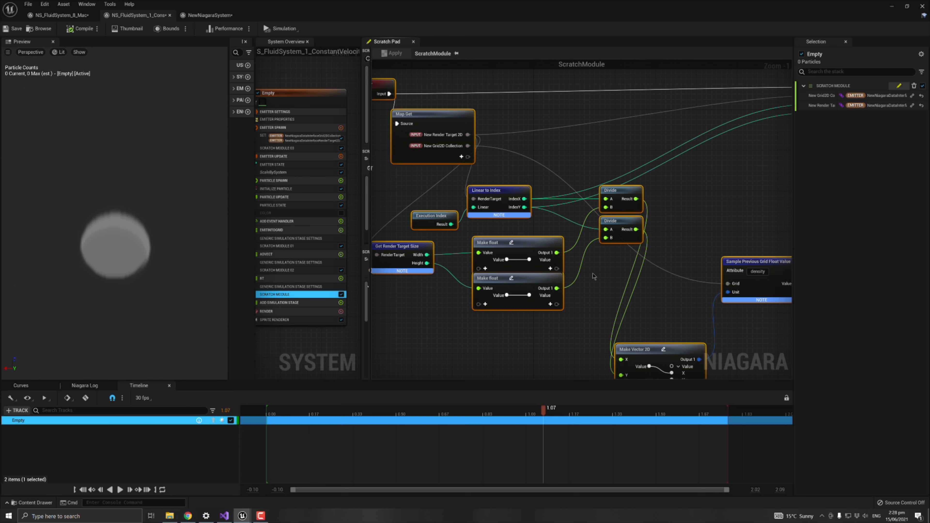
pyautogui.moveTo(593, 275); pyautogui.dragTo(593, 288, button='right')
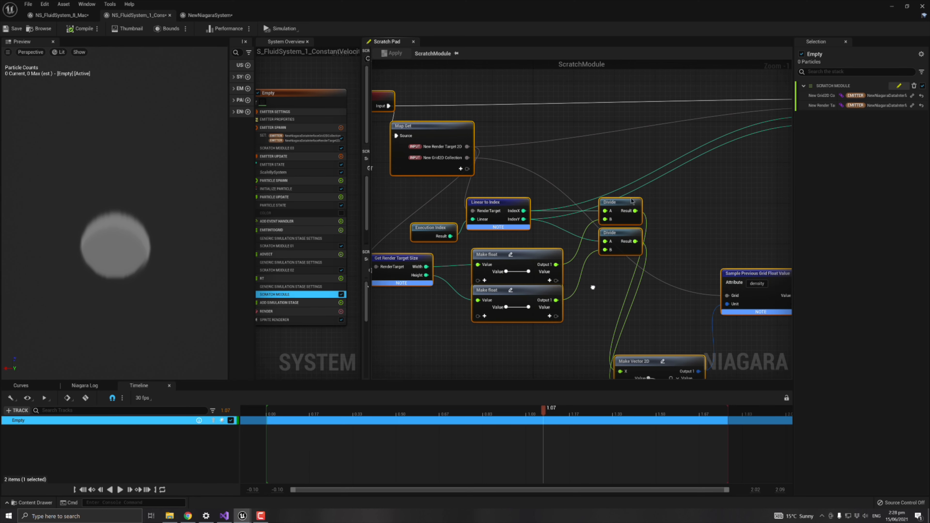
pyautogui.moveTo(715, 211); pyautogui.dragTo(666, 240, button='right')
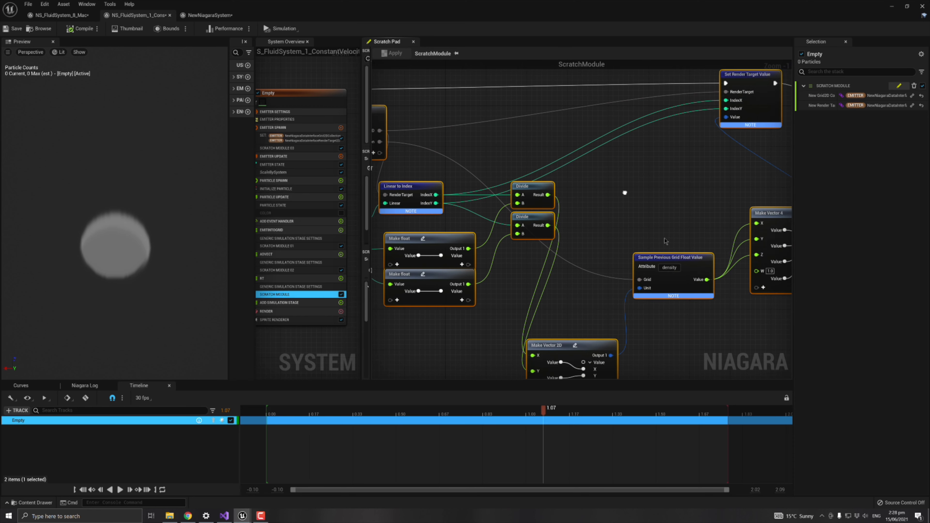
pyautogui.click(681, 241)
pyautogui.moveTo(684, 256)
pyautogui.mouseDown()
pyautogui.moveTo(680, 224)
pyautogui.moveTo(684, 256)
pyautogui.mouseUp()
pyautogui.moveTo(600, 273); pyautogui.dragTo(662, 262, button='right')
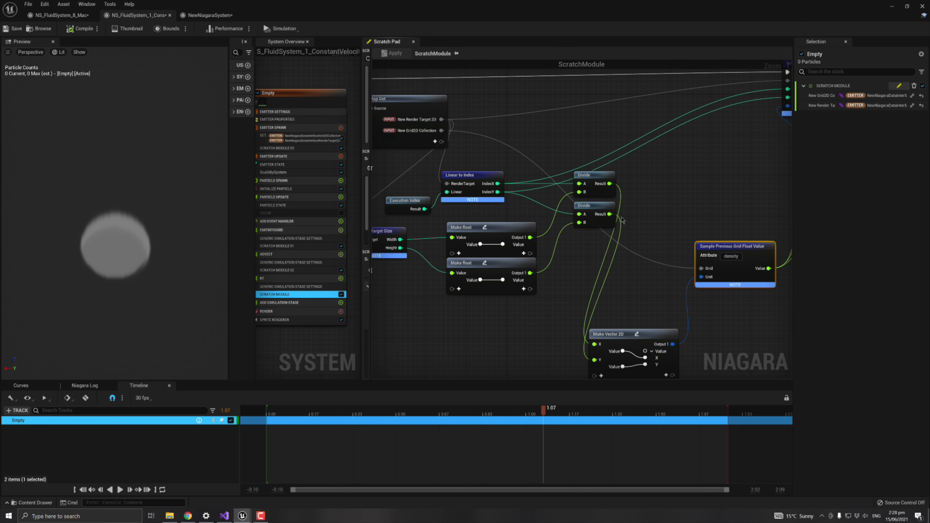
# Move the two Divide nodes down beside the Make Float nodes, and Linear to Index with Execution Index up and away from them
pyautogui.click(634, 178)
pyautogui.moveTo(635, 178); pyautogui.dragTo(570, 231)
pyautogui.moveTo(594, 175); pyautogui.dragTo(593, 246)
pyautogui.moveTo(425, 192); pyautogui.dragTo(471, 191, button='right')
pyautogui.moveTo(451, 171); pyautogui.dragTo(499, 208)
pyautogui.moveTo(519, 172); pyautogui.dragTo(682, 131)
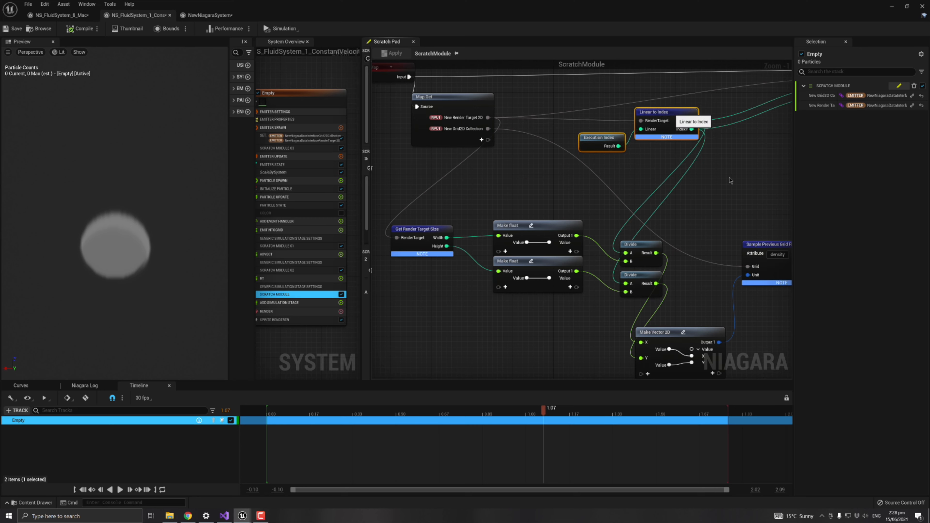
# Check the RT stage's iteration source and data interface, and trace where Linear to Index's IndexX and IndexY outputs go
pyautogui.moveTo(729, 180); pyautogui.dragTo(602, 264, button='right')
pyautogui.moveTo(376, 192); pyautogui.dragTo(439, 186, button='right')
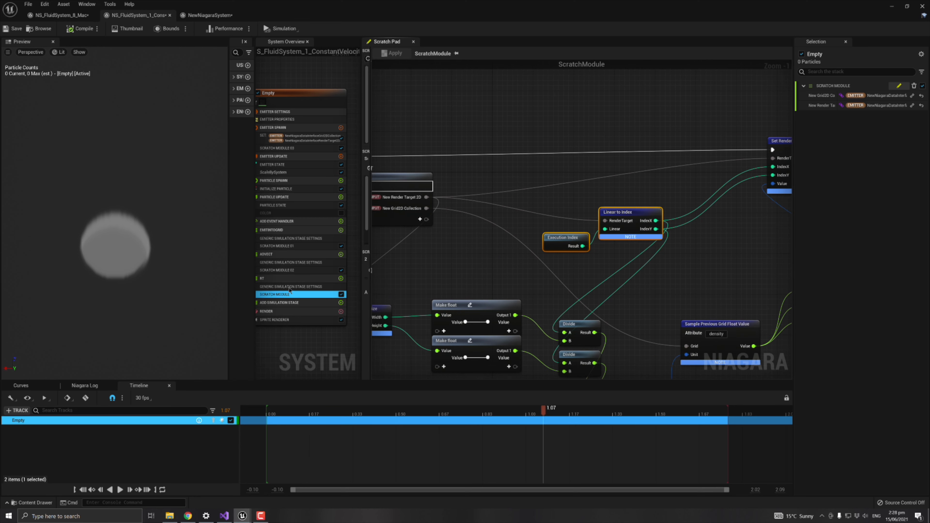
pyautogui.click(319, 279)
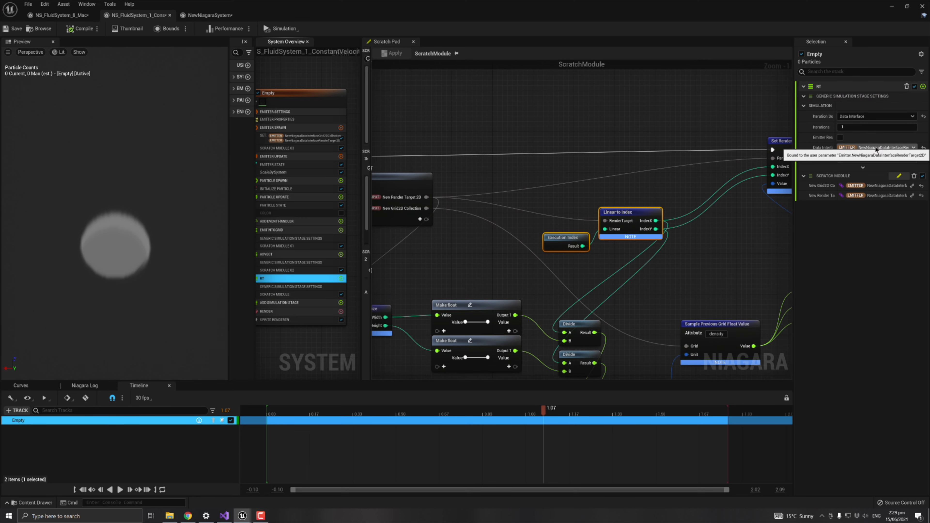
pyautogui.click(298, 288)
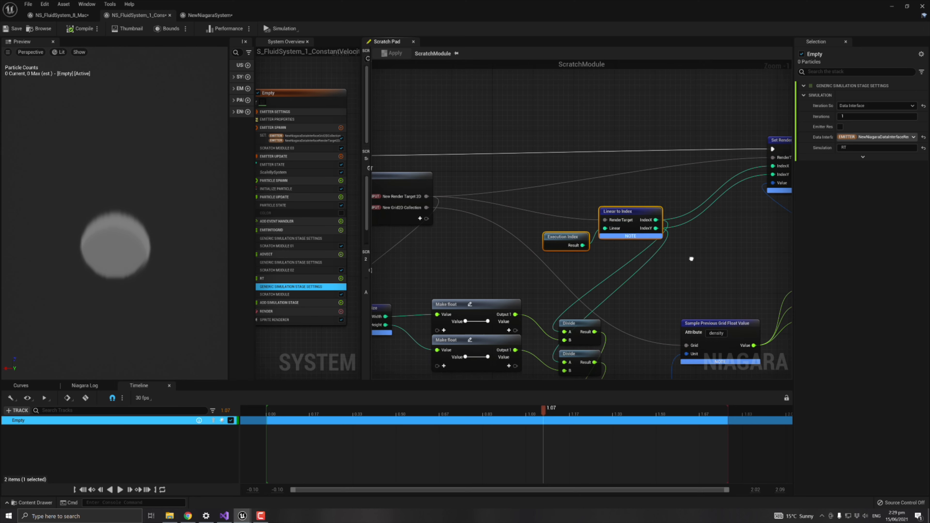
pyautogui.moveTo(690, 258); pyautogui.dragTo(668, 217, button='right')
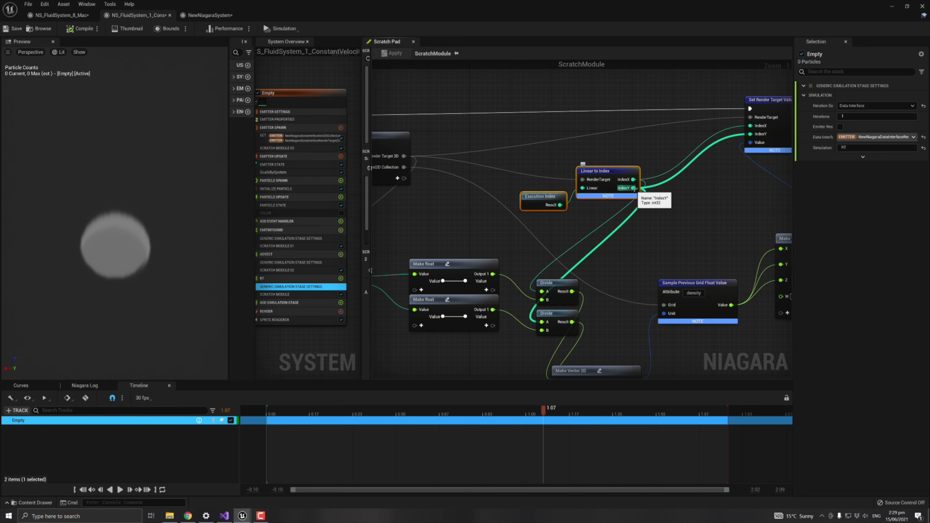
pyautogui.moveTo(645, 228); pyautogui.dragTo(719, 197, button='right')
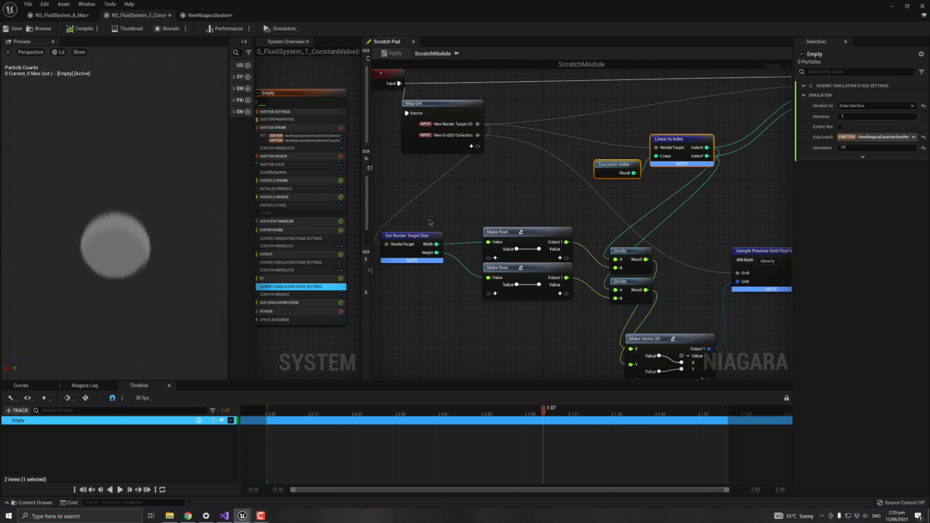
# Select the Get Render Target Size, Make Float and Divide nodes and review how they normalise the index values
pyautogui.moveTo(430, 222); pyautogui.dragTo(677, 303)
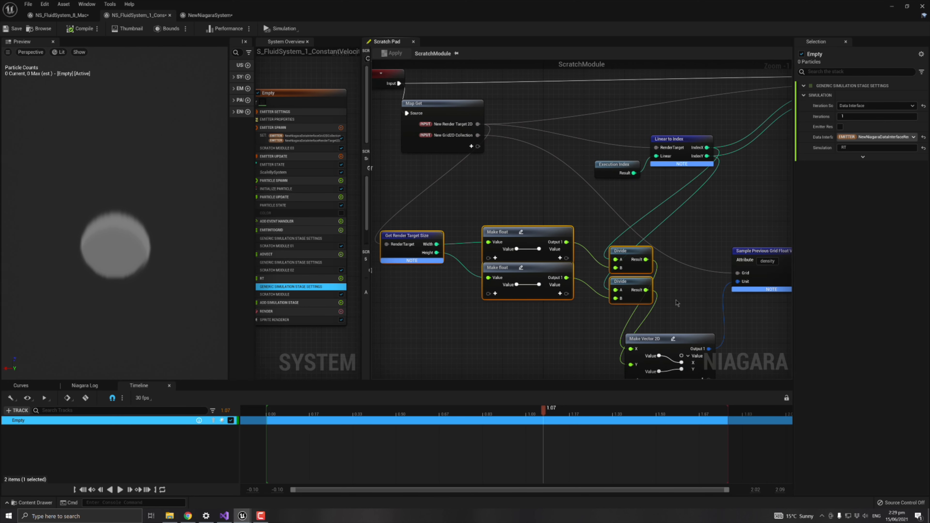
pyautogui.moveTo(691, 285); pyautogui.dragTo(541, 317, button='right')
pyautogui.moveTo(624, 150); pyautogui.dragTo(627, 149, button='right')
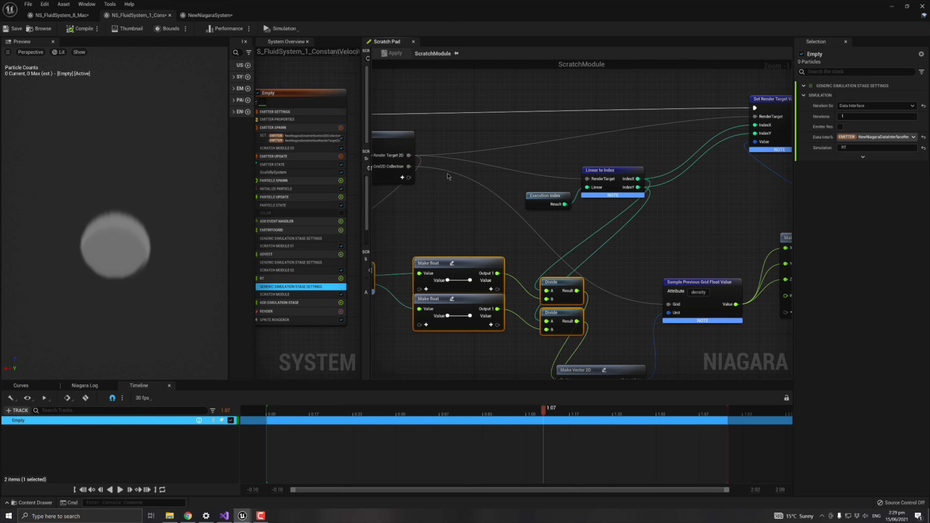
pyautogui.moveTo(513, 134); pyautogui.dragTo(570, 140, button='right')
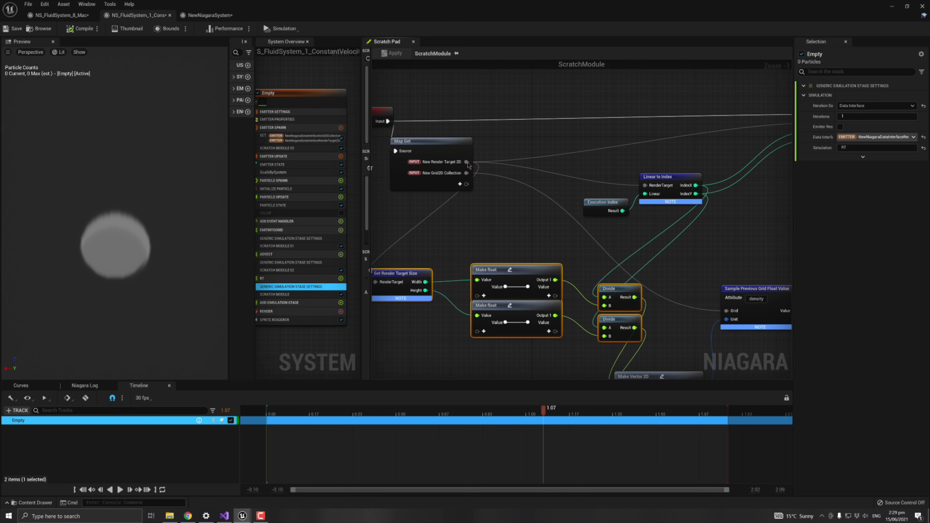
# Search for "unit" functions available from Map Get's New Render Target 2D output, and add none
pyautogui.rightClick(570, 140)
pyautogui.write('unit')
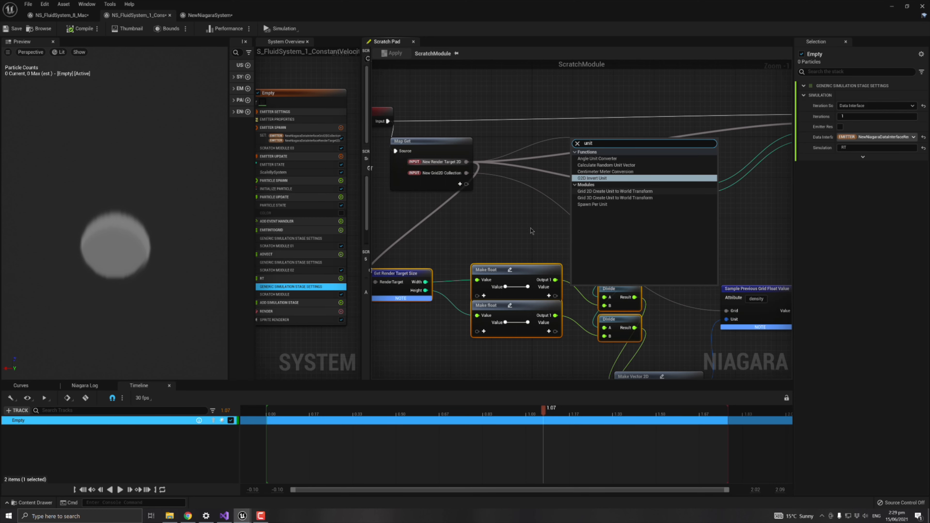
pyautogui.click(522, 230)
# Move Linear to Index and Execution Index back down close to the Make Float and Divide nodes and select the whole group
pyautogui.moveTo(448, 246); pyautogui.dragTo(478, 199, button='right')
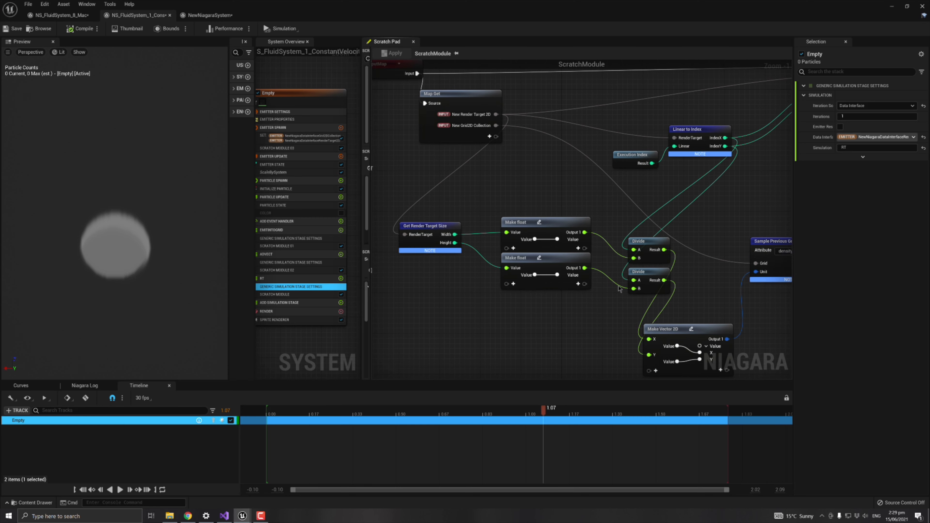
pyautogui.moveTo(441, 201); pyautogui.dragTo(657, 292)
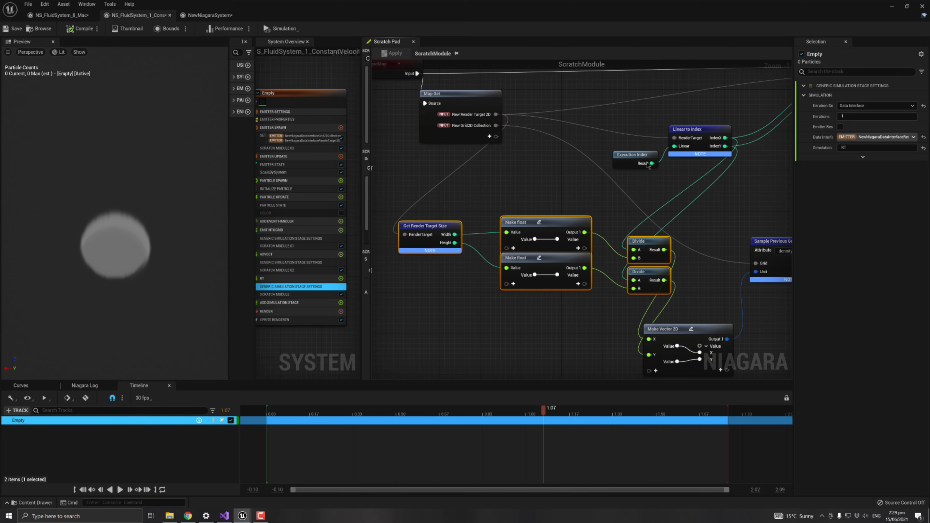
pyautogui.moveTo(697, 116); pyautogui.dragTo(523, 203)
pyautogui.moveTo(414, 169); pyautogui.dragTo(700, 303)
pyautogui.moveTo(702, 290); pyautogui.dragTo(556, 271, button='right')
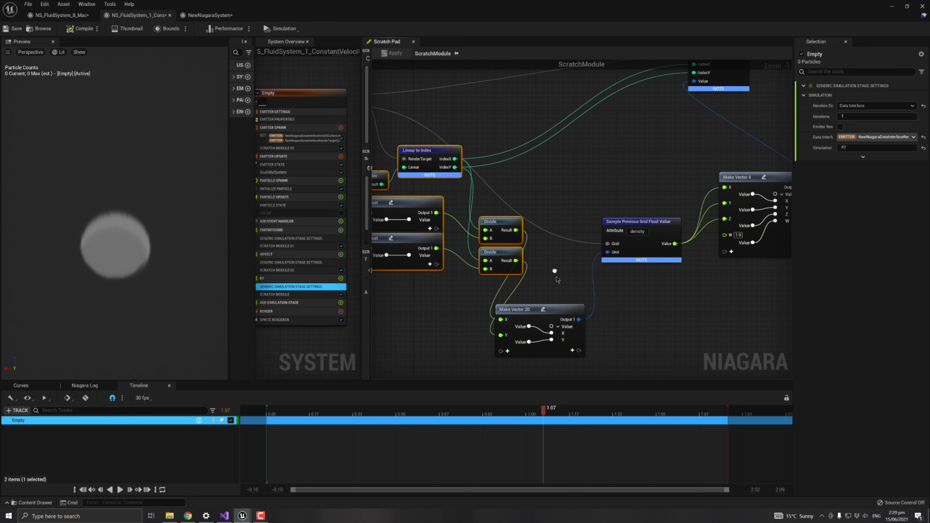
# Follow the Make Vector 2D output into the Unit input of Sample Previous Grid Float Value for the density attribute
pyautogui.click(569, 310)
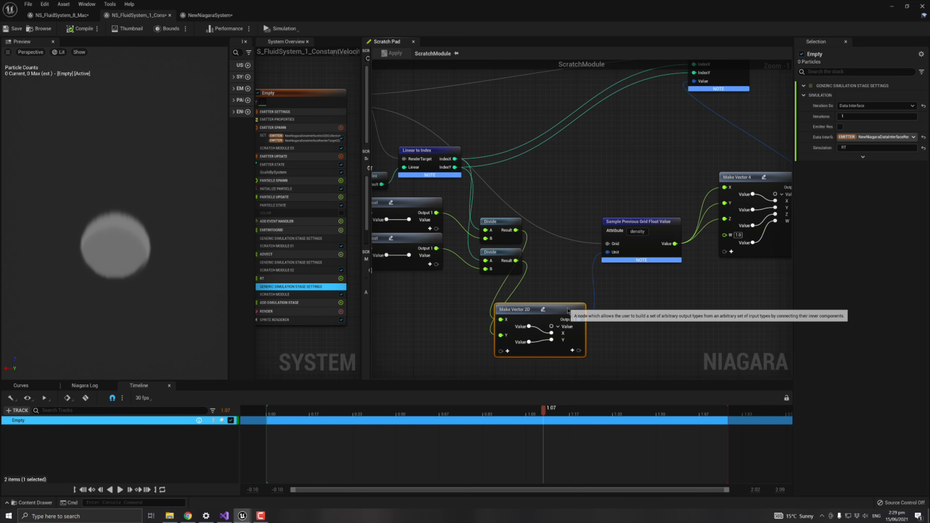
pyautogui.moveTo(627, 290); pyautogui.dragTo(615, 327, button='right')
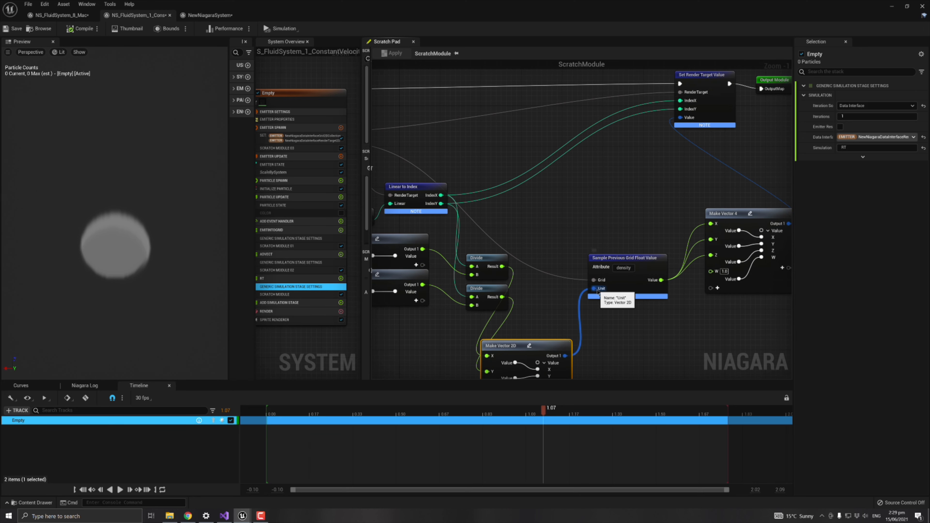
pyautogui.moveTo(544, 232); pyautogui.dragTo(574, 260, button='right')
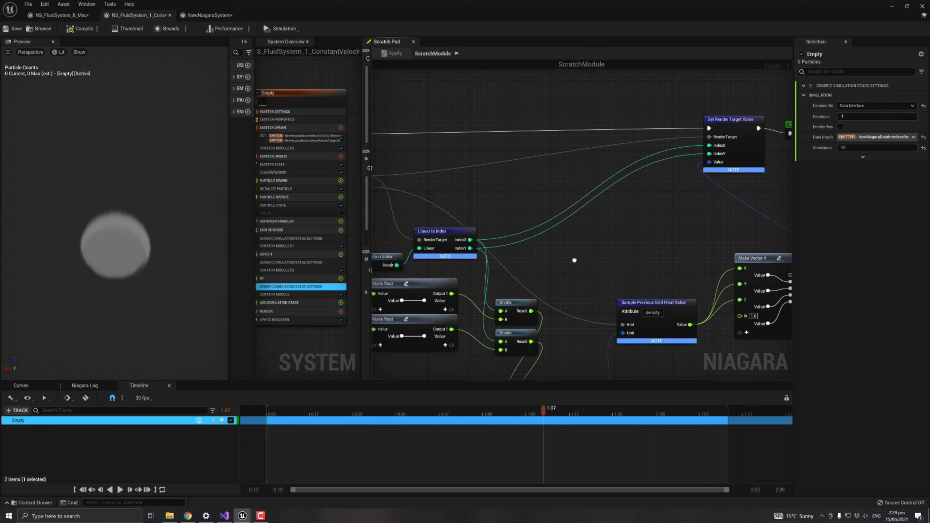
pyautogui.moveTo(574, 260); pyautogui.dragTo(580, 229, button='right')
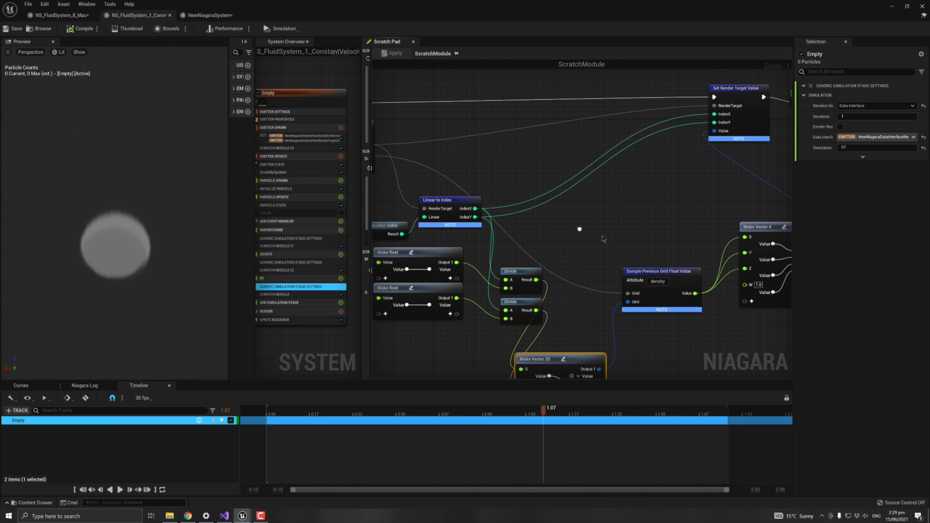
pyautogui.click(675, 272)
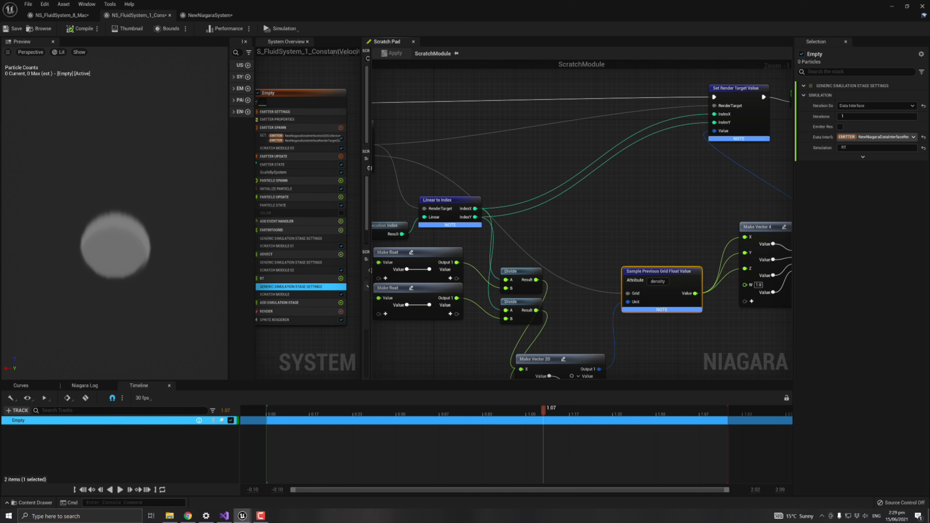
# Move the Output Module node farther from Set Render Target Value and level with its execution output
pyautogui.moveTo(677, 206); pyautogui.dragTo(552, 238, button='right')
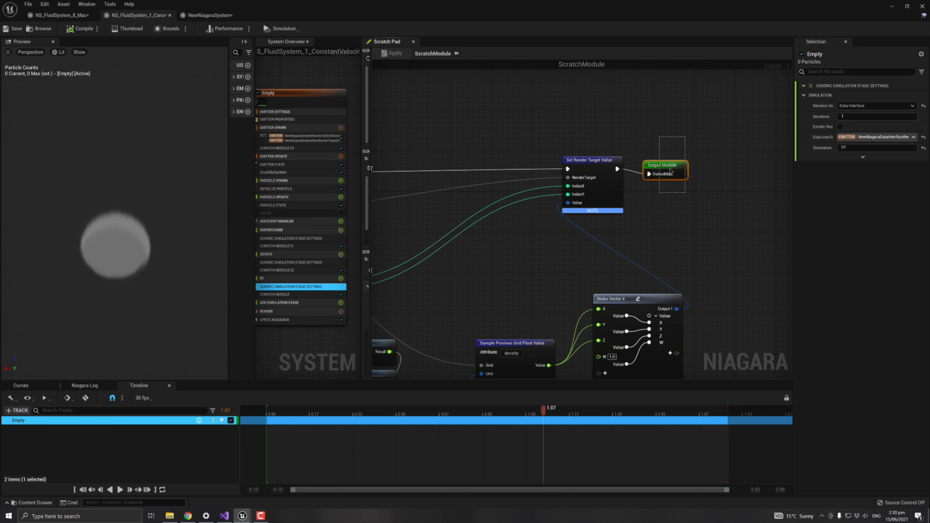
pyautogui.moveTo(674, 170); pyautogui.dragTo(725, 165)
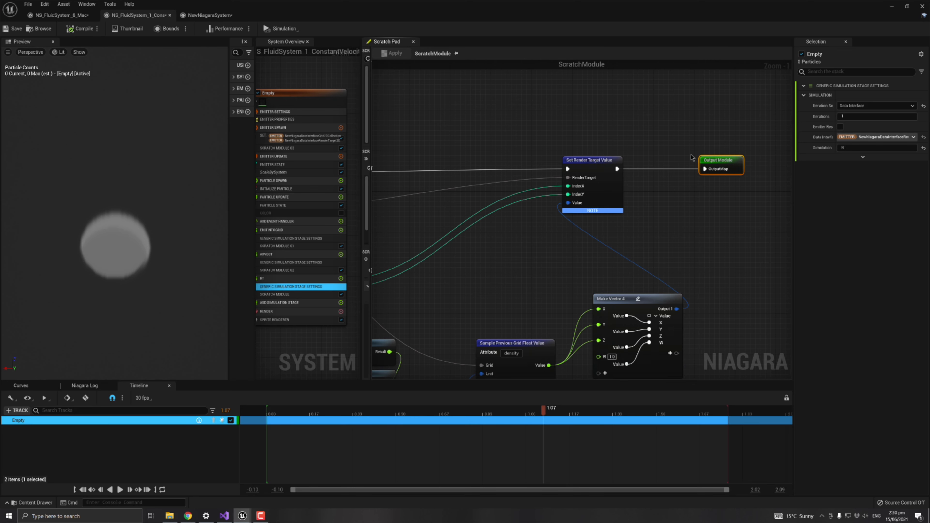
pyautogui.rightClick(651, 157)
pyautogui.moveTo(455, 132); pyautogui.dragTo(623, 125, button='right')
pyautogui.moveTo(478, 167); pyautogui.dragTo(551, 168, button='right')
pyautogui.moveTo(629, 127); pyautogui.dragTo(416, 134, button='right')
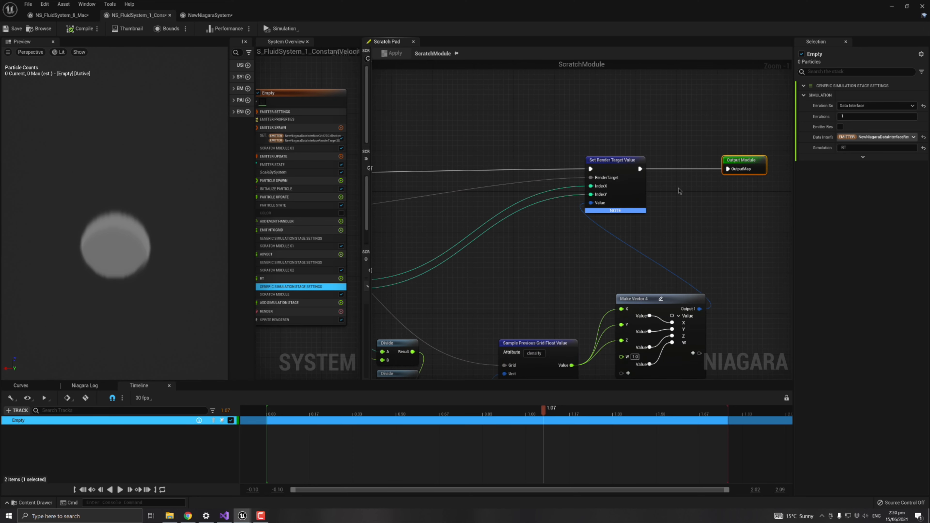
# Examine the RenderTarget, IndexX, IndexY and Value inputs wired into the Set Render Target Value node
pyautogui.click(636, 162)
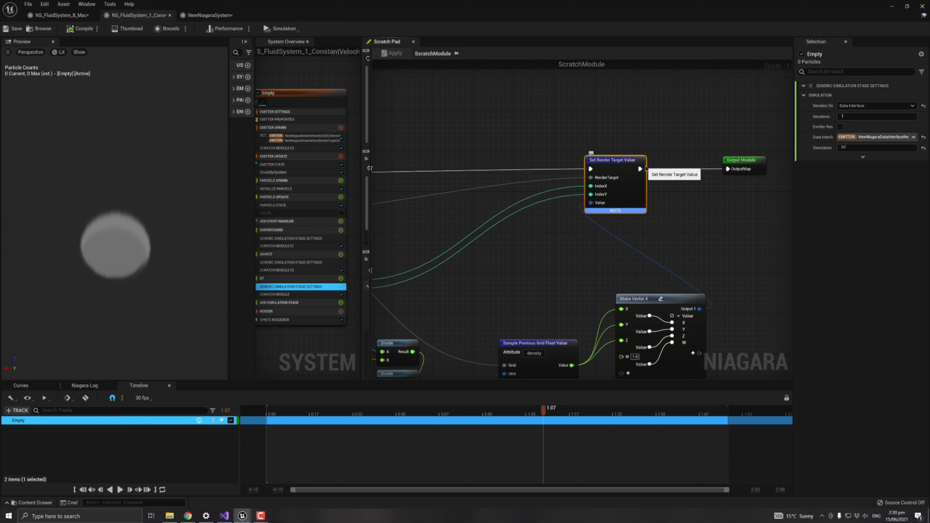
pyautogui.moveTo(657, 147); pyautogui.dragTo(664, 164, button='right')
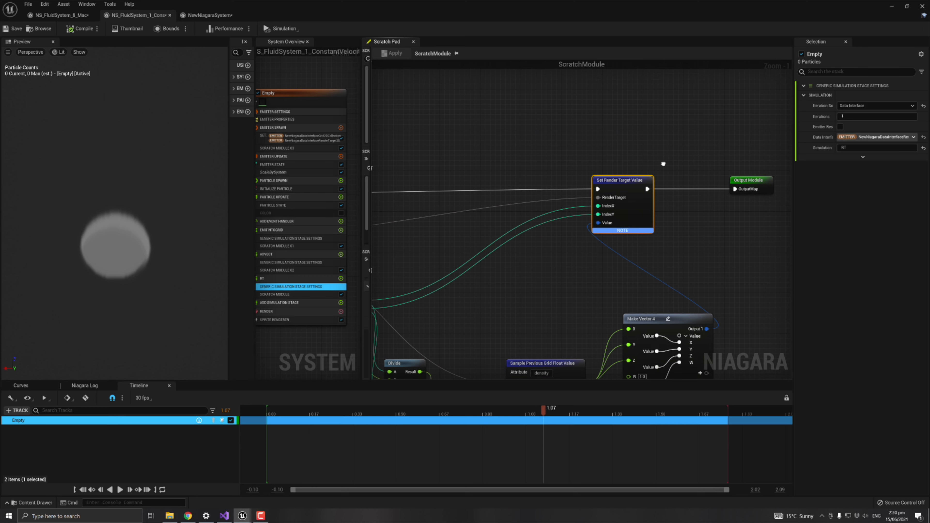
pyautogui.moveTo(578, 219); pyautogui.dragTo(607, 227, button='right')
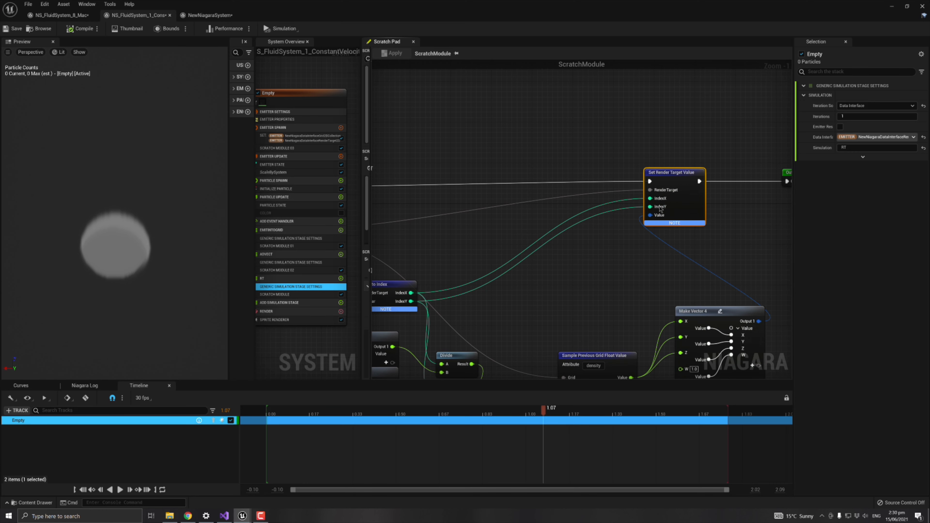
pyautogui.moveTo(640, 278); pyautogui.dragTo(515, 268, button='right')
# Open the Sprite Renderer's FluidMaterial and inspect its RT texture parameter in the material graph
pyautogui.click(275, 321)
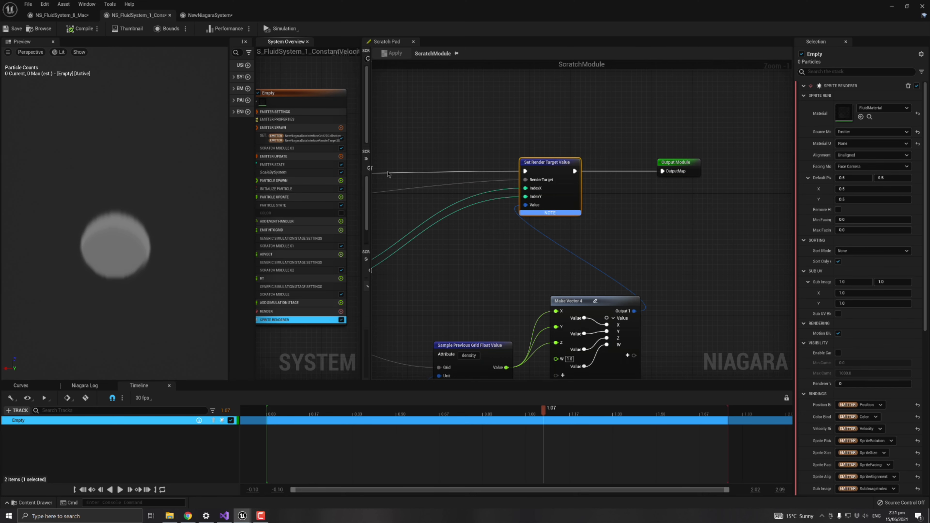
pyautogui.doubleClick(845, 114)
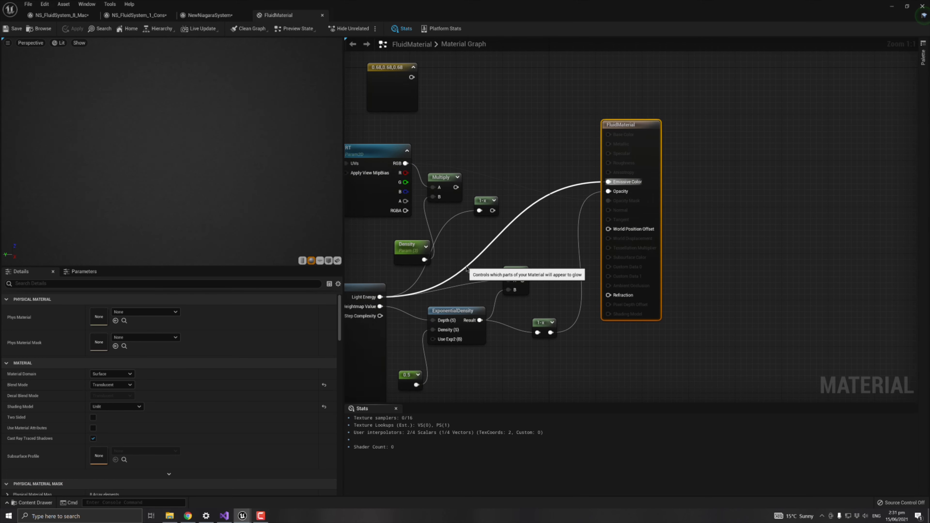
pyautogui.click(555, 159)
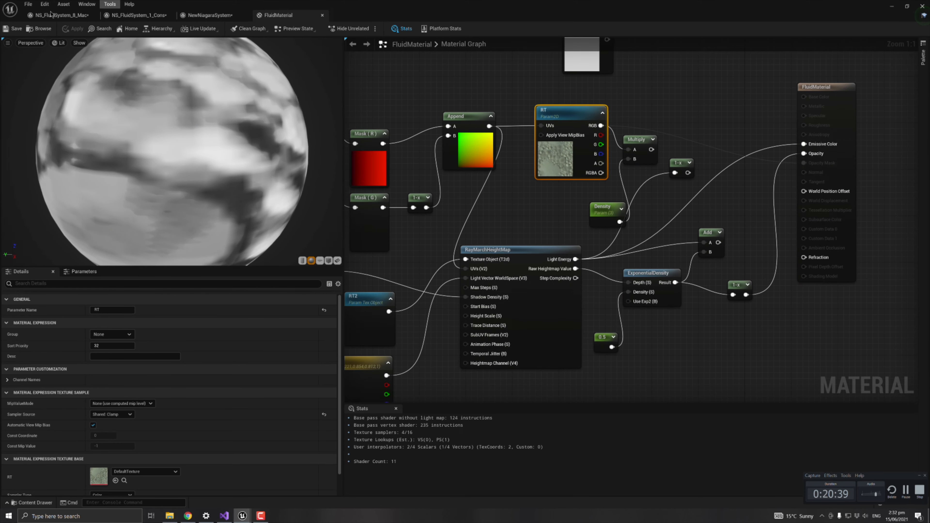
# Look at NewNiagaraSystem briefly, and return to the RT stage graph of NS_FluidSystem_1_ConstantVelocity
pyautogui.click(207, 16)
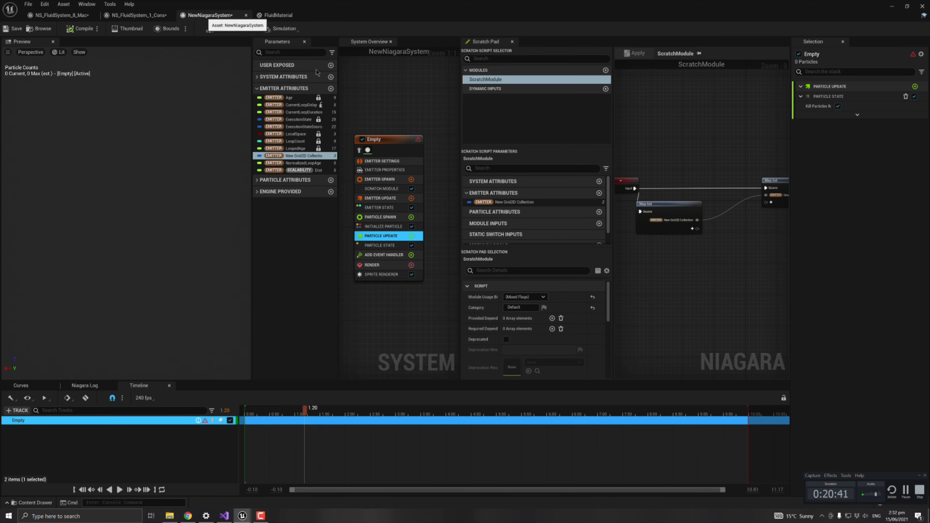
pyautogui.click(127, 16)
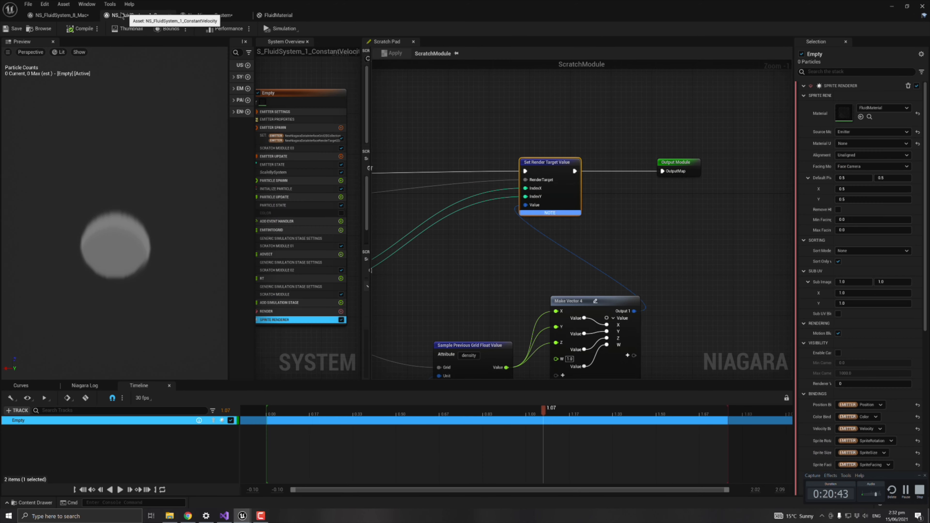
pyautogui.moveTo(761, 365); pyautogui.dragTo(754, 319, button='right')
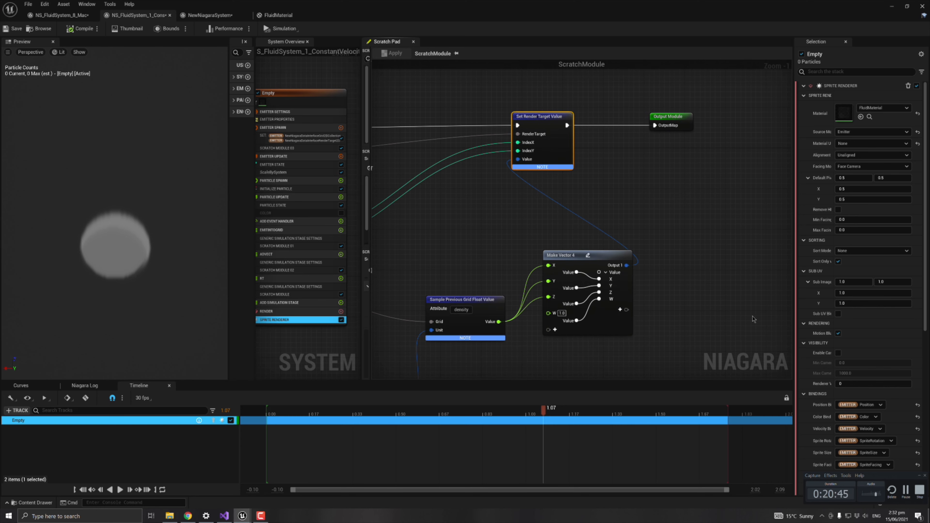
# Review the Sprite Renderer's bindings, including the RT2 material parameter binding, in NS_FluidSystem_1_ConstantVelocity
pyautogui.scroll(-10, 818, 387)
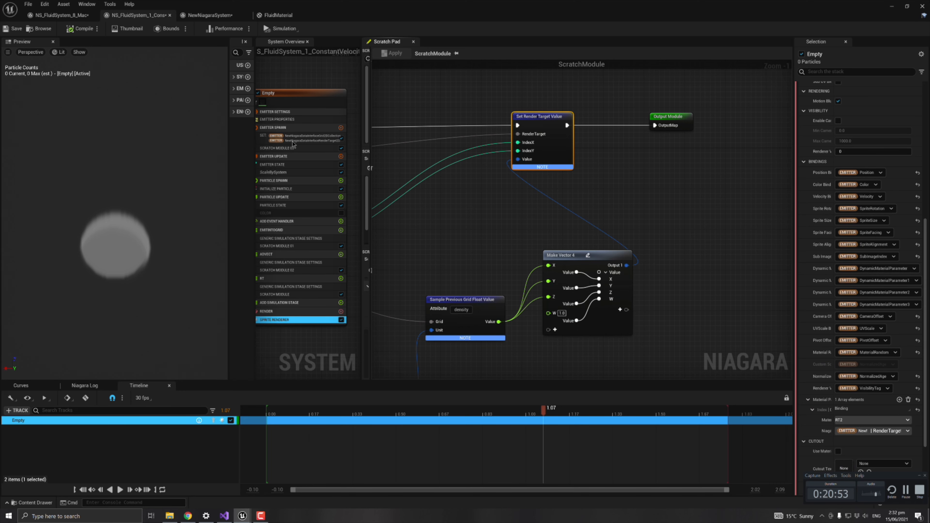
pyautogui.moveTo(498, 252); pyautogui.dragTo(561, 240, button='right')
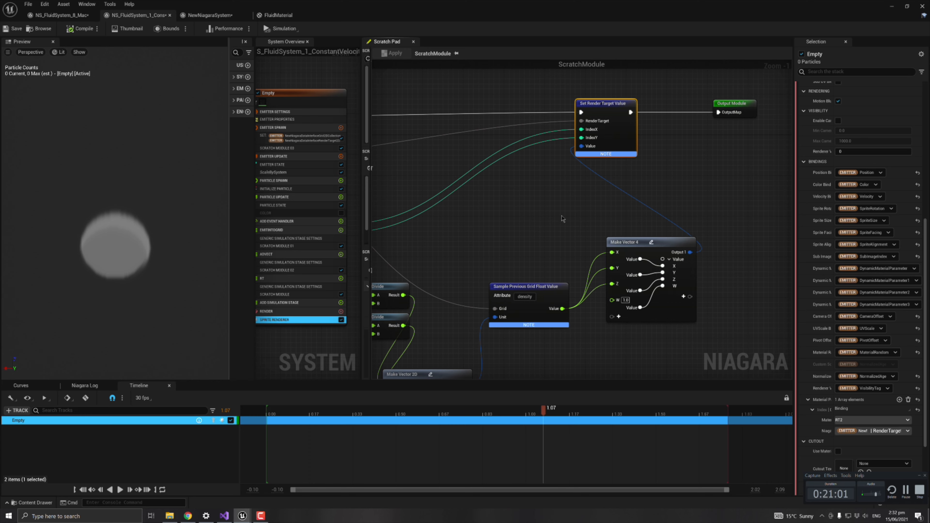
pyautogui.scroll(5, 836, 172)
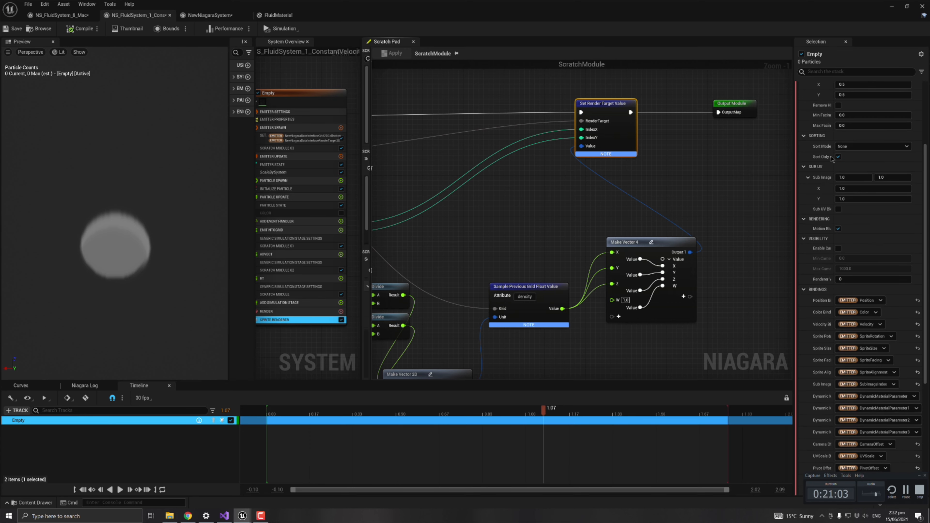
pyautogui.scroll(4, 823, 126)
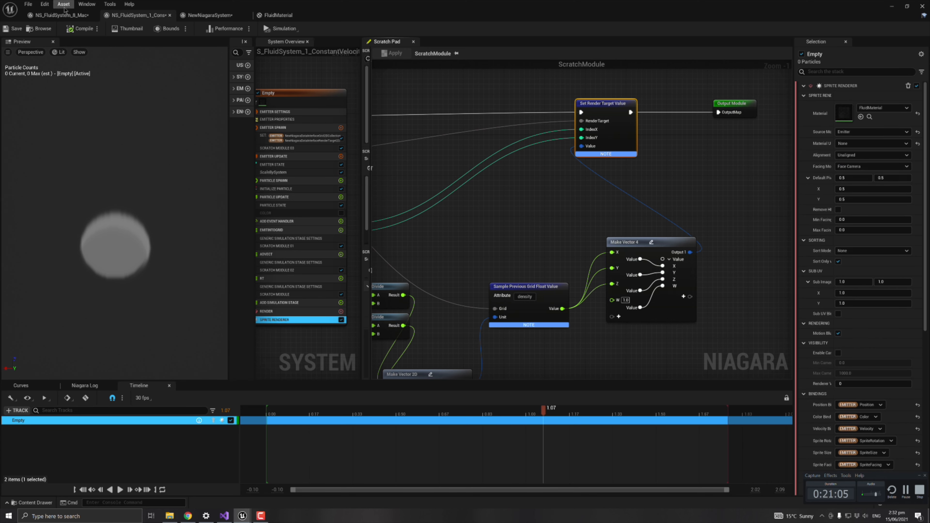
# Open NS_FluidSystem_2_SetVelocity from the Niagara content folder and bring its Empty emitter stack into view
pyautogui.click(55, 17)
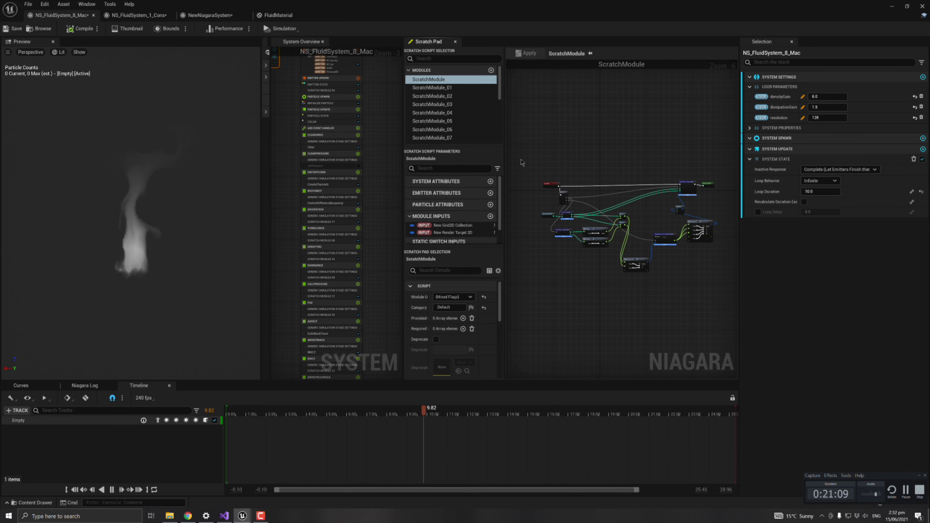
pyautogui.click(137, 15)
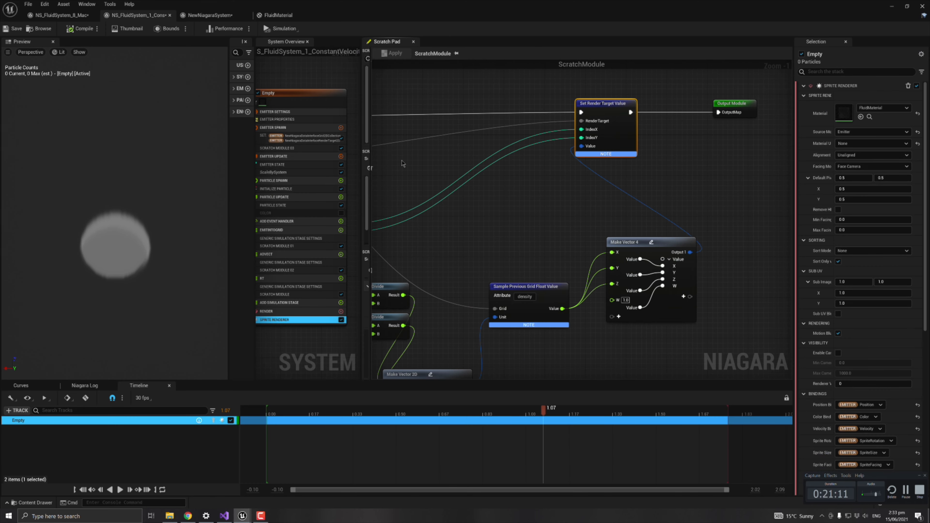
pyautogui.click(893, 7)
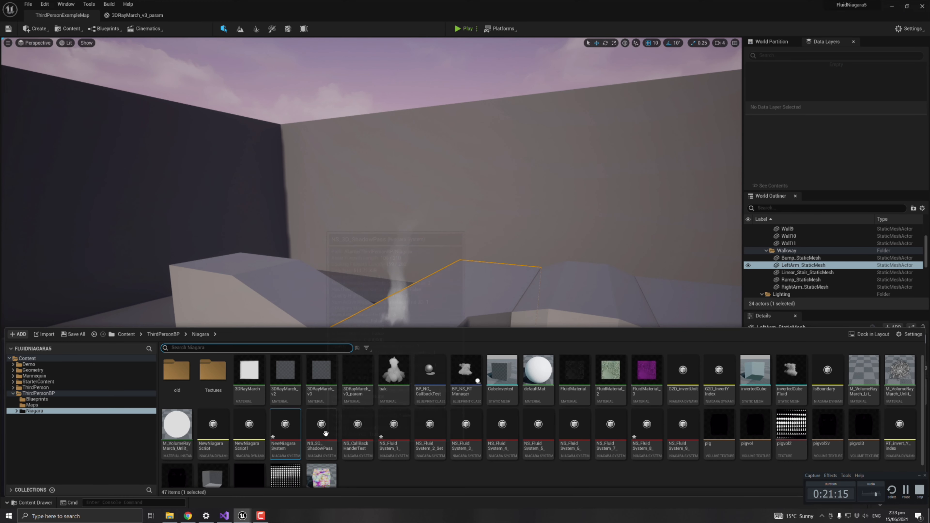
pyautogui.doubleClick(428, 427)
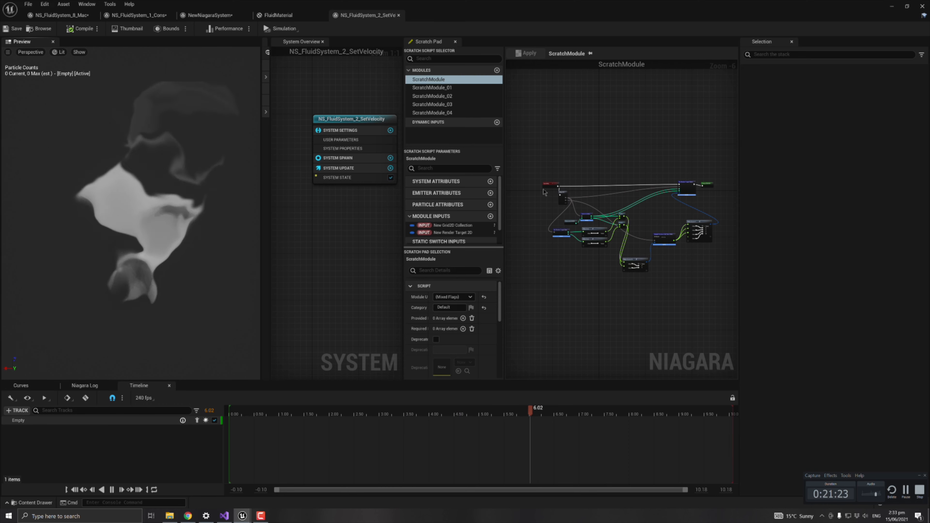
pyautogui.scroll(3, 579, 266)
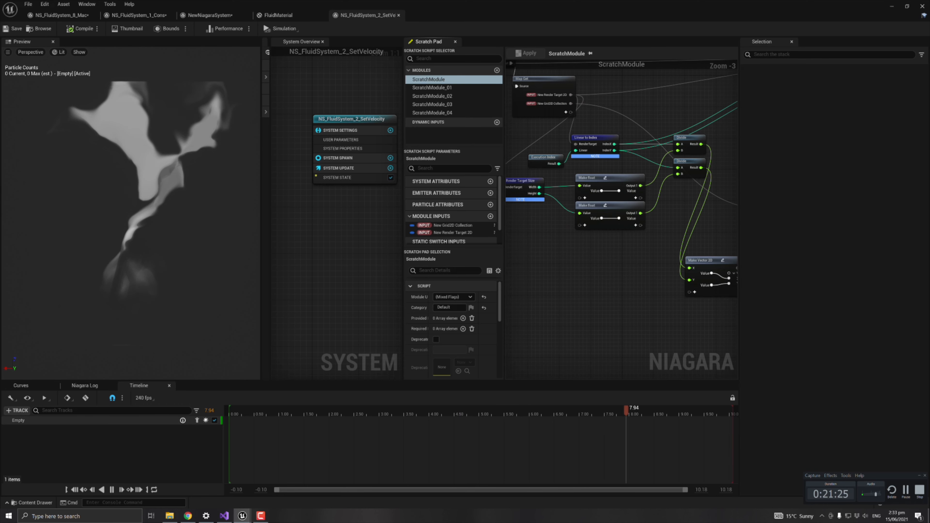
pyautogui.moveTo(399, 230); pyautogui.dragTo(319, 170, button='right')
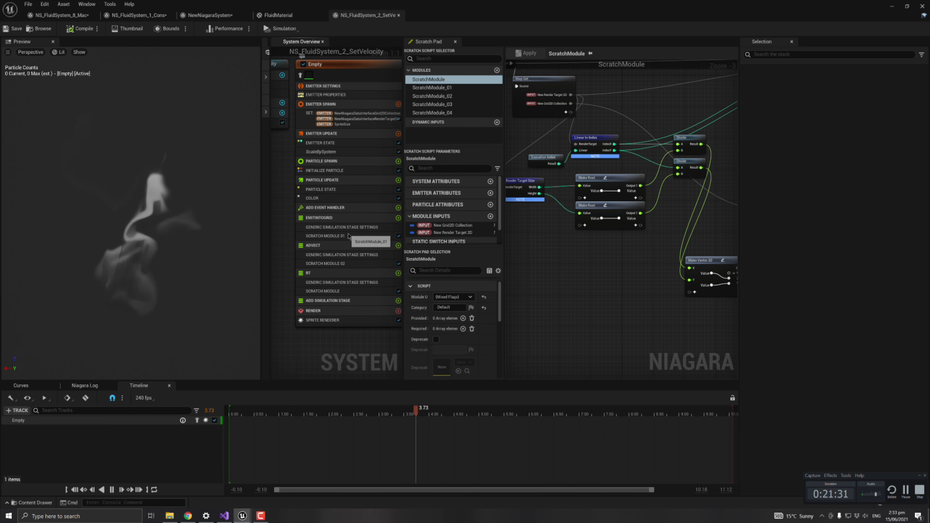
# Inspect the Emitter Spawn grid and render target settings, and open the Advect stage's Scratch Module 02 with its noise texture
pyautogui.click(355, 124)
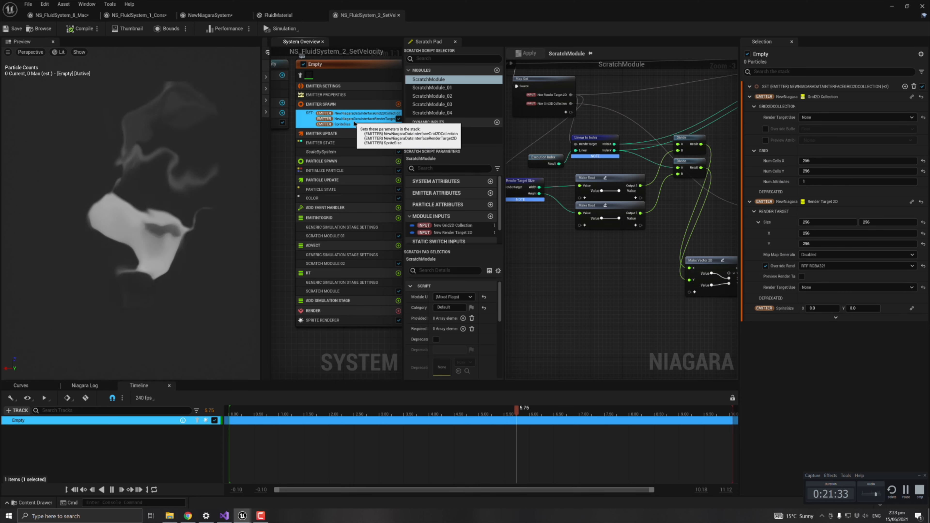
pyautogui.click(330, 263)
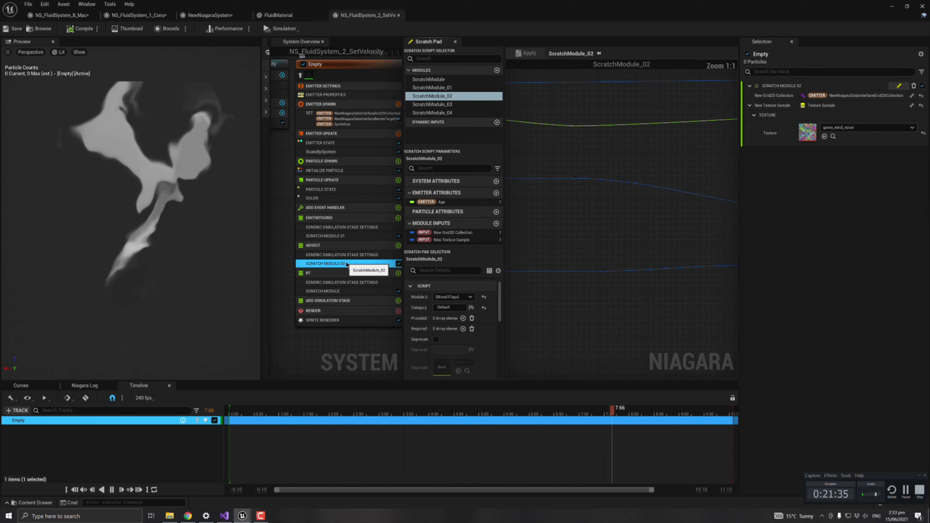
pyautogui.scroll(5, 517, 189)
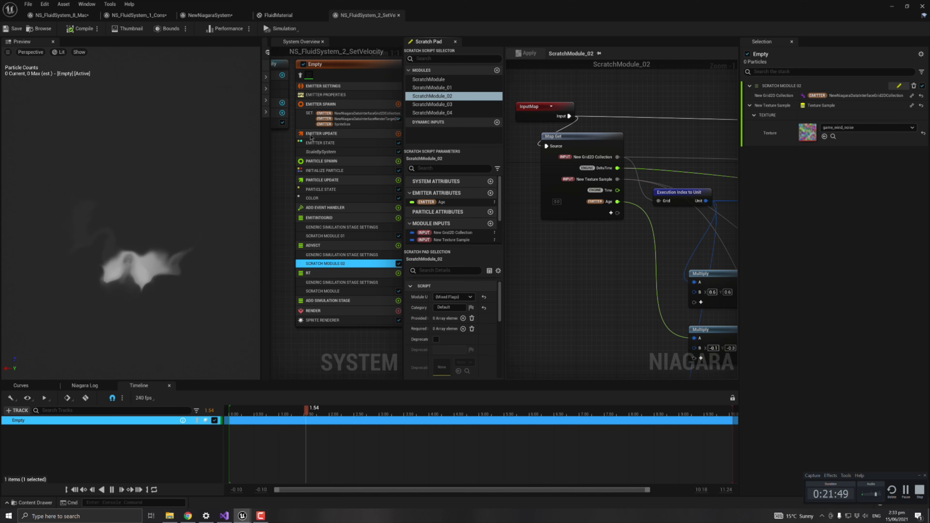
pyautogui.moveTo(314, 116); pyautogui.dragTo(350, 143, button='right')
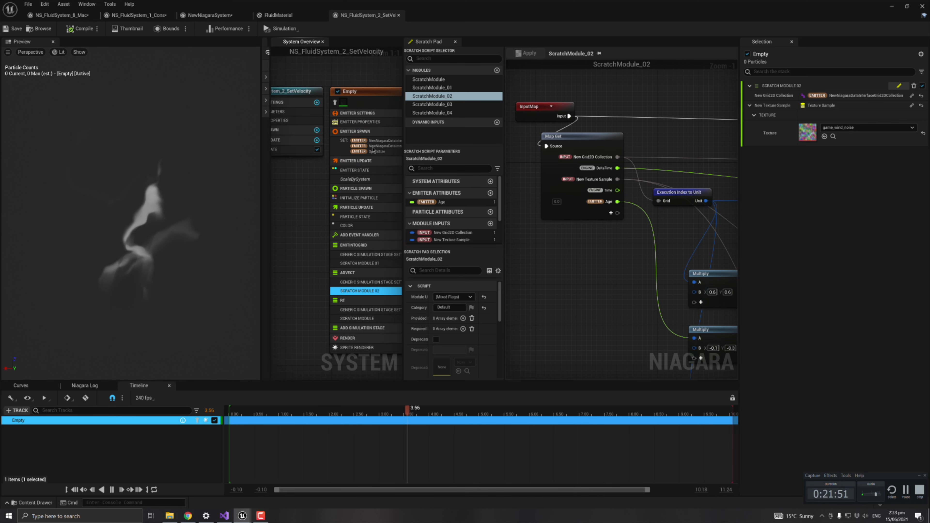
pyautogui.moveTo(303, 191); pyautogui.dragTo(280, 175, button='right')
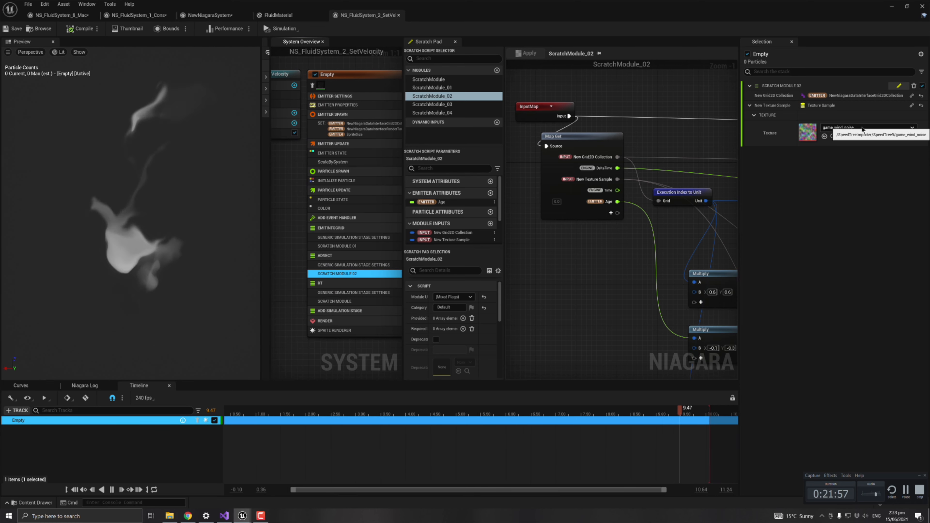
# Examine the Multiply and Add nodes feeding the two Sample Texture 2D nodes in ScratchModule_02
pyautogui.moveTo(624, 299); pyautogui.dragTo(567, 257, button='right')
pyautogui.moveTo(625, 261); pyautogui.dragTo(544, 239, button='right')
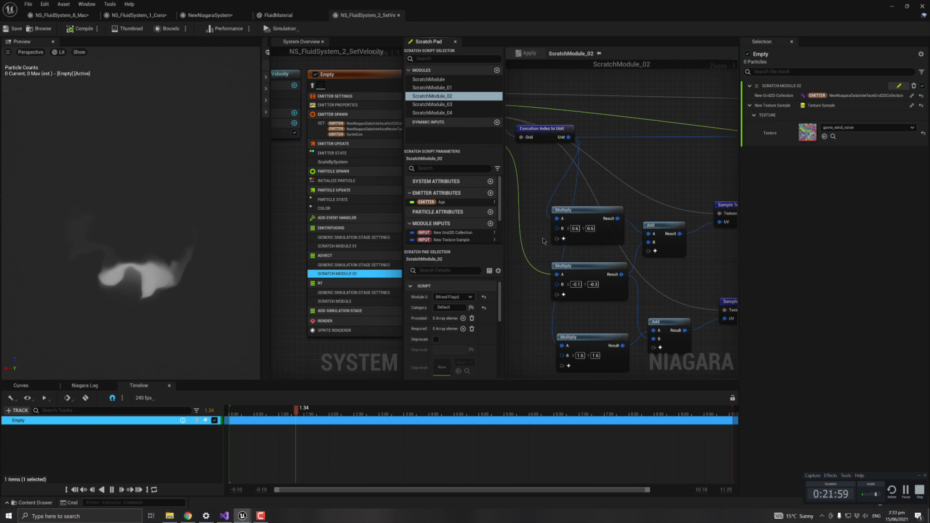
pyautogui.scroll(-2, 543, 238)
pyautogui.moveTo(613, 193); pyautogui.dragTo(504, 181, button='right')
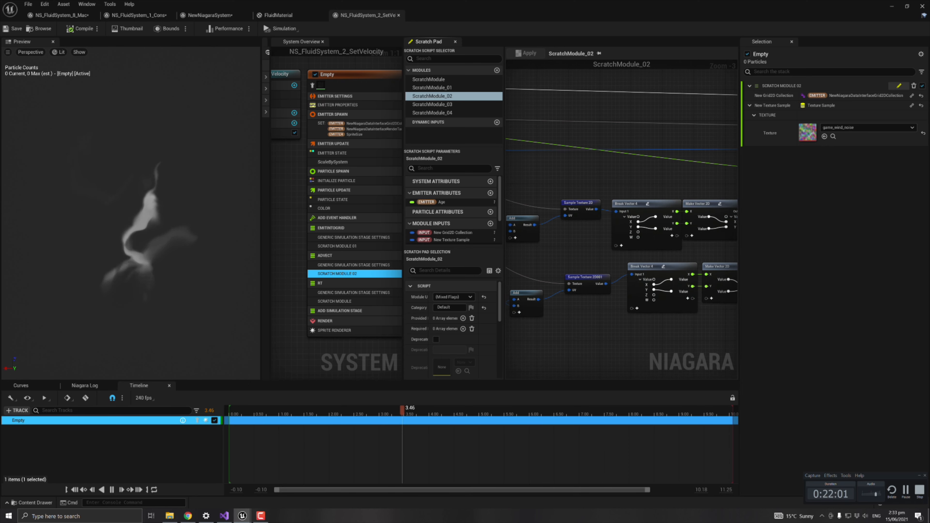
pyautogui.moveTo(571, 180); pyautogui.dragTo(683, 178, button='right')
pyautogui.moveTo(688, 181); pyautogui.dragTo(713, 331)
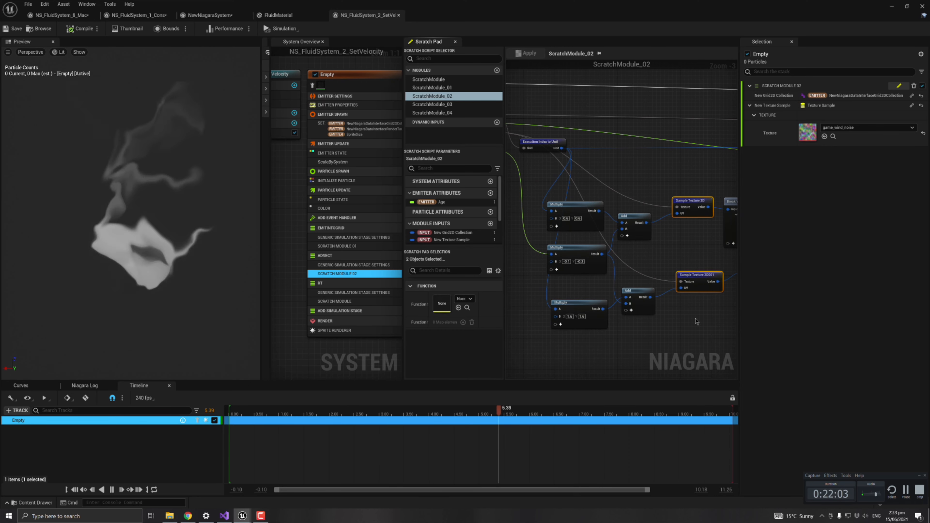
pyautogui.scroll(2, 703, 313)
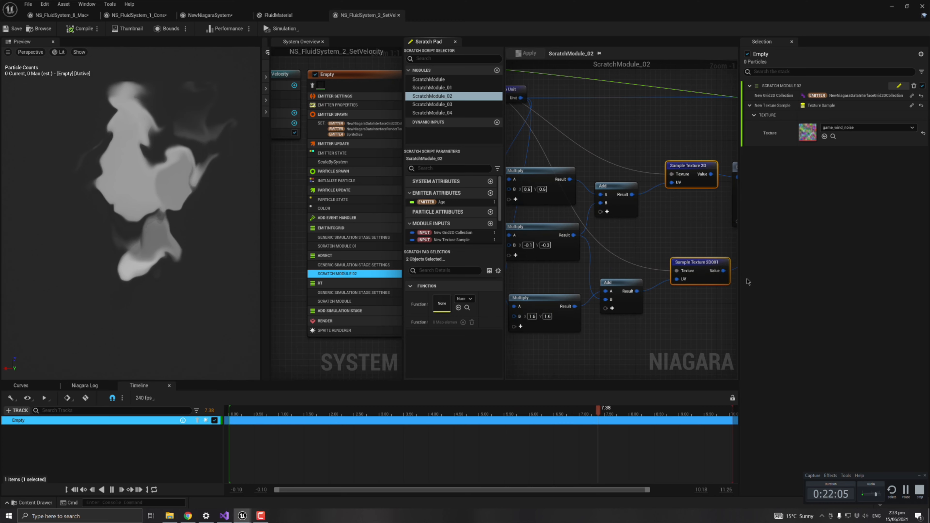
# Resize the editor panels to give the ScratchModule_02 graph more room
pyautogui.moveTo(741, 279); pyautogui.dragTo(819, 279)
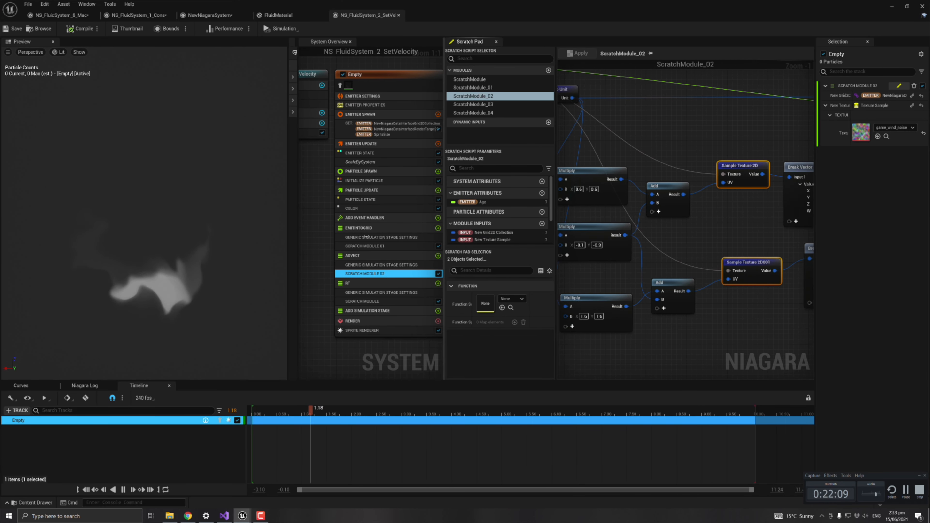
pyautogui.moveTo(445, 237); pyautogui.dragTo(368, 242)
pyautogui.scroll(-2, 310, 245)
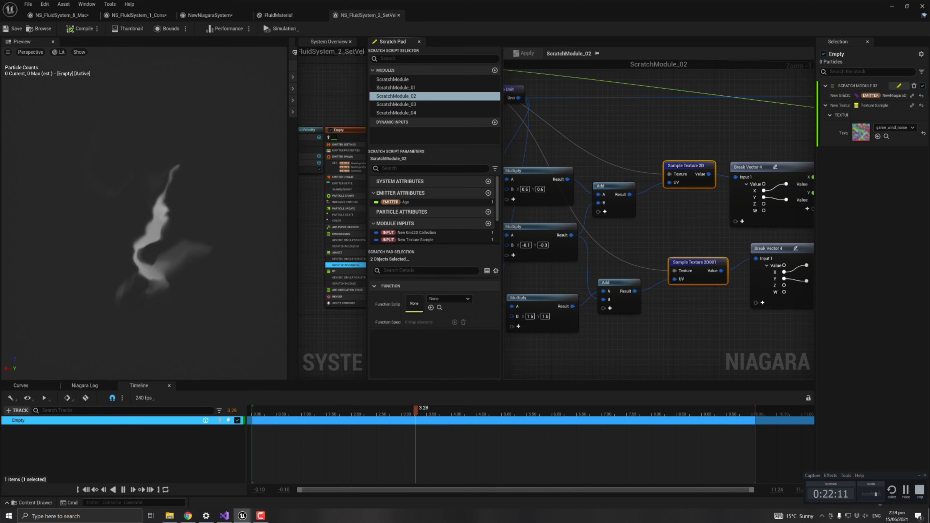
pyautogui.moveTo(328, 241); pyautogui.dragTo(299, 239, button='right')
pyautogui.moveTo(502, 221); pyautogui.dragTo(410, 222)
pyautogui.moveTo(600, 211); pyautogui.dragTo(696, 236, button='right')
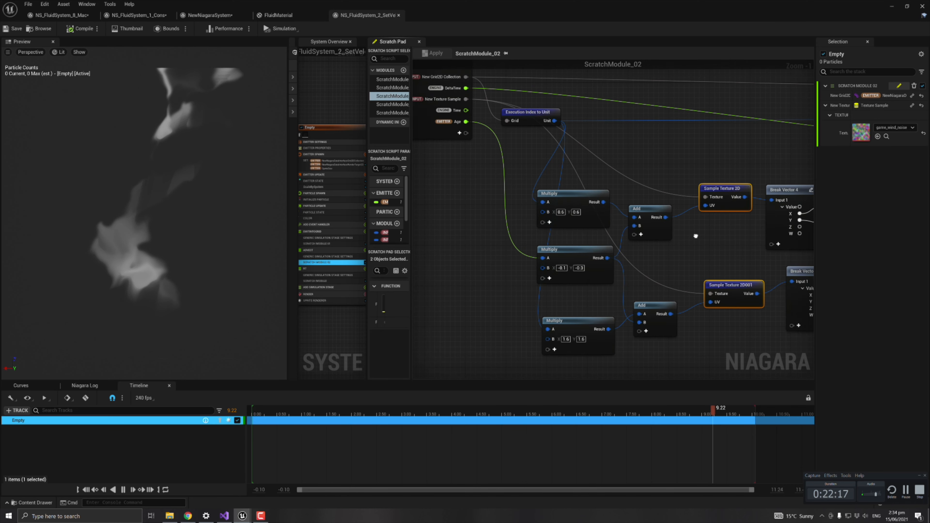
# Move the 0.6 Multiply node slightly higher and the 1.6 Multiply node slightly aside in the graph
pyautogui.scroll(-1, 729, 242)
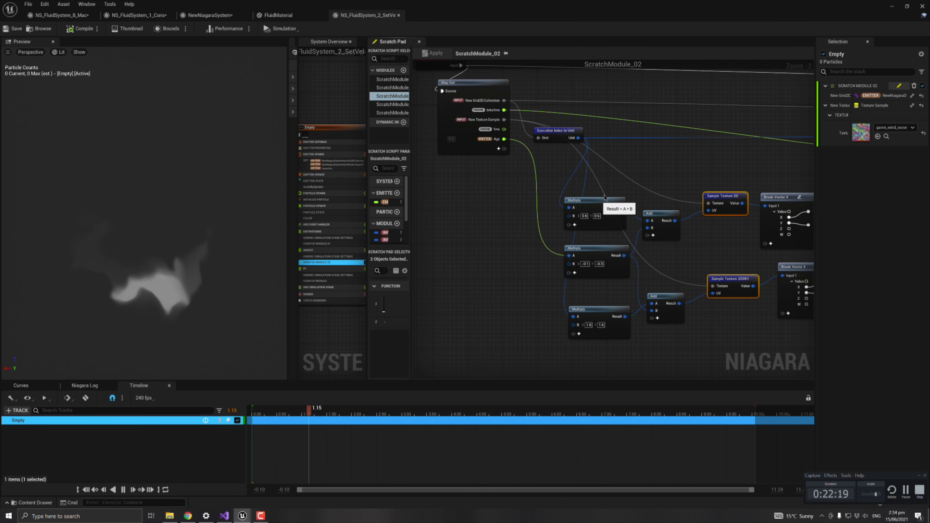
pyautogui.moveTo(605, 198); pyautogui.dragTo(600, 181)
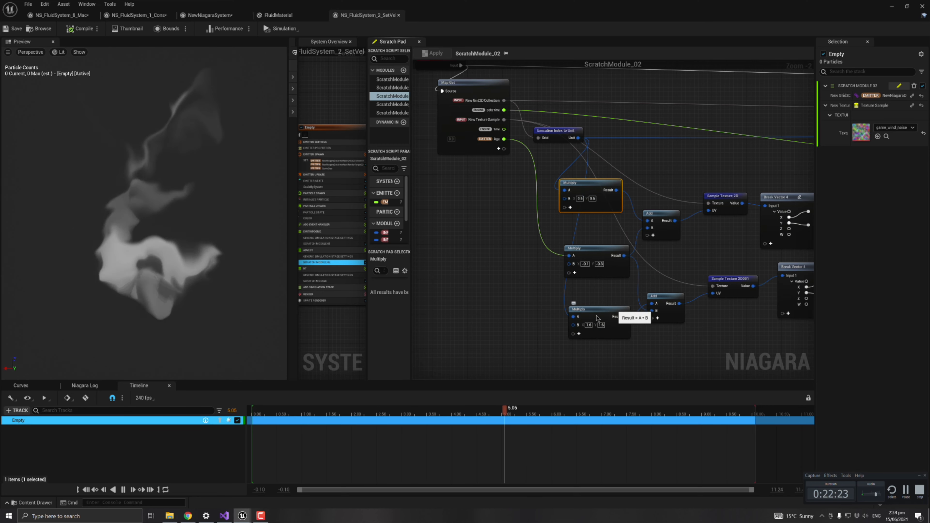
pyautogui.moveTo(611, 308); pyautogui.dragTo(602, 311)
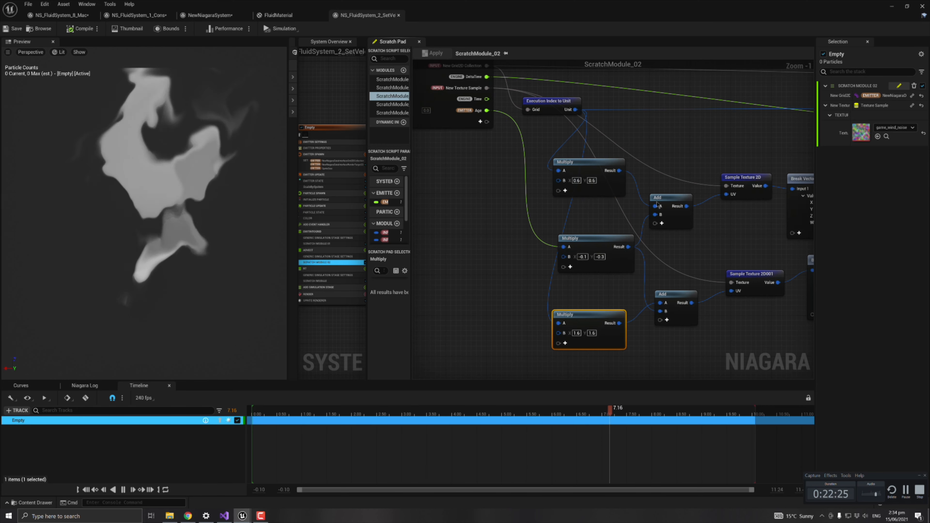
# Trace the 0.6 Multiply result and the Age-driven Multiply through the Add node to Sample Texture 2D's UV input
pyautogui.scroll(1, 600, 234)
pyautogui.moveTo(594, 235); pyautogui.dragTo(595, 263, button='right')
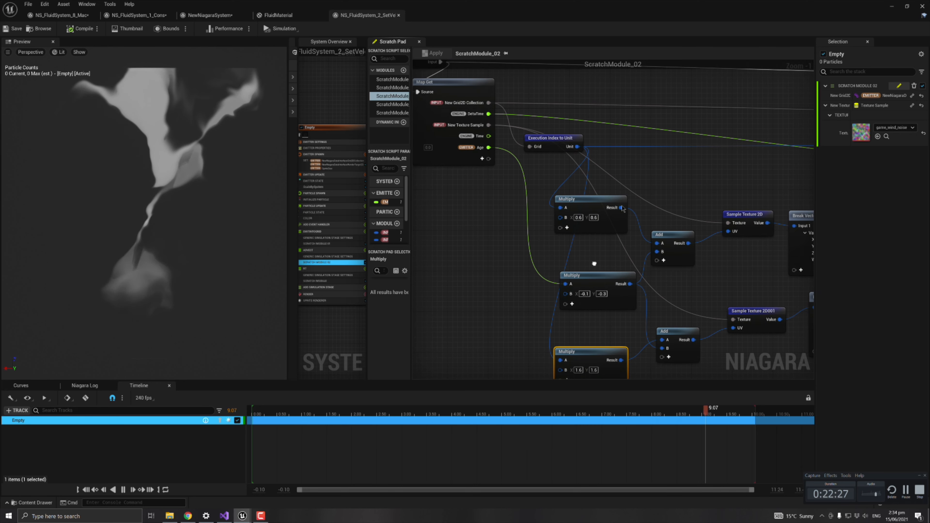
pyautogui.moveTo(622, 208); pyautogui.dragTo(658, 243)
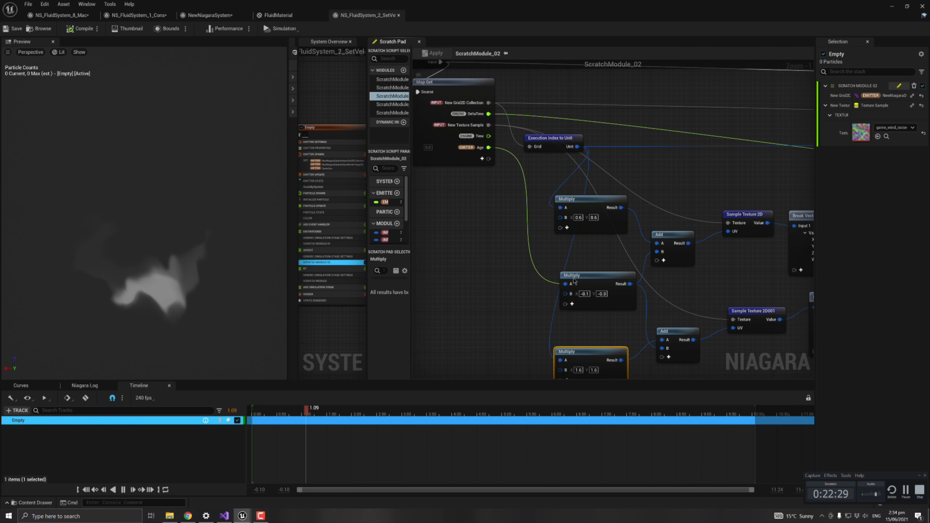
pyautogui.click(603, 294)
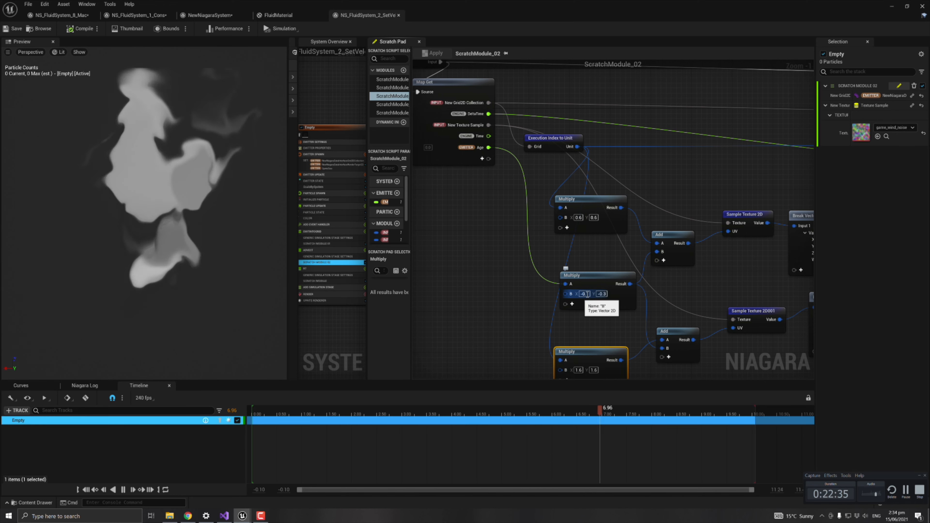
pyautogui.moveTo(707, 268); pyautogui.dragTo(587, 239, button='right')
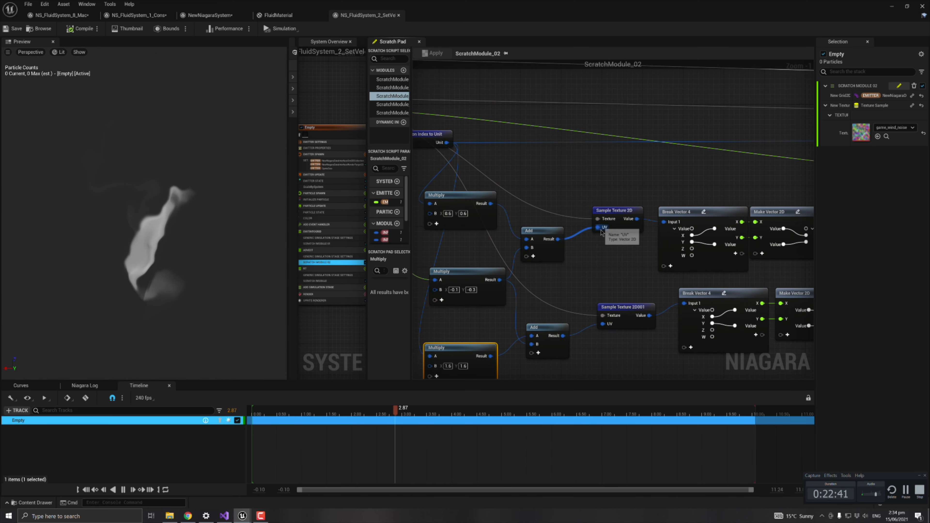
# Try moving the upper Make Vector 2D node away from Break Vector 4, and undo the move
pyautogui.moveTo(641, 259); pyautogui.dragTo(470, 251, button='right')
pyautogui.moveTo(536, 170); pyautogui.dragTo(624, 222)
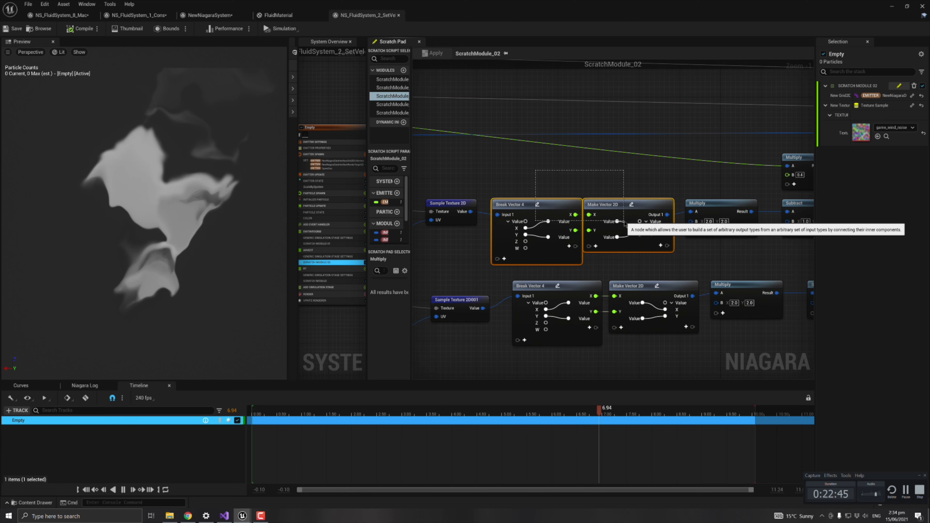
pyautogui.click(647, 205)
pyautogui.moveTo(646, 208); pyautogui.dragTo(657, 208)
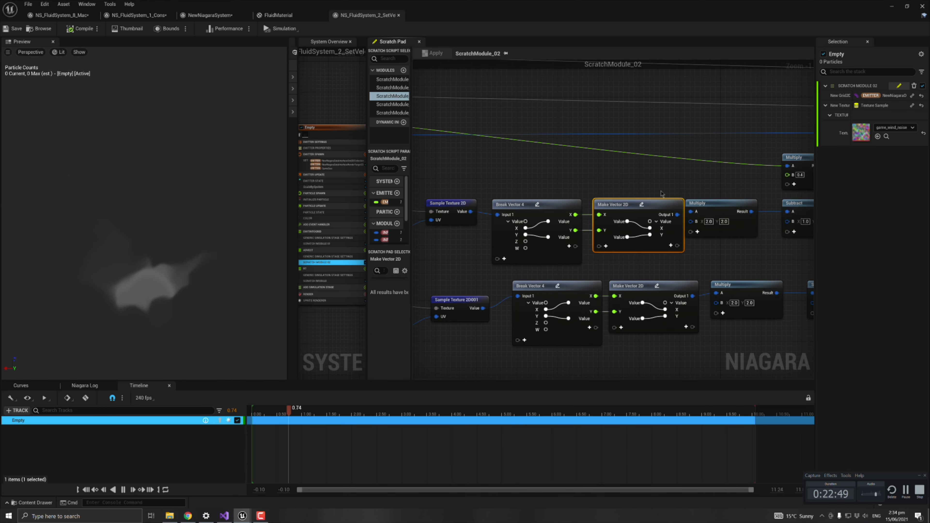
pyautogui.hotkey('ctrl', 'z')
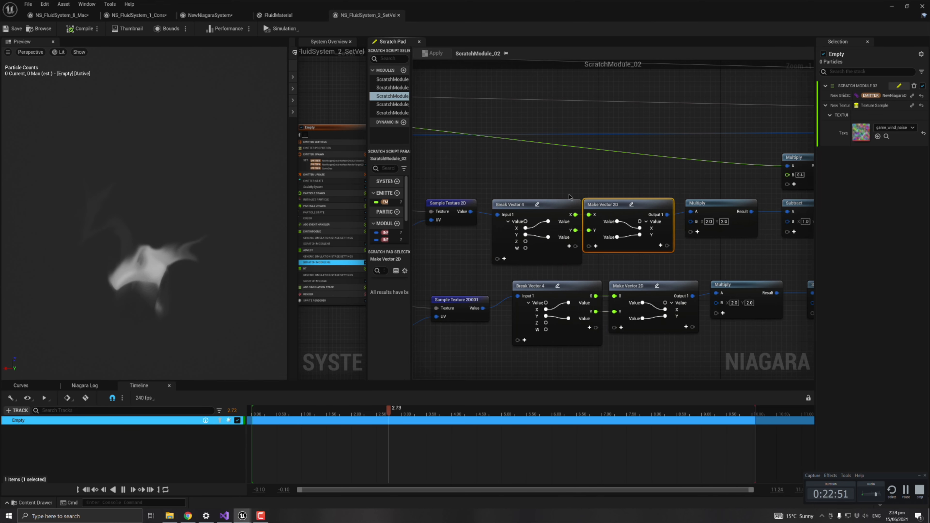
# Shift the upper Break Vector 4 node slightly toward Sample Texture 2D and view the following Multiply and Subtract nodes
pyautogui.moveTo(555, 204); pyautogui.dragTo(550, 204)
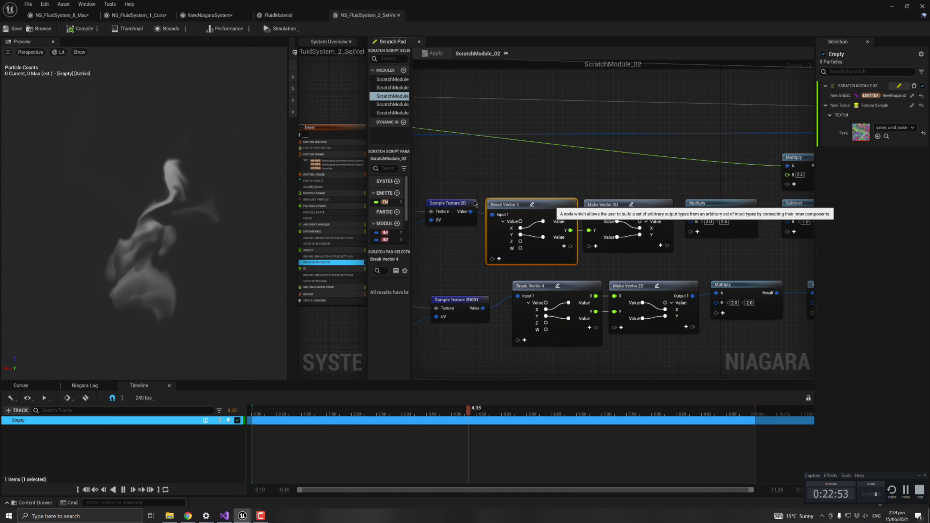
pyautogui.click(451, 204)
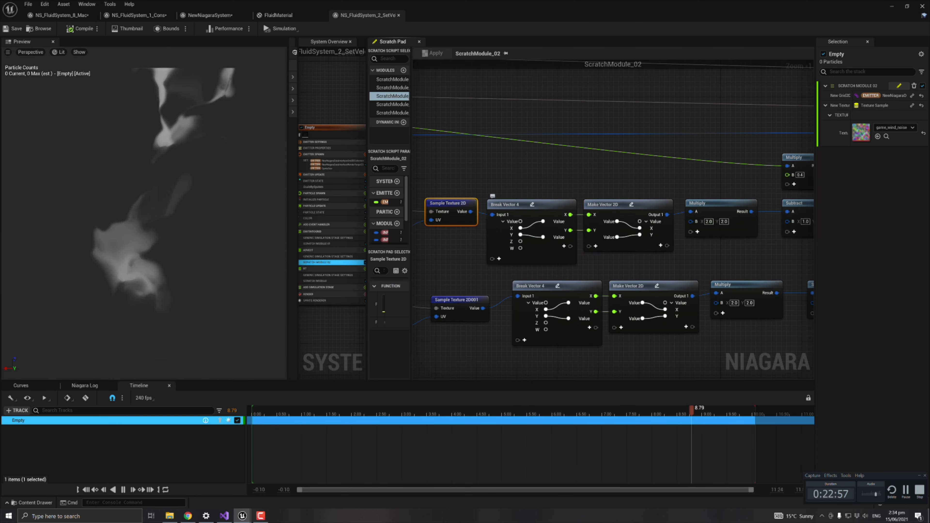
pyautogui.moveTo(576, 185); pyautogui.dragTo(504, 196, button='right')
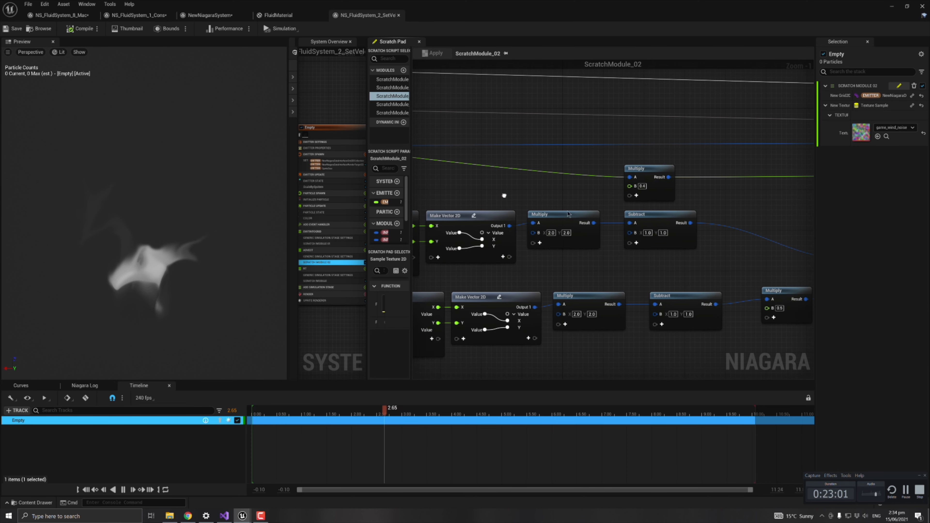
# Select the 2.0 Multiply and 1.0 Subtract nodes on both noise branches, and follow the lower branch through the 0.5 Multiply to Add
pyautogui.moveTo(722, 262); pyautogui.dragTo(678, 258, button='right')
pyautogui.moveTo(688, 233); pyautogui.dragTo(534, 346)
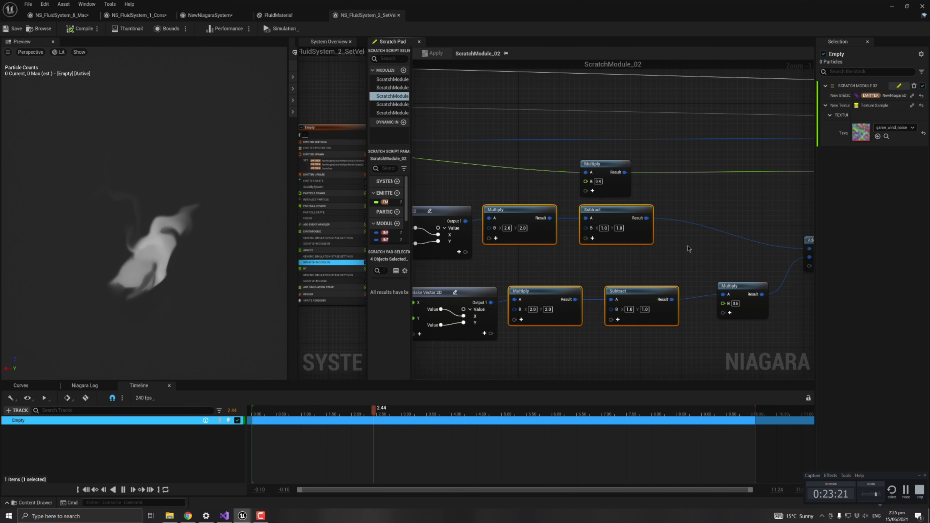
pyautogui.moveTo(691, 245); pyautogui.dragTo(538, 241, button='right')
pyautogui.moveTo(601, 284); pyautogui.dragTo(599, 289)
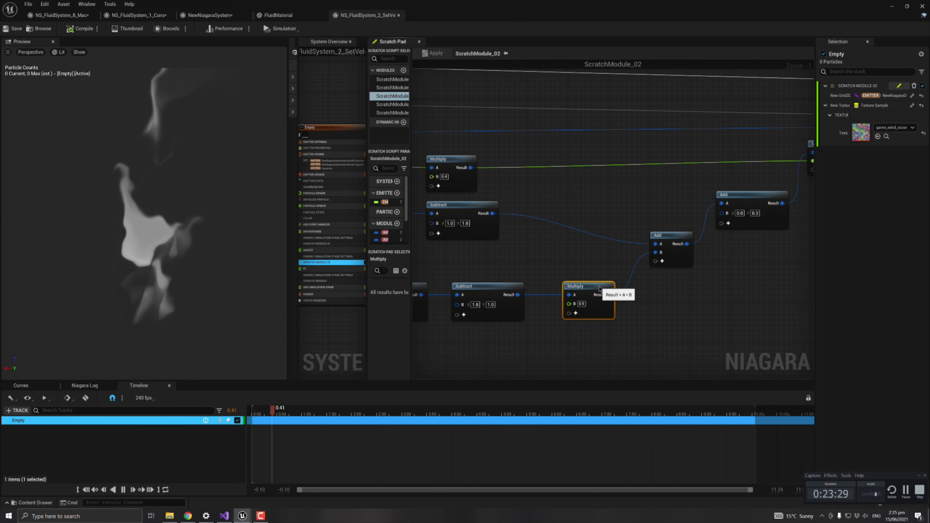
pyautogui.moveTo(664, 221); pyautogui.dragTo(578, 290, button='right')
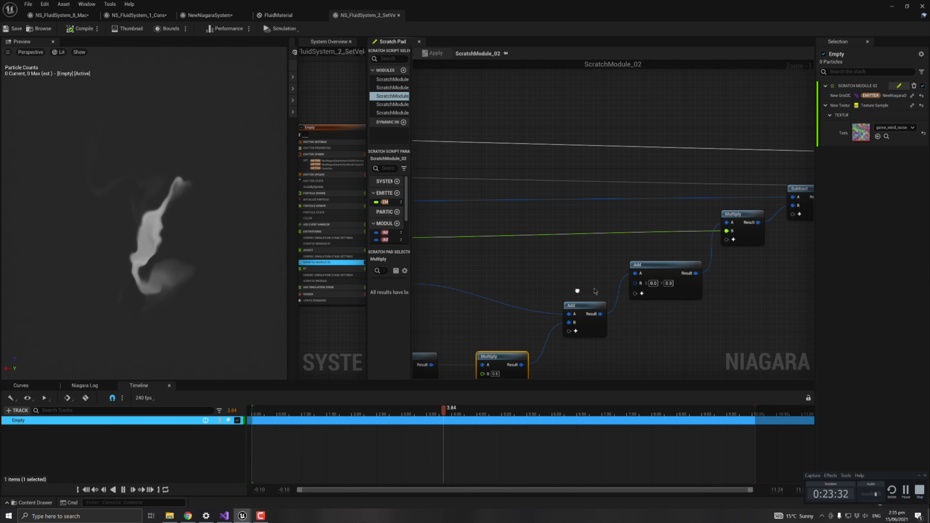
pyautogui.click(668, 283)
pyautogui.write('0.5')
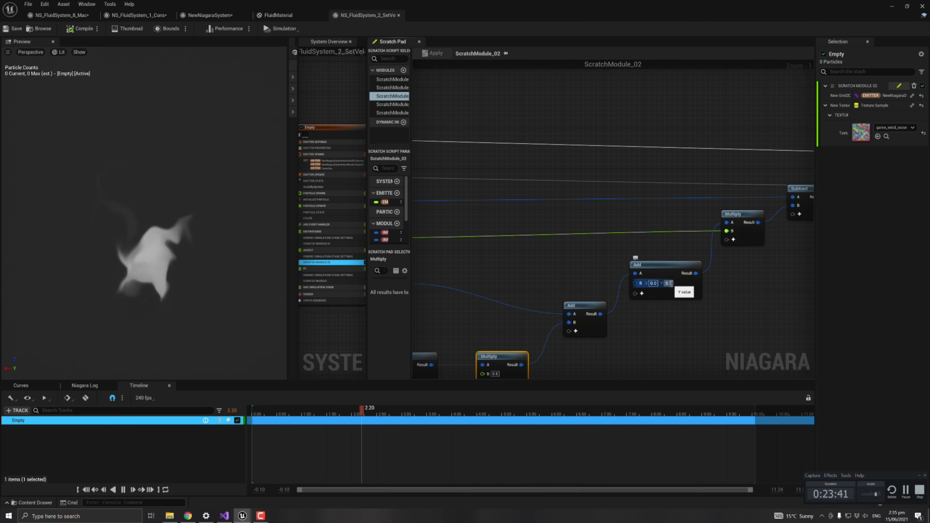
pyautogui.press('Escape')
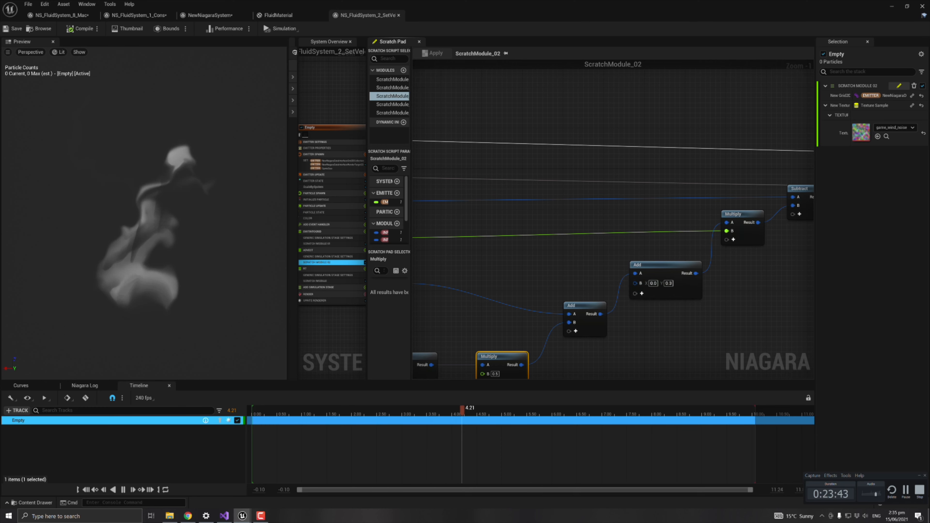
# Trace the scaled noise velocity through Multiply and Subtract into Sample Previous Grid Float Value and the density Map Set
pyautogui.moveTo(550, 220); pyautogui.dragTo(717, 218, button='right')
pyautogui.moveTo(432, 192); pyautogui.dragTo(754, 195, button='right')
pyautogui.moveTo(489, 179)
pyautogui.mouseDown(button='right')
pyautogui.moveTo(738, 176)
pyautogui.moveTo(429, 169)
pyautogui.mouseUp(button='right')
pyautogui.moveTo(633, 168); pyautogui.dragTo(317, 165, button='right')
pyautogui.moveTo(801, 160); pyautogui.dragTo(519, 170, button='right')
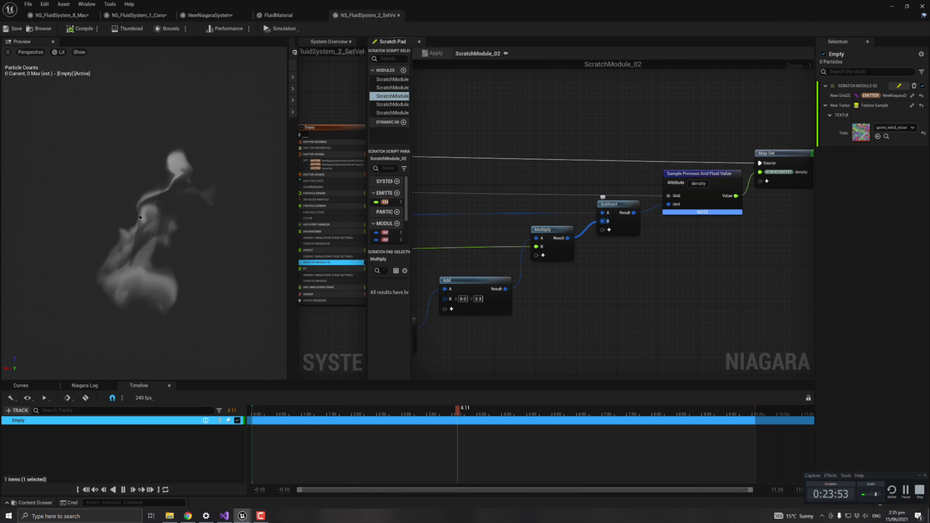
pyautogui.moveTo(616, 207); pyautogui.dragTo(549, 241, button='right')
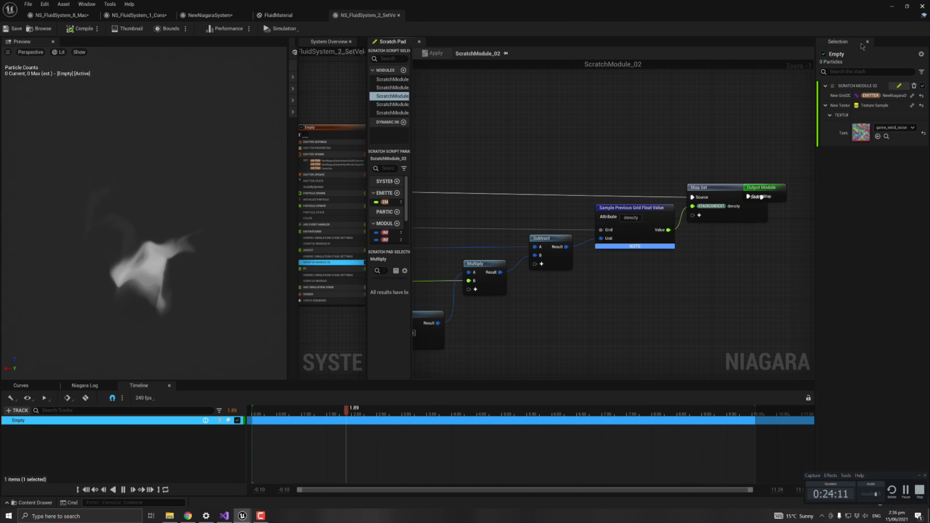
# Open the NS_FluidSystem_3_Buoyancy system and enlarge the Scratch Pad graph area to show ScratchModule's nodes
pyautogui.hotkey('ctrl', 'space')
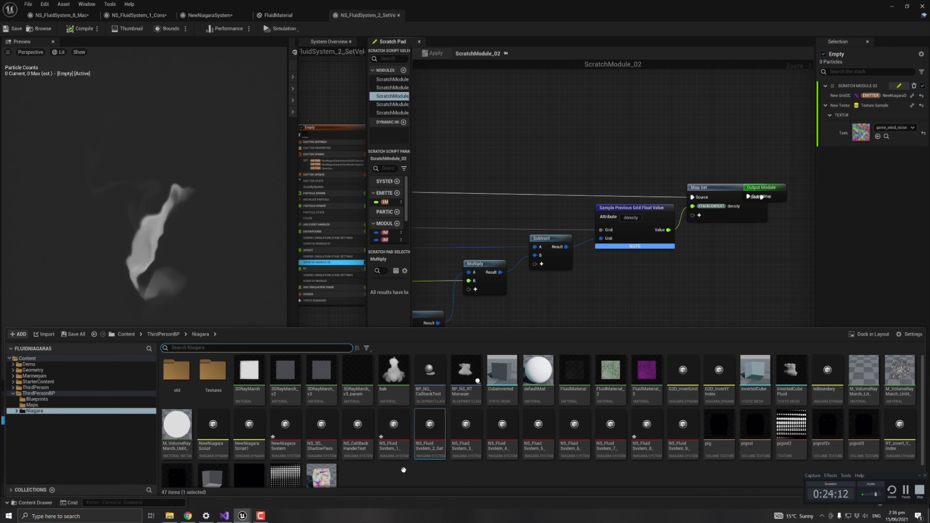
pyautogui.doubleClick(468, 432)
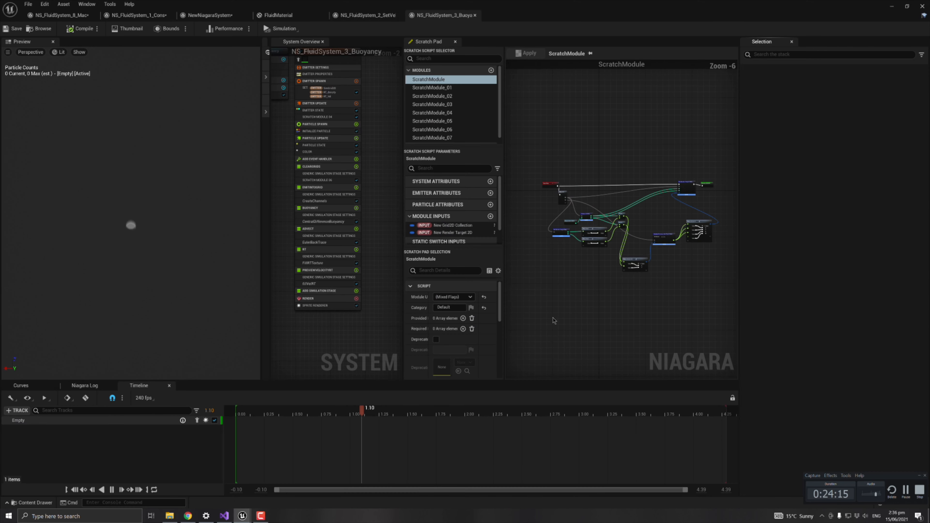
pyautogui.scroll(2, 609, 288)
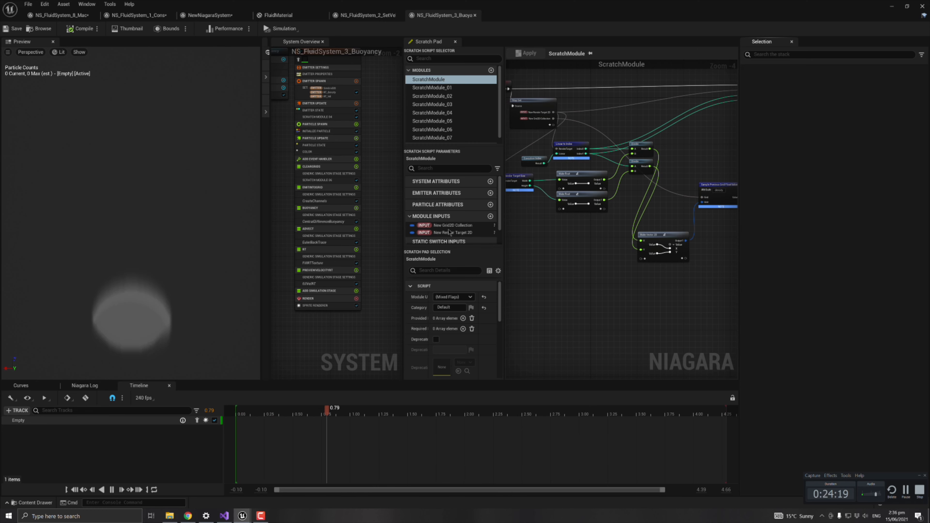
pyautogui.moveTo(505, 220); pyautogui.dragTo(412, 220)
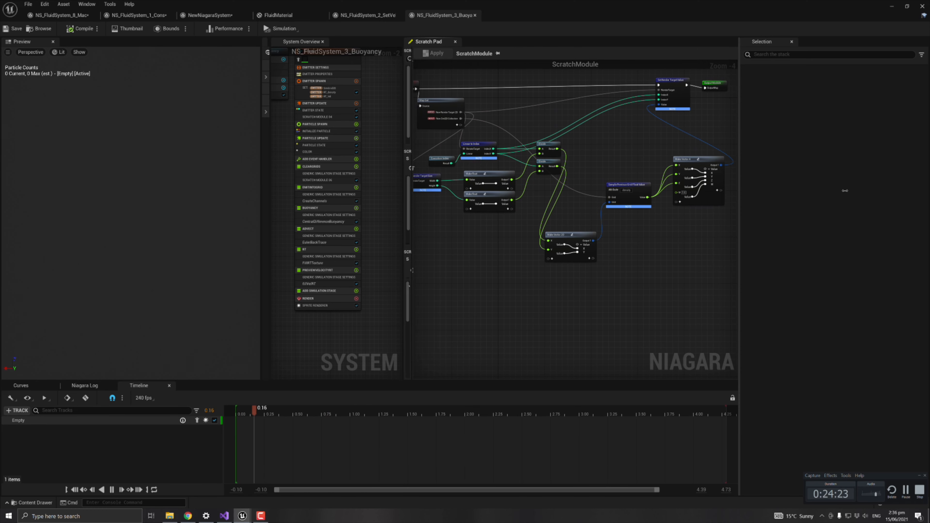
pyautogui.moveTo(845, 191); pyautogui.dragTo(845, 191)
pyautogui.scroll(3, 586, 290)
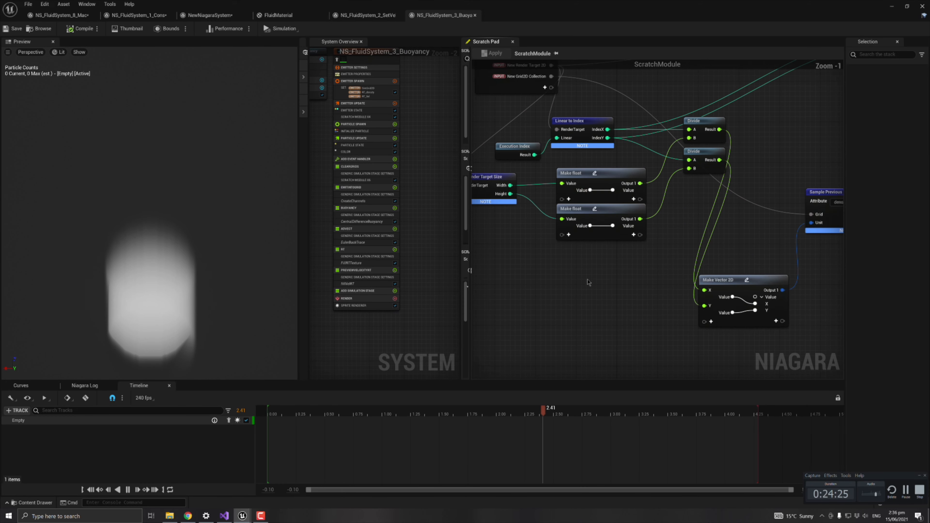
pyautogui.moveTo(587, 280); pyautogui.dragTo(613, 343, button='right')
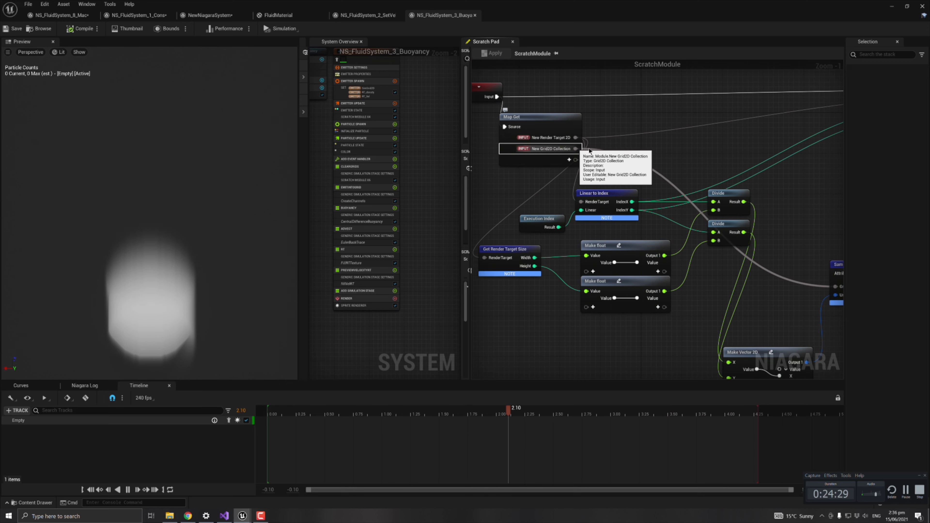
# Open the Buoyancy stage's CentralDifferenceBuoyancy module graph and pause the preview simulation
pyautogui.click(363, 221)
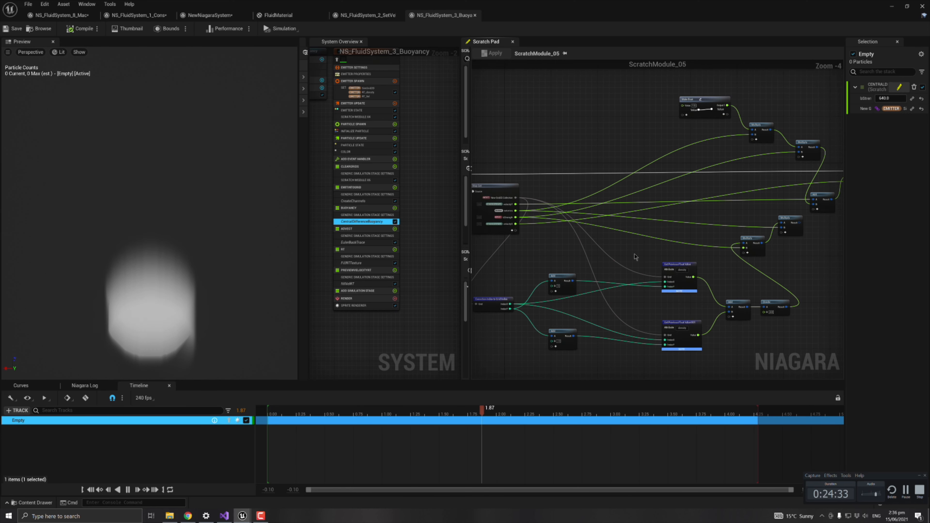
pyautogui.moveTo(689, 210); pyautogui.dragTo(714, 192, button='right')
pyautogui.scroll(1, 636, 227)
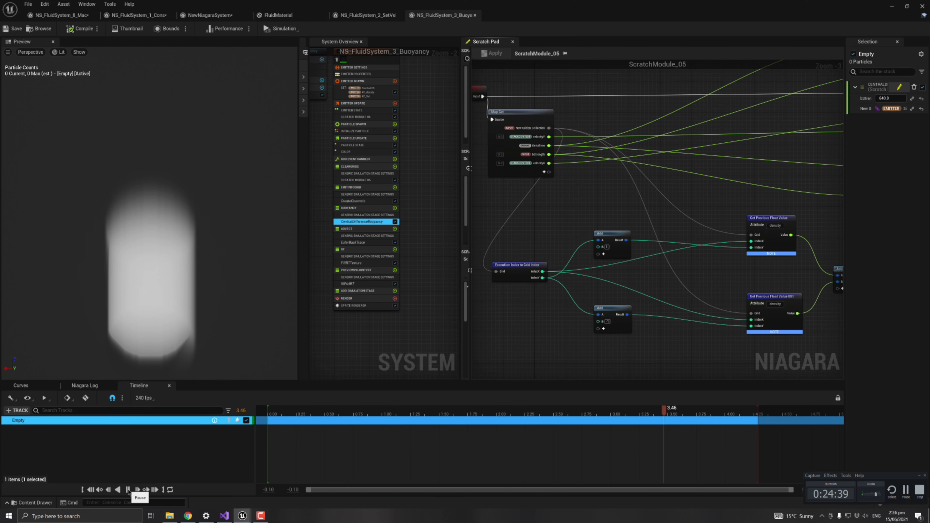
pyautogui.click(128, 490)
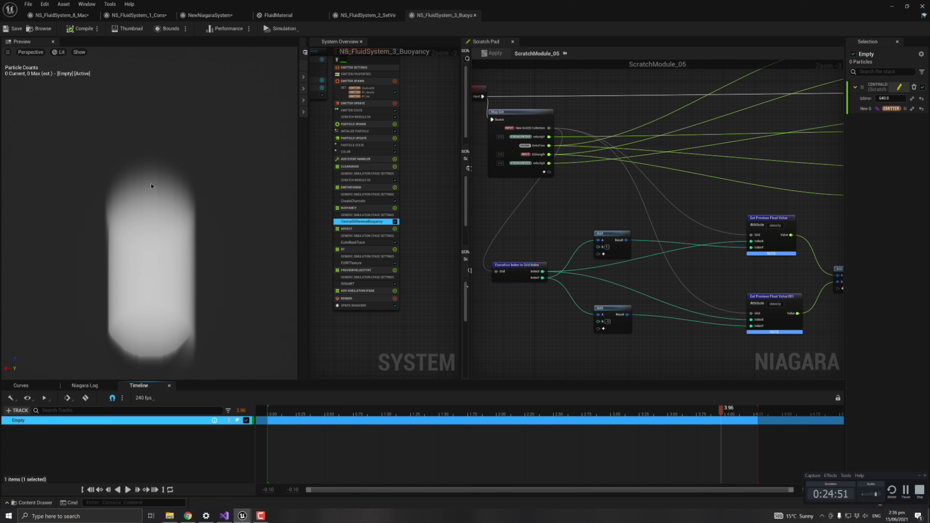
# Move the upper Get Previous Float Value node closer to the lower one, and inspect the Add nodes offsetting IndexY by 1 and -1
pyautogui.moveTo(629, 204); pyautogui.dragTo(558, 193, button='right')
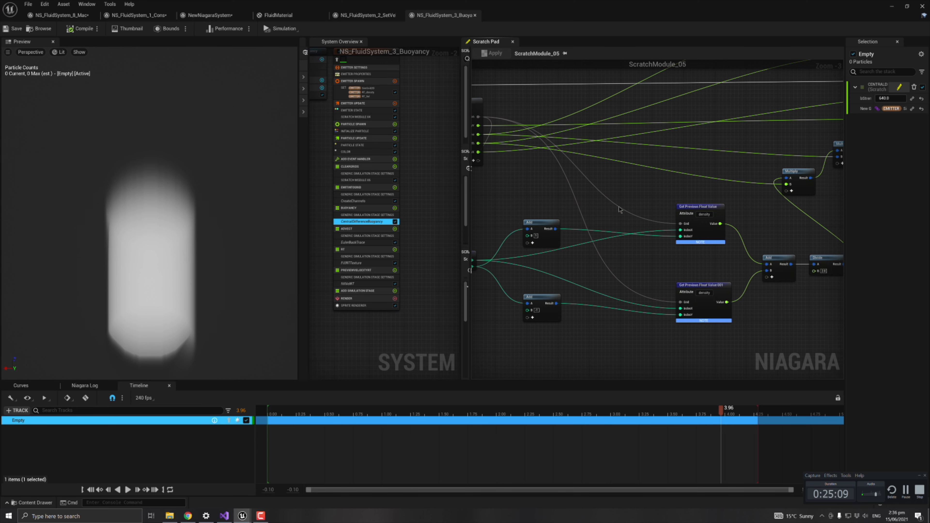
pyautogui.moveTo(701, 250); pyautogui.dragTo(647, 257, button='right')
pyautogui.moveTo(654, 243); pyautogui.dragTo(662, 274)
pyautogui.scroll(3, 664, 283)
pyautogui.moveTo(566, 282); pyautogui.dragTo(780, 275, button='right')
pyautogui.moveTo(674, 275); pyautogui.dragTo(680, 273, button='right')
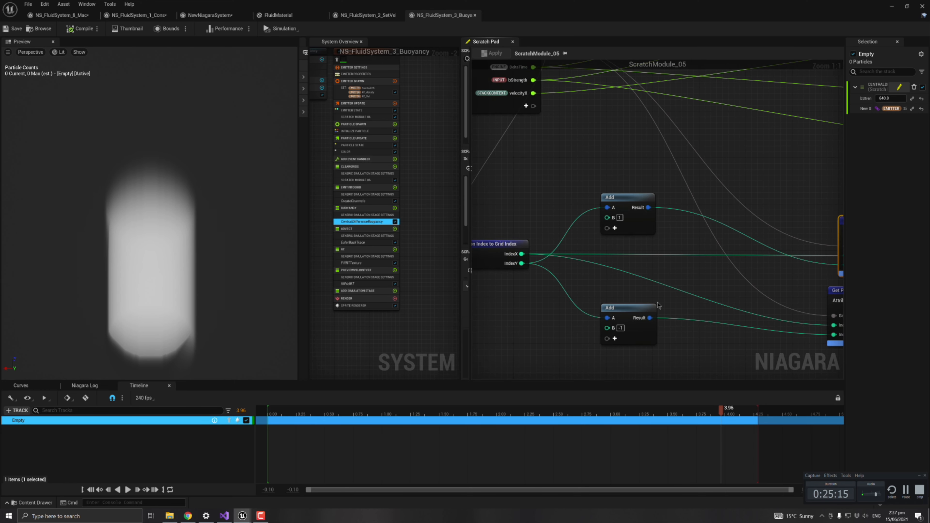
# Follow the density values through Add and Divide, and shift the last Multiply node with the unconnected result slightly aside
pyautogui.moveTo(762, 268); pyautogui.dragTo(514, 257, button='right')
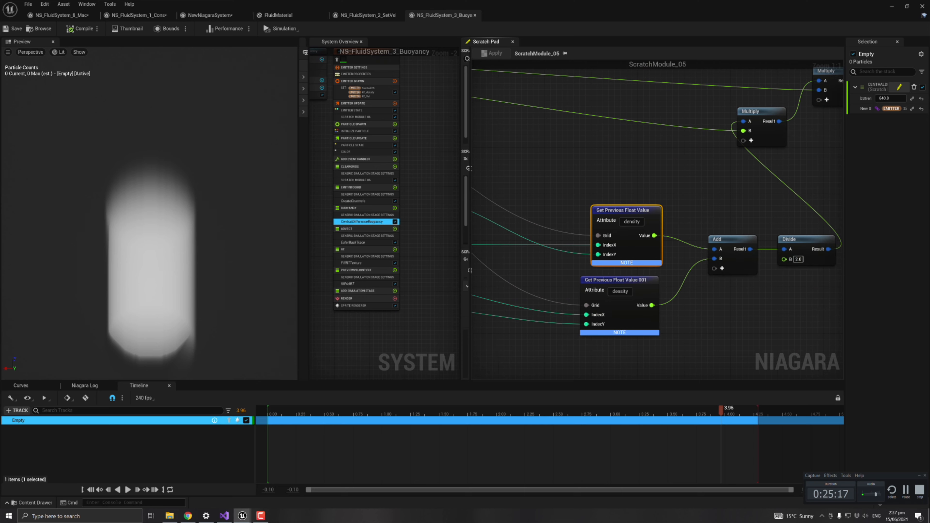
pyautogui.moveTo(797, 254); pyautogui.dragTo(726, 289, button='right')
pyautogui.scroll(-2, 693, 261)
pyautogui.moveTo(609, 220); pyautogui.dragTo(603, 257, button='right')
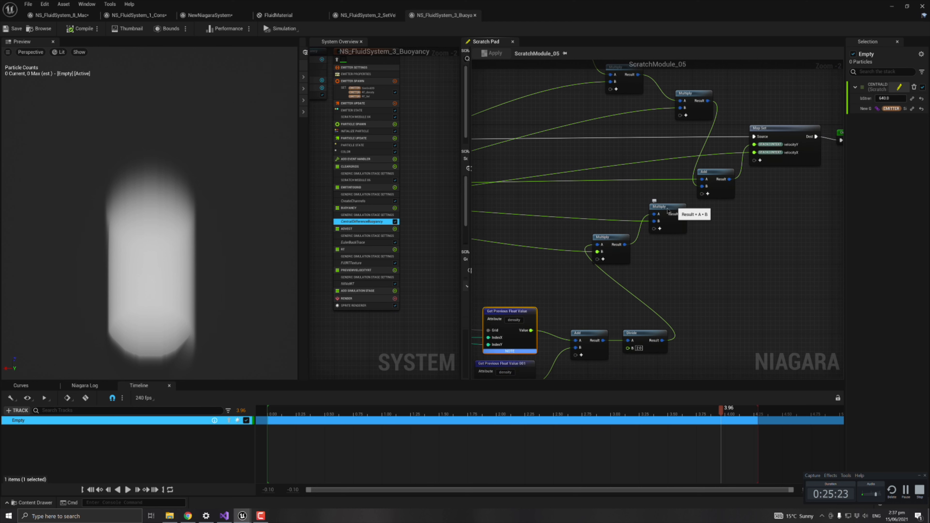
pyautogui.moveTo(668, 211); pyautogui.dragTo(659, 212)
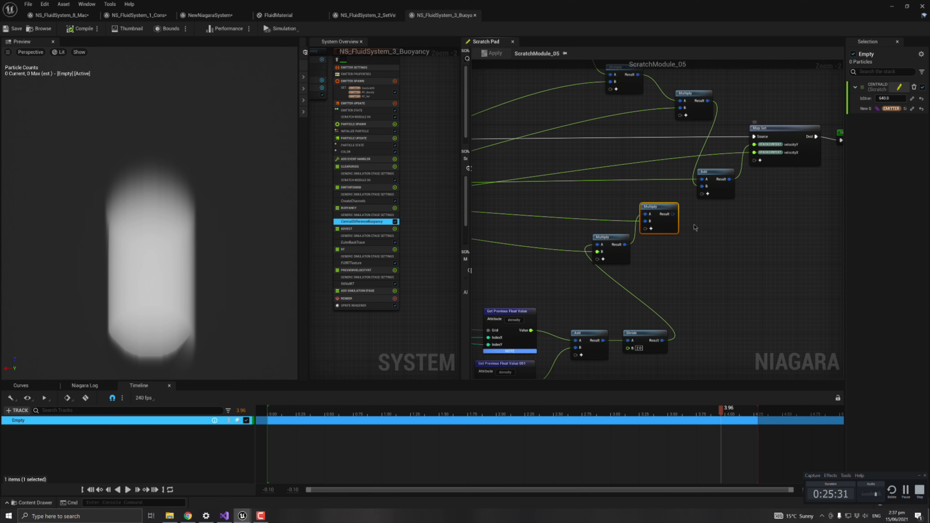
# Examine how the upper Multiply nodes and the Add node feed velocityY and velocityX into Map Set
pyautogui.moveTo(732, 217); pyautogui.dragTo(685, 252, button='right')
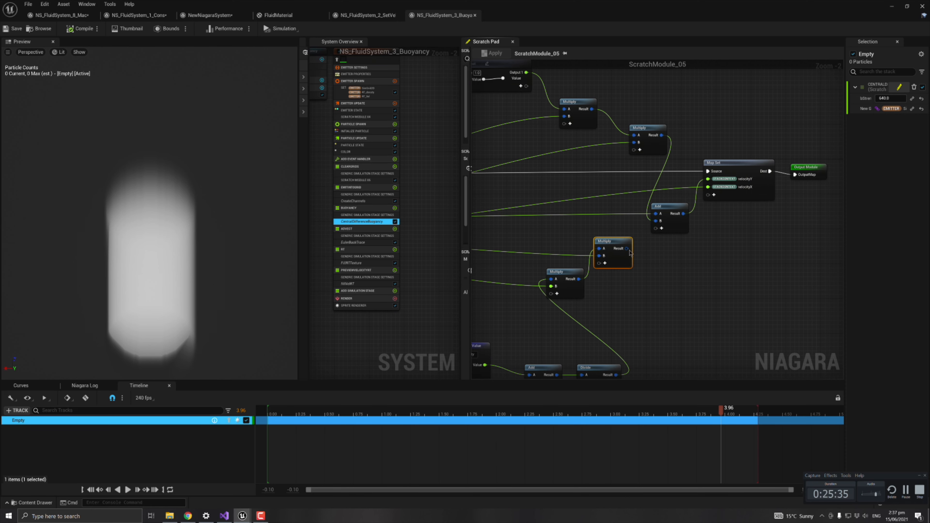
pyautogui.moveTo(648, 255); pyautogui.dragTo(655, 295, button='right')
pyautogui.scroll(2, 738, 248)
pyautogui.moveTo(759, 211); pyautogui.dragTo(705, 234, button='right')
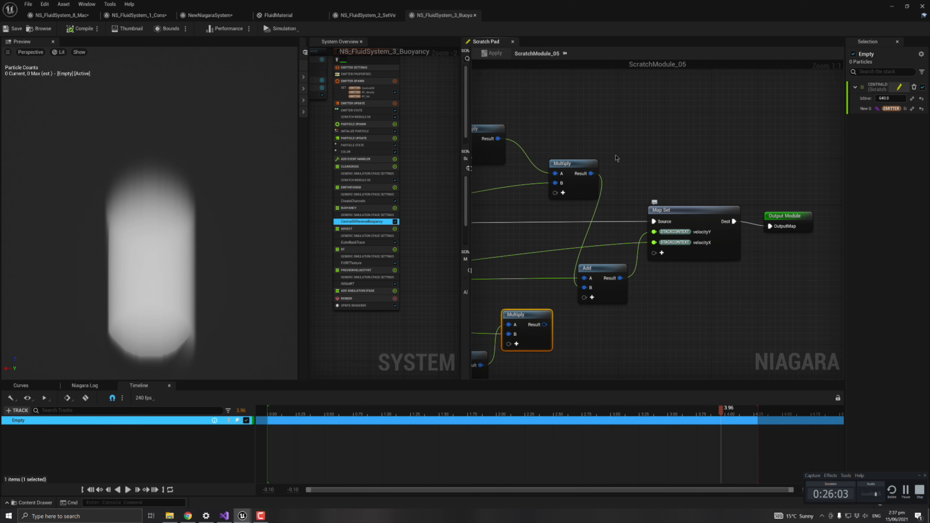
pyautogui.moveTo(615, 155); pyautogui.dragTo(705, 151, button='right')
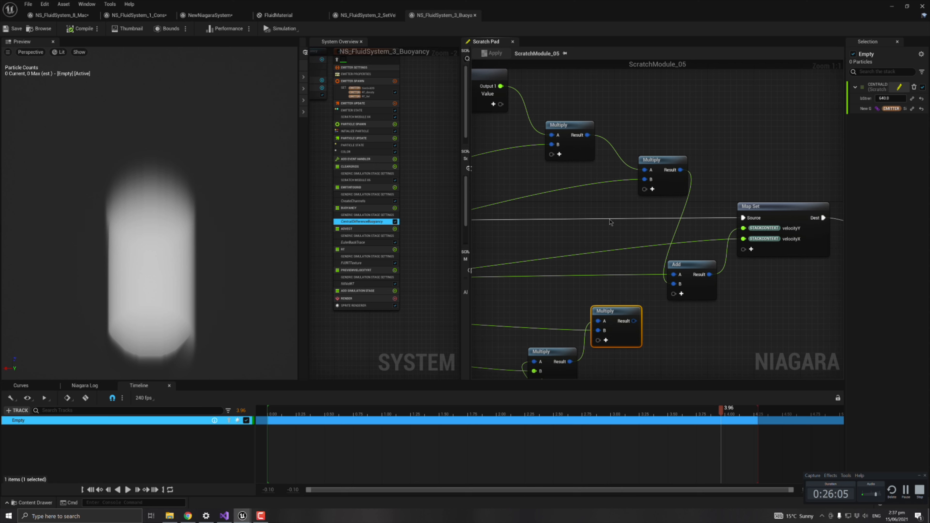
pyautogui.scroll(-2, 610, 222)
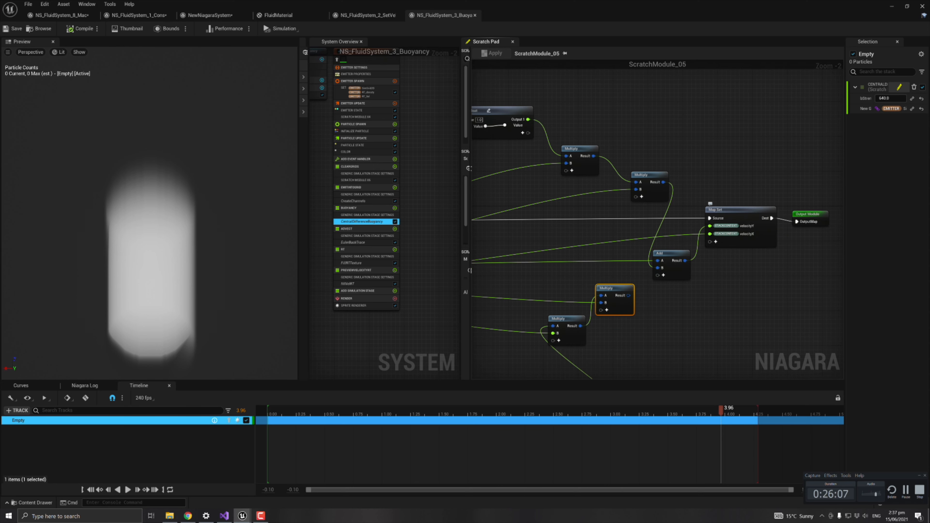
pyautogui.moveTo(712, 169); pyautogui.dragTo(741, 188, button='right')
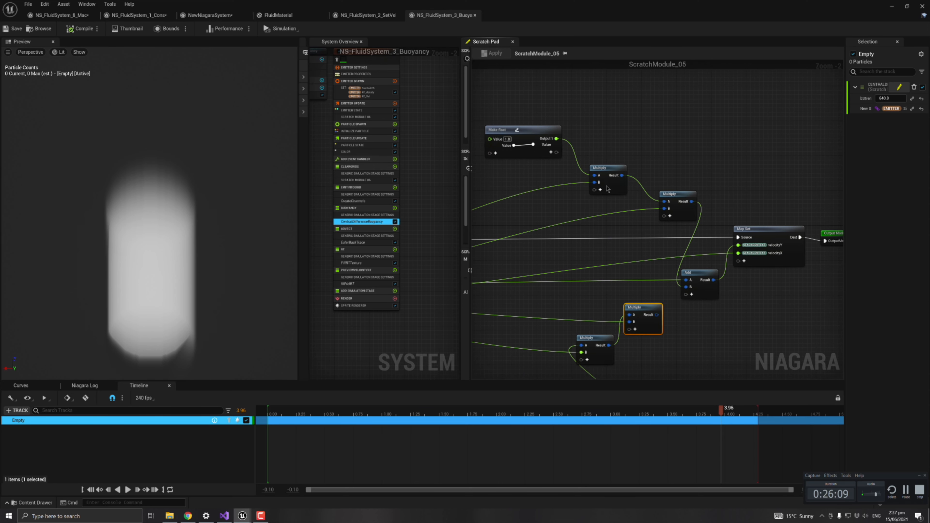
# Select the Make float node and its two Multiply nodes, and trace their inputs back to bStrength in Map Get
pyautogui.moveTo(718, 114); pyautogui.dragTo(520, 208)
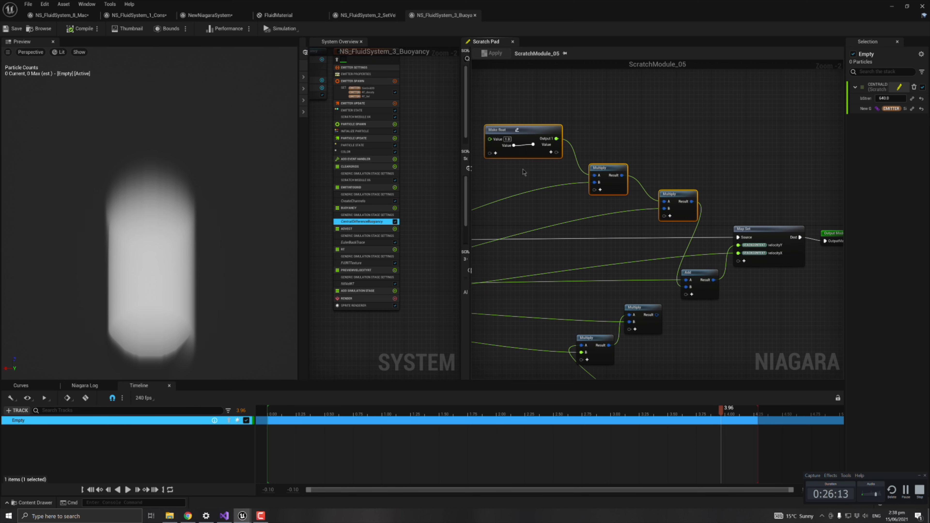
pyautogui.moveTo(512, 170); pyautogui.dragTo(656, 166, button='right')
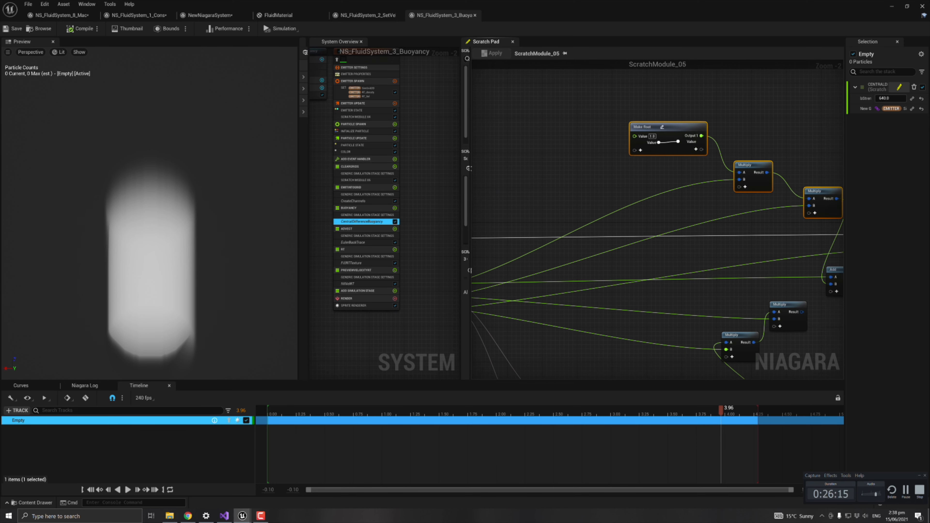
pyautogui.moveTo(573, 212); pyautogui.dragTo(742, 148, button='right')
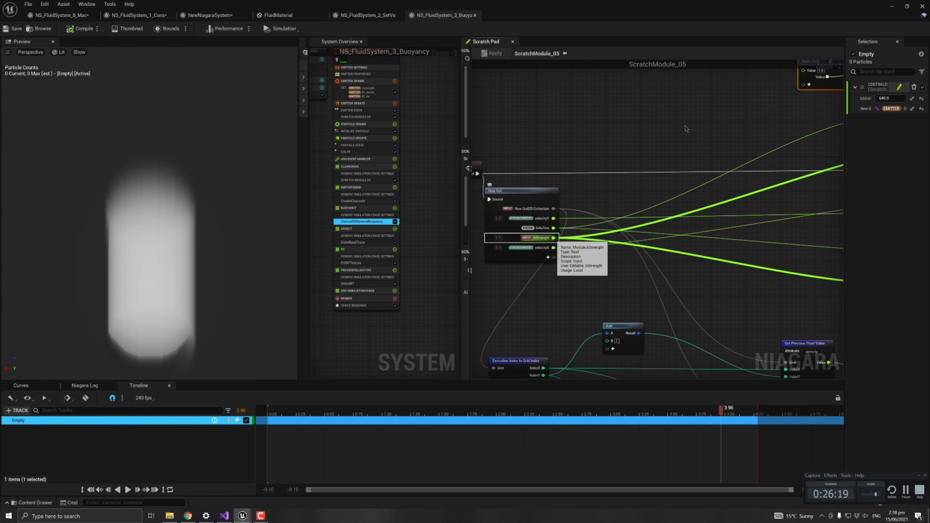
pyautogui.moveTo(687, 126); pyautogui.dragTo(473, 164, button='right')
pyautogui.moveTo(776, 137); pyautogui.dragTo(729, 145, button='right')
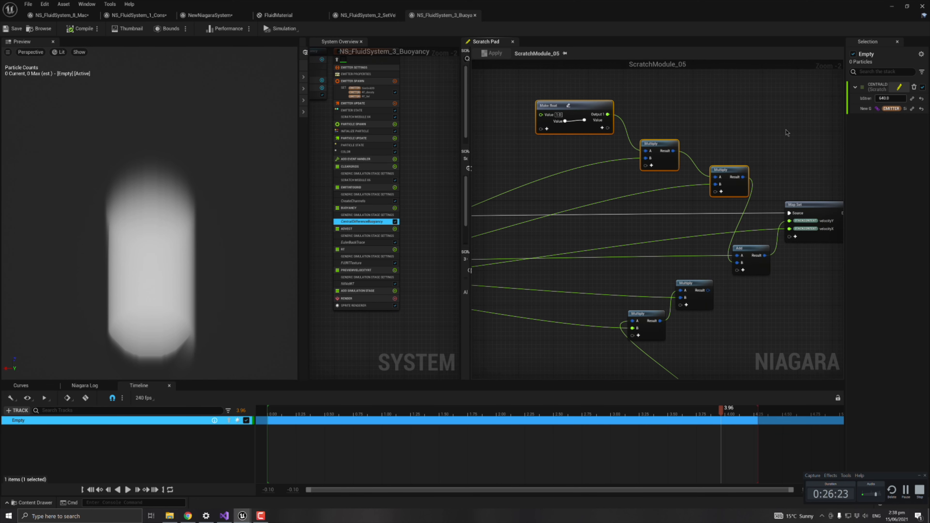
pyautogui.moveTo(622, 182); pyautogui.dragTo(541, 183, button='right')
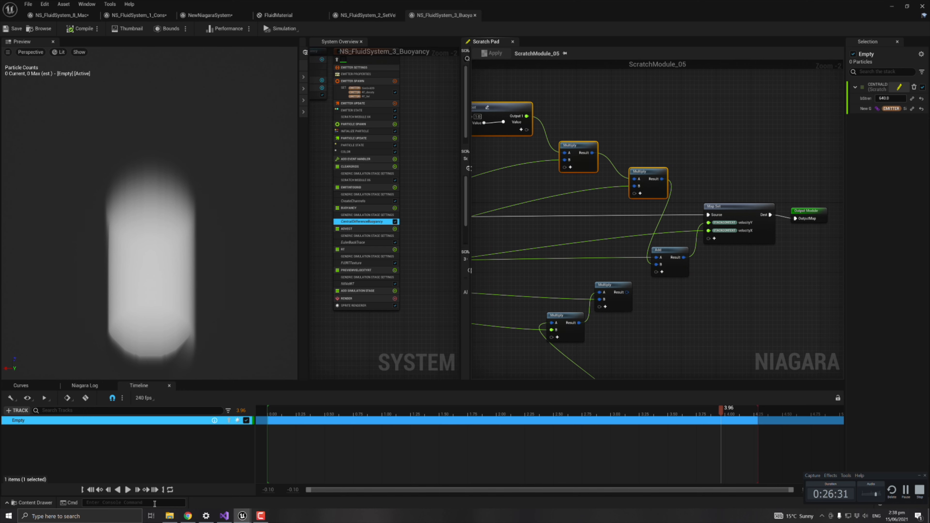
# Resume the preview simulation, and open the Advect stage's EulerBackTrace module graph at the Execution Index to Grid Index node
pyautogui.click(127, 490)
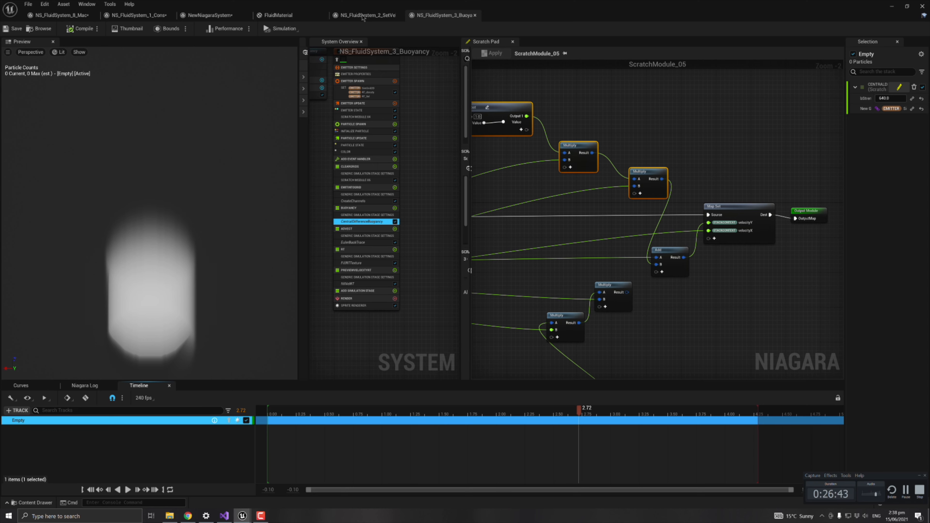
pyautogui.click(371, 242)
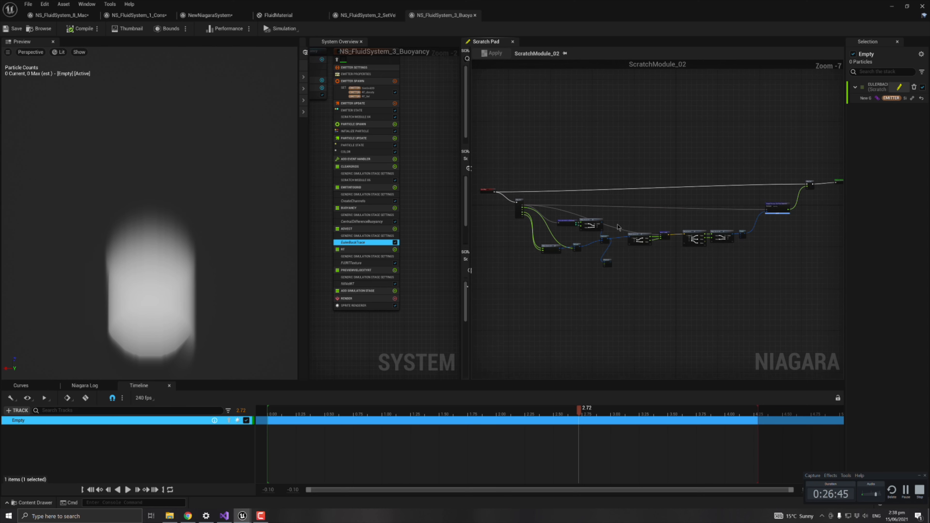
pyautogui.scroll(4, 562, 237)
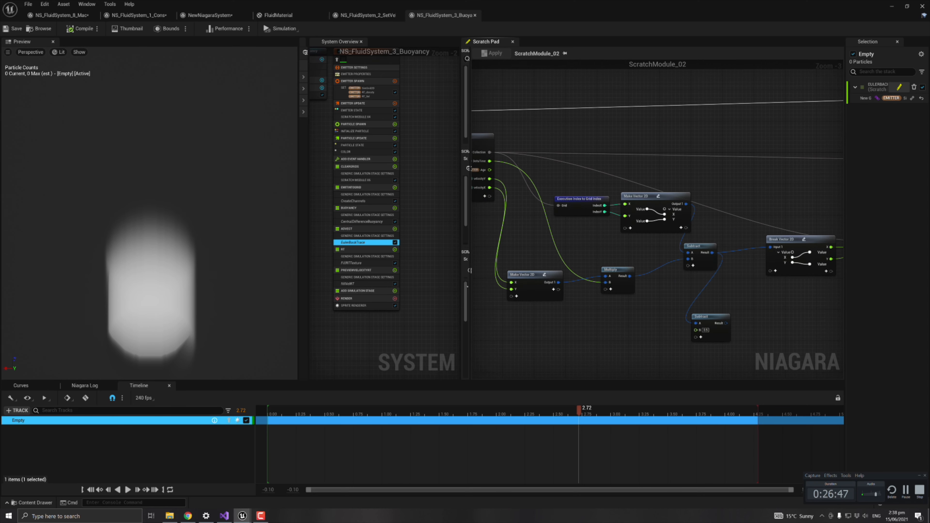
pyautogui.moveTo(595, 203); pyautogui.dragTo(629, 203, button='right')
pyautogui.click(627, 203)
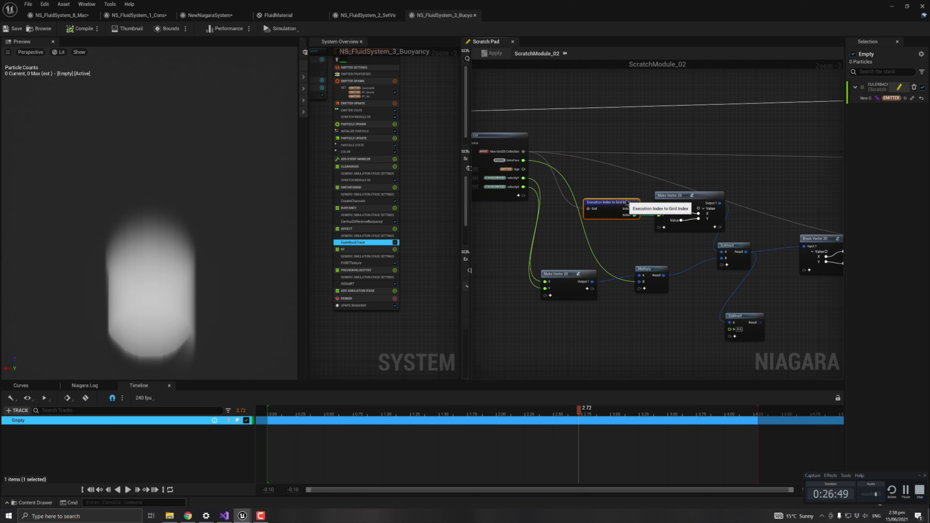
# Nudge the Execution Index to Grid Index node and the velocity Make Vector 2D node slightly in the EulerBackTrace graph
pyautogui.moveTo(626, 201); pyautogui.dragTo(631, 201)
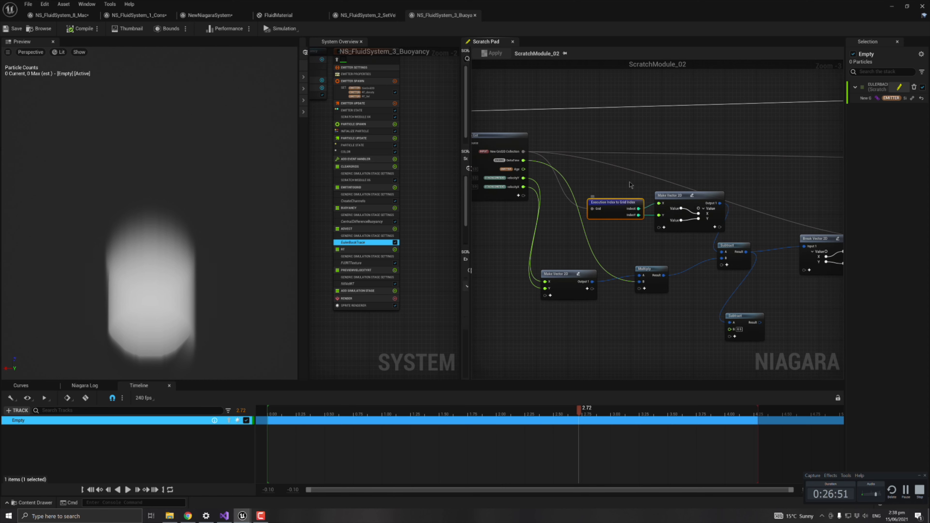
pyautogui.moveTo(630, 182)
pyautogui.mouseDown(button='right')
pyautogui.moveTo(597, 176)
pyautogui.moveTo(619, 172)
pyautogui.mouseUp(button='right')
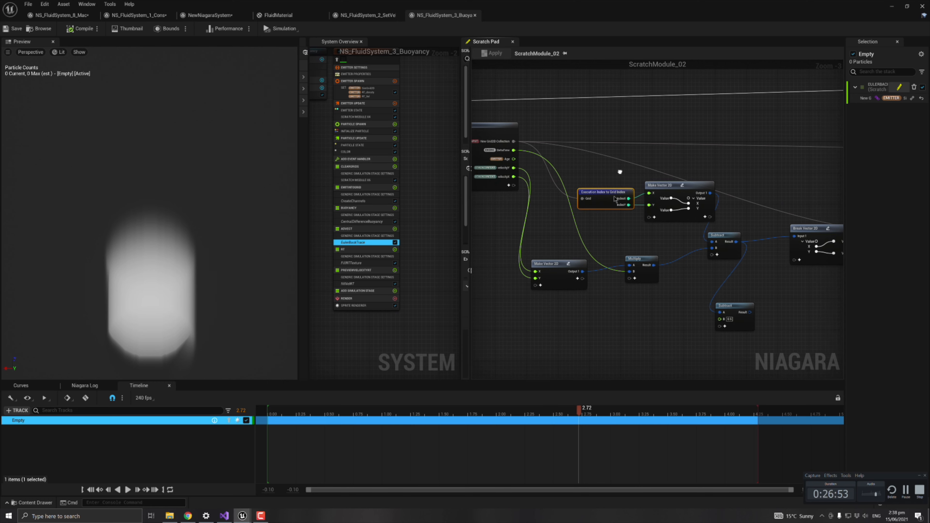
pyautogui.click(567, 261)
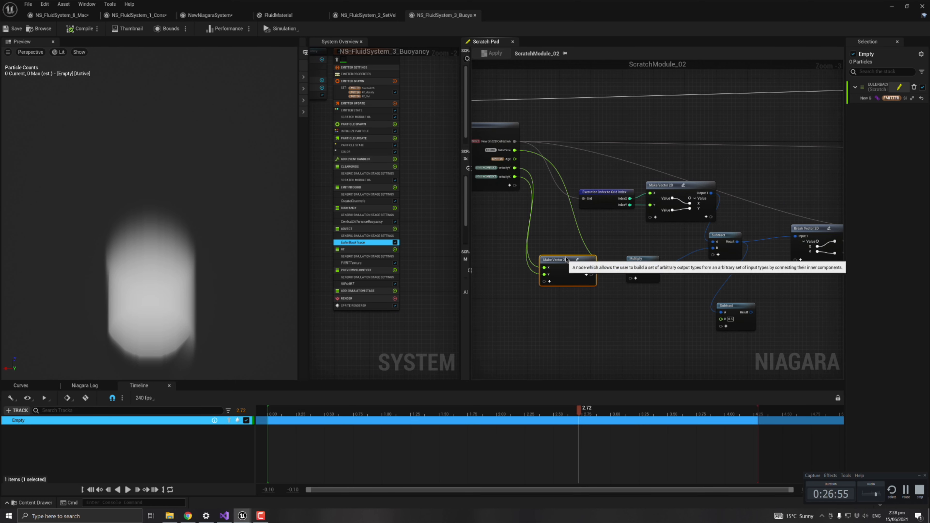
pyautogui.moveTo(567, 262); pyautogui.dragTo(570, 258)
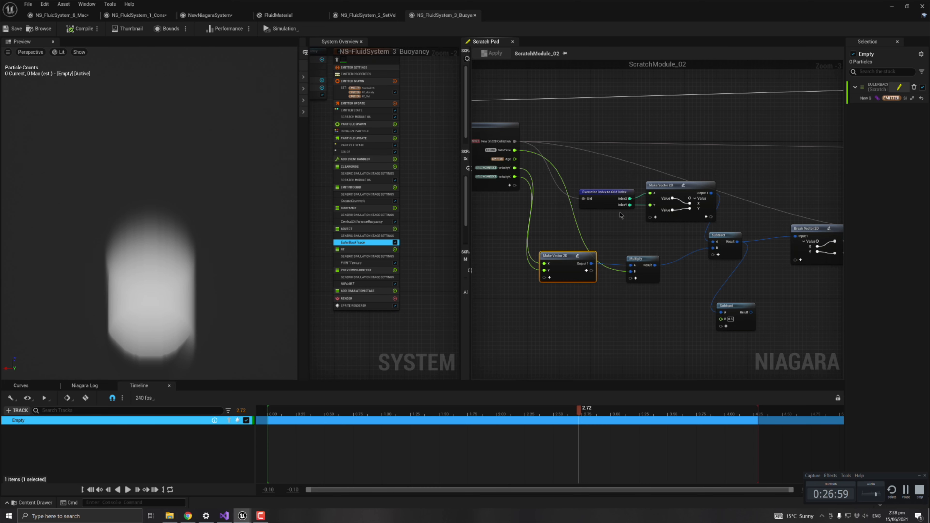
# Check the CentralDifferenceBuoyancy graph, return to EulerBackTrace, and shift the Execution Index to Grid Index node slightly
pyautogui.click(361, 221)
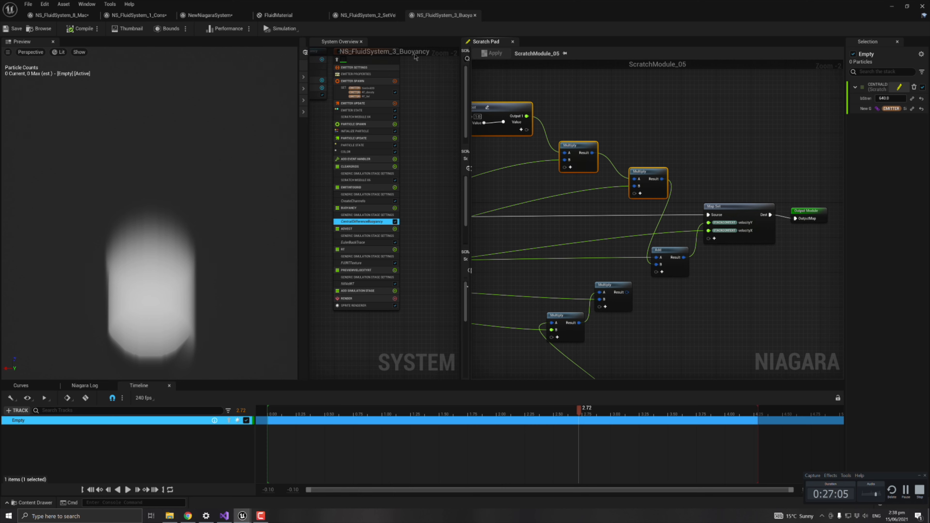
pyautogui.click(361, 242)
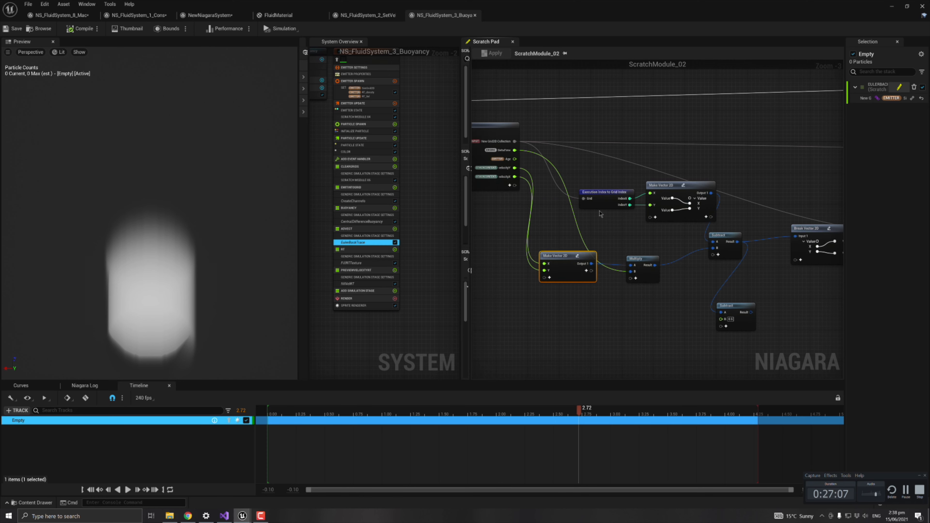
pyautogui.moveTo(617, 198); pyautogui.dragTo(612, 193)
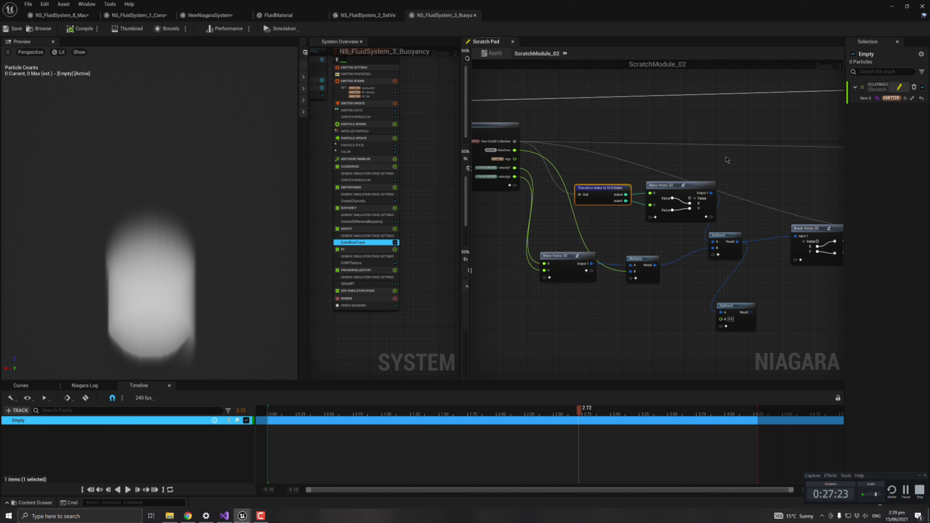
pyautogui.moveTo(754, 163); pyautogui.dragTo(744, 163, button='right')
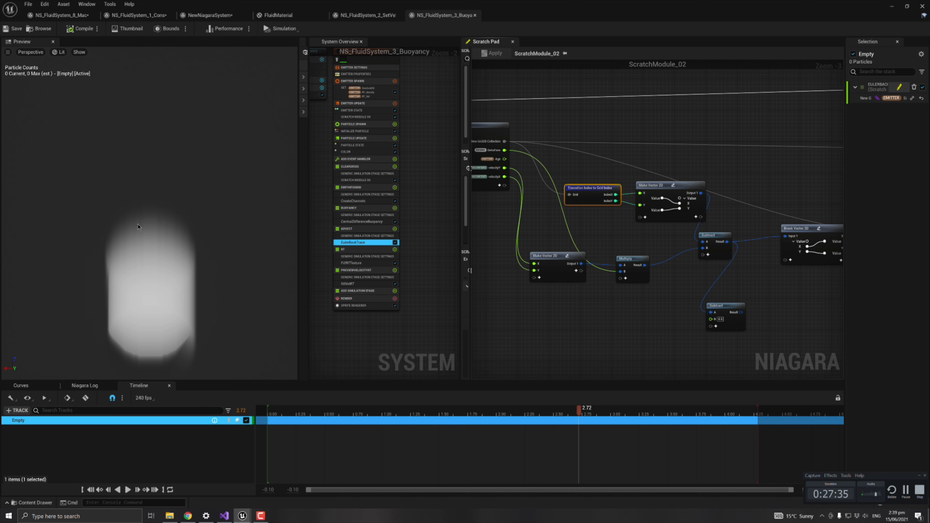
pyautogui.moveTo(543, 226)
pyautogui.mouseDown(button='right')
pyautogui.moveTo(563, 226)
pyautogui.moveTo(542, 234)
pyautogui.mouseUp(button='right')
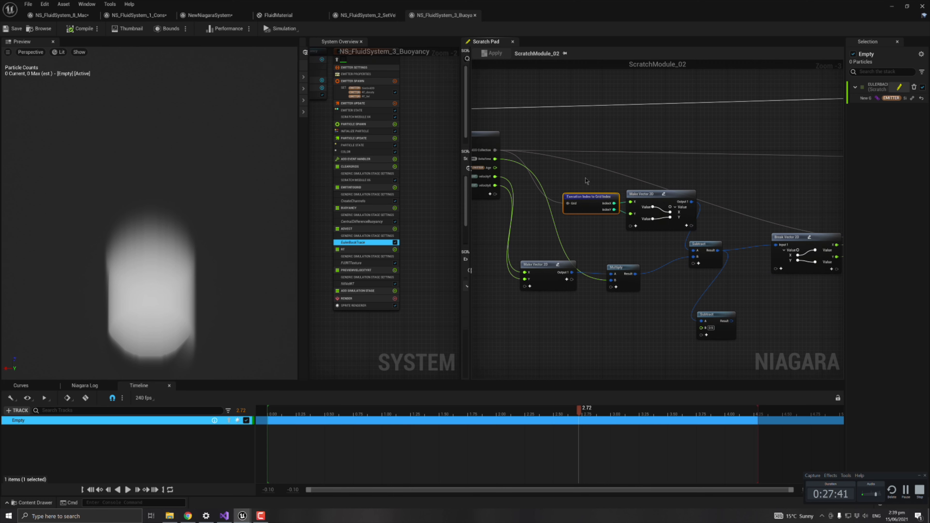
# Select Execution Index to Grid Index with its Make Vector 2D node, and examine how the Multiply node feeds Subtract
pyautogui.keyDown('ctrl'); pyautogui.click(638, 214); pyautogui.keyUp('ctrl')
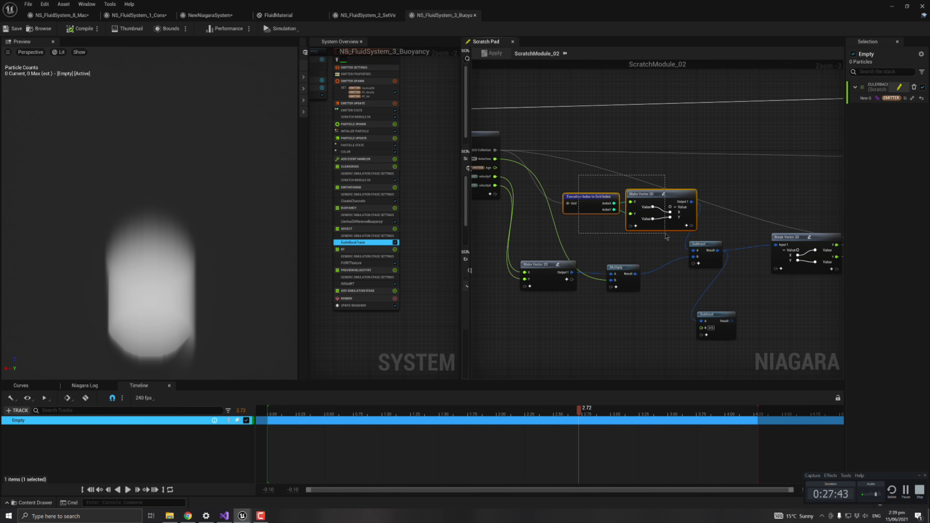
pyautogui.moveTo(660, 251); pyautogui.dragTo(663, 241, button='right')
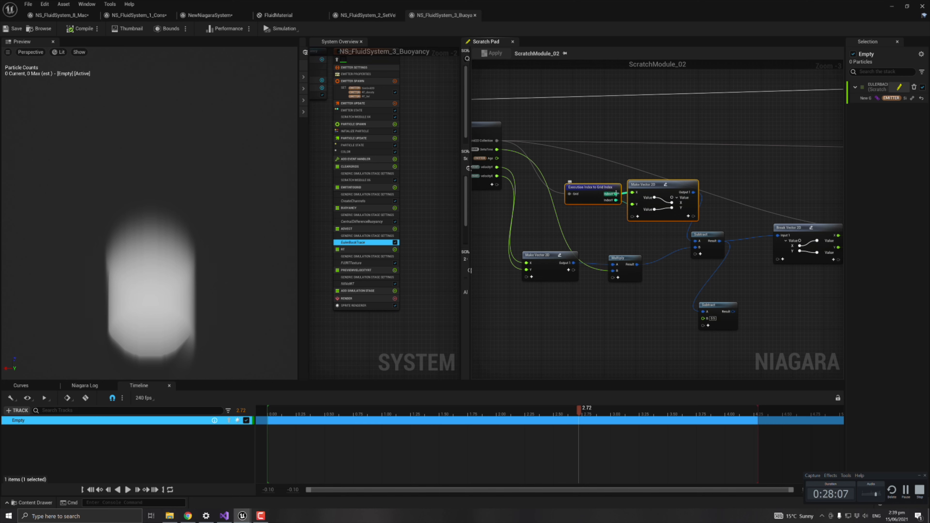
pyautogui.moveTo(601, 232); pyautogui.dragTo(613, 229, button='right')
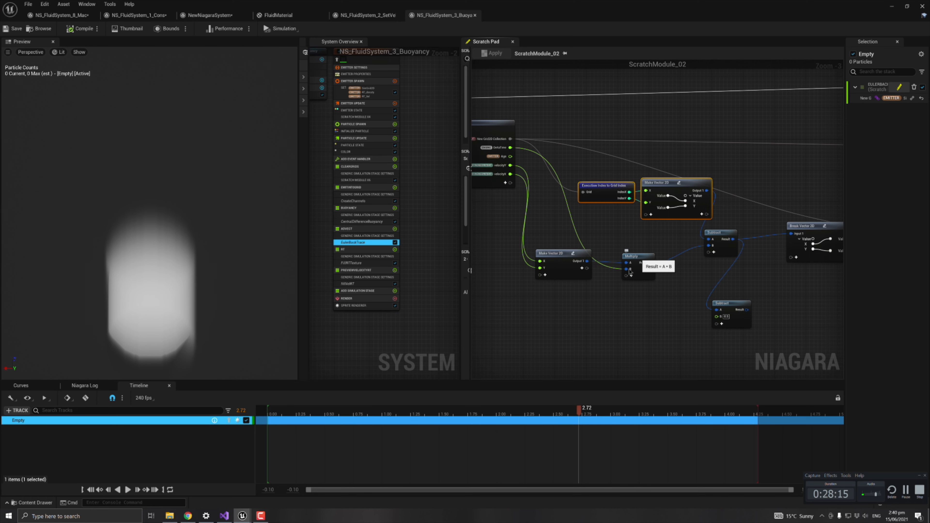
pyautogui.moveTo(647, 231); pyautogui.dragTo(587, 233, button='right')
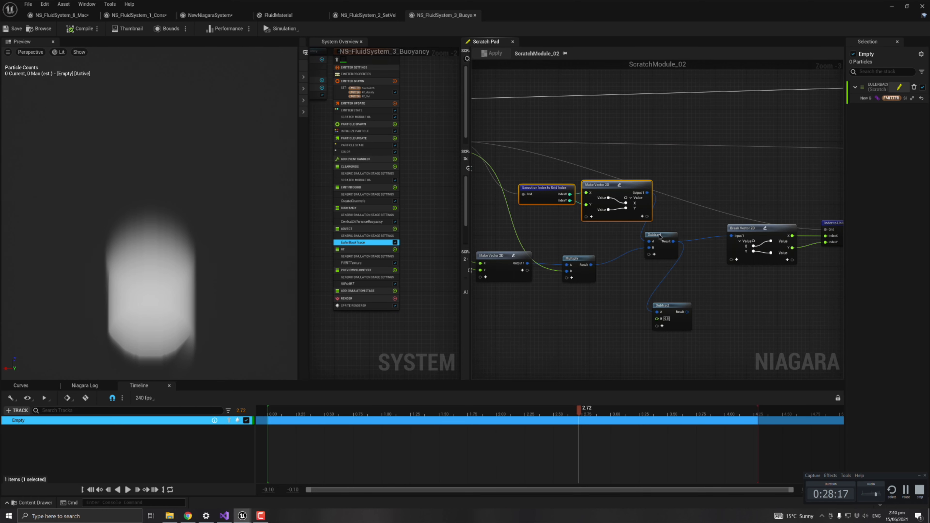
# Move the main Subtract node closer to Break Vector 2D, and delete the extra Subtract node with the unconnected result
pyautogui.moveTo(658, 236); pyautogui.dragTo(677, 228)
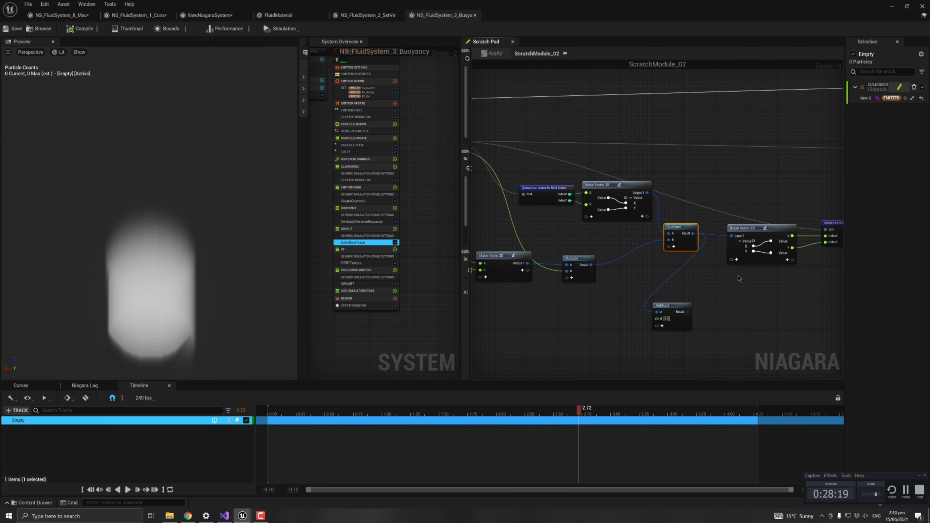
pyautogui.moveTo(739, 277); pyautogui.dragTo(672, 282, button='right')
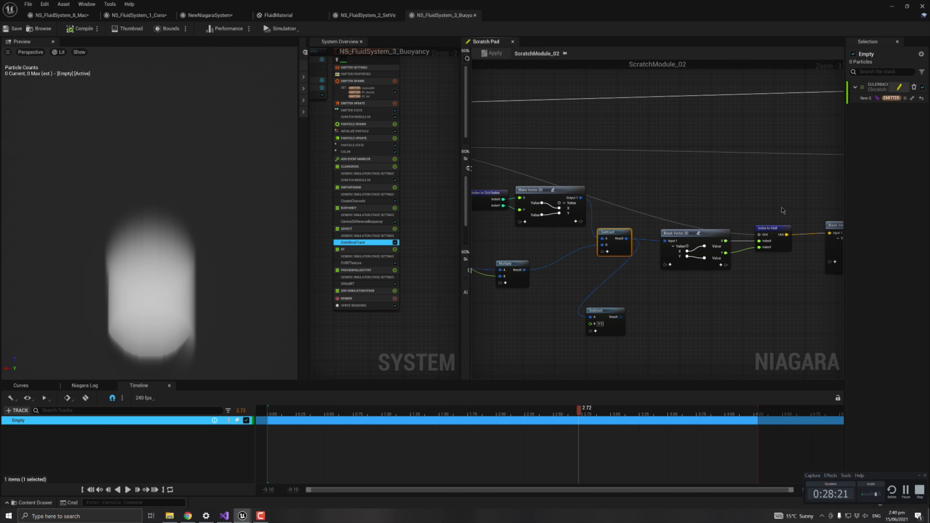
pyautogui.click(615, 328)
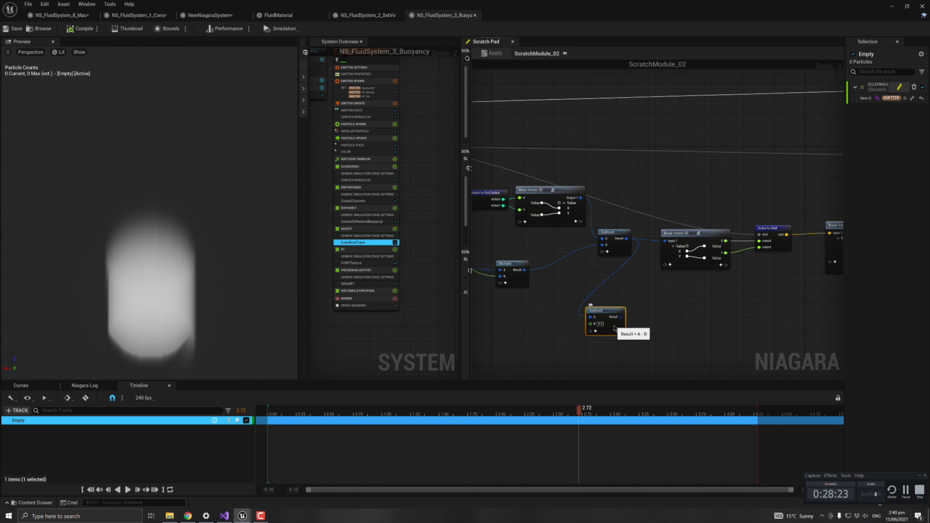
pyautogui.press('Delete')
# Move the Execution Index to Grid Index node and its Make Vector 2D node together, further away from Subtract
pyautogui.moveTo(688, 301); pyautogui.dragTo(751, 311, button='right')
pyautogui.moveTo(539, 182); pyautogui.dragTo(592, 222)
pyautogui.moveTo(639, 202); pyautogui.dragTo(602, 210)
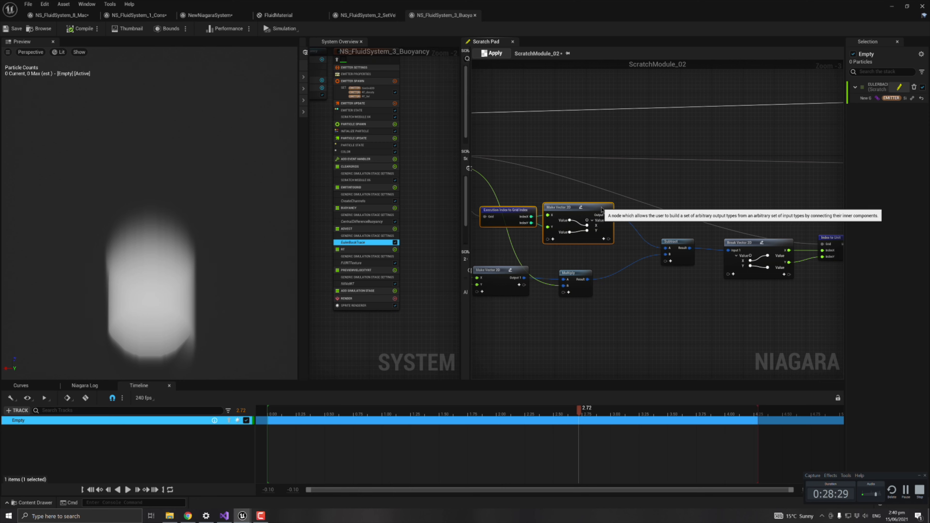
# Review the index and velocity inputs of Subtract, and move the Multiply node closer to Subtract
pyautogui.moveTo(543, 190); pyautogui.dragTo(582, 187, button='right')
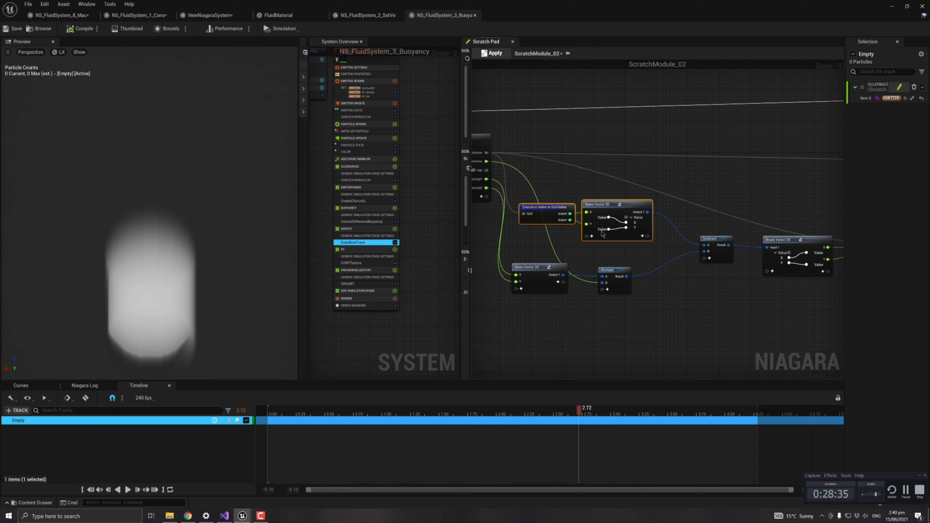
pyautogui.moveTo(658, 252)
pyautogui.mouseDown(button='right')
pyautogui.moveTo(611, 252)
pyautogui.moveTo(675, 251)
pyautogui.mouseUp(button='right')
pyautogui.moveTo(754, 314); pyautogui.dragTo(629, 296, button='right')
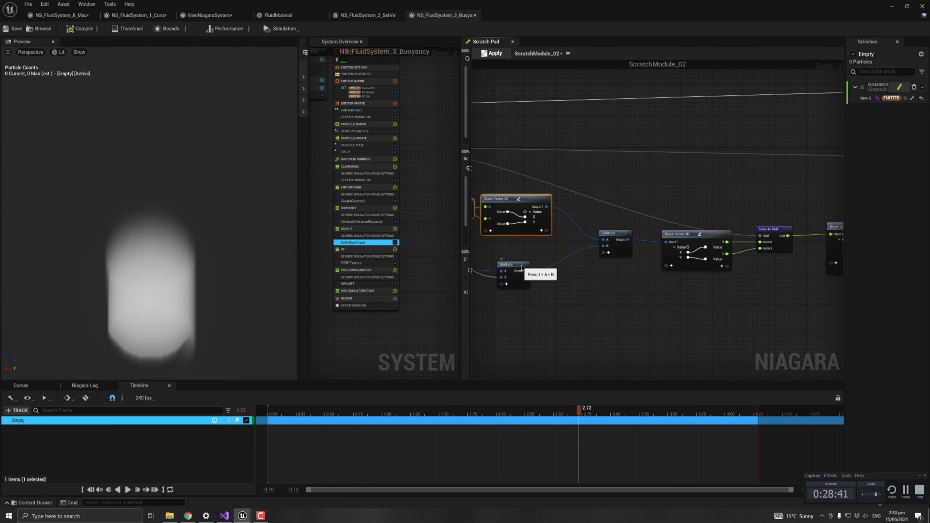
pyautogui.moveTo(523, 268); pyautogui.dragTo(541, 264)
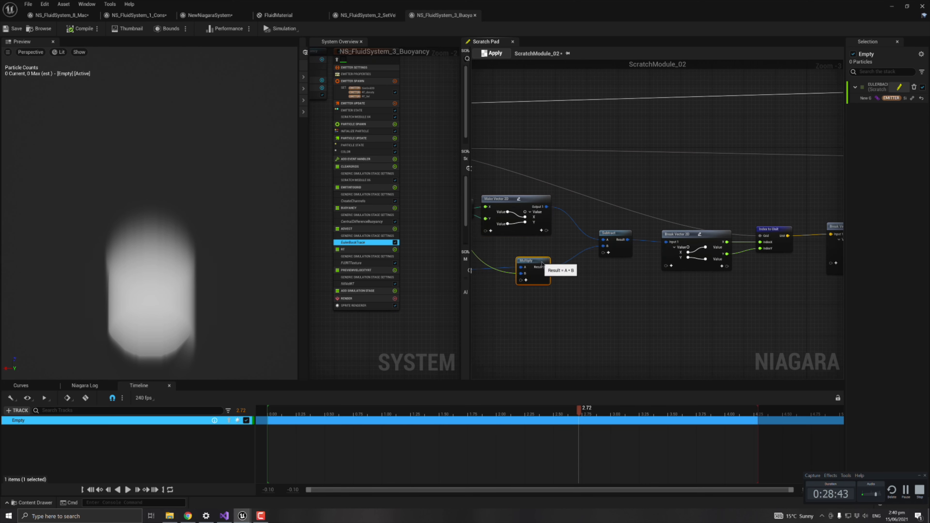
# Shift the Break Vector 2D node slightly towards Subtract, and check how the Subtract result feeds it
pyautogui.moveTo(629, 289); pyautogui.dragTo(600, 300, button='right')
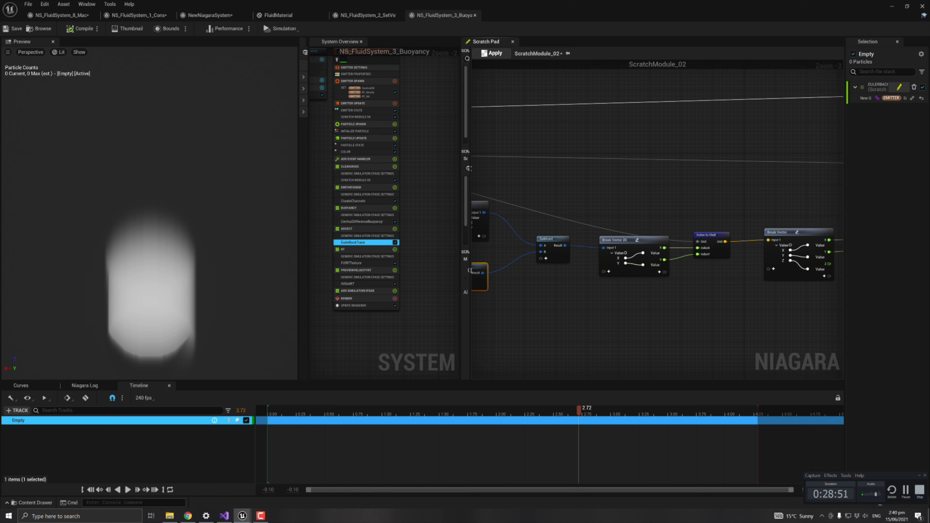
pyautogui.moveTo(711, 310); pyautogui.dragTo(658, 304, button='right')
pyautogui.moveTo(599, 242); pyautogui.dragTo(591, 246)
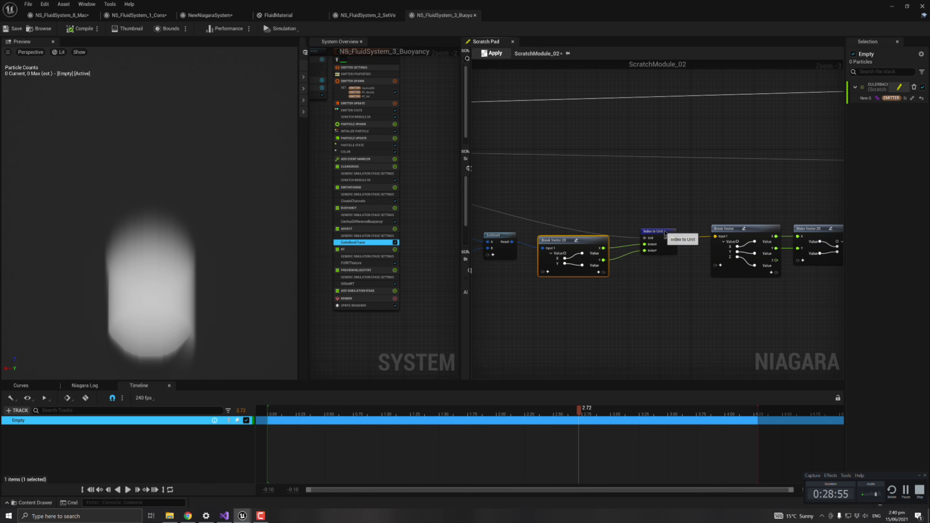
pyautogui.moveTo(570, 249); pyautogui.dragTo(631, 242, button='right')
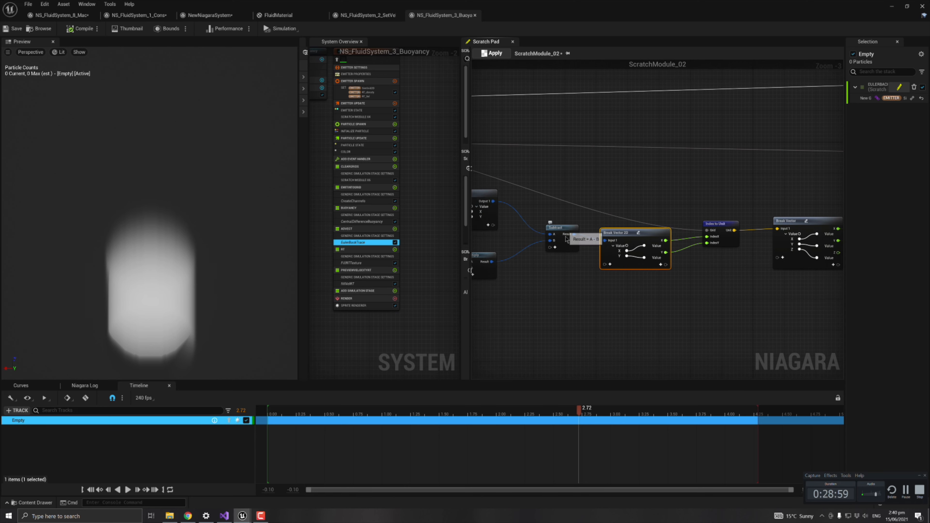
# Shift the Index to Unit node slightly, and follow its Unit output towards Break Vector, Make Vector 2D and Clamp
pyautogui.moveTo(701, 201); pyautogui.dragTo(611, 202, button='right')
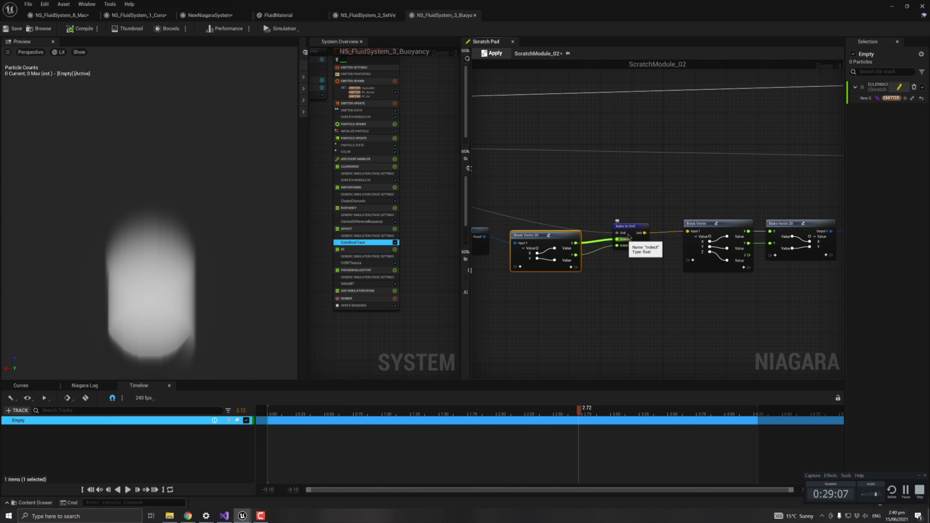
pyautogui.moveTo(638, 226)
pyautogui.mouseDown()
pyautogui.moveTo(627, 221)
pyautogui.moveTo(641, 233)
pyautogui.mouseUp()
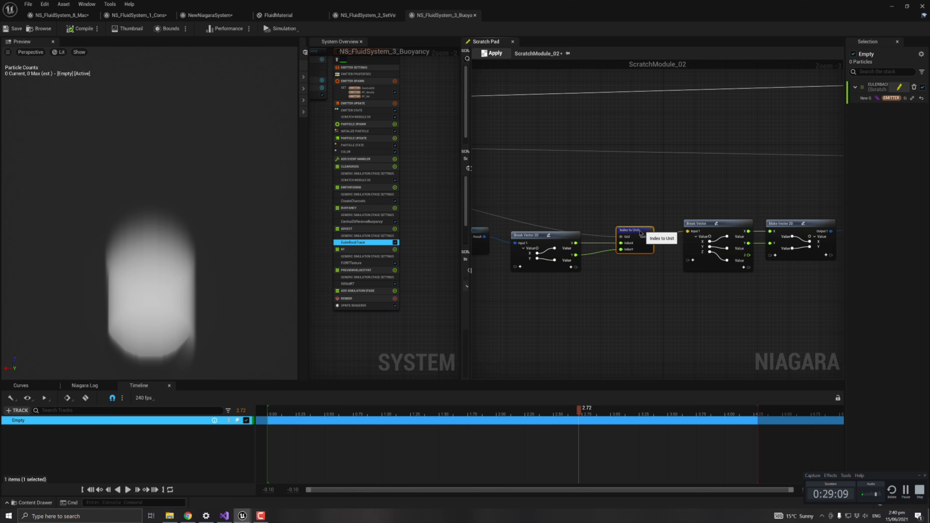
pyautogui.moveTo(658, 209); pyautogui.dragTo(612, 209, button='right')
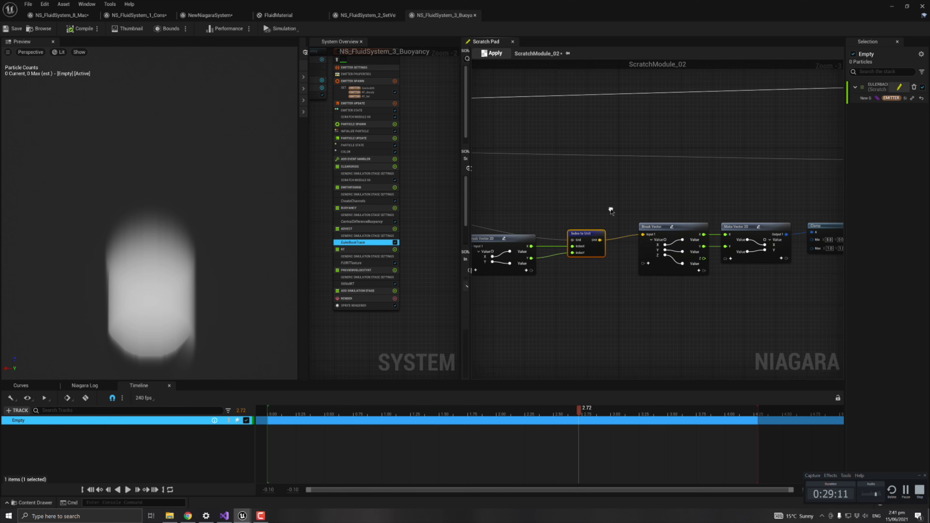
pyautogui.moveTo(674, 188); pyautogui.dragTo(626, 195, button='right')
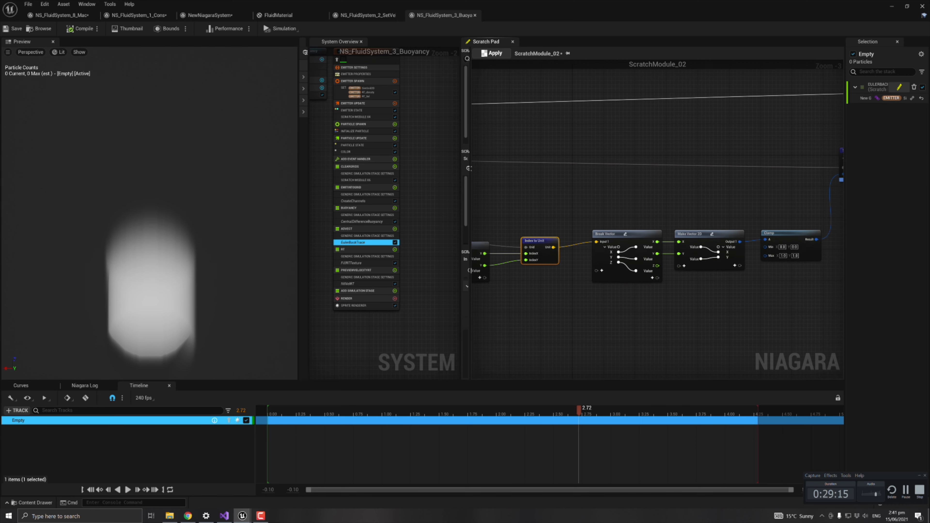
pyautogui.moveTo(608, 202); pyautogui.dragTo(599, 202, button='right')
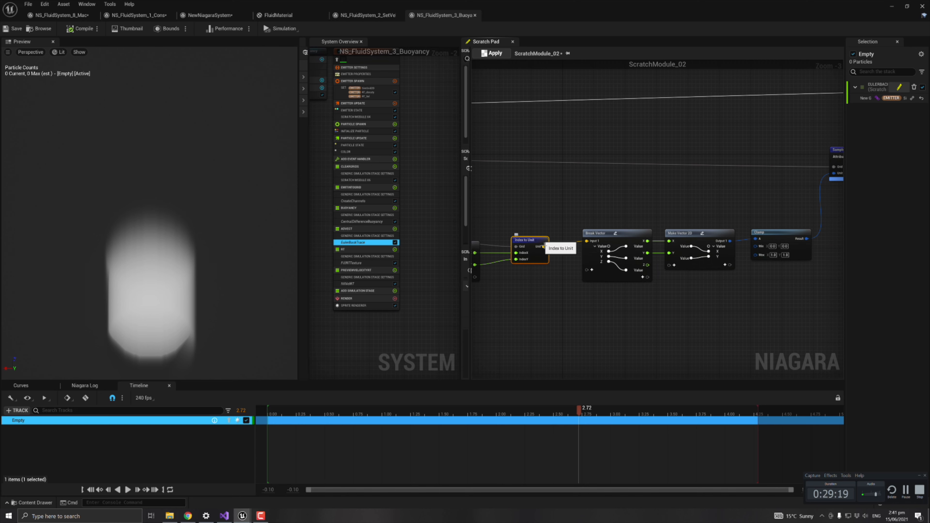
# Select the Break Vector and Make Vector 2D nodes after Index to Unit, and hide the internal wiring switchboard on both
pyautogui.moveTo(584, 192); pyautogui.dragTo(720, 306)
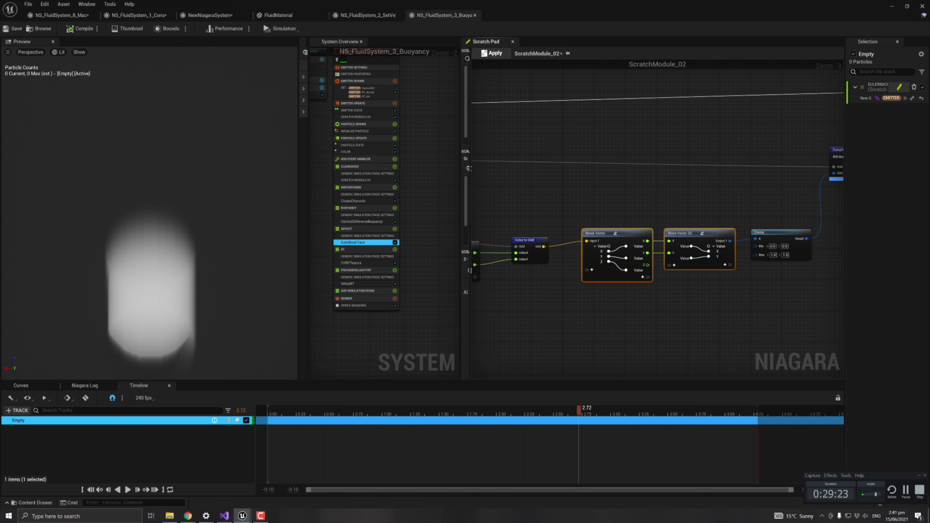
pyautogui.moveTo(615, 226); pyautogui.dragTo(607, 230, button='right')
pyautogui.click(608, 238)
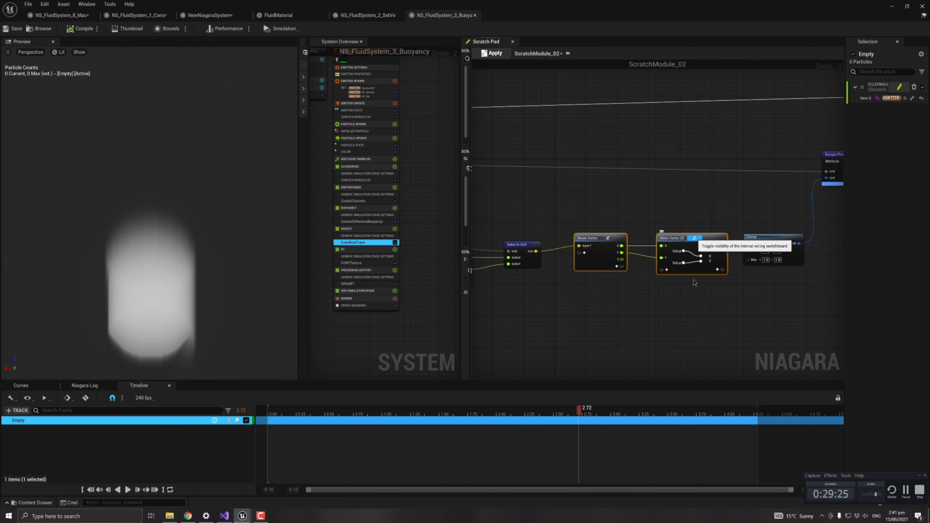
pyautogui.click(694, 238)
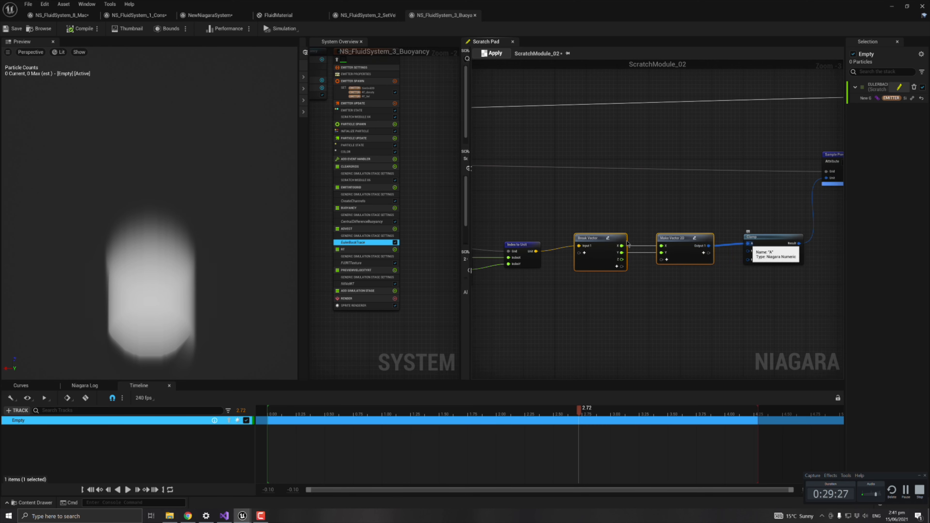
# Place the Make Vector 2D node directly beside Break Vector, and select both nodes
pyautogui.moveTo(621, 240)
pyautogui.mouseDown()
pyautogui.moveTo(637, 240)
pyautogui.moveTo(625, 240)
pyautogui.mouseUp()
pyautogui.click(700, 229)
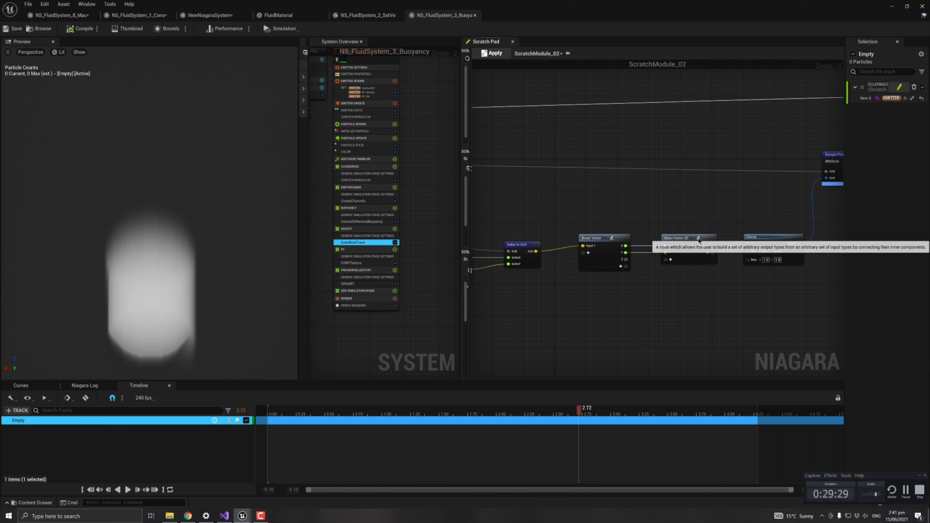
pyautogui.moveTo(707, 238); pyautogui.dragTo(681, 239)
pyautogui.moveTo(680, 217); pyautogui.dragTo(578, 271)
pyautogui.moveTo(702, 286); pyautogui.dragTo(680, 289, button='right')
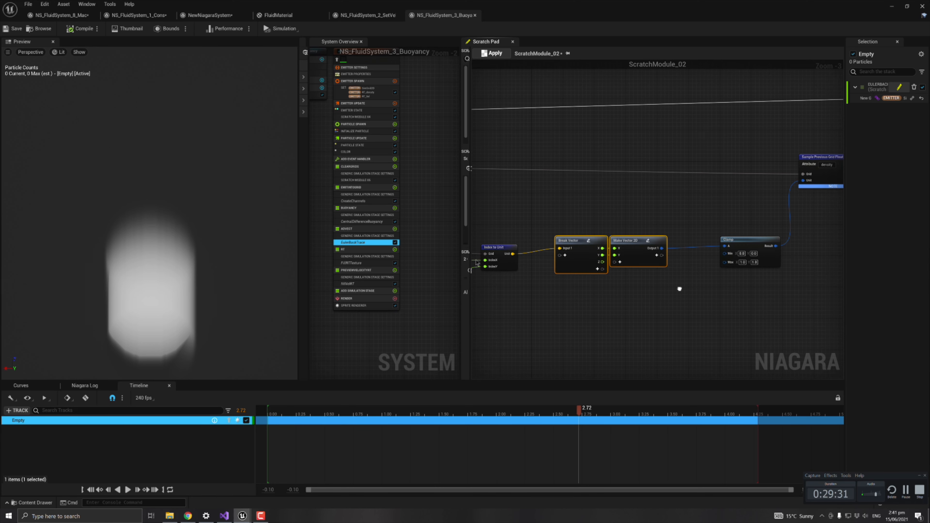
# Reselect the vector conversion nodes, and trace their output through Clamp into the Sample Previous Grid Float Value node for density
pyautogui.moveTo(715, 212); pyautogui.dragTo(703, 213, button='right')
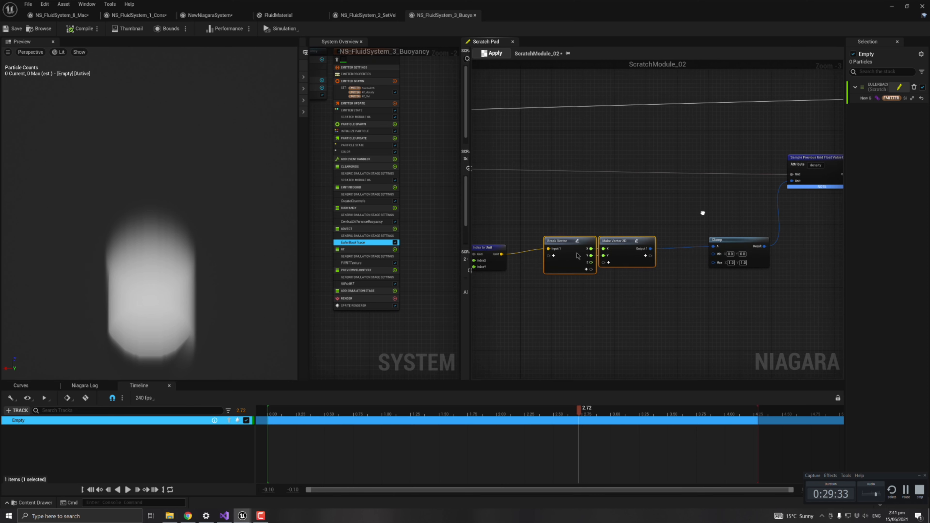
pyautogui.moveTo(584, 213); pyautogui.dragTo(668, 303)
pyautogui.moveTo(686, 302); pyautogui.dragTo(609, 311, button='right')
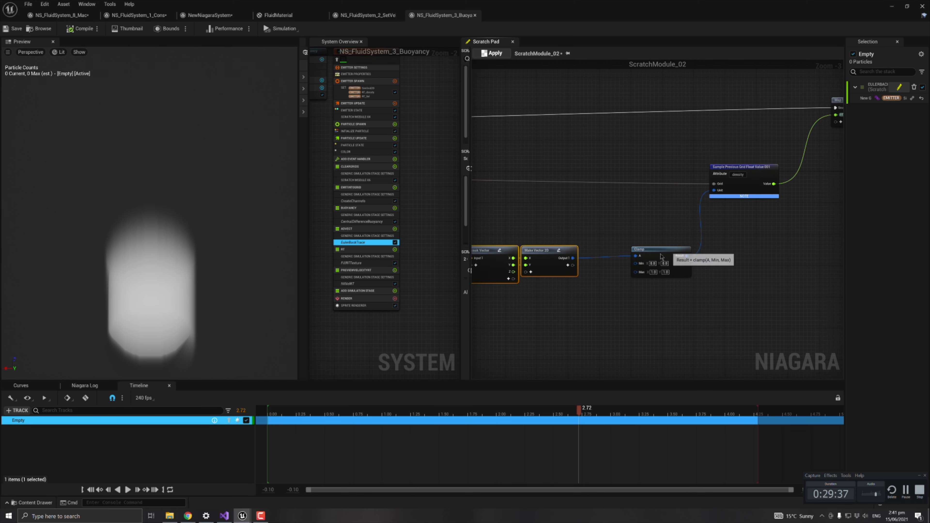
# Move the Clamp node closer to Make Vector 2D, and trace the sampled density value into Map Set's StackContext density and the Output Module
pyautogui.moveTo(661, 257); pyautogui.dragTo(635, 271)
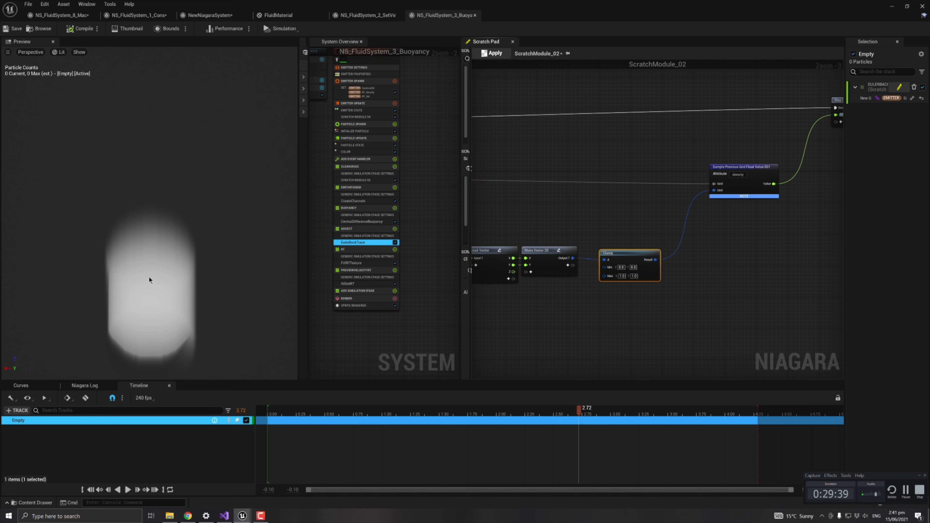
pyautogui.scroll(-5, 149, 278)
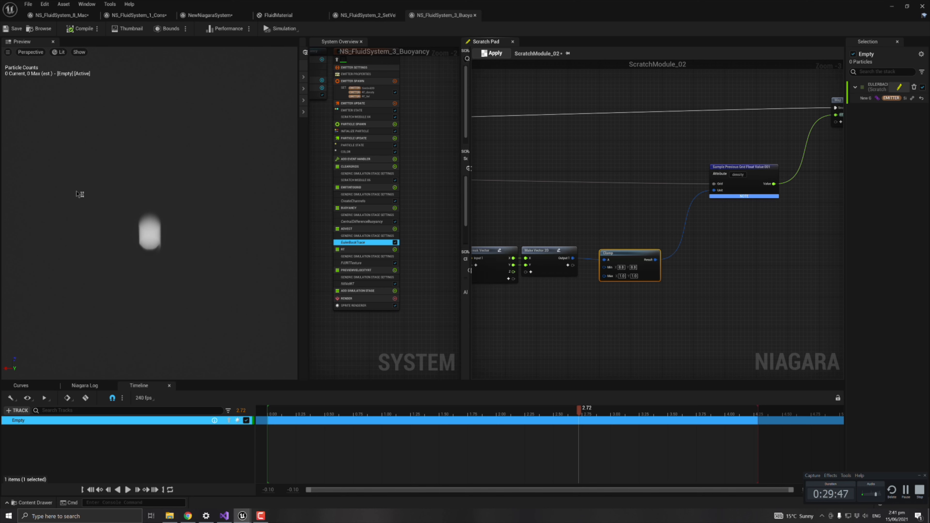
pyautogui.scroll(4, 160, 256)
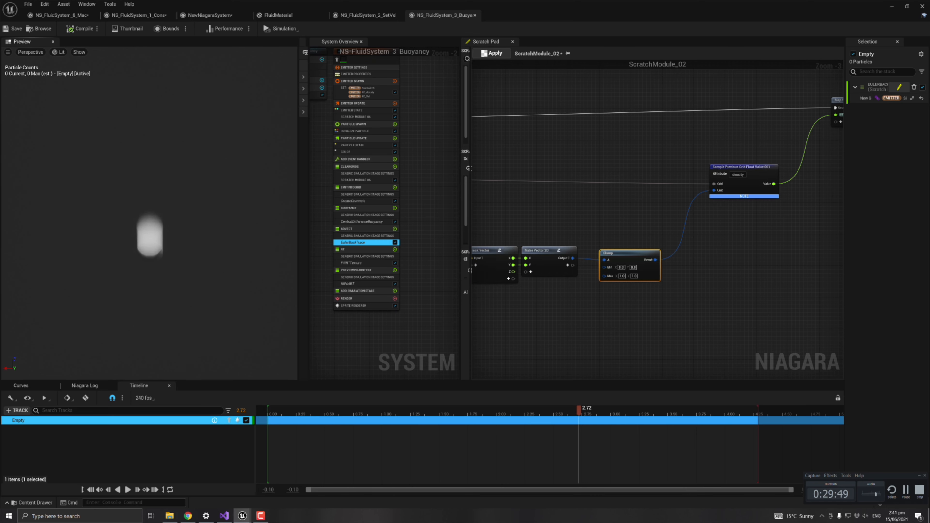
pyautogui.moveTo(654, 207); pyautogui.dragTo(541, 282, button='right')
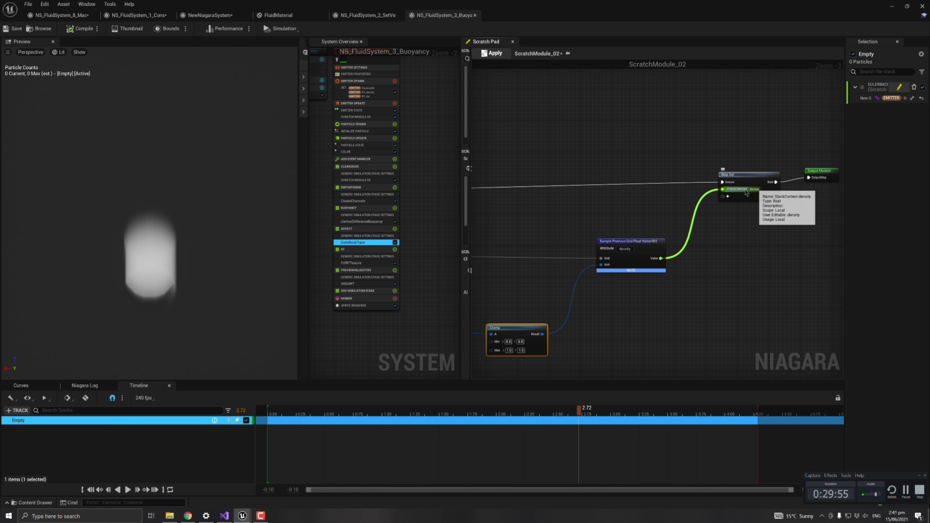
pyautogui.scroll(-2, 548, 220)
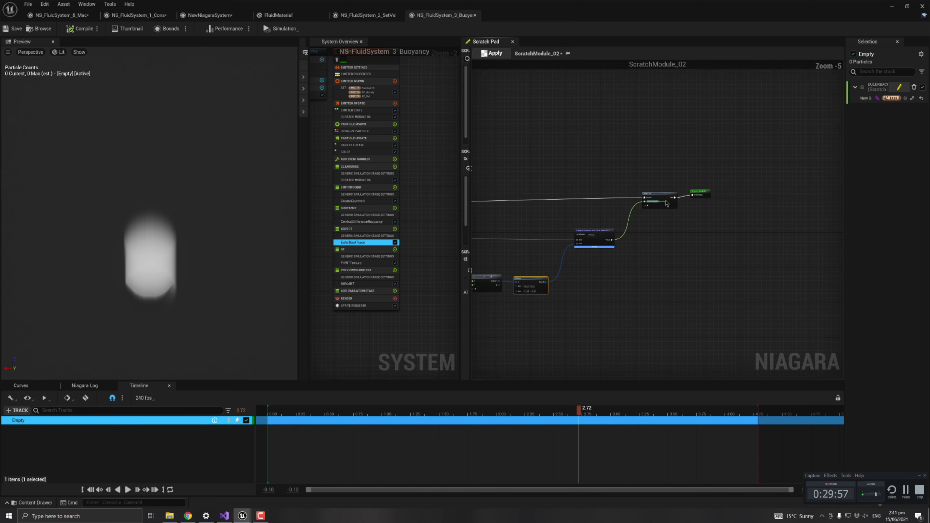
pyautogui.scroll(3, 666, 204)
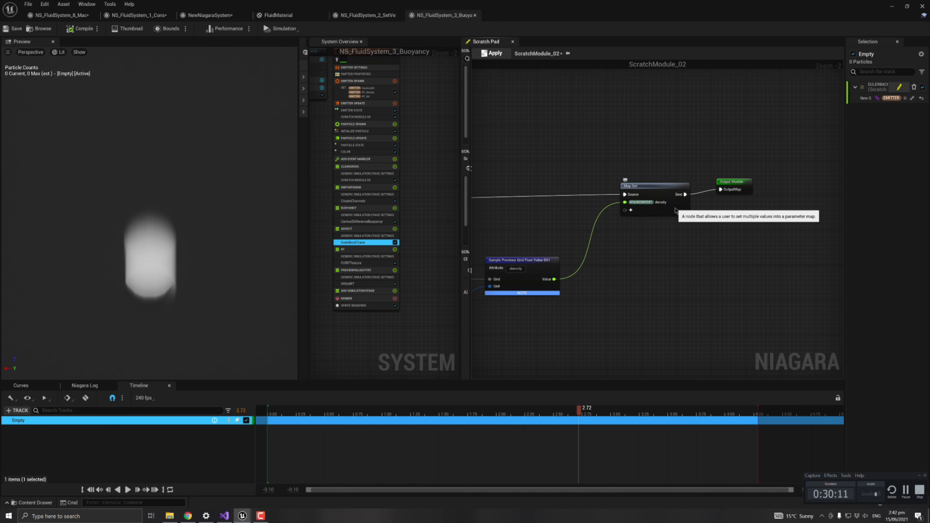
pyautogui.moveTo(642, 234); pyautogui.dragTo(566, 220, button='right')
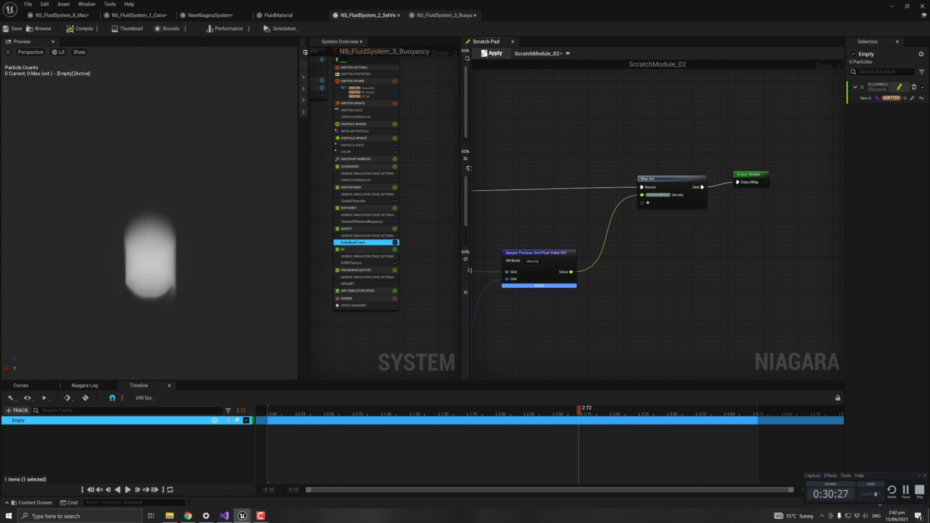
# Open the NS_FluidSystem_4_Turbulence system from the ThirdPersonBP Niagara content folder and find its Empty emitter
pyautogui.click(892, 7)
pyautogui.hotkey('ctrl', 'space')
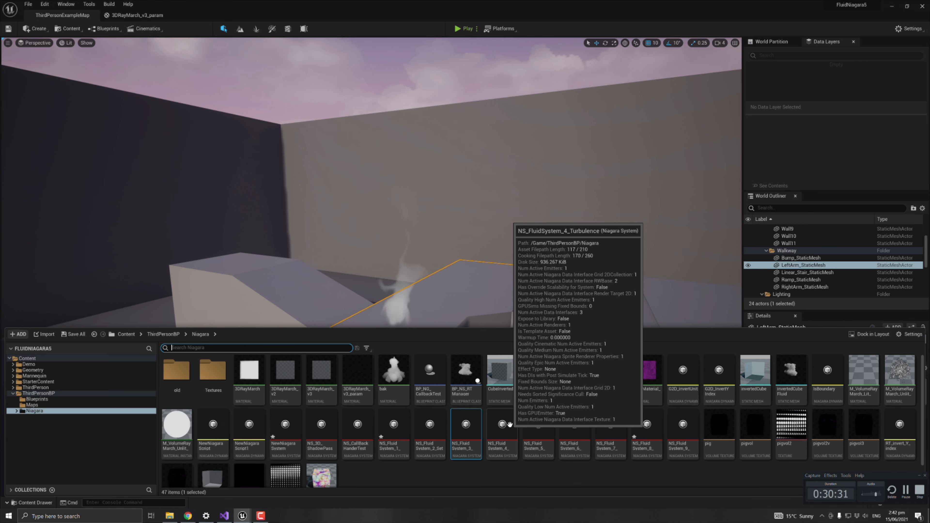
pyautogui.doubleClick(502, 426)
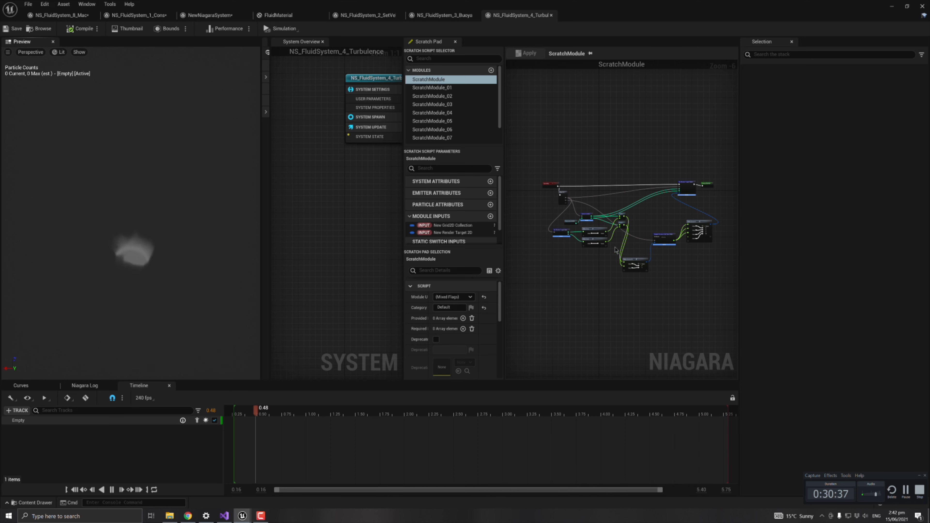
pyautogui.moveTo(285, 250); pyautogui.dragTo(260, 272, button='right')
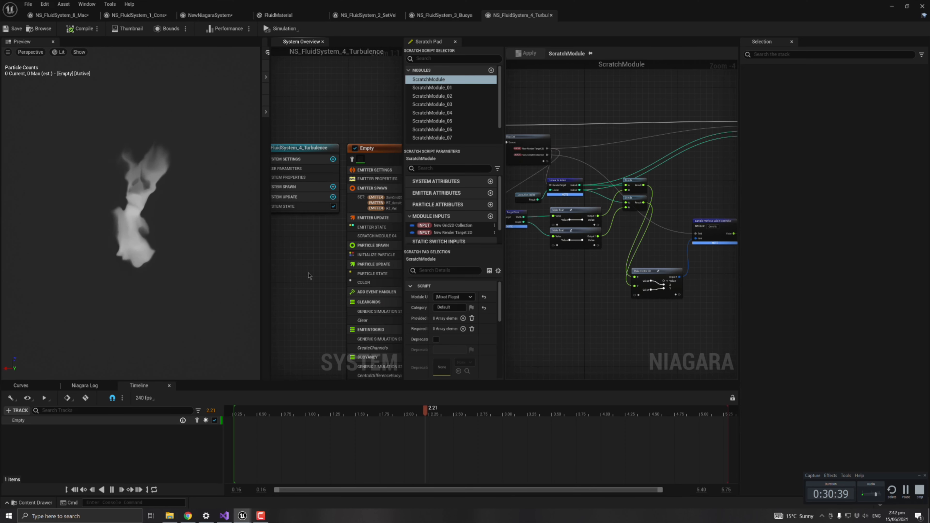
# Open the CentralDifferenceBuoyancy module in the Buoyancy stage and examine its multiply and add nodes feeding the Map Set velocity outputs
pyautogui.moveTo(316, 260); pyautogui.dragTo(270, 180, button='right')
pyautogui.moveTo(341, 296); pyautogui.dragTo(323, 225, button='right')
pyautogui.click(322, 225)
pyautogui.rightClick(323, 225)
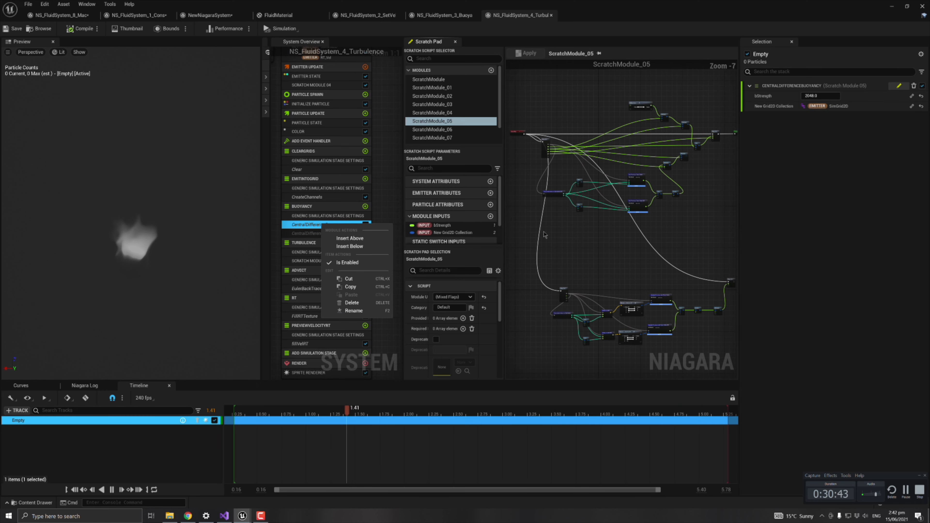
pyautogui.click(587, 242)
pyautogui.scroll(4, 623, 227)
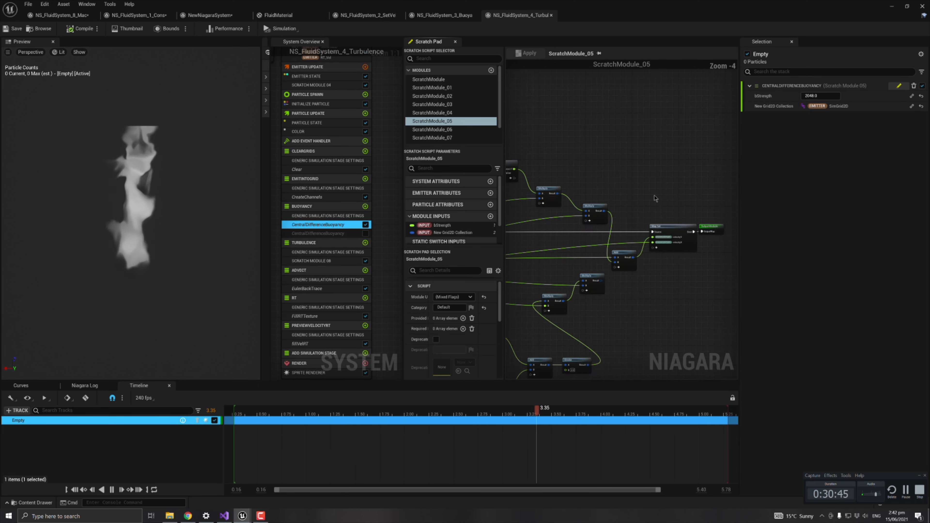
pyautogui.moveTo(619, 202); pyautogui.dragTo(684, 195, button='right')
pyautogui.moveTo(575, 133)
pyautogui.mouseDown(button='right')
pyautogui.moveTo(544, 135)
pyautogui.moveTo(576, 133)
pyautogui.mouseUp(button='right')
pyautogui.scroll(-4, 632, 290)
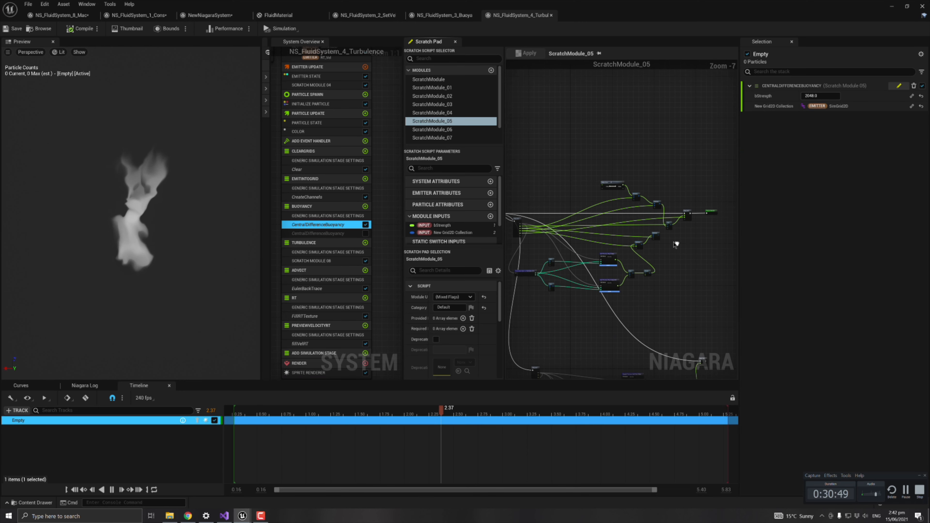
pyautogui.moveTo(667, 235); pyautogui.dragTo(534, 337)
pyautogui.scroll(4, 623, 243)
pyautogui.moveTo(650, 226); pyautogui.dragTo(583, 314, button='right')
pyautogui.moveTo(580, 136); pyautogui.dragTo(536, 116, button='right')
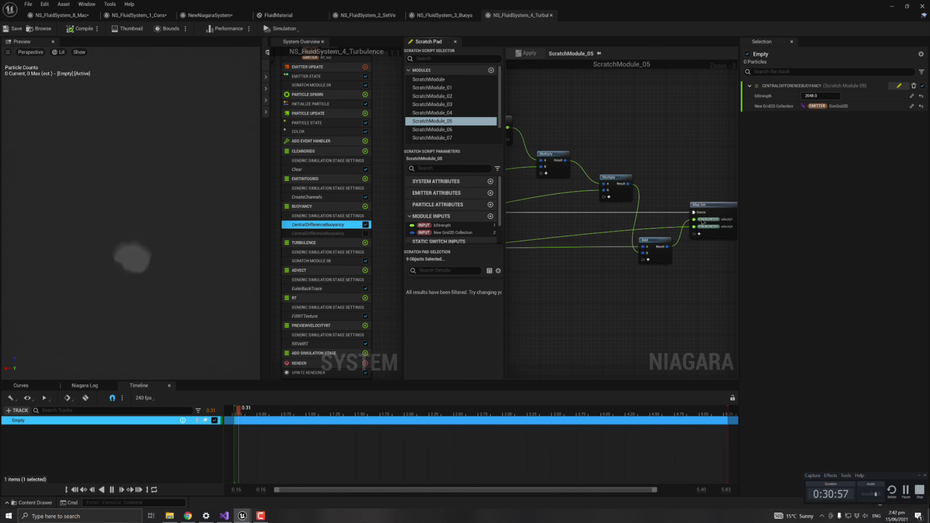
# Open Scratch Module 08 in the Turbulence stage and trace its graph from the vector nodes to the Map Set velocity outputs
pyautogui.click(318, 260)
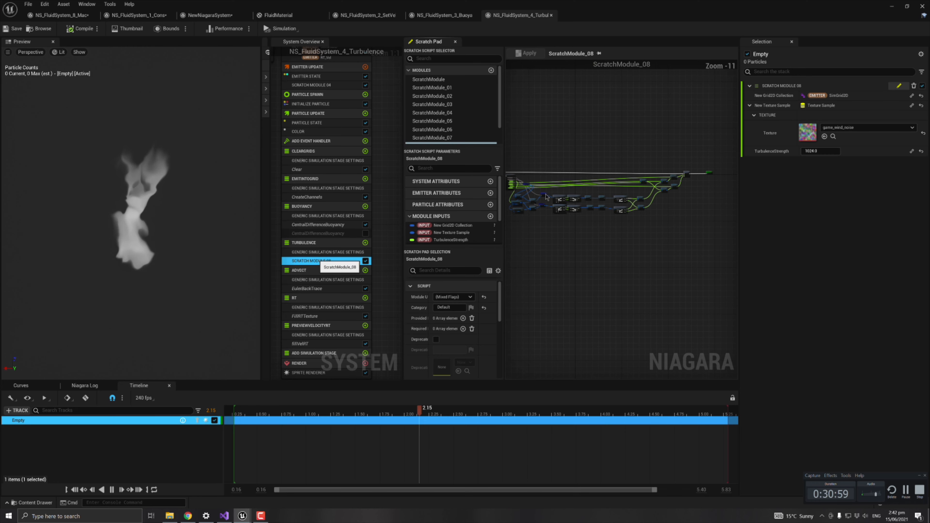
pyautogui.scroll(5, 549, 229)
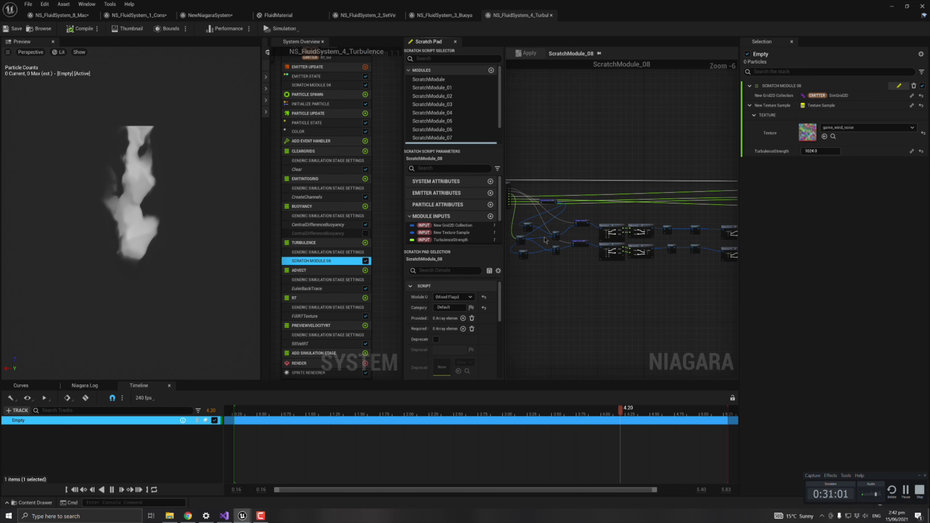
pyautogui.scroll(5, 635, 229)
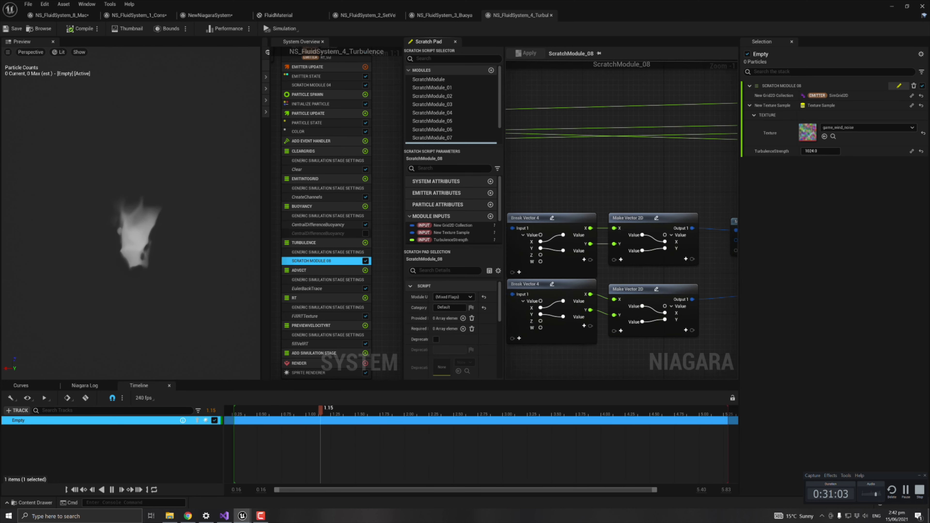
pyautogui.moveTo(729, 148); pyautogui.dragTo(631, 189, button='right')
pyautogui.moveTo(721, 296); pyautogui.dragTo(565, 299, button='right')
pyautogui.moveTo(714, 186); pyautogui.dragTo(558, 188, button='right')
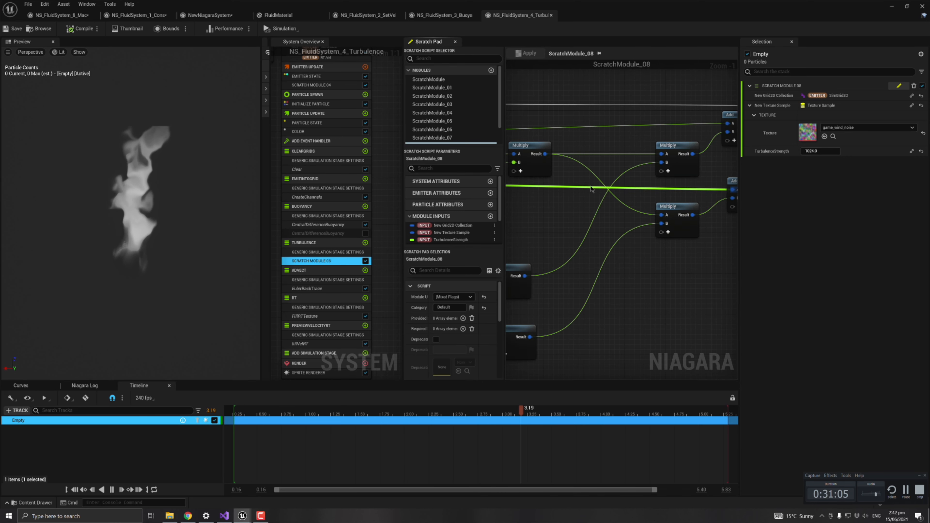
pyautogui.moveTo(726, 160); pyautogui.dragTo(632, 193, button='right')
pyautogui.moveTo(680, 164); pyautogui.dragTo(616, 171, button='right')
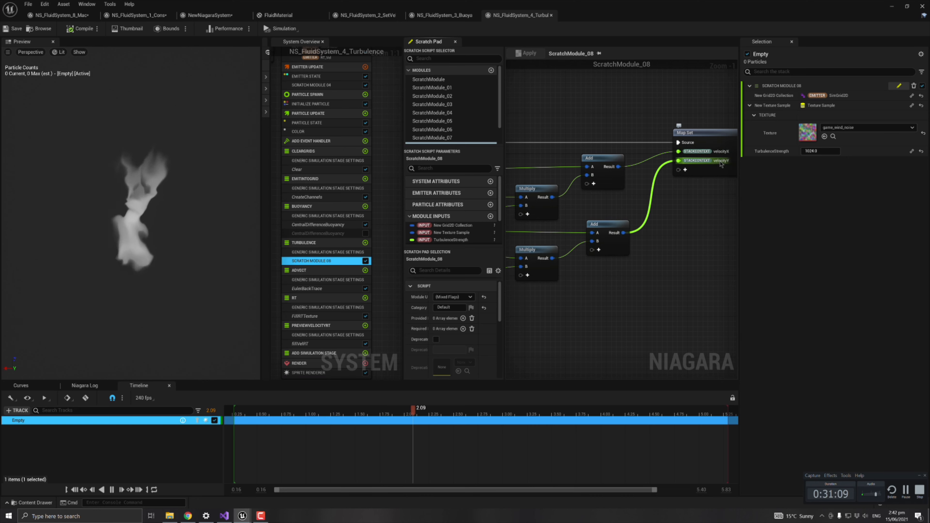
# Open the EulerBackTrace module in the Advect stage and examine how its grid index and multiplied velocity feed the Subtract node
pyautogui.click(319, 287)
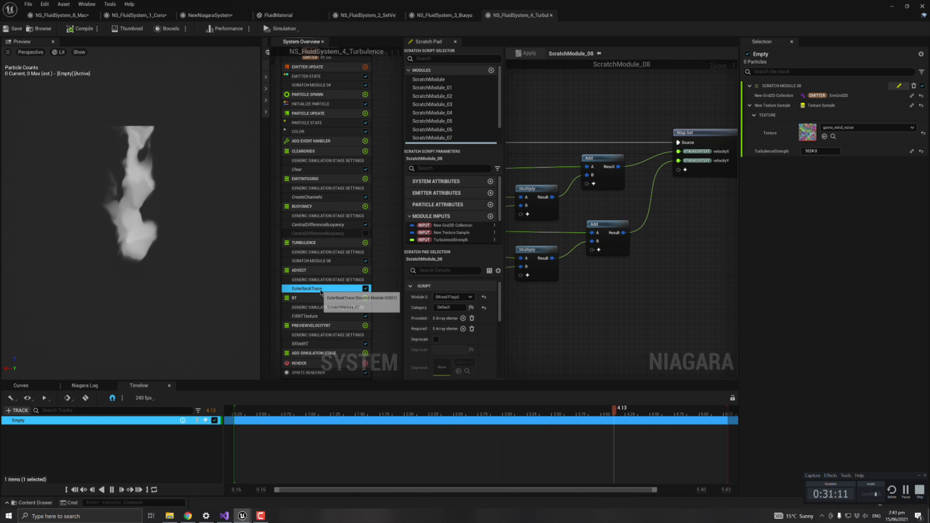
pyautogui.scroll(4, 645, 223)
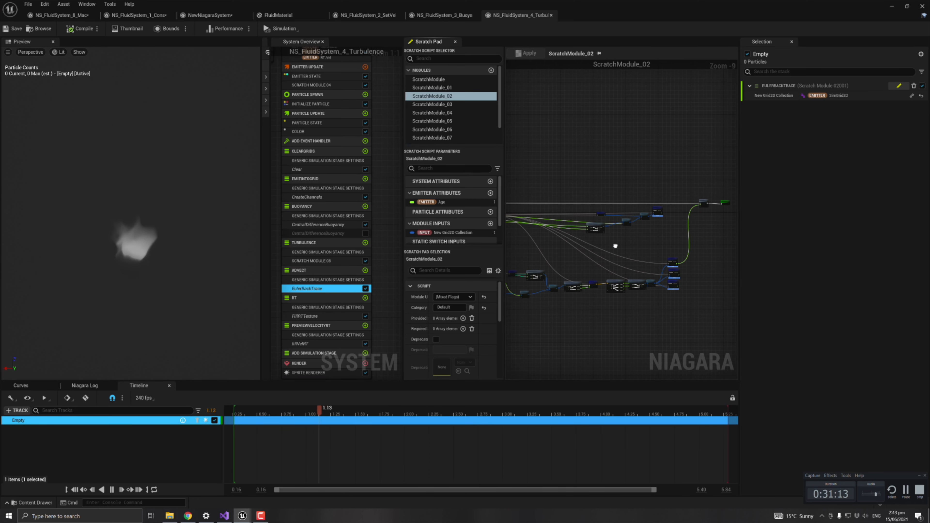
pyautogui.scroll(3, 576, 263)
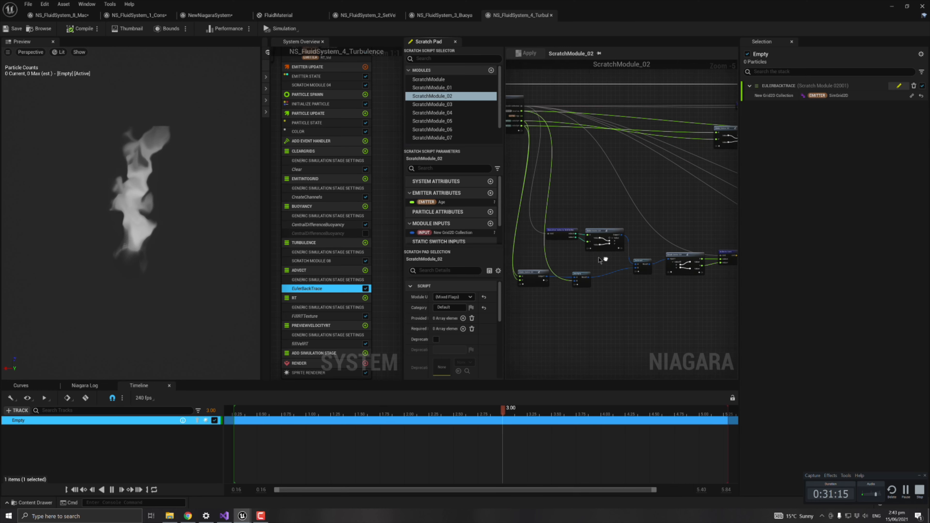
pyautogui.moveTo(590, 271); pyautogui.dragTo(644, 262, button='right')
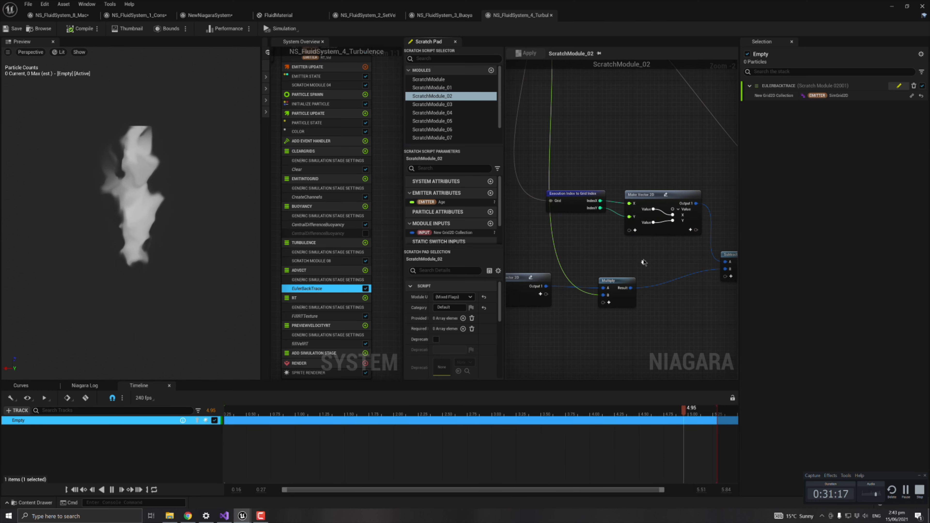
pyautogui.moveTo(643, 262); pyautogui.dragTo(551, 328)
pyautogui.moveTo(715, 308); pyautogui.dragTo(513, 312, button='right')
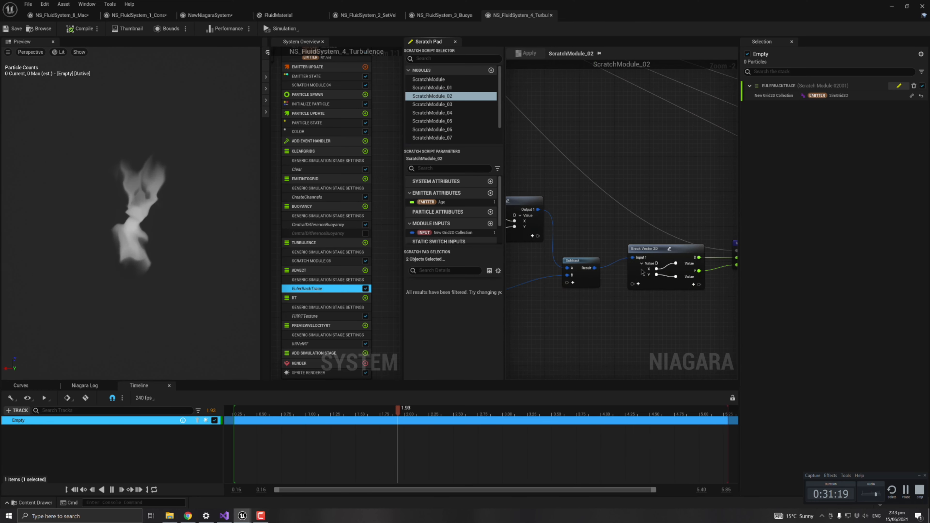
# Follow the EulerBackTrace graph past the Break Vector and Clamp nodes to the density, velocityX and velocityY grid samples
pyautogui.moveTo(696, 304); pyautogui.dragTo(526, 315, button='right')
pyautogui.moveTo(631, 313); pyautogui.dragTo(513, 315, button='right')
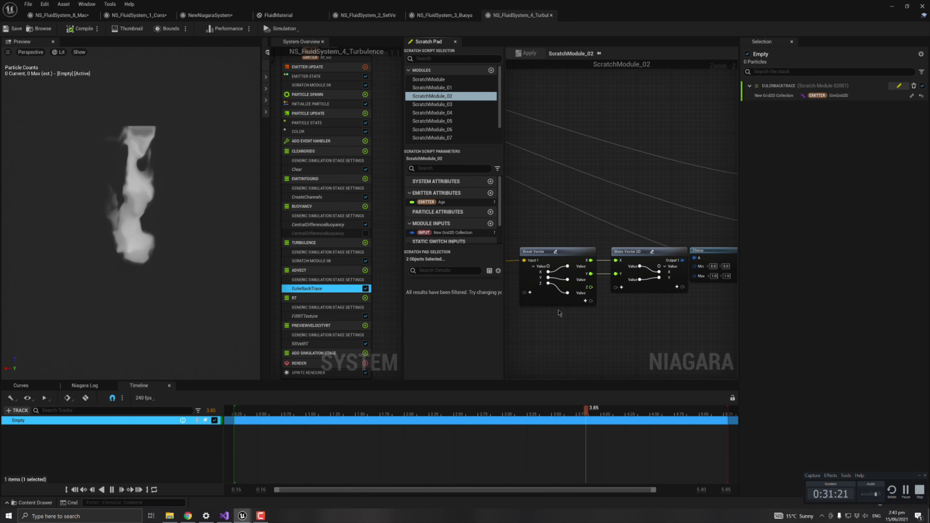
pyautogui.moveTo(579, 313); pyautogui.dragTo(532, 314, button='right')
pyautogui.moveTo(665, 303); pyautogui.dragTo(611, 303, button='right')
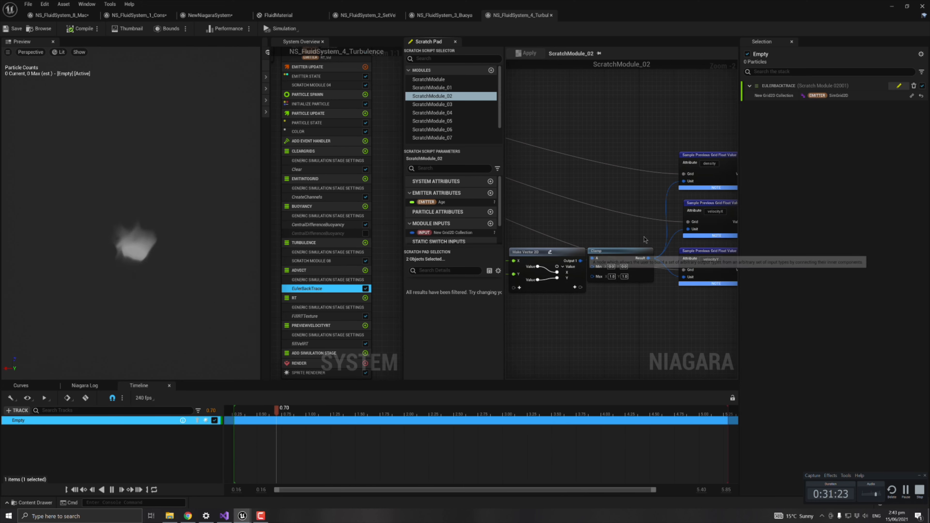
pyautogui.moveTo(623, 218); pyautogui.dragTo(511, 439, button='right')
pyautogui.moveTo(691, 108); pyautogui.dragTo(641, 115, button='right')
pyautogui.moveTo(671, 233); pyautogui.dragTo(685, 73, button='right')
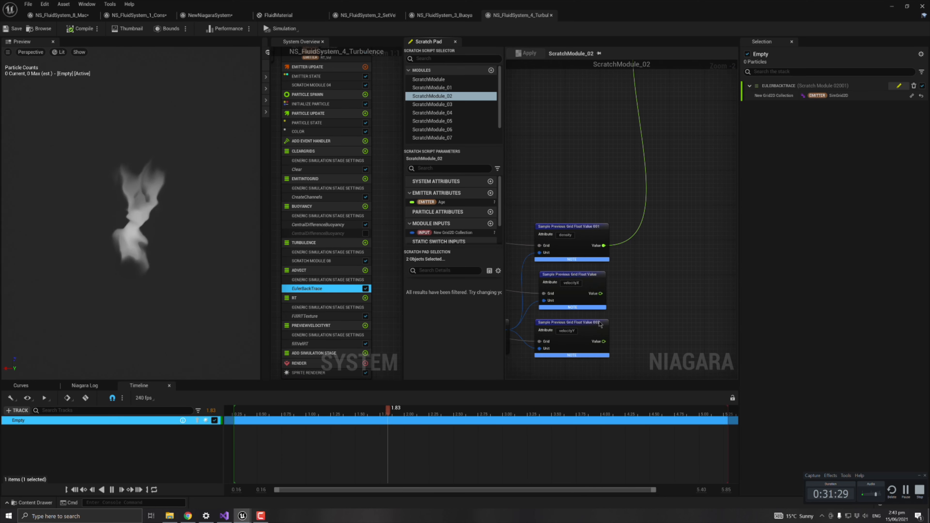
# Pause the preview, select the velocityX and velocityY grid sample nodes, and examine which attribute reaches the Map Set node
pyautogui.moveTo(599, 324); pyautogui.dragTo(603, 324)
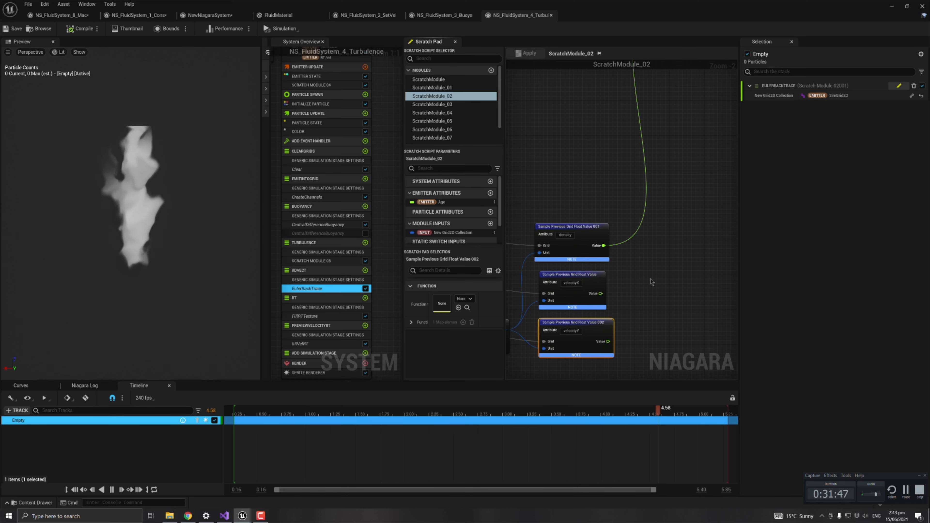
pyautogui.click(111, 490)
pyautogui.moveTo(632, 271); pyautogui.dragTo(559, 346)
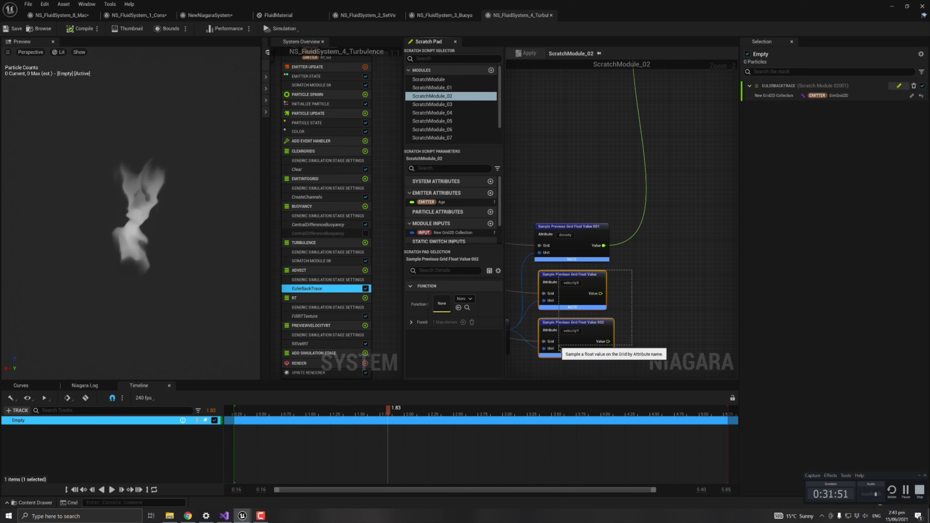
pyautogui.moveTo(720, 273); pyautogui.dragTo(553, 359)
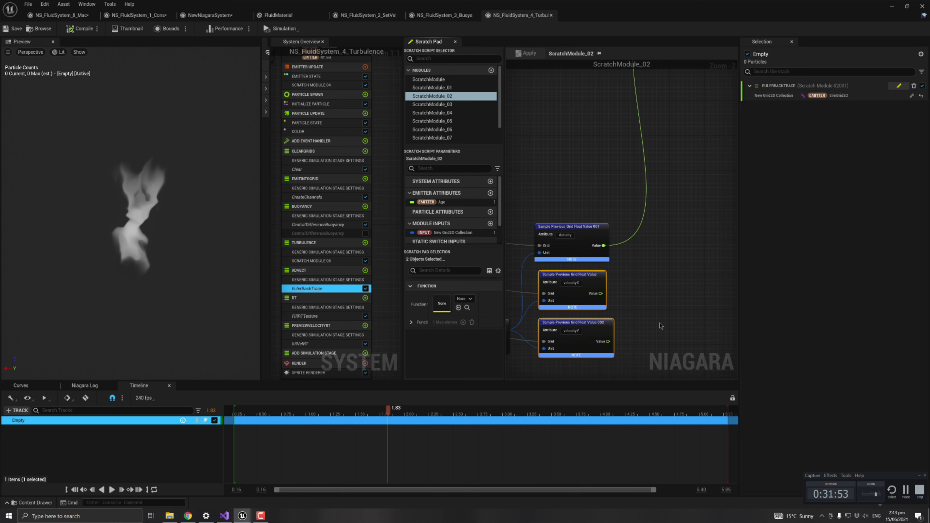
pyautogui.moveTo(691, 279); pyautogui.dragTo(535, 370)
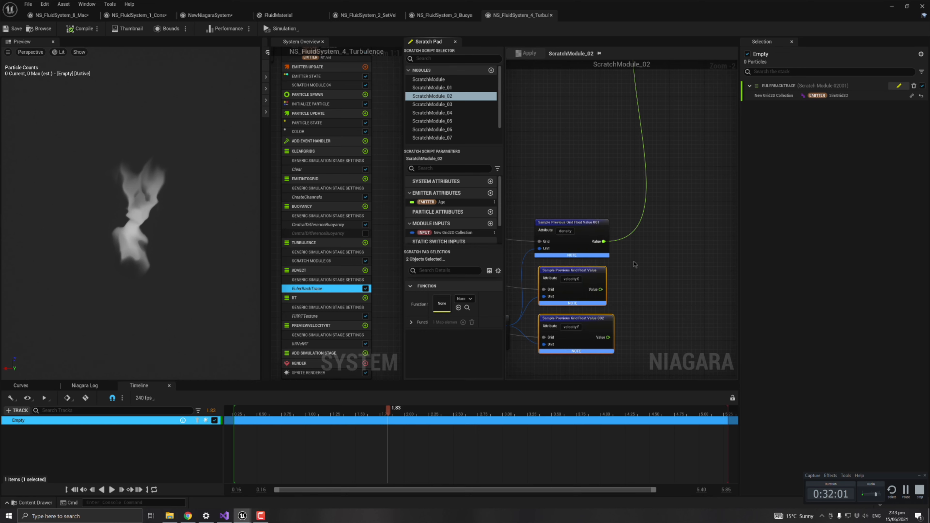
pyautogui.moveTo(664, 234); pyautogui.dragTo(613, 339, button='right')
pyautogui.moveTo(637, 195); pyautogui.dragTo(614, 255, button='right')
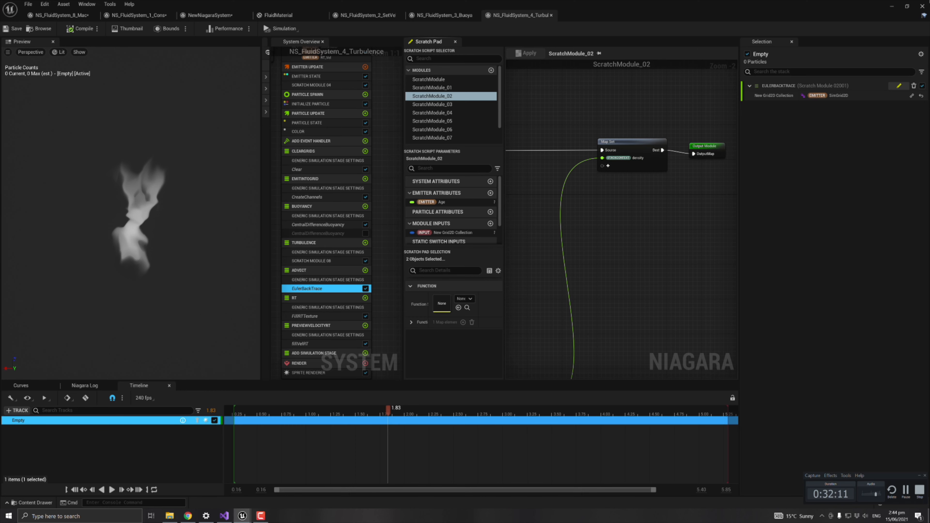
# Open the NS_FluidSystem_5_Divergence system from the project's Niagara folder and pause its preview at 3.94 on the timeline
pyautogui.click(892, 6)
pyautogui.hotkey('ctrl', 'space')
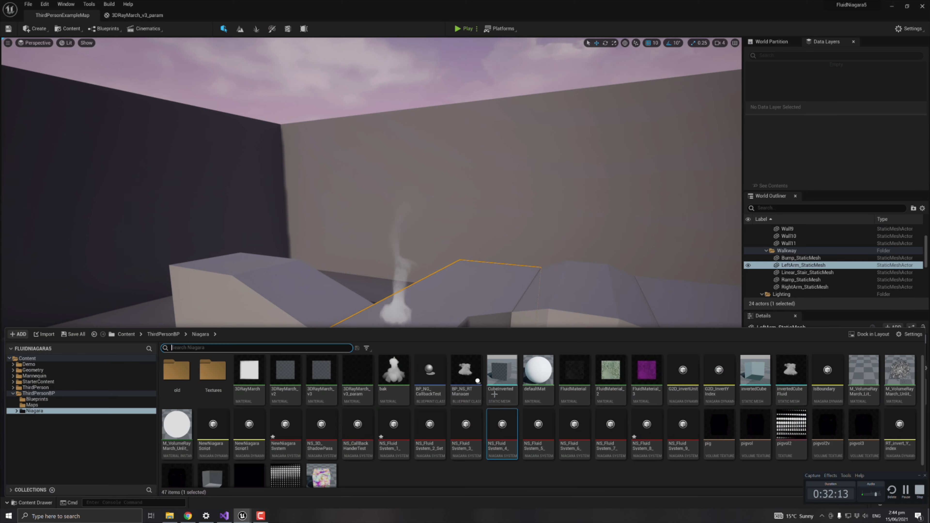
pyautogui.doubleClick(502, 427)
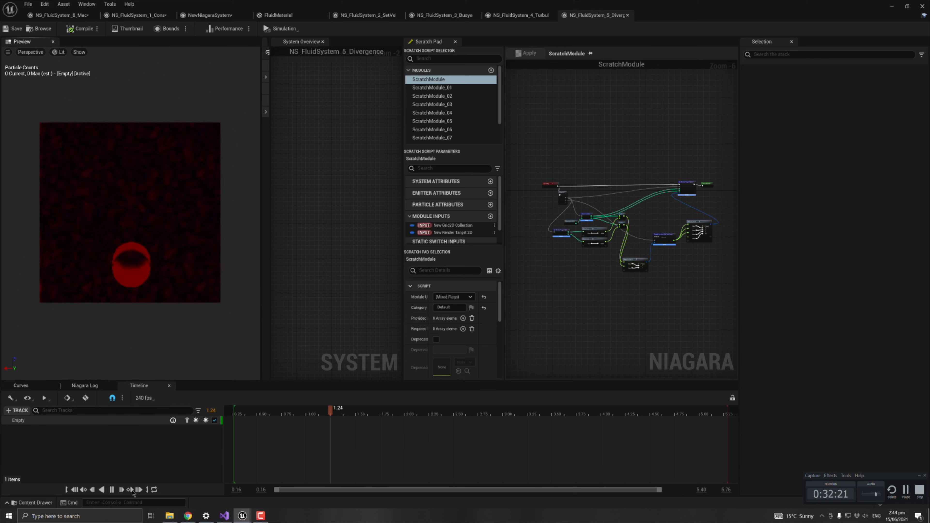
pyautogui.press('space')
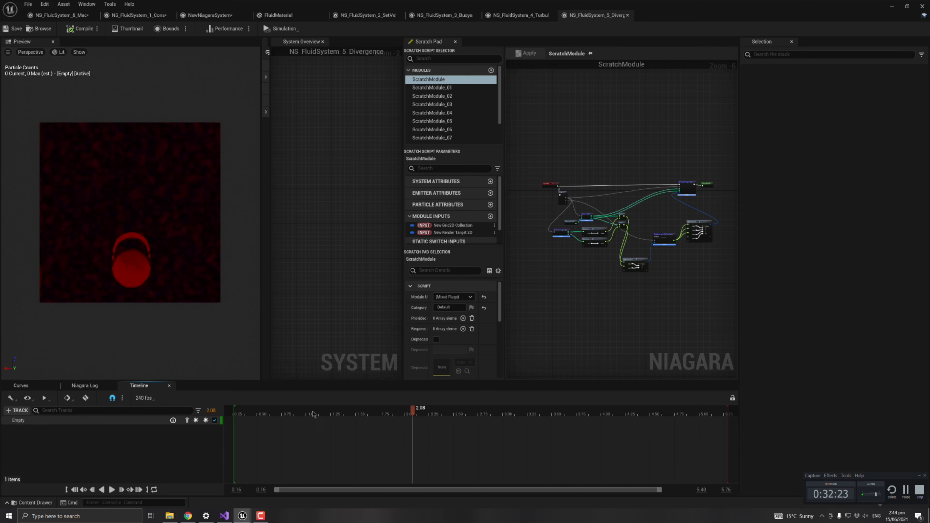
pyautogui.moveTo(313, 414); pyautogui.dragTo(385, 413)
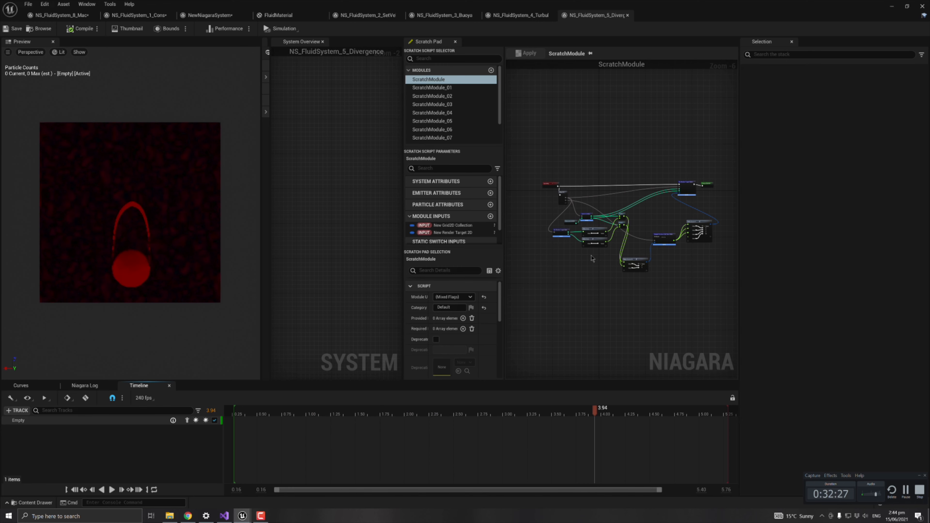
# Open Scratch Module 09 in the Divergence stage and examine its velocity samples with their Subtract and Divide nodes
pyautogui.moveTo(352, 232); pyautogui.dragTo(282, 36, button='right')
pyautogui.scroll(2, 352, 232)
pyautogui.moveTo(281, 238); pyautogui.dragTo(288, 199, button='right')
pyautogui.click(310, 236)
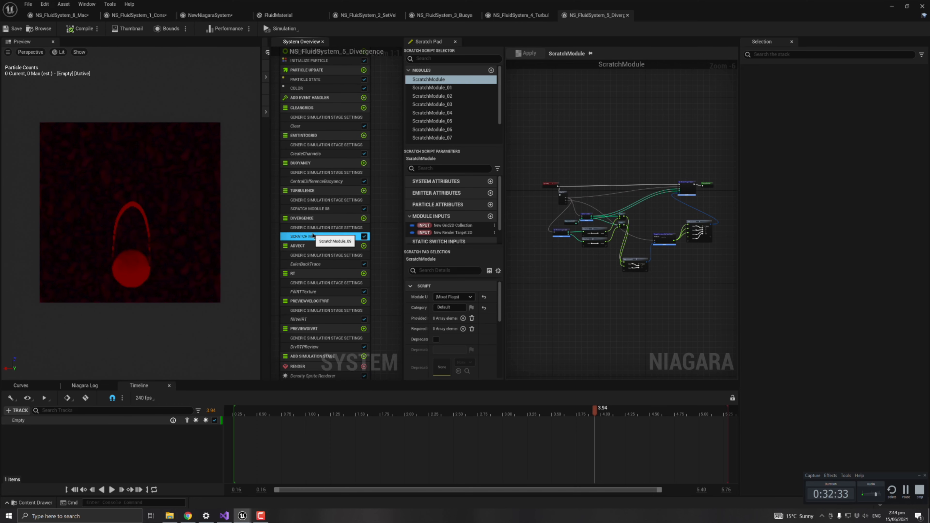
pyautogui.scroll(3, 655, 256)
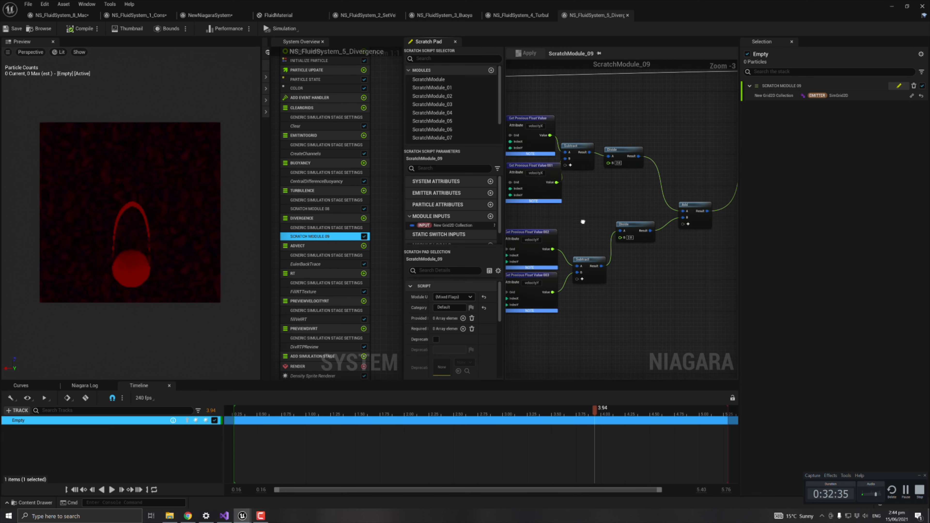
pyautogui.moveTo(583, 222); pyautogui.dragTo(668, 242, button='right')
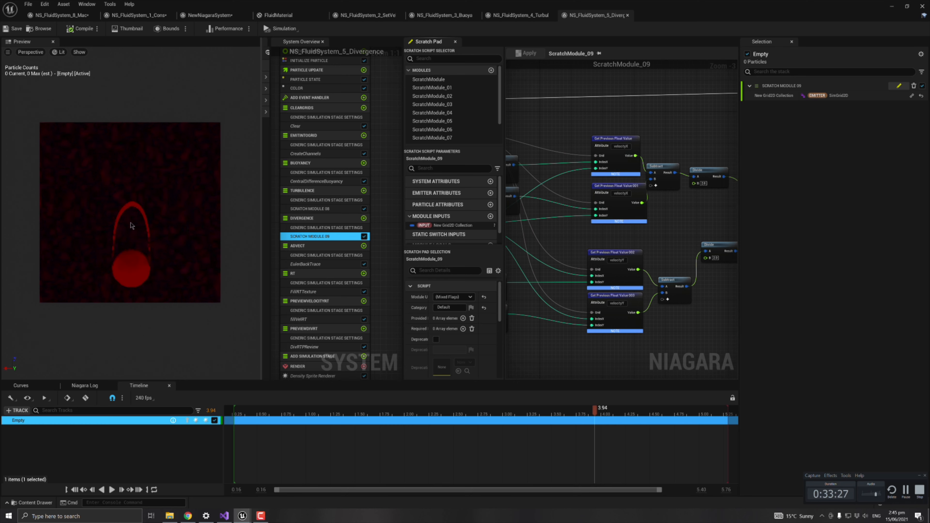
# Switch to Chrome and examine the Navier-Stokes equations for incompressible flow in the GPU Gems chapter on fast fluid dynamics
pyautogui.click(188, 517)
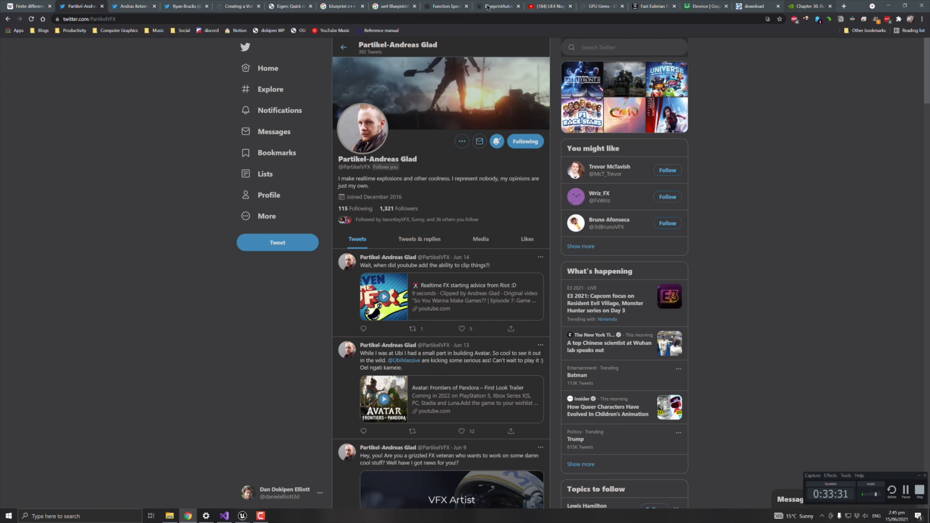
pyautogui.click(601, 6)
pyautogui.scroll(8, 369, 326)
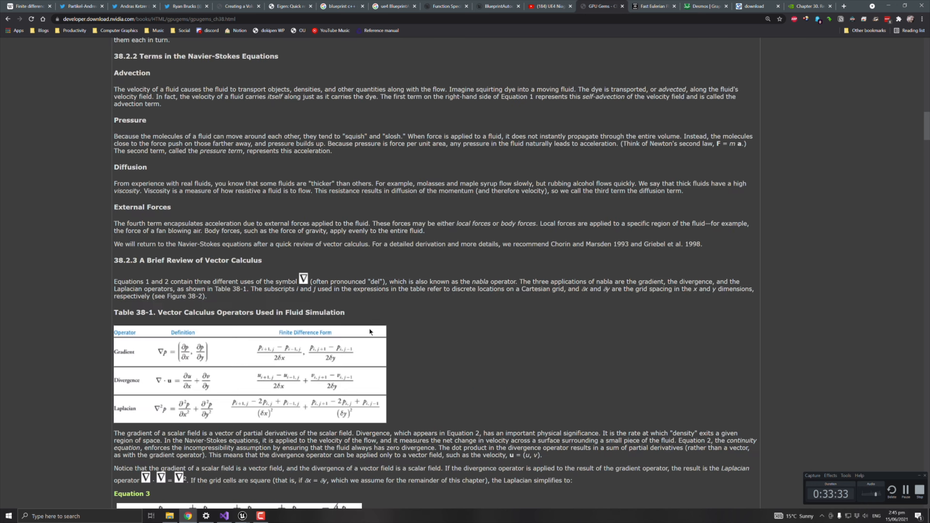
pyautogui.scroll(10, 369, 330)
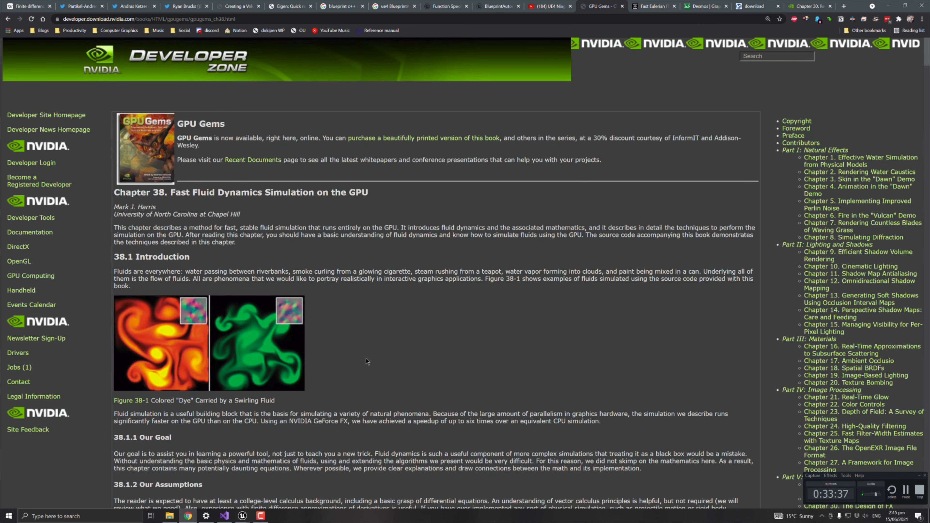
pyautogui.scroll(-8, 366, 361)
pyautogui.scroll(7, 366, 362)
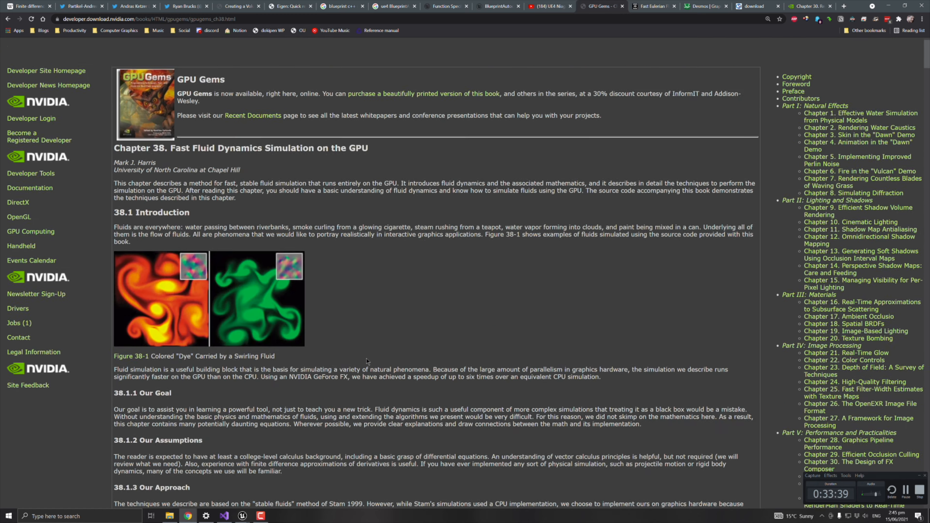
pyautogui.scroll(-20, 367, 361)
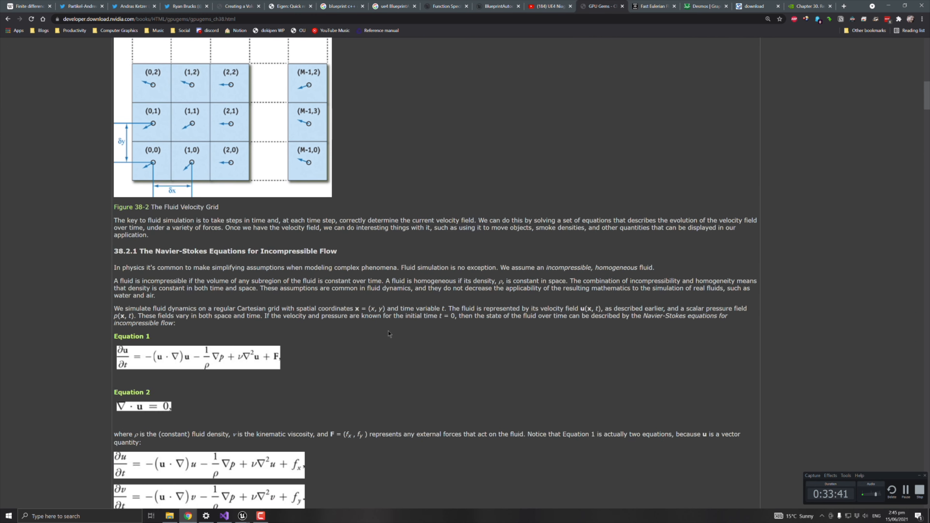
pyautogui.scroll(-5, 389, 334)
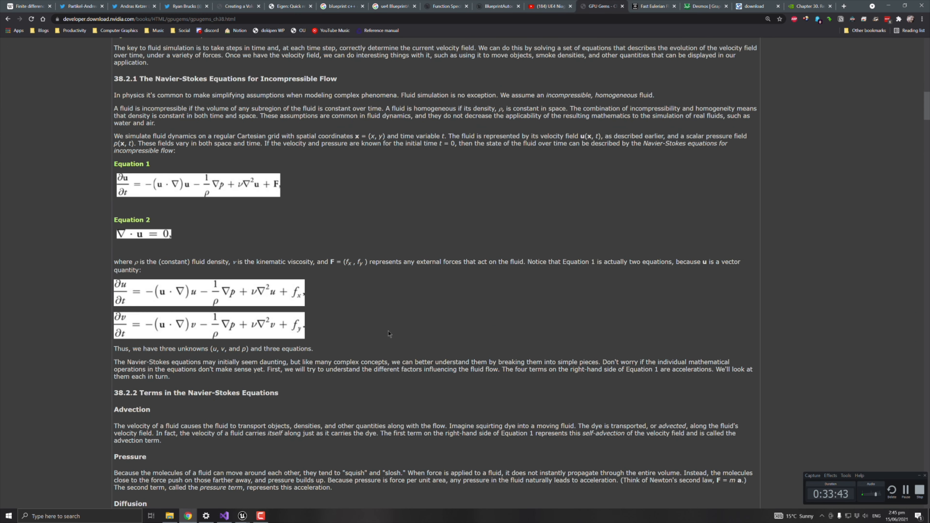
# Read the advection, pressure, diffusion and external forces terms in section 38.2.2, marking the text from Advection through Diffusion
pyautogui.scroll(-1, 389, 334)
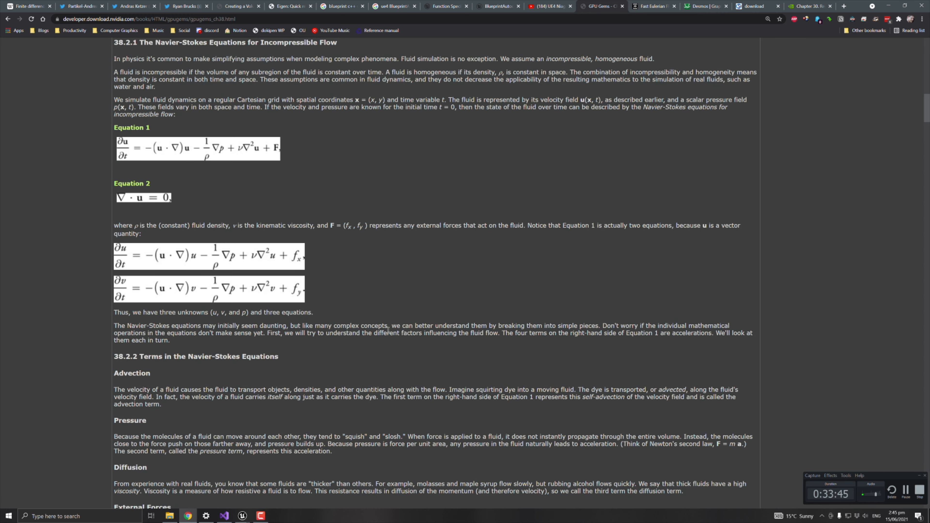
pyautogui.scroll(1, 389, 331)
pyautogui.scroll(-3, 118, 336)
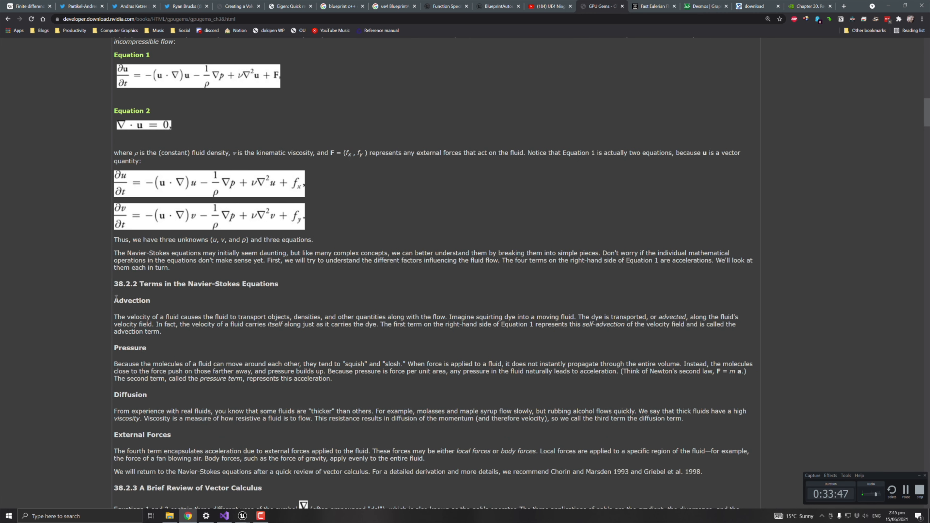
pyautogui.moveTo(116, 299); pyautogui.dragTo(278, 431)
pyautogui.click(289, 408)
pyautogui.scroll(-6, 114, 297)
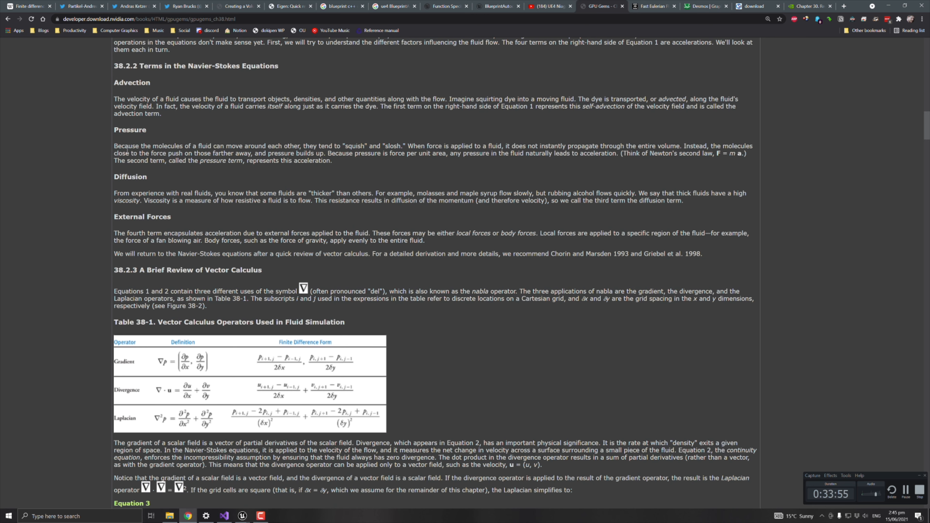
# Examine the gradient, divergence and Laplacian operators and their finite difference forms in Table 38-1
pyautogui.scroll(-1, 318, 339)
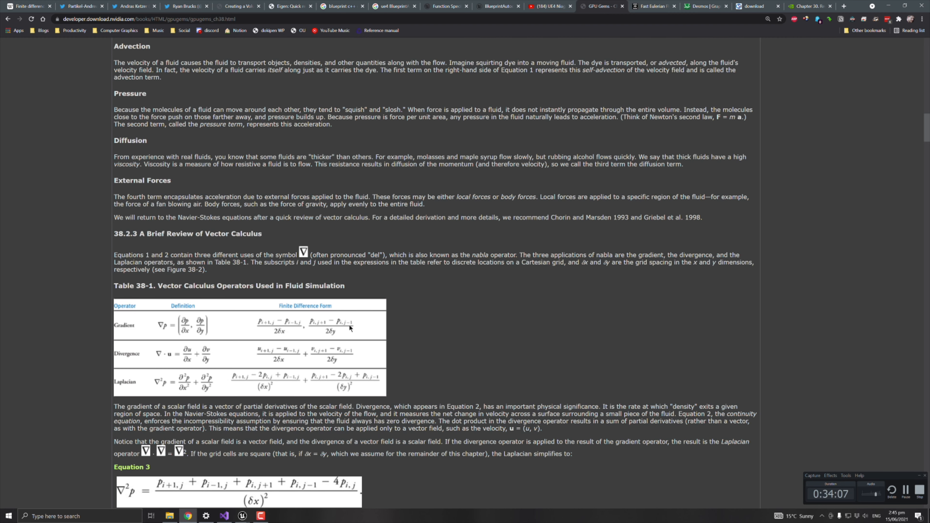
pyautogui.scroll(-1, 268, 331)
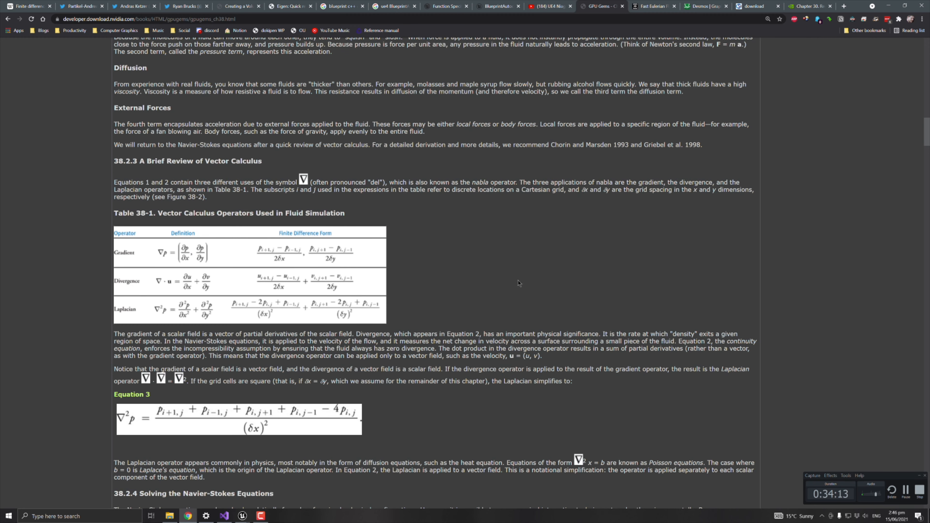
pyautogui.scroll(-1, 519, 282)
pyautogui.scroll(-1, 520, 282)
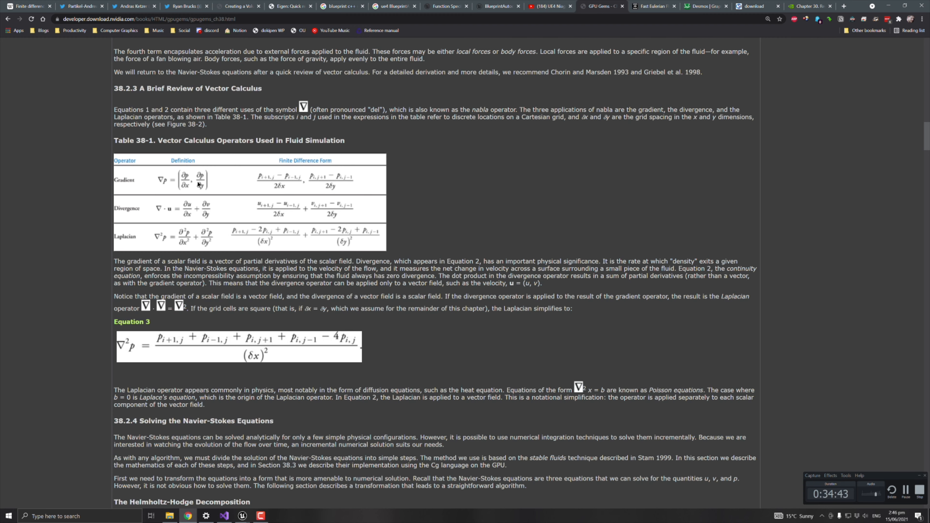
pyautogui.scroll(-2, 198, 185)
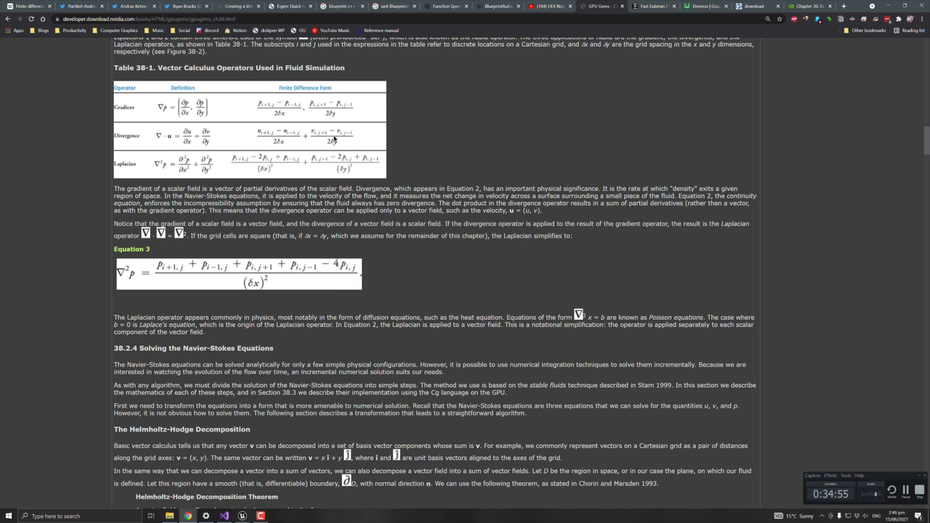
pyautogui.scroll(1, 334, 134)
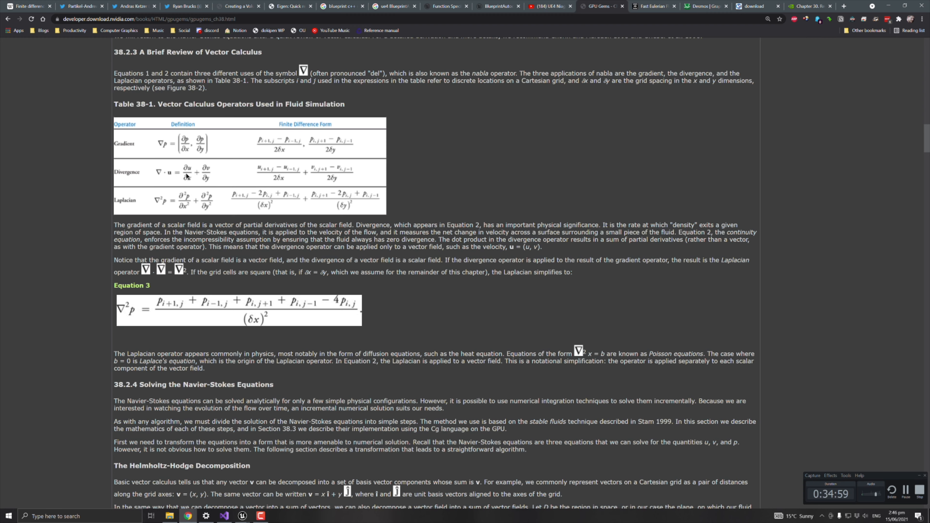
pyautogui.scroll(1, 250, 206)
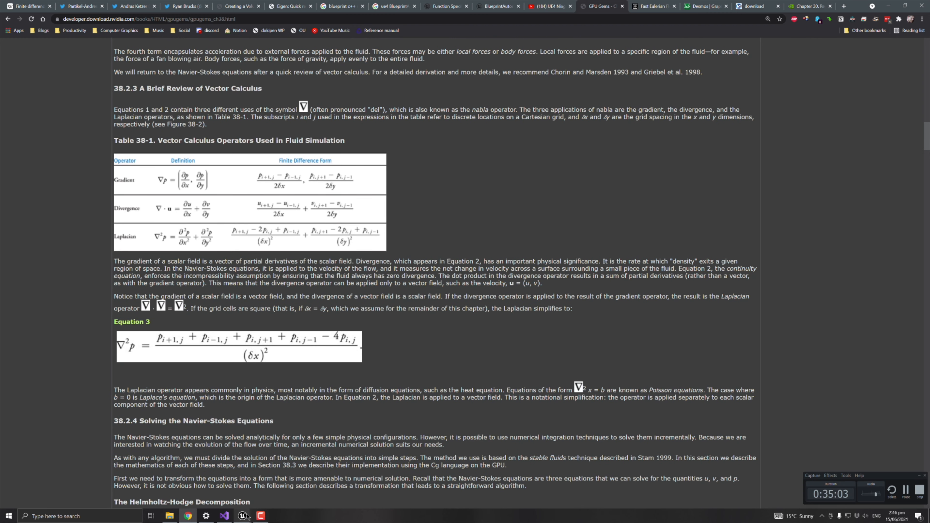
# Switch to Unreal Editor and examine how the Add nodes in ScratchModule_09 offset the grid indices for the velocity samples
pyautogui.moveTo(243, 516)
pyautogui.click(287, 485)
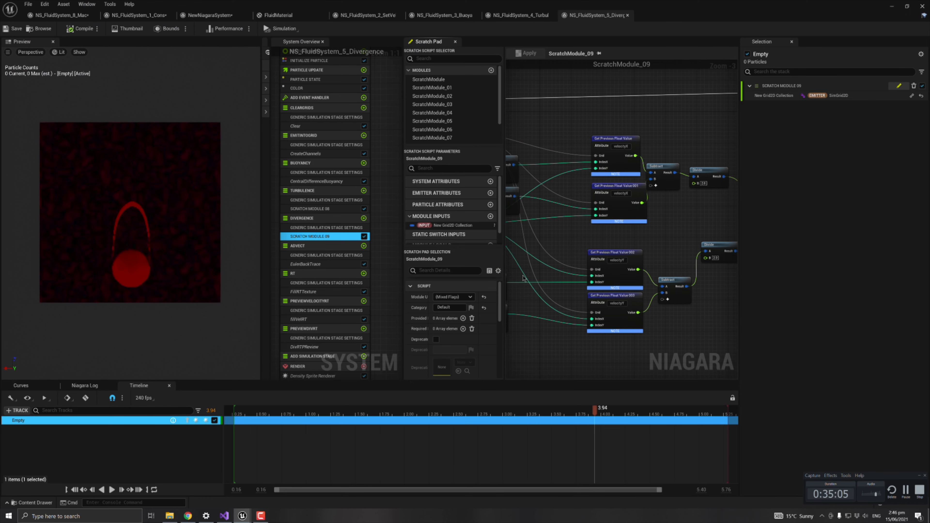
pyautogui.moveTo(641, 240)
pyautogui.mouseDown(button='right')
pyautogui.moveTo(585, 247)
pyautogui.moveTo(640, 246)
pyautogui.mouseUp(button='right')
pyautogui.moveTo(588, 147); pyautogui.dragTo(738, 149, button='right')
pyautogui.moveTo(601, 164); pyautogui.dragTo(562, 168, button='right')
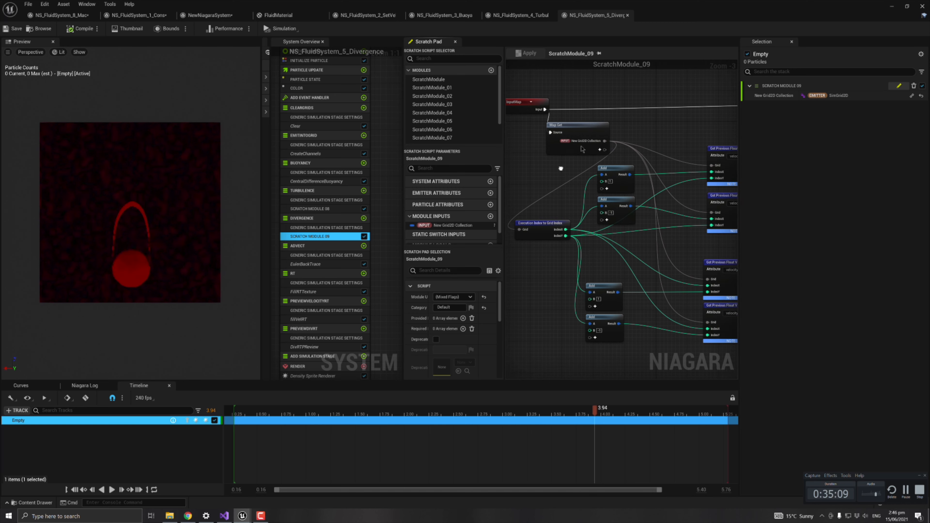
pyautogui.moveTo(555, 206); pyautogui.dragTo(534, 211, button='right')
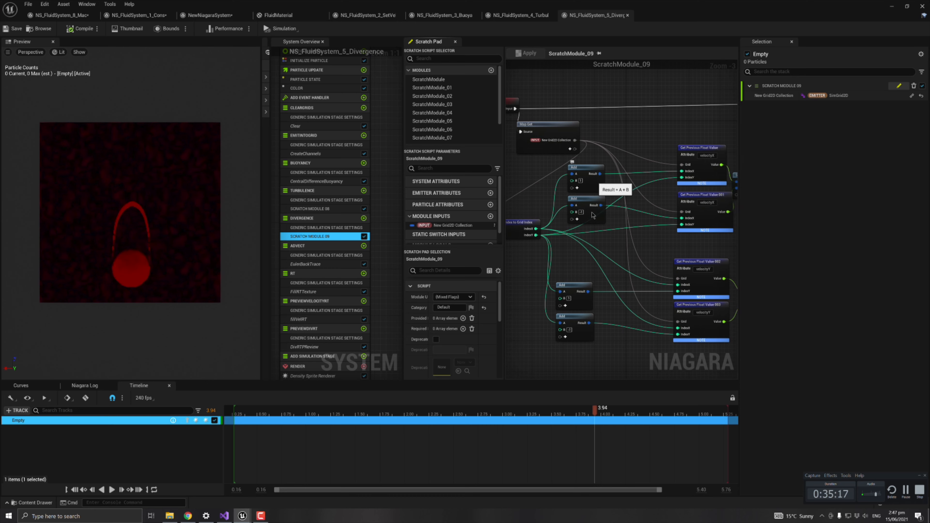
pyautogui.moveTo(597, 185); pyautogui.dragTo(633, 204, button='right')
# Trace the x-axis difference by selecting the two velocityX sample nodes, the negative-offset Add node and the Subtract node
pyautogui.moveTo(671, 144); pyautogui.dragTo(717, 243)
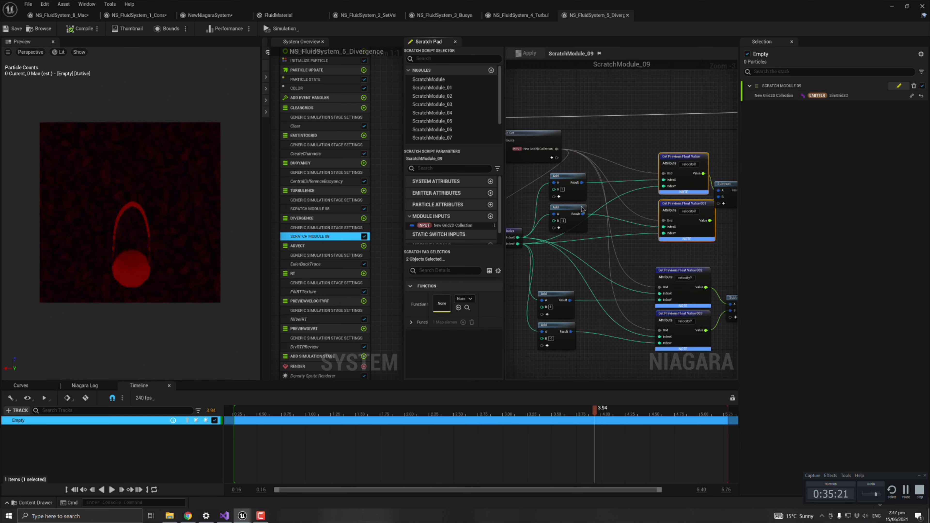
pyautogui.moveTo(579, 191); pyautogui.dragTo(577, 208)
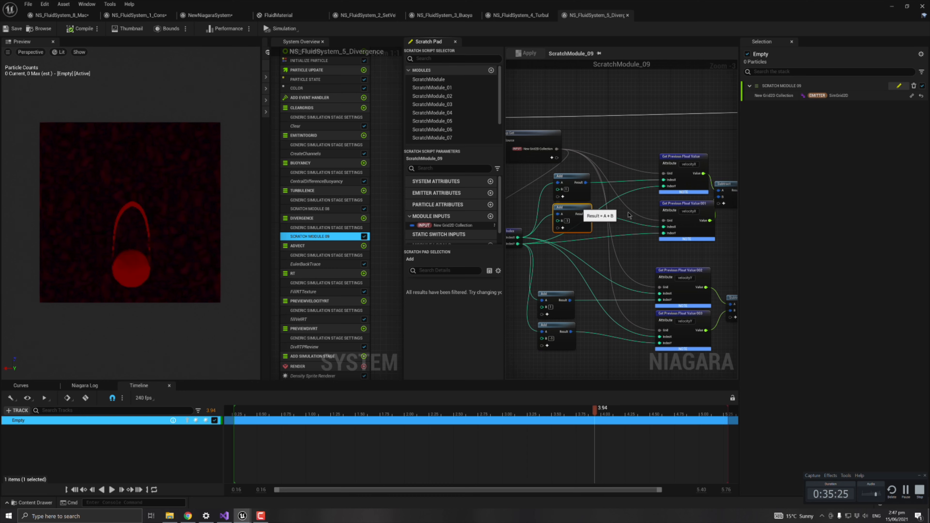
pyautogui.moveTo(630, 215); pyautogui.dragTo(600, 215, button='right')
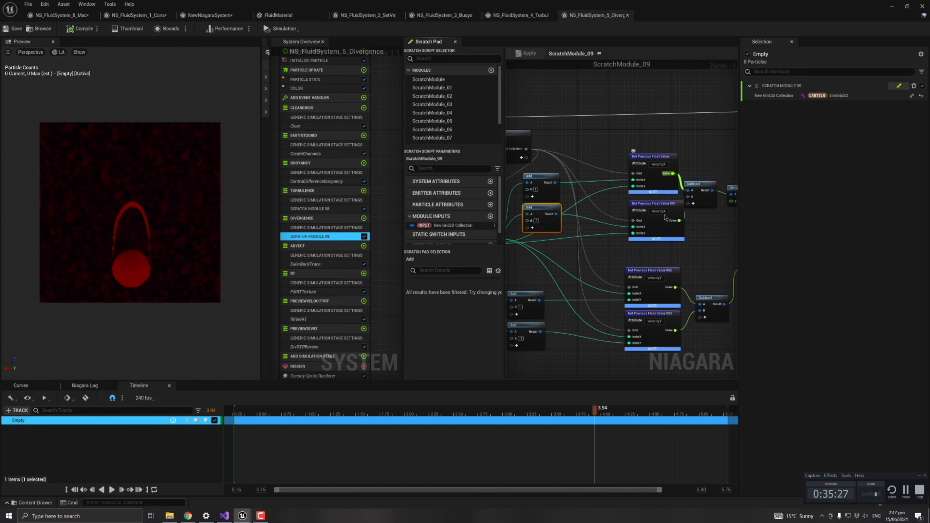
pyautogui.moveTo(710, 226); pyautogui.dragTo(609, 245, button='right')
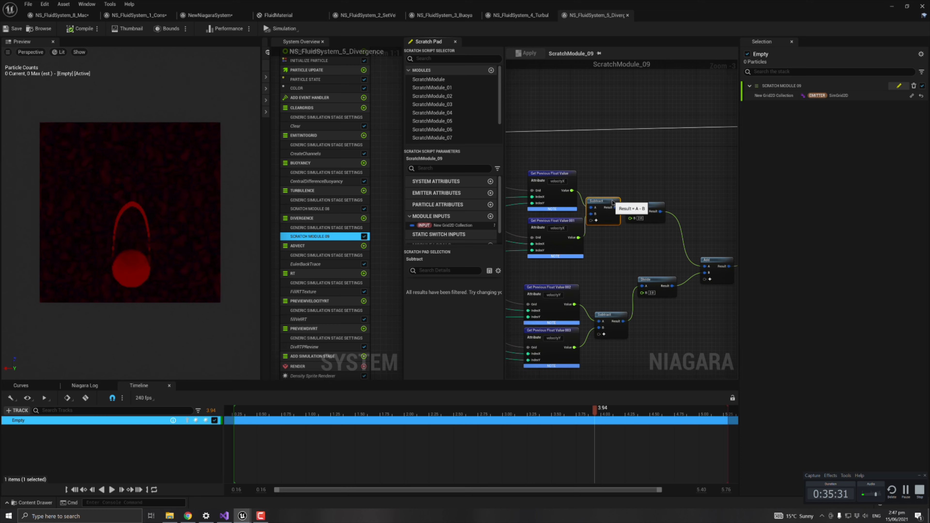
pyautogui.moveTo(613, 202); pyautogui.dragTo(617, 202)
# Compare the velocityX Subtract and Divide nodes with the divergence finite difference formula in Table 38-1 in Chrome
pyautogui.click(188, 516)
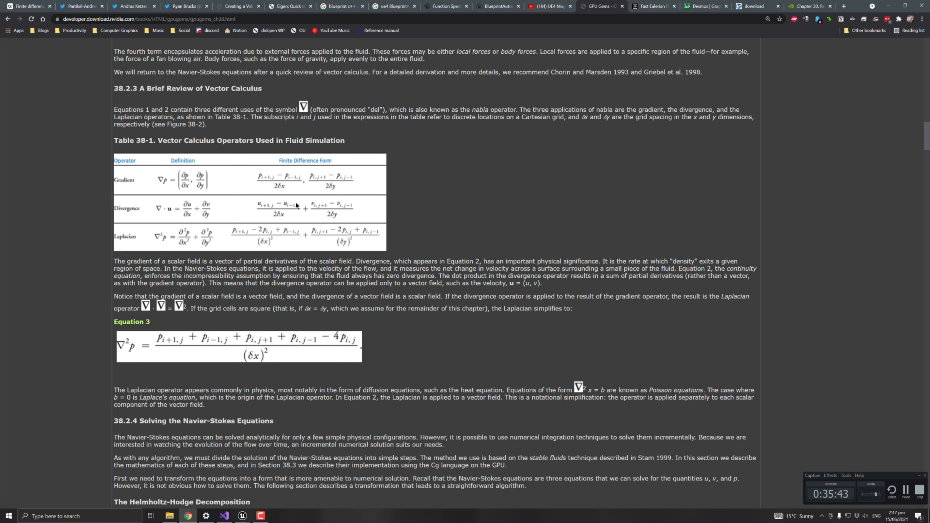
pyautogui.click(194, 516)
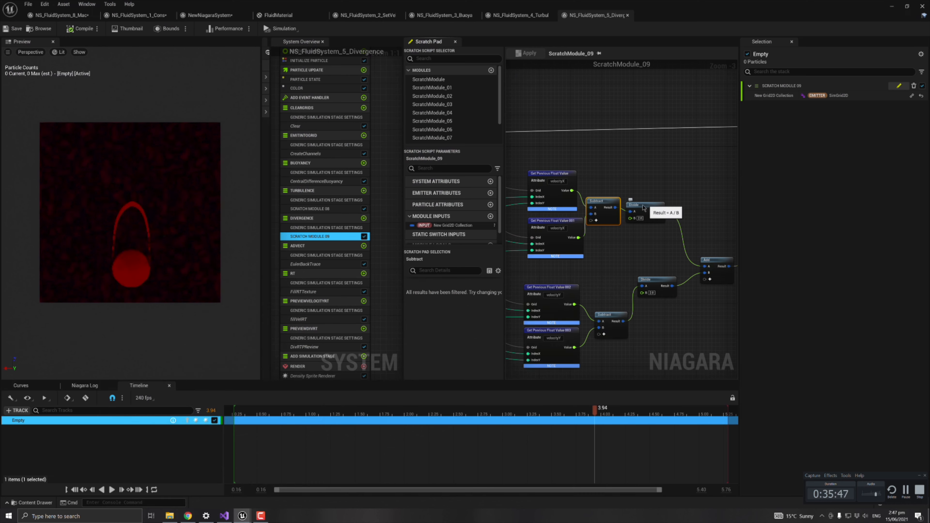
pyautogui.moveTo(643, 221); pyautogui.dragTo(647, 216)
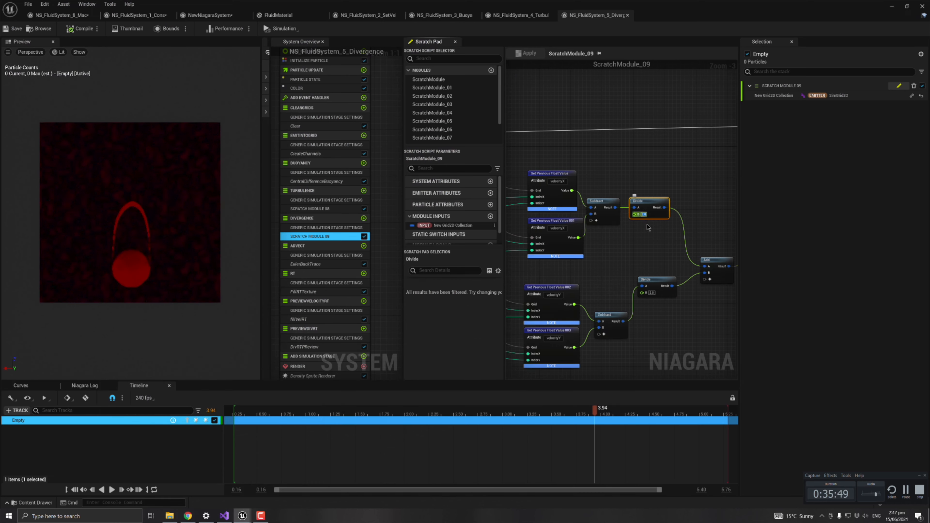
pyautogui.click(645, 214)
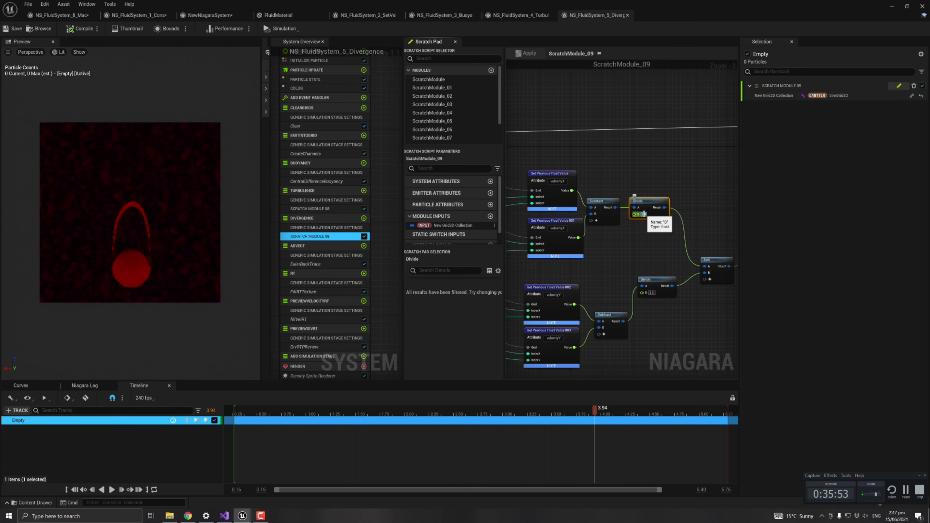
pyautogui.scroll(1, 645, 214)
pyautogui.scroll(1, 652, 240)
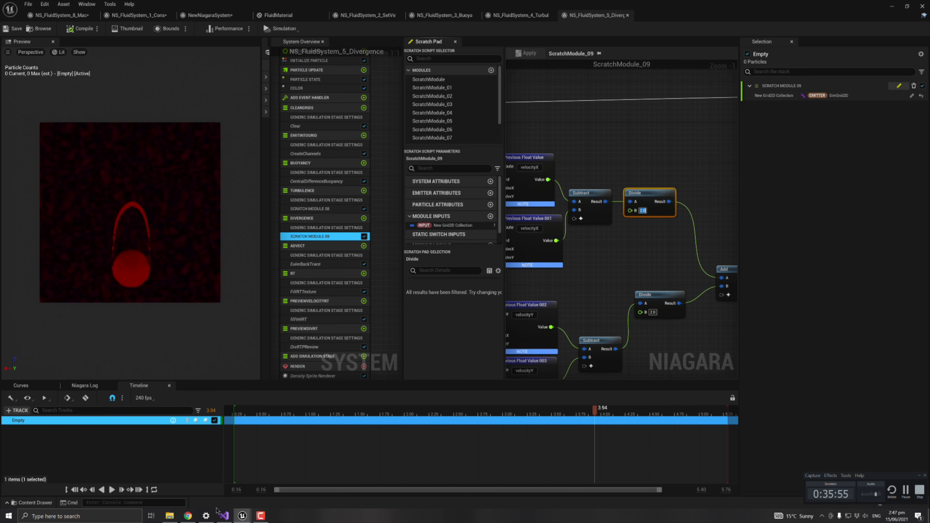
pyautogui.click(188, 516)
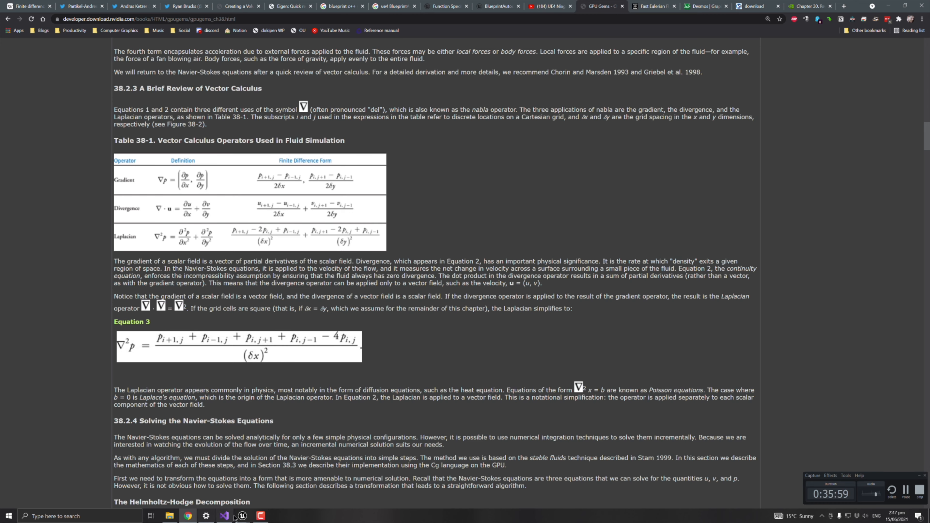
pyautogui.click(188, 516)
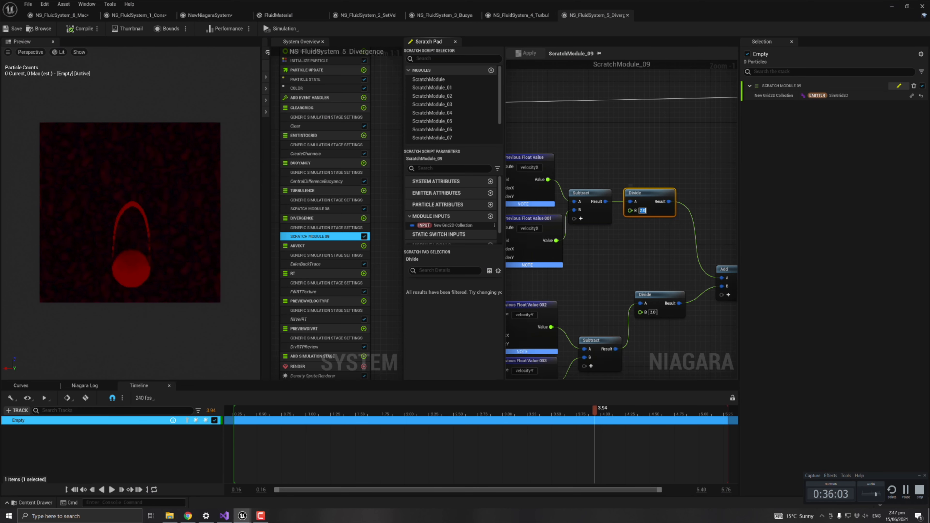
pyautogui.moveTo(650, 251); pyautogui.dragTo(681, 233, button='right')
pyautogui.scroll(-1, 669, 240)
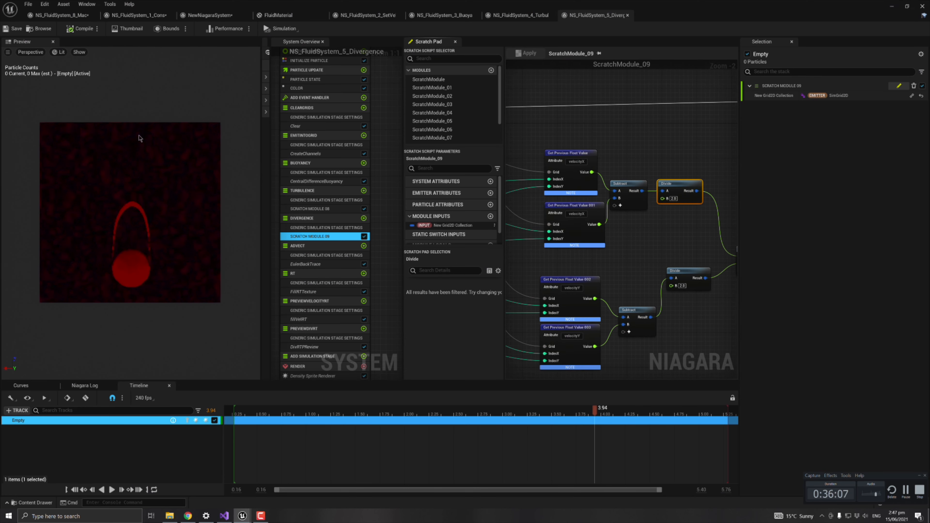
pyautogui.click(674, 198)
# Select the velocityY sample nodes with their index Add nodes and trace the branch through the final Add to the divergence Map Set
pyautogui.moveTo(672, 243); pyautogui.dragTo(799, 166, button='right')
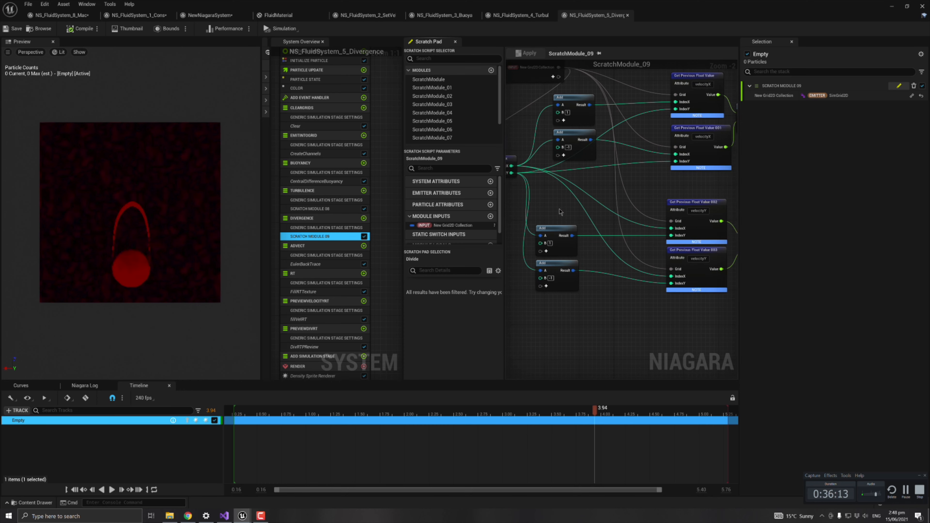
pyautogui.moveTo(731, 321); pyautogui.dragTo(546, 211)
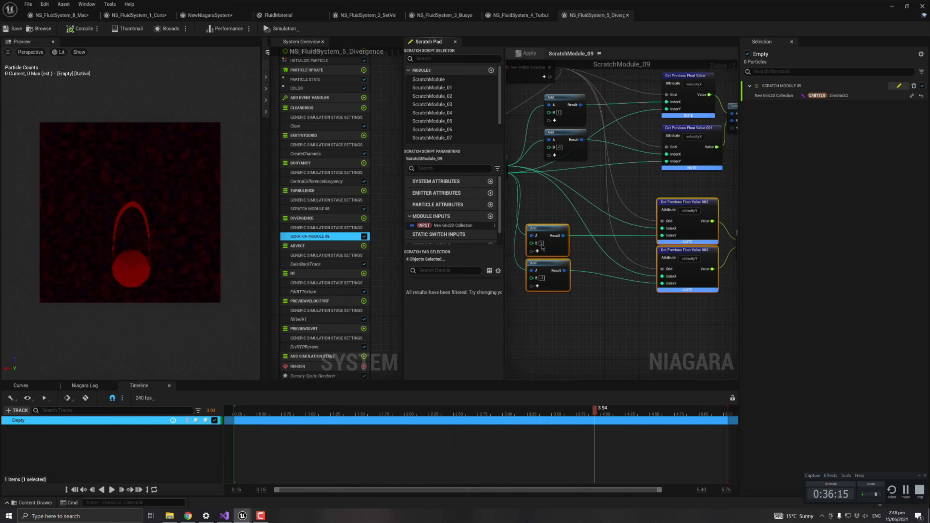
pyautogui.moveTo(639, 301); pyautogui.dragTo(509, 320, button='right')
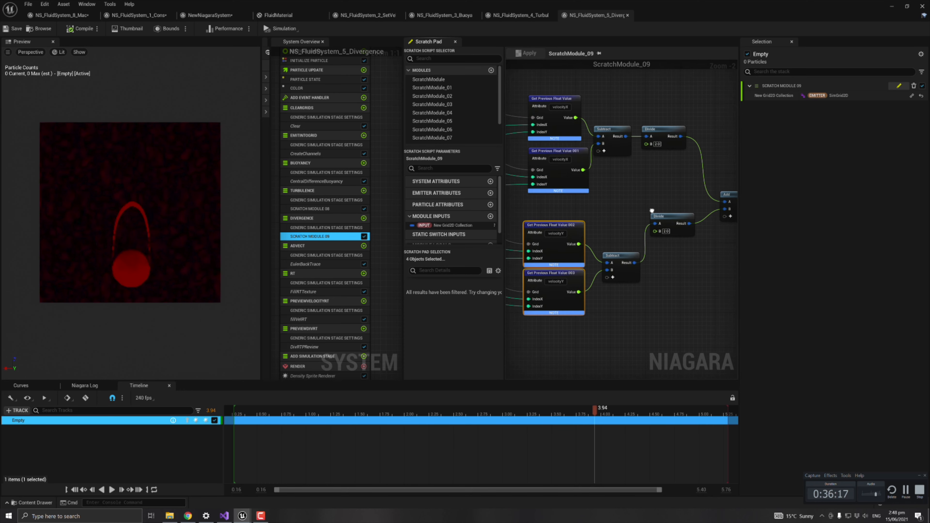
pyautogui.moveTo(653, 209); pyautogui.dragTo(539, 233, button='right')
pyautogui.moveTo(610, 315); pyautogui.dragTo(615, 227)
pyautogui.moveTo(615, 228); pyautogui.dragTo(574, 302, button='right')
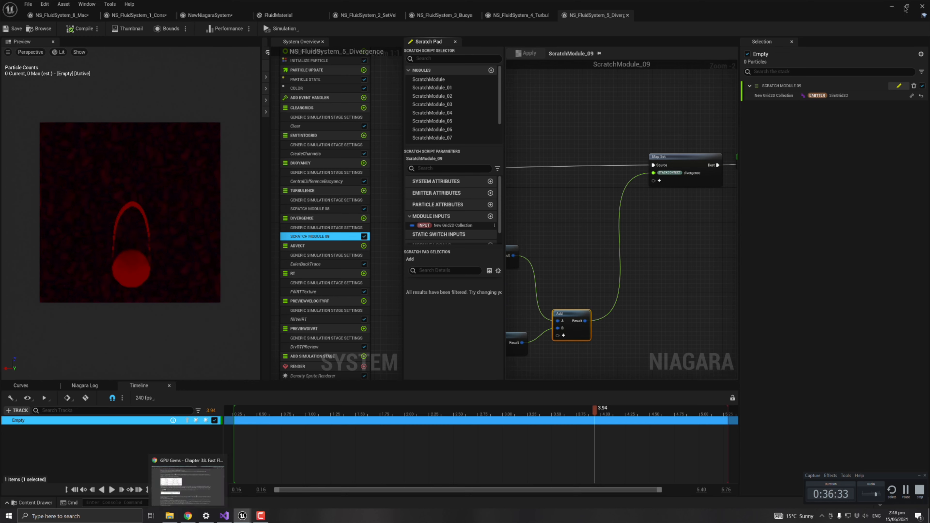
# Minimize the Niagara editor and open the NS_FluidSystem_6_PressureSolve system from the project's Niagara folder
pyautogui.click(892, 7)
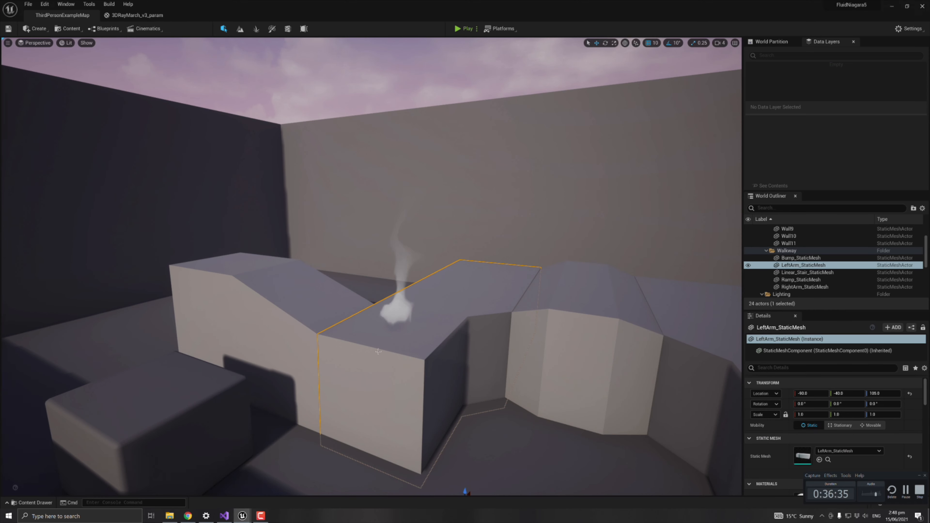
pyautogui.click(276, 361)
pyautogui.hotkey('ctrl', 'space')
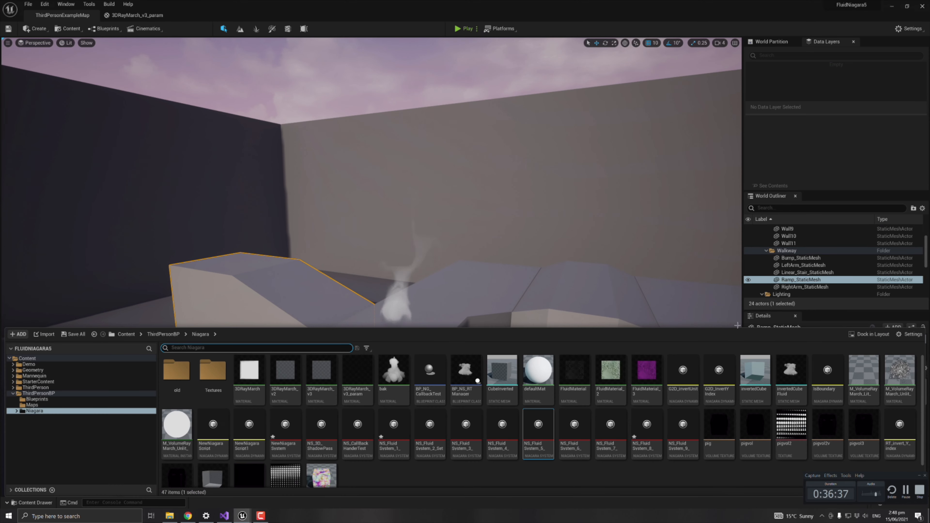
pyautogui.doubleClick(575, 425)
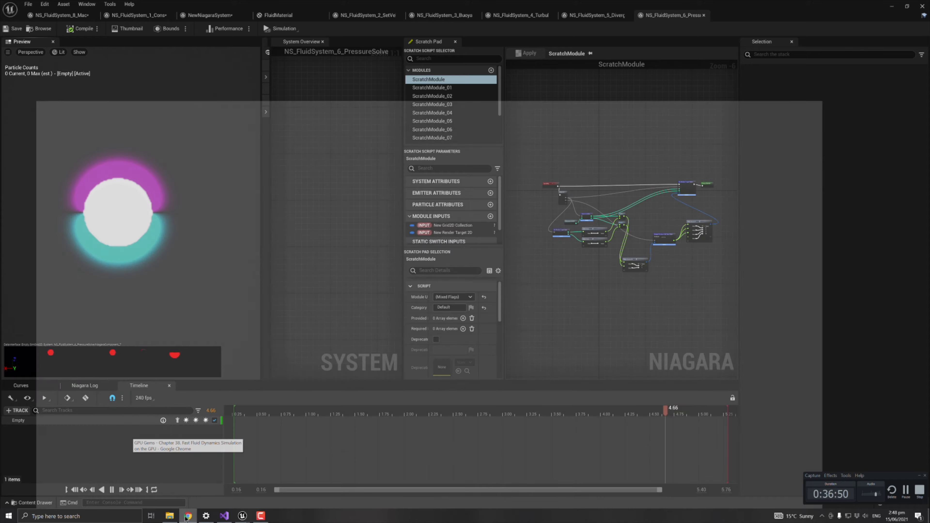
# Switch to Chrome and examine the Helmholtz-Hodge decomposition with Equations 7 to 10 in the GPU Gems chapter
pyautogui.click(186, 517)
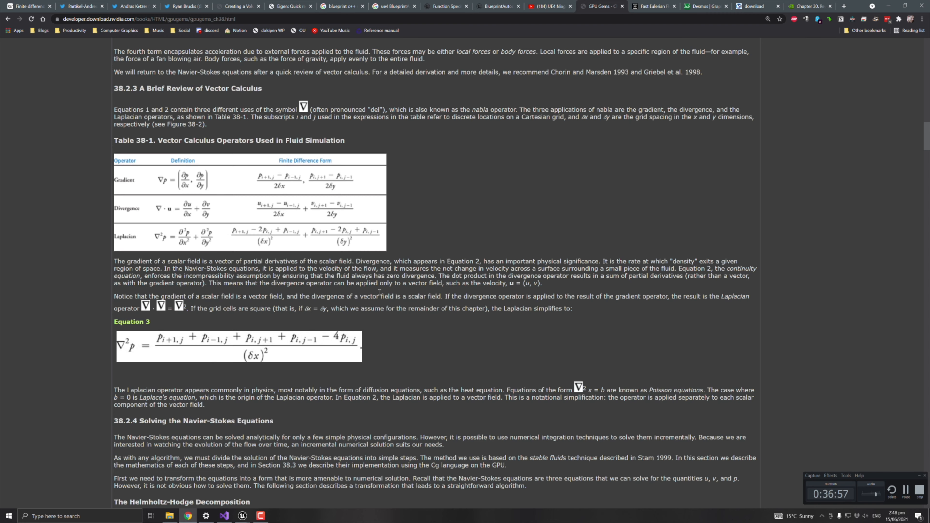
pyautogui.scroll(-5, 379, 289)
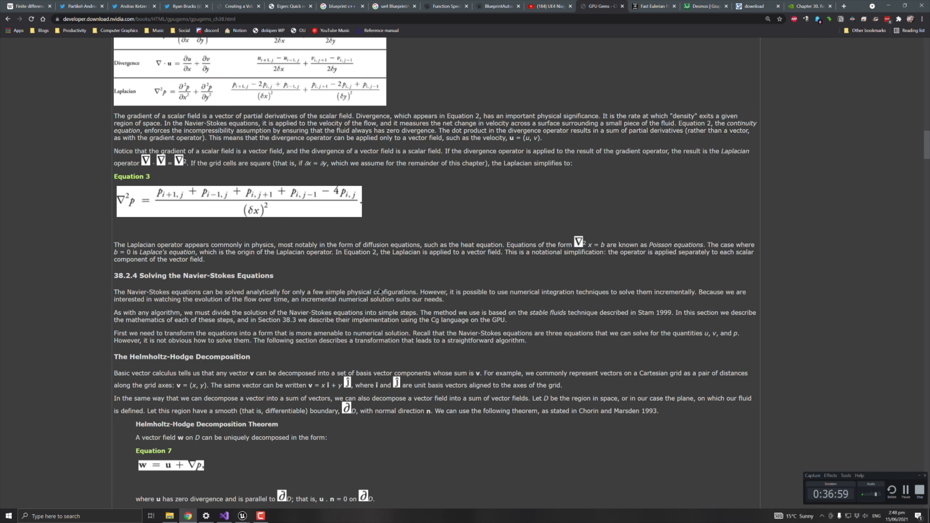
pyautogui.scroll(-5, 379, 291)
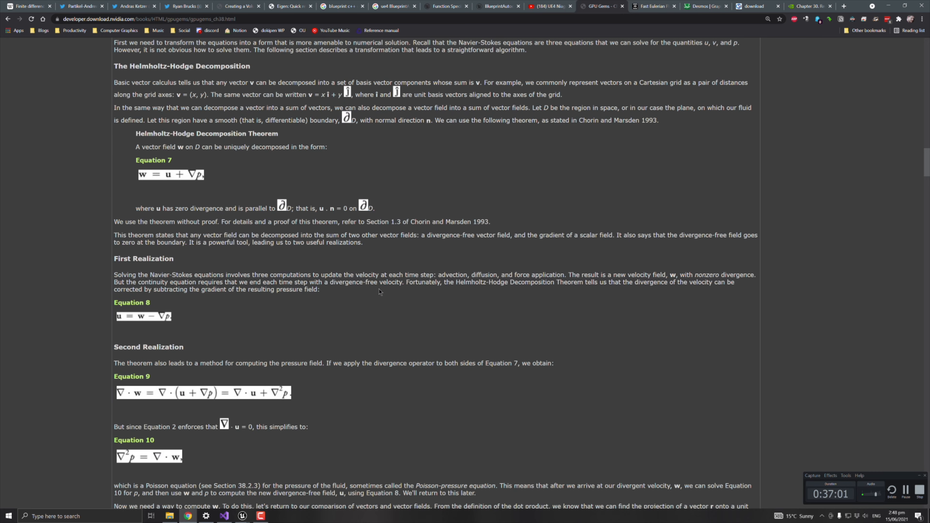
pyautogui.scroll(-2, 381, 292)
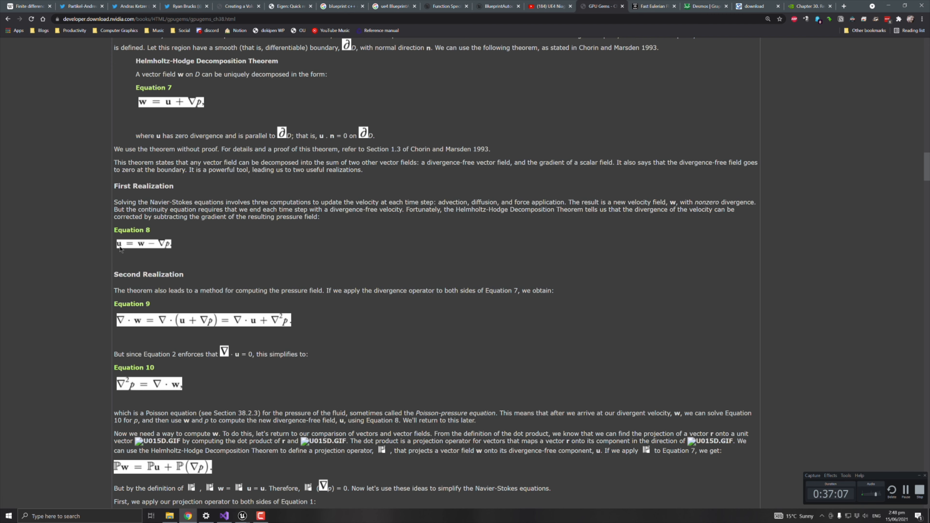
# Relate the pressure terms in Equations 7 to 10 to the Laplacian operator in Table 38-1 and Equation 3
pyautogui.keyDown('ctrl'); pyautogui.scroll(1, 120, 249); pyautogui.keyUp('ctrl')
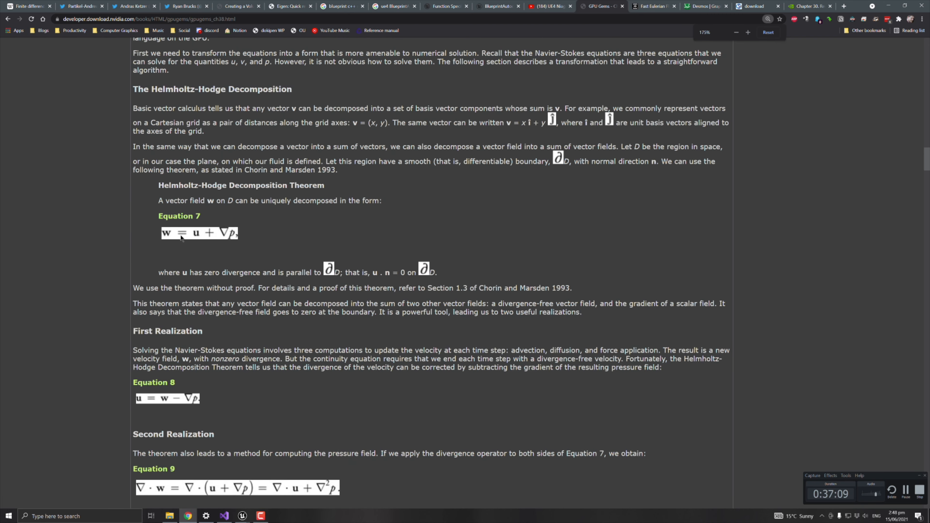
pyautogui.keyDown('ctrl'); pyautogui.scroll(-1, 160, 403); pyautogui.keyUp('ctrl')
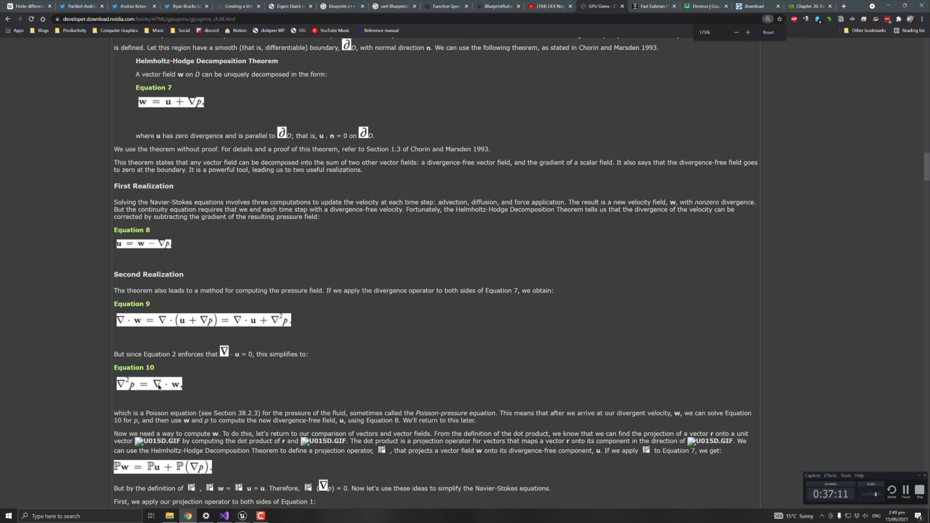
pyautogui.keyDown('ctrl'); pyautogui.scroll(1, 159, 387); pyautogui.keyUp('ctrl')
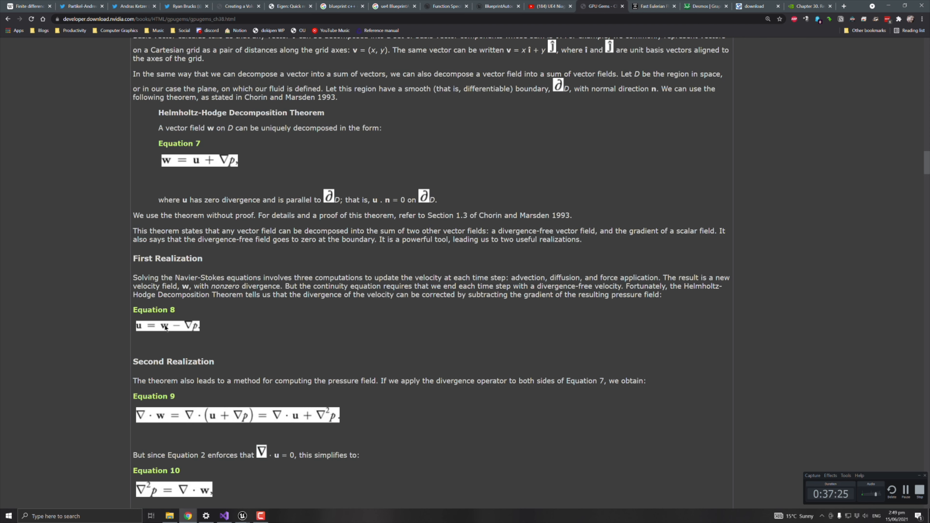
pyautogui.scroll(-1, 172, 326)
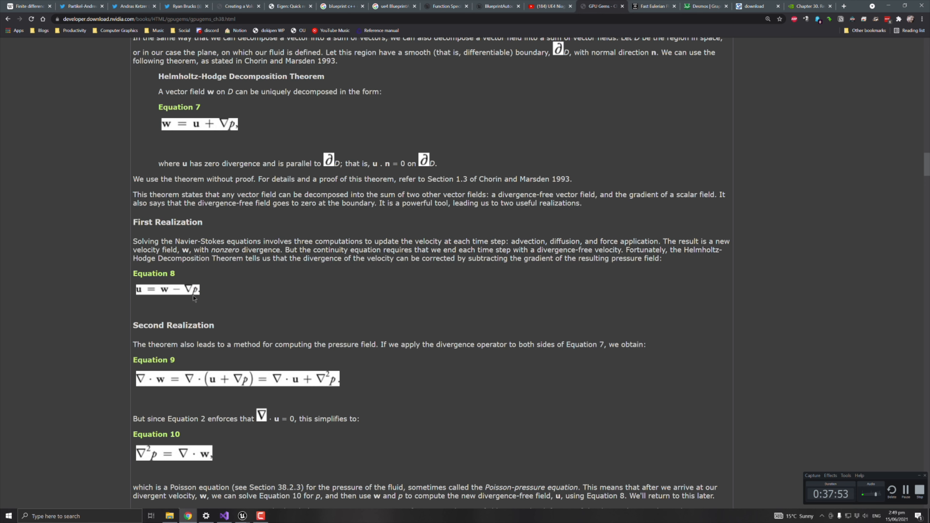
pyautogui.scroll(15, 289, 357)
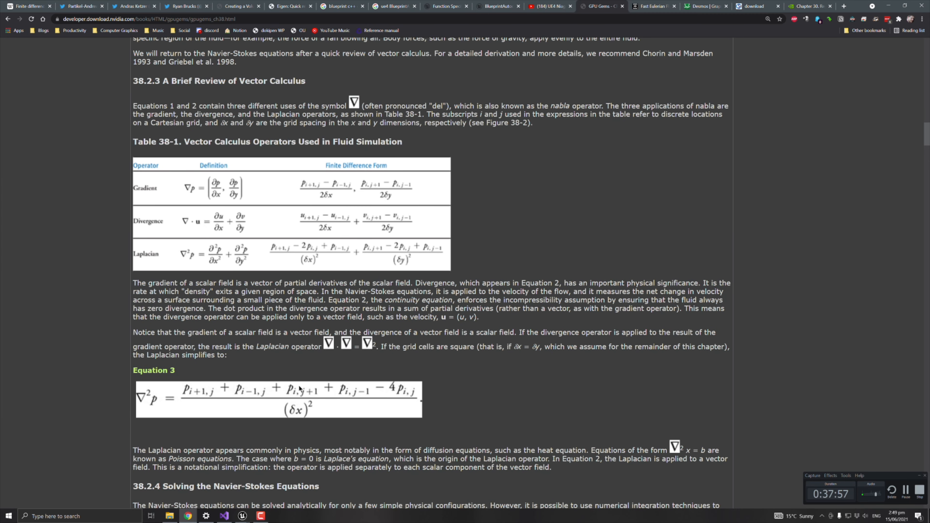
pyautogui.scroll(4, 299, 388)
pyautogui.scroll(-4, 299, 387)
pyautogui.scroll(1, 317, 350)
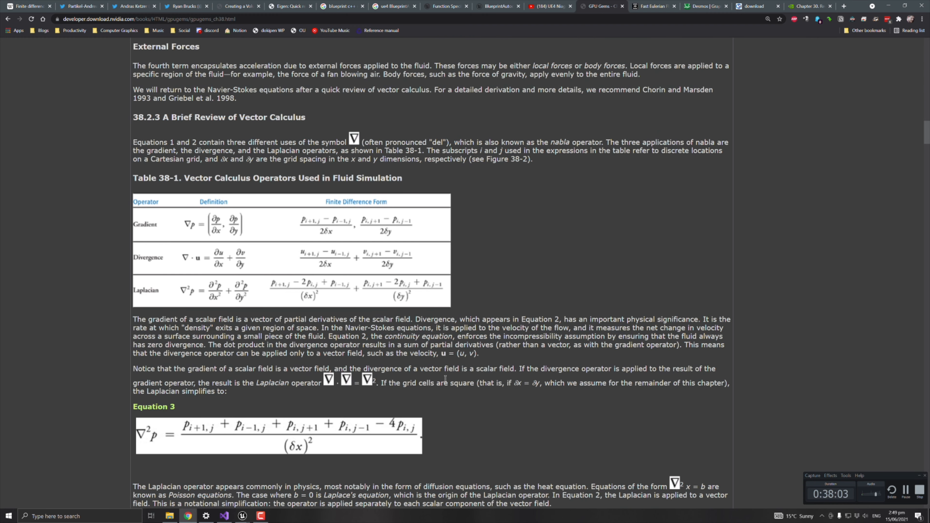
pyautogui.scroll(1, 368, 277)
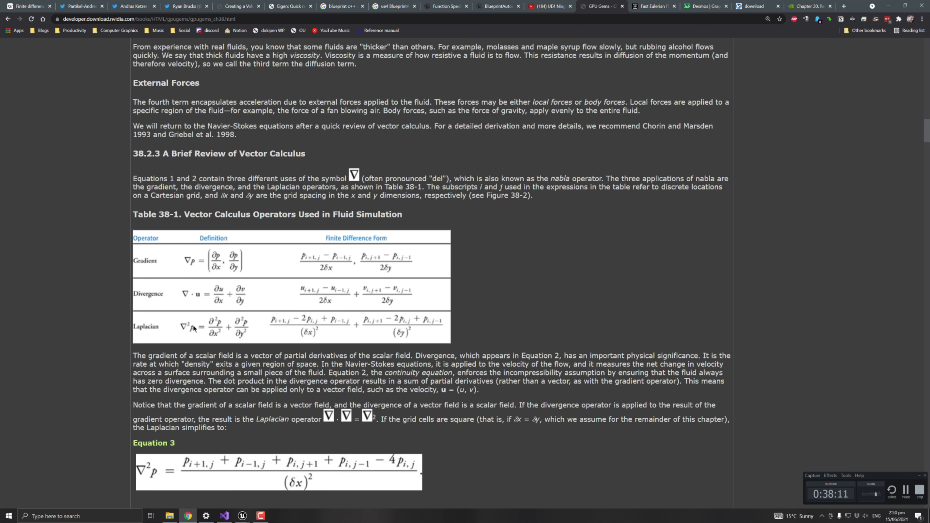
pyautogui.scroll(-3, 194, 363)
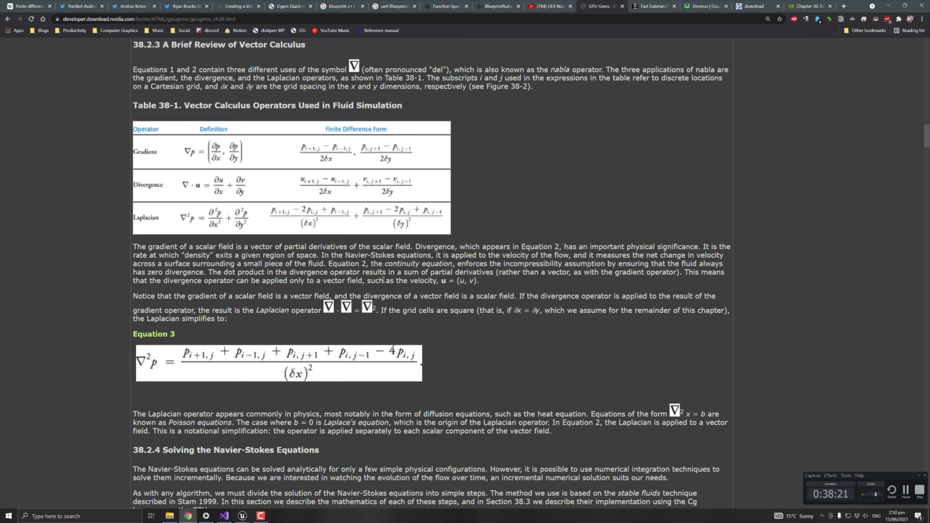
# Compare the Poisson-pressure derivation in Equations 9 and 10 with the simplified Laplacian finite difference form in Equation 3
pyautogui.scroll(-10, 383, 281)
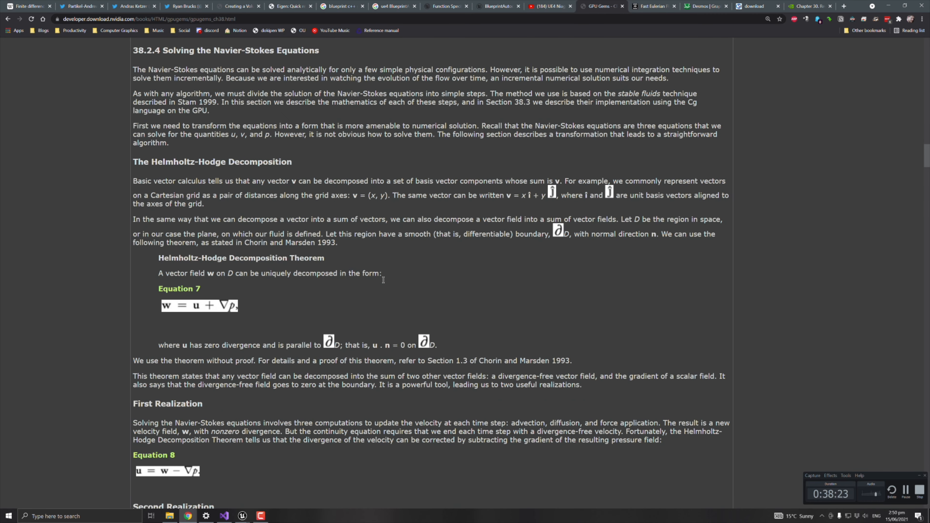
pyautogui.scroll(-7, 383, 280)
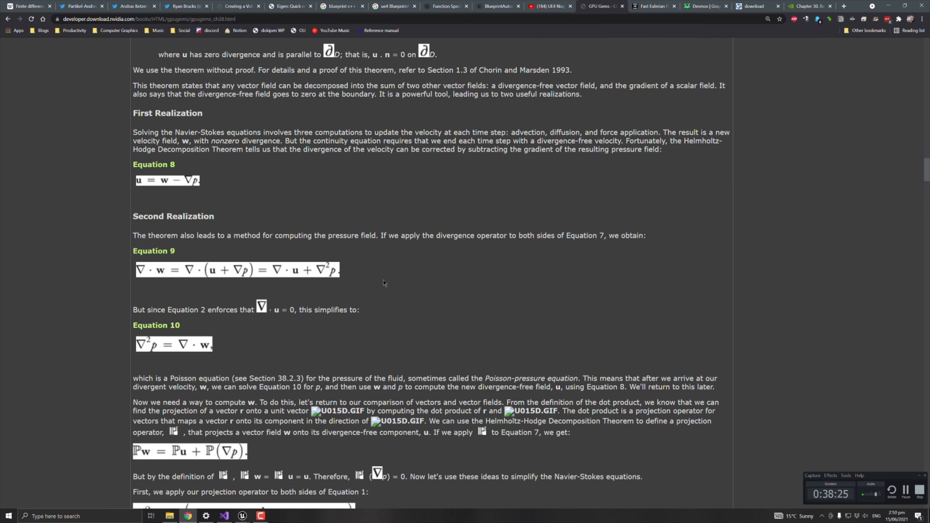
pyautogui.scroll(-3, 383, 282)
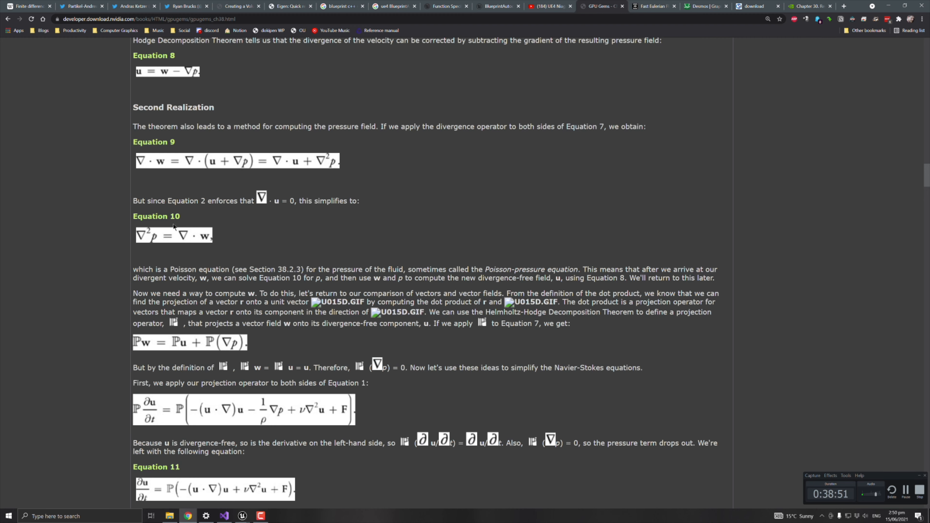
pyautogui.scroll(4, 247, 321)
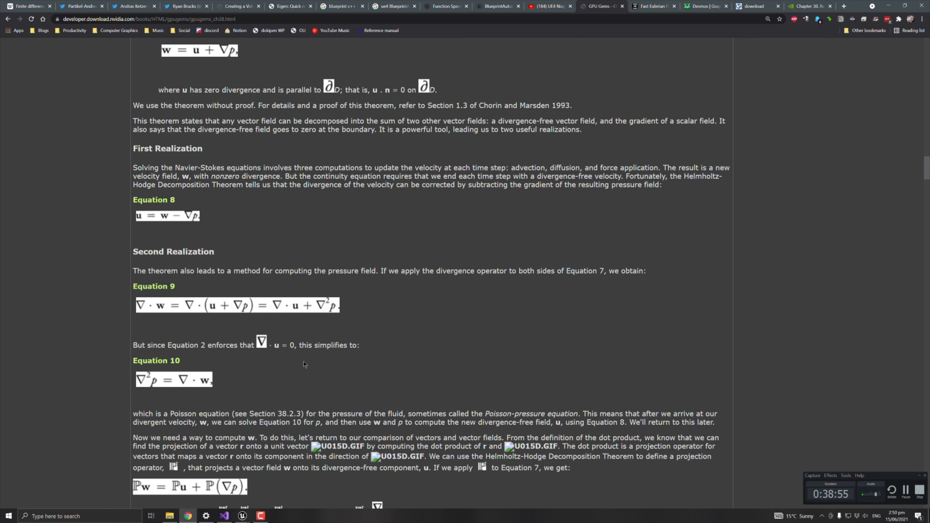
pyautogui.scroll(-4, 304, 363)
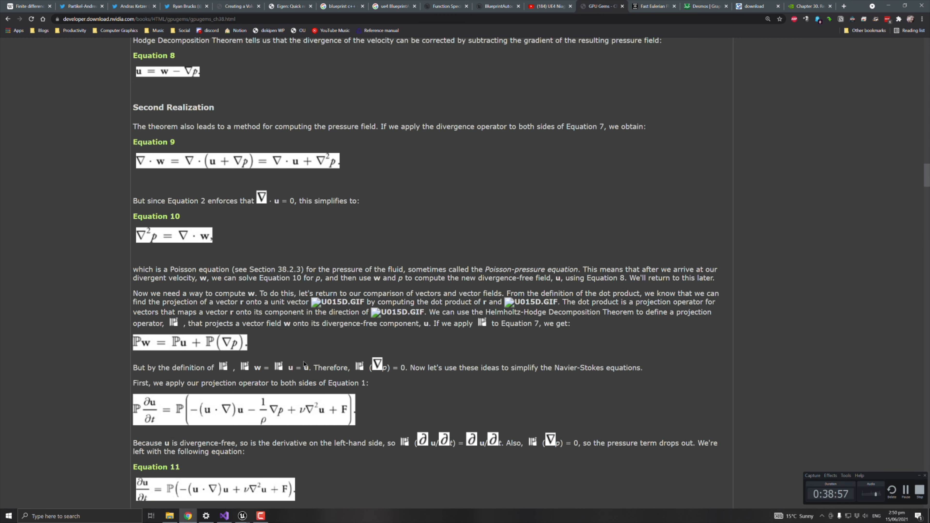
pyautogui.scroll(8, 245, 272)
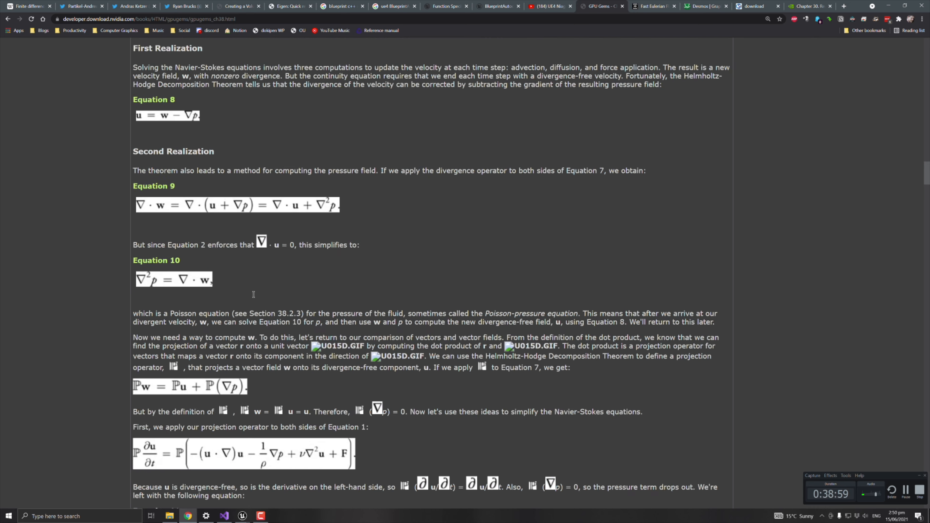
pyautogui.scroll(2, 265, 302)
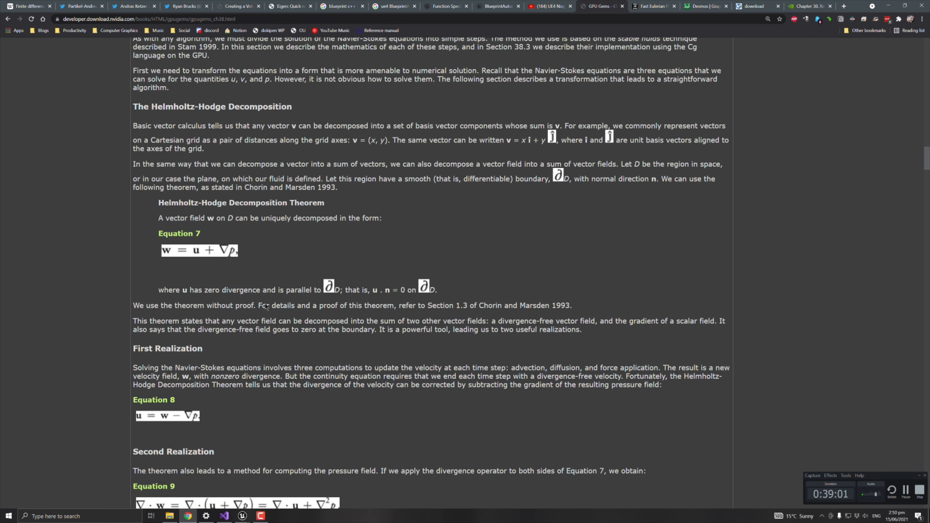
pyautogui.scroll(5, 265, 306)
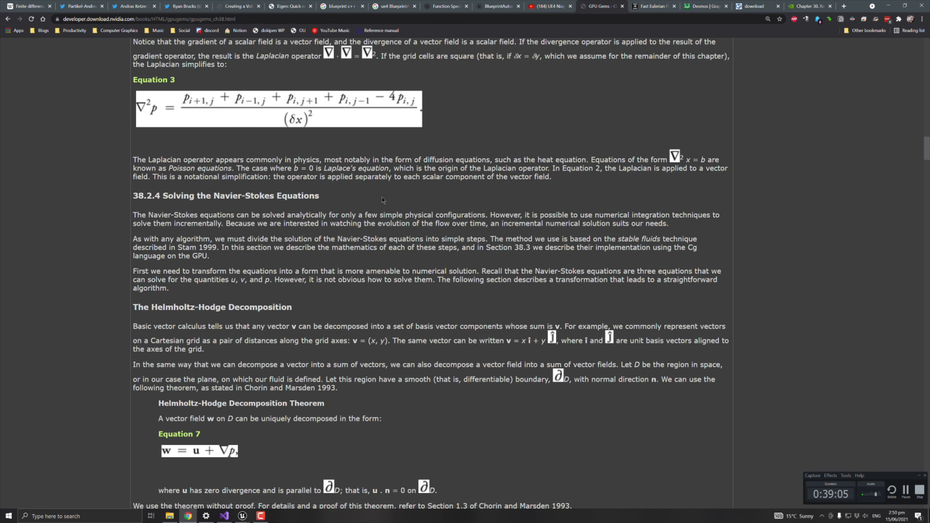
pyautogui.scroll(4, 382, 199)
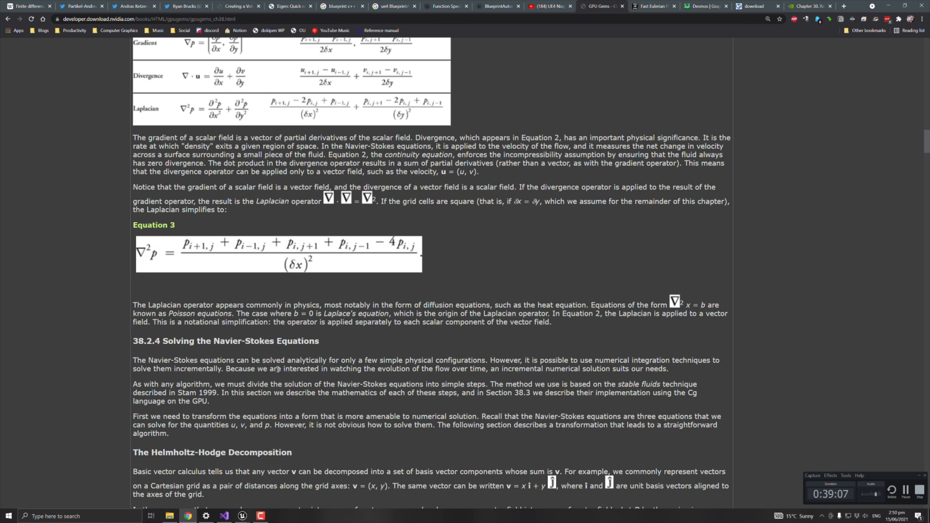
pyautogui.scroll(6, 278, 371)
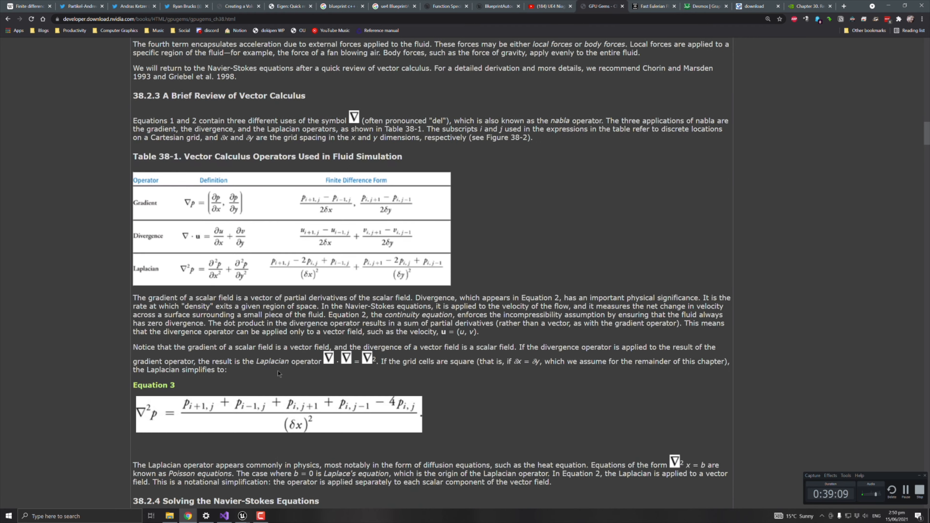
pyautogui.scroll(3, 278, 373)
pyautogui.scroll(-5, 278, 372)
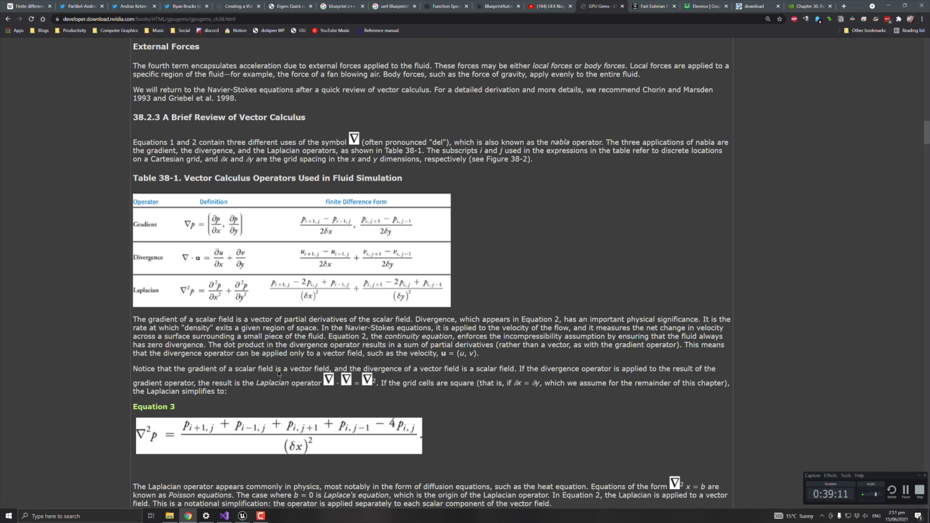
pyautogui.scroll(-2, 278, 373)
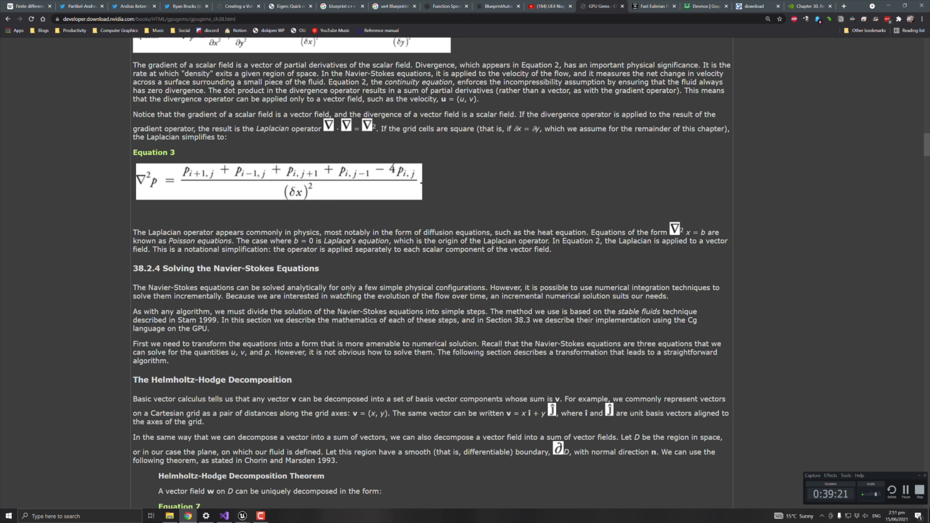
pyautogui.scroll(2, 304, 138)
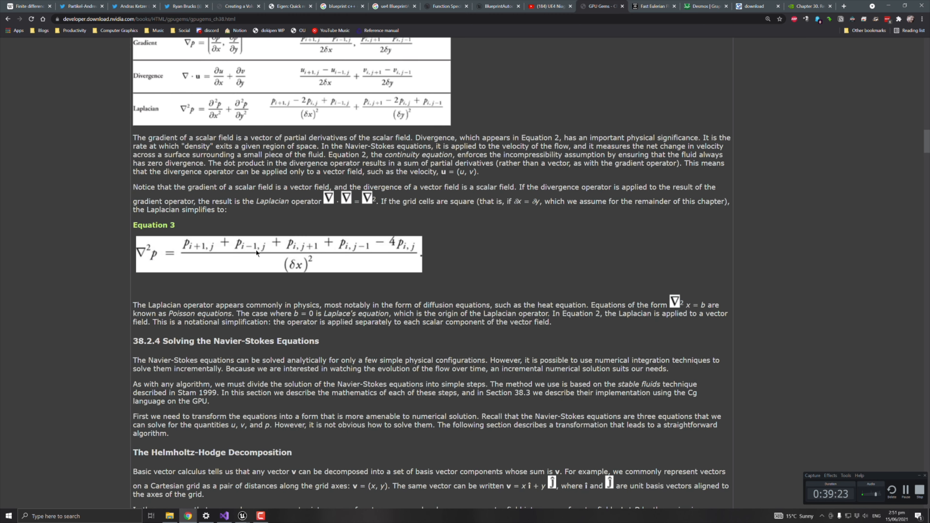
pyautogui.scroll(1, 256, 251)
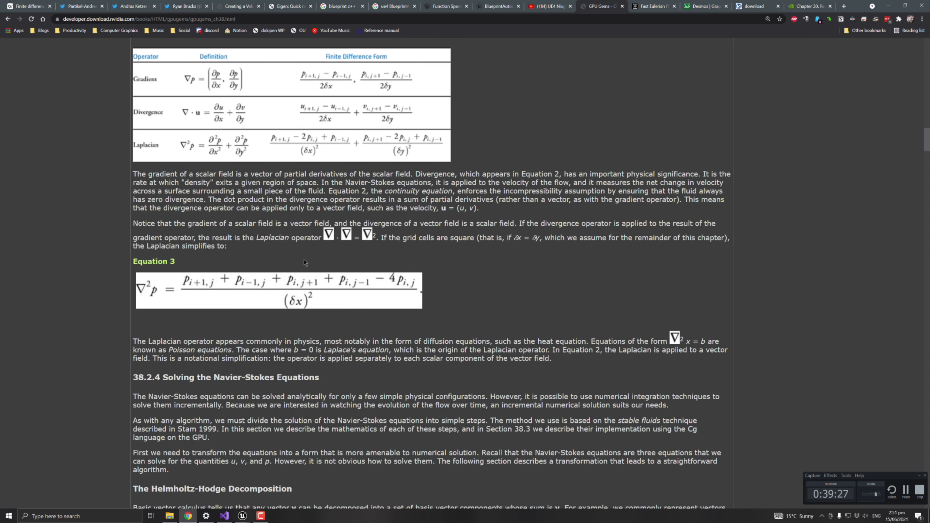
# Examine the projection operator derivation down to Equation 11 and return to the Laplacian in Equation 3
pyautogui.scroll(-3, 303, 259)
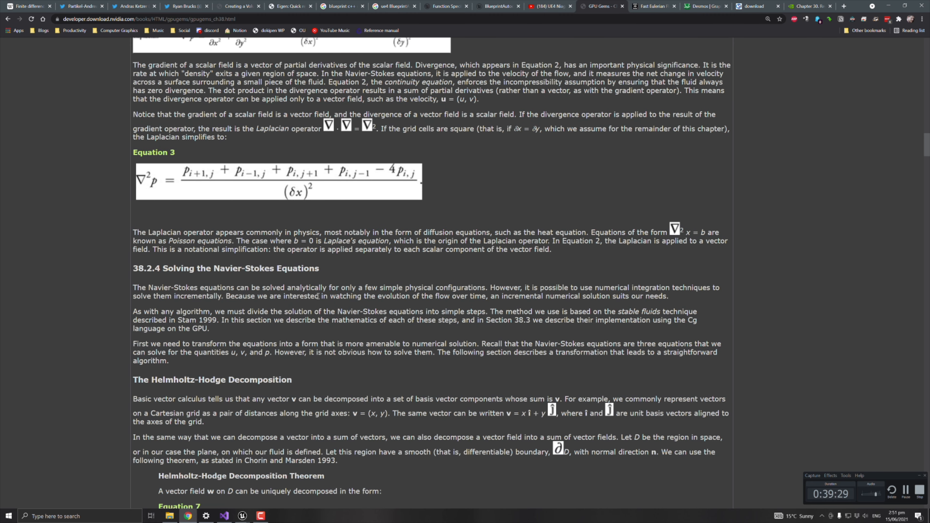
pyautogui.scroll(-15, 318, 296)
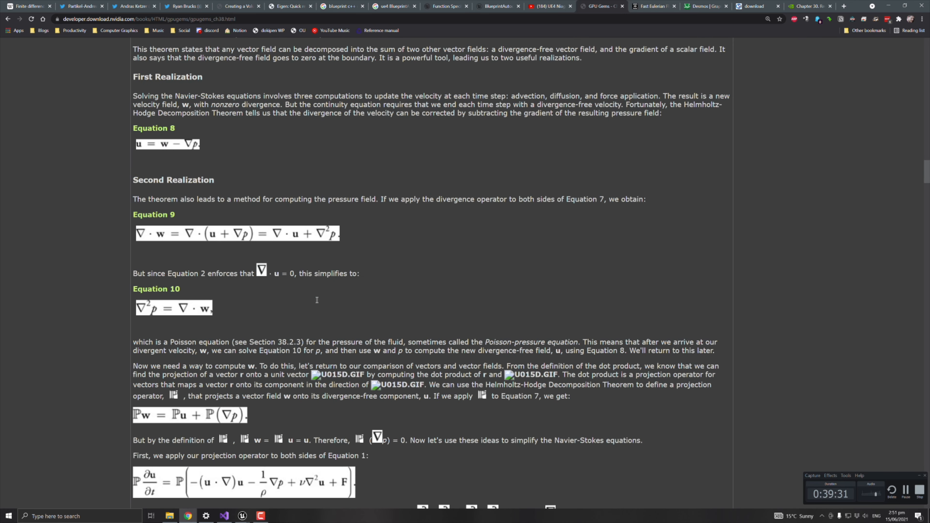
pyautogui.scroll(-5, 317, 300)
pyautogui.scroll(-4, 317, 300)
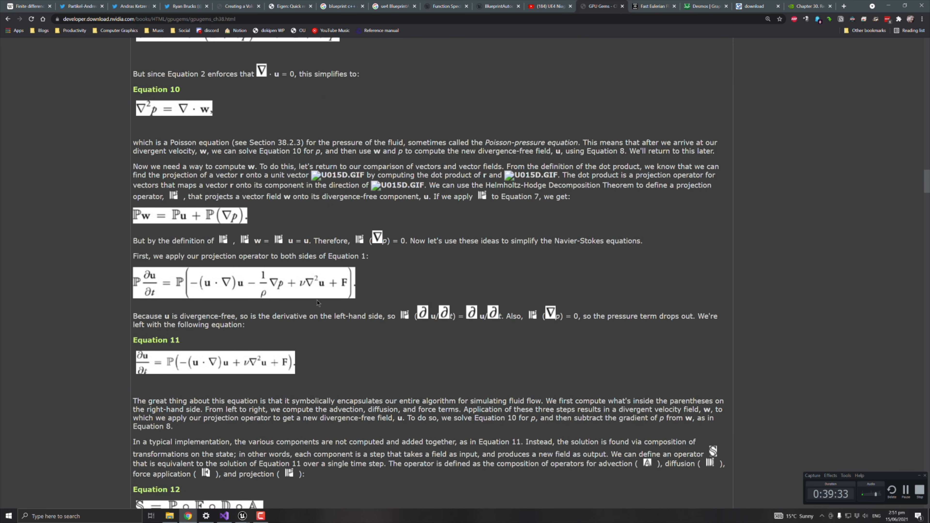
pyautogui.scroll(4, 258, 273)
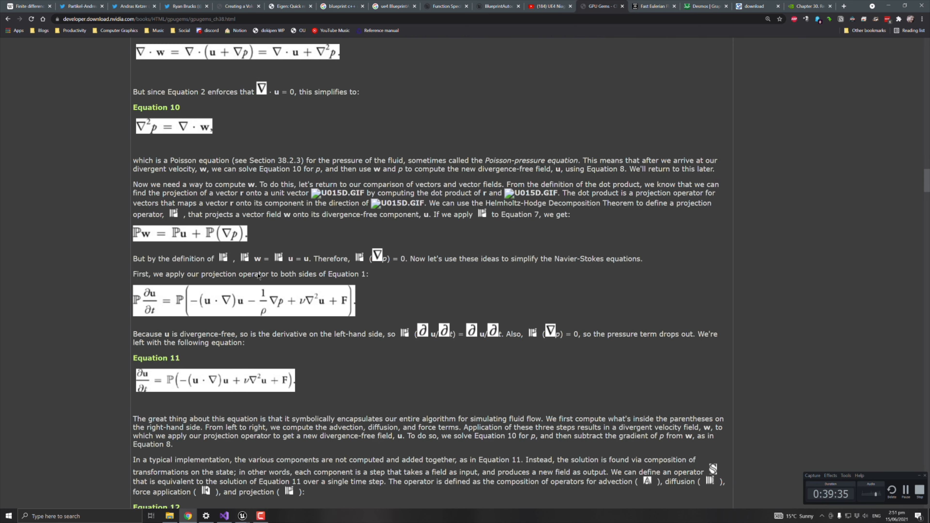
pyautogui.scroll(12, 267, 269)
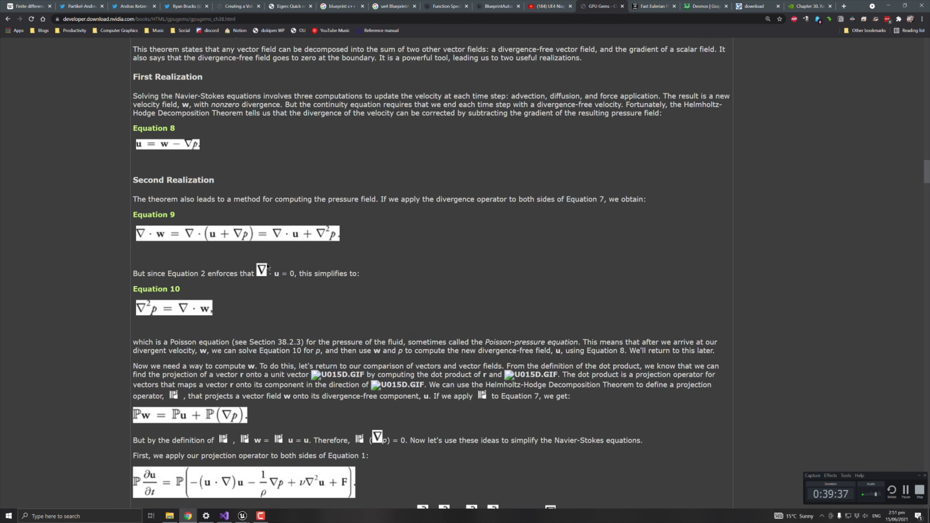
pyautogui.scroll(9, 267, 269)
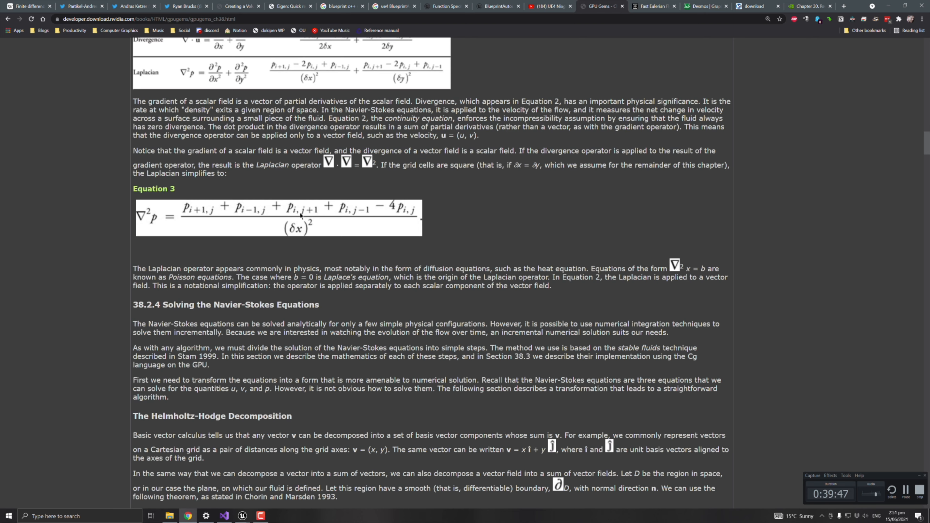
# Find Equation 16 under Solution of Poisson Equations and highlight "β = 4" in the paragraph below it
pyautogui.scroll(-15, 300, 212)
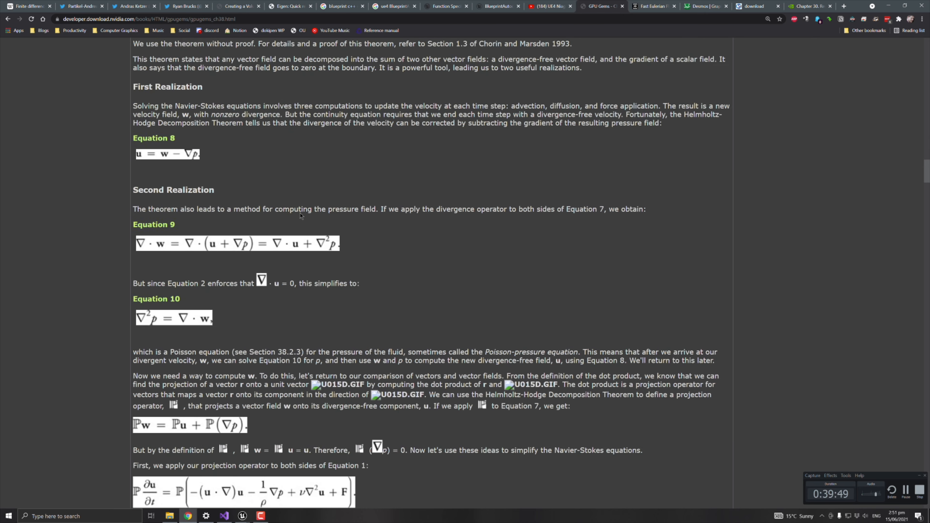
pyautogui.scroll(-20, 300, 216)
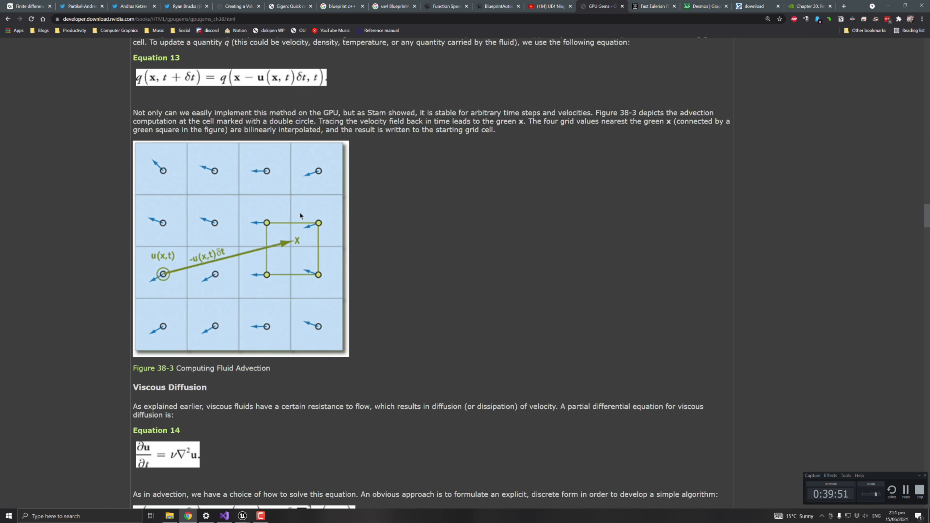
pyautogui.scroll(-9, 301, 215)
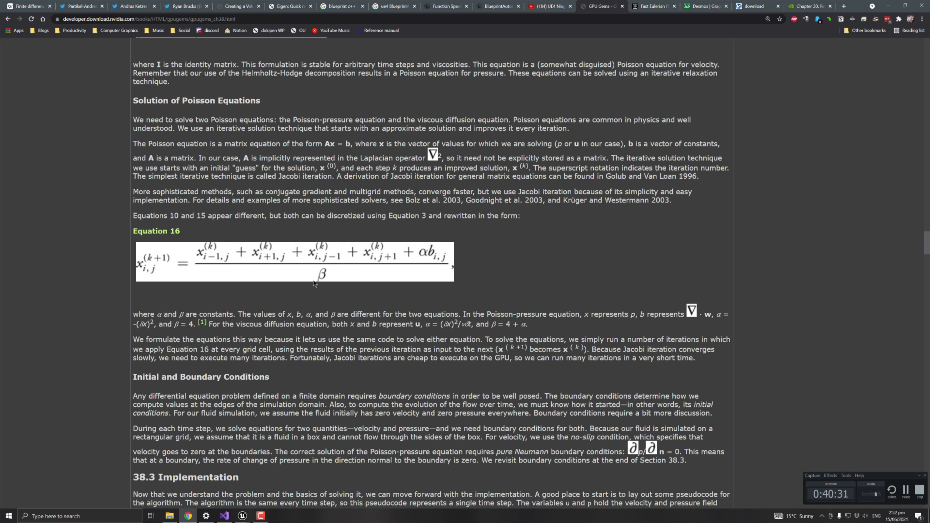
pyautogui.moveTo(492, 324); pyautogui.dragTo(511, 324)
# Switch to the Unreal Niagara editor and show the setPressure module of the ClearPressure stage in NS_FluidSystem_6_PressureSolve
pyautogui.moveTo(242, 516)
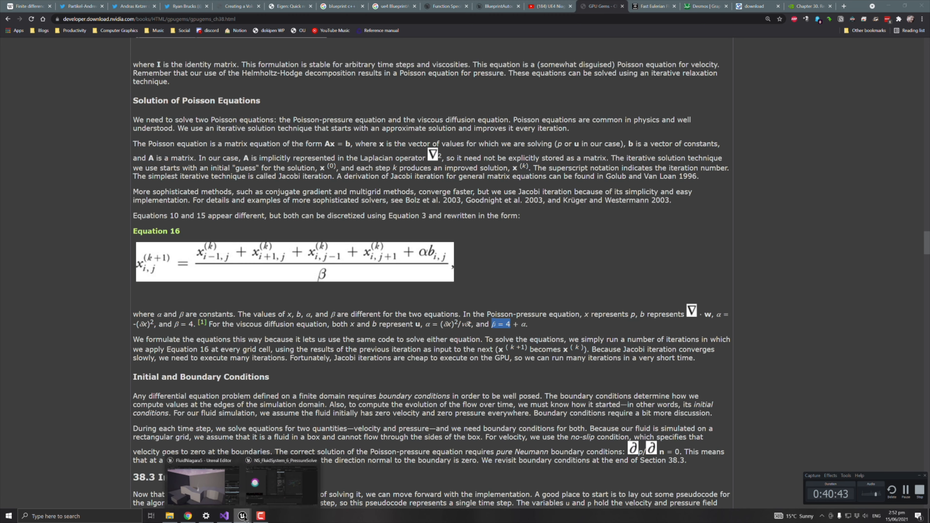
pyautogui.click(202, 481)
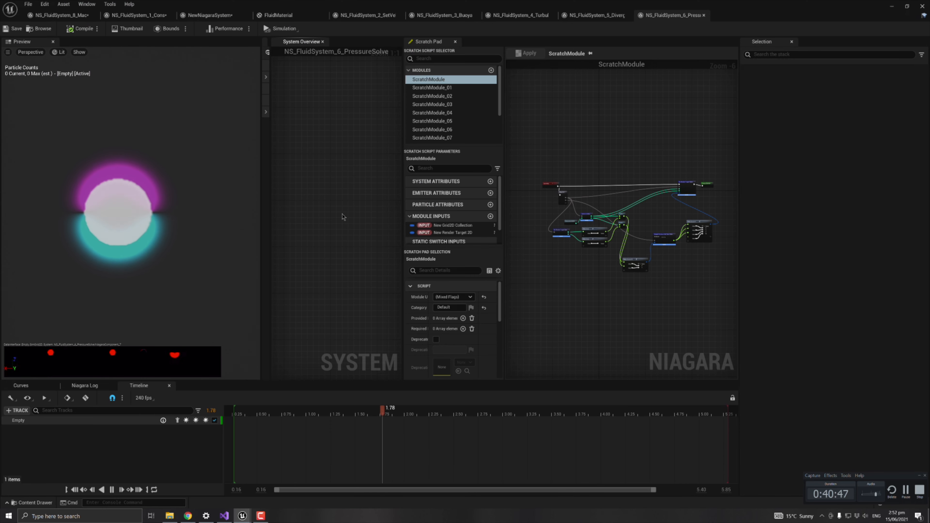
pyautogui.moveTo(360, 302); pyautogui.dragTo(266, 73, button='right')
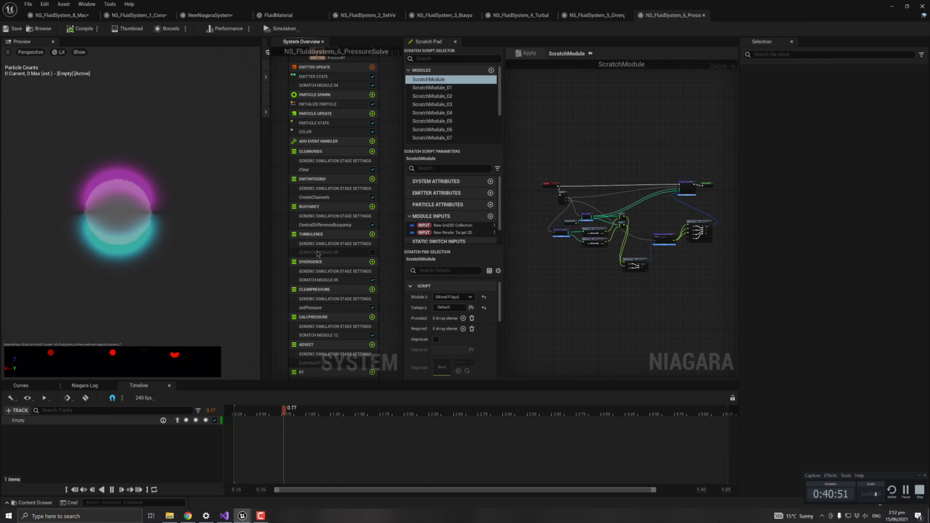
pyautogui.click(312, 308)
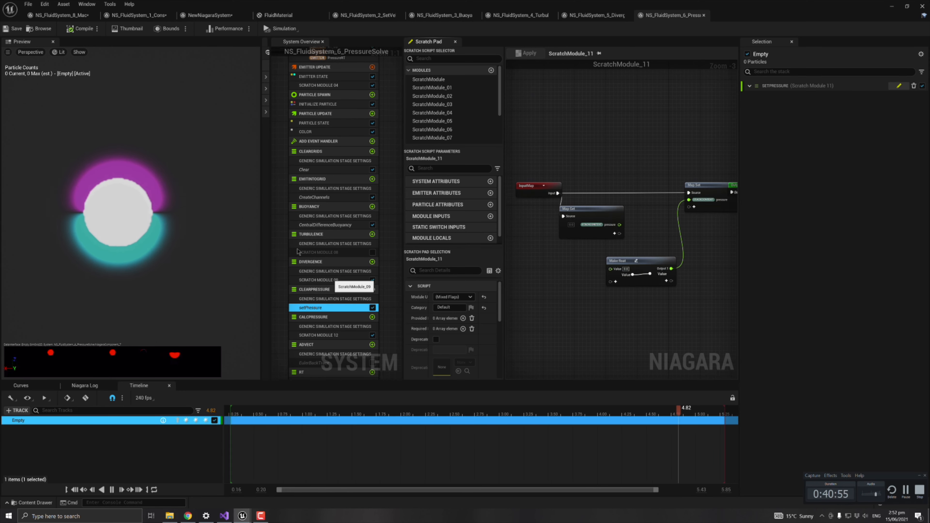
# Show Scratch Module 12 of the CalcPressure stage and examine its Get Previous Float Value nodes that read the neighbouring pressure cells
pyautogui.moveTo(282, 286); pyautogui.dragTo(280, 245, button='right')
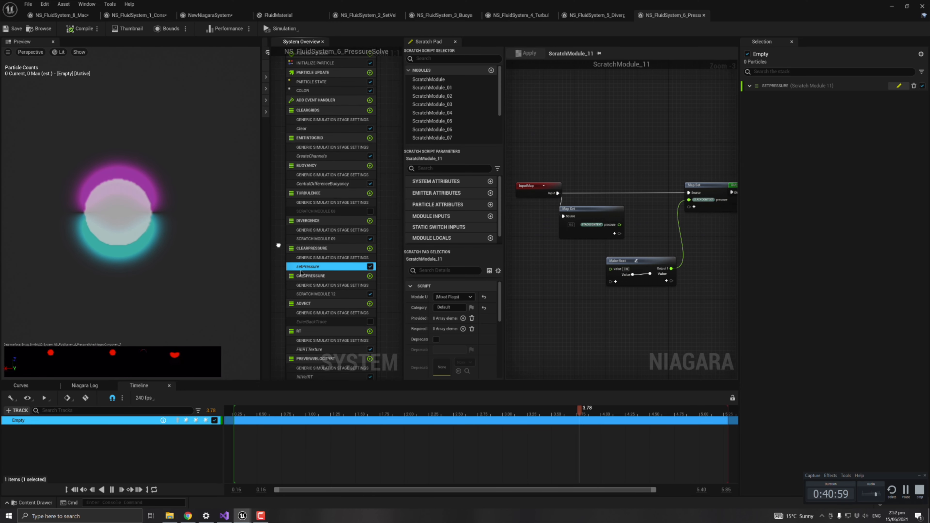
pyautogui.moveTo(582, 256); pyautogui.dragTo(560, 263, button='right')
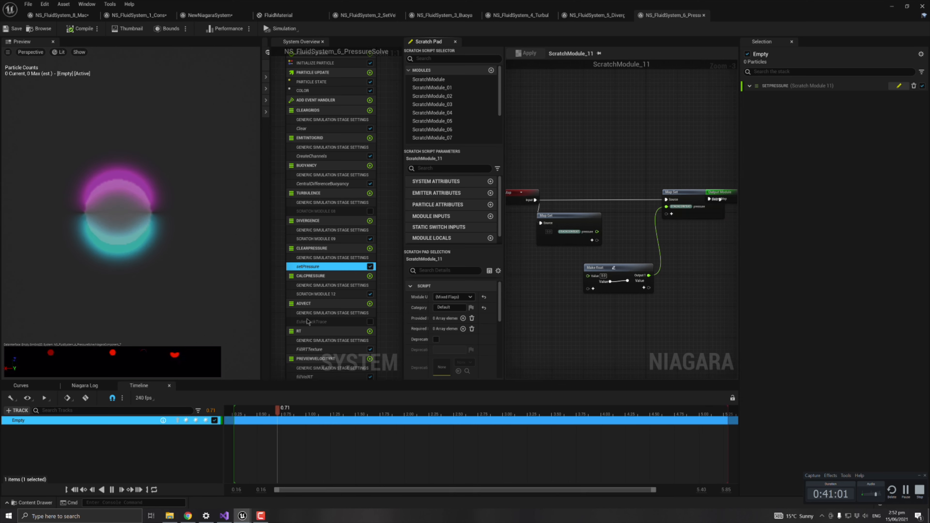
pyautogui.click(316, 294)
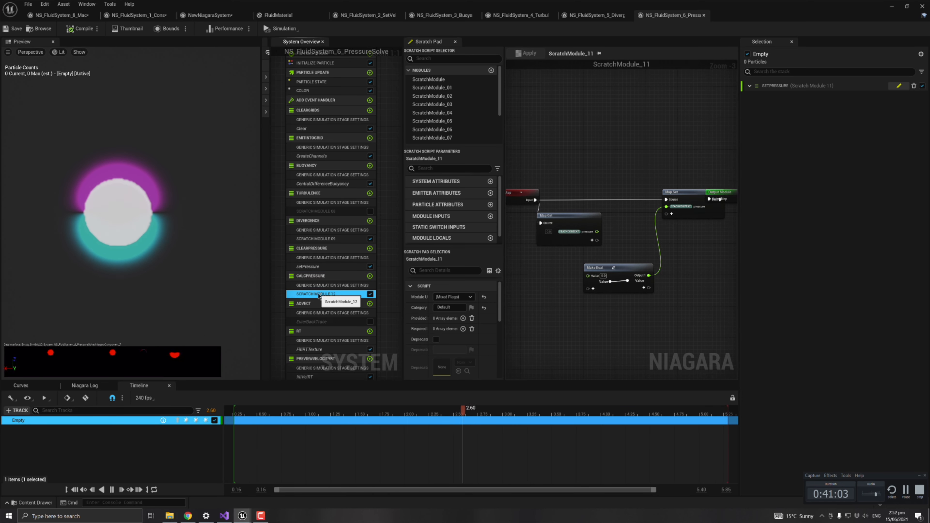
pyautogui.scroll(4, 612, 238)
pyautogui.moveTo(622, 258); pyautogui.dragTo(595, 255, button='right')
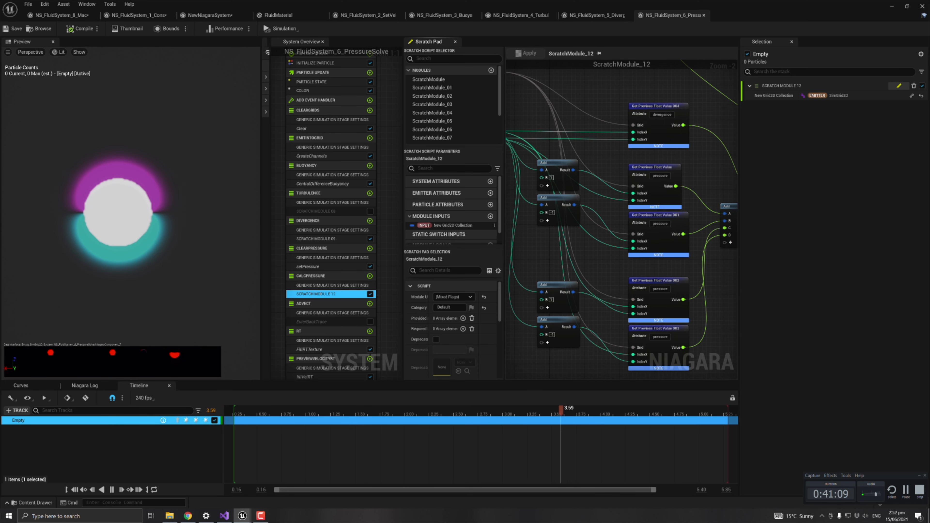
pyautogui.moveTo(670, 179); pyautogui.dragTo(658, 144, button='right')
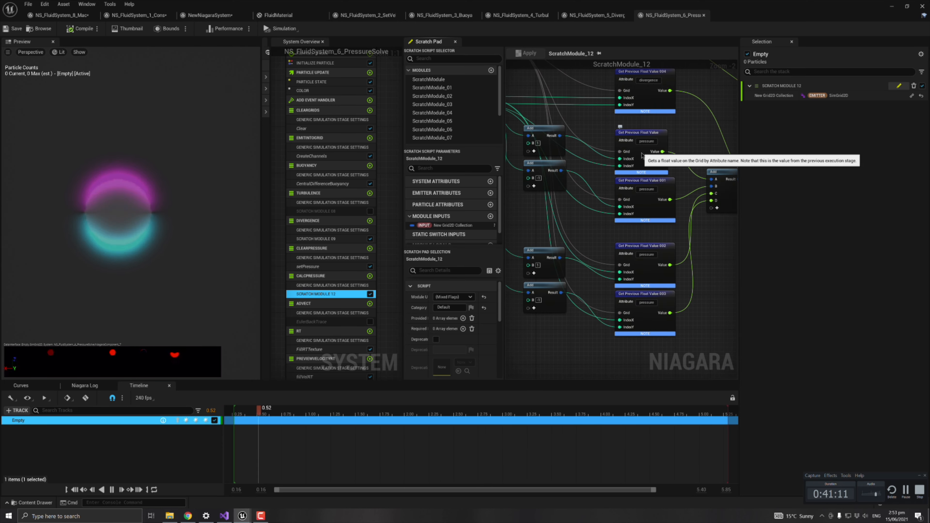
pyautogui.click(657, 145)
pyautogui.click(656, 205)
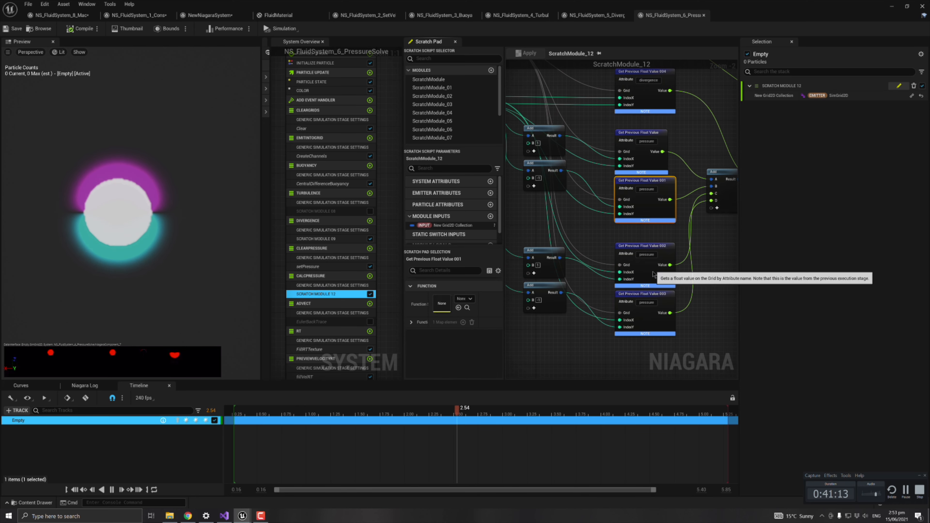
pyautogui.click(656, 314)
# Trace the Add node's pressure sum and the divergence value into the Subtract node, and check the pressure output in Map Set
pyautogui.moveTo(718, 183); pyautogui.dragTo(613, 245, button='right')
pyautogui.moveTo(622, 236); pyautogui.dragTo(618, 241)
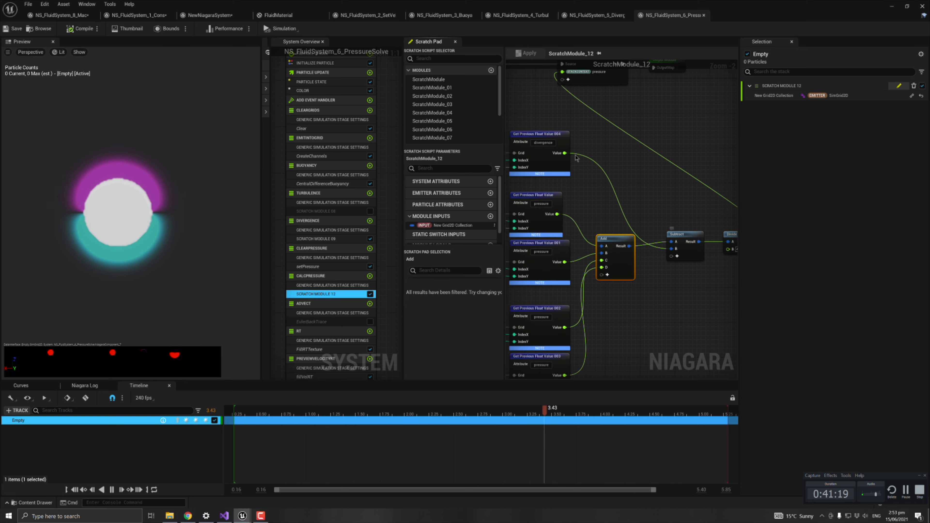
pyautogui.moveTo(641, 180); pyautogui.dragTo(670, 205, button='right')
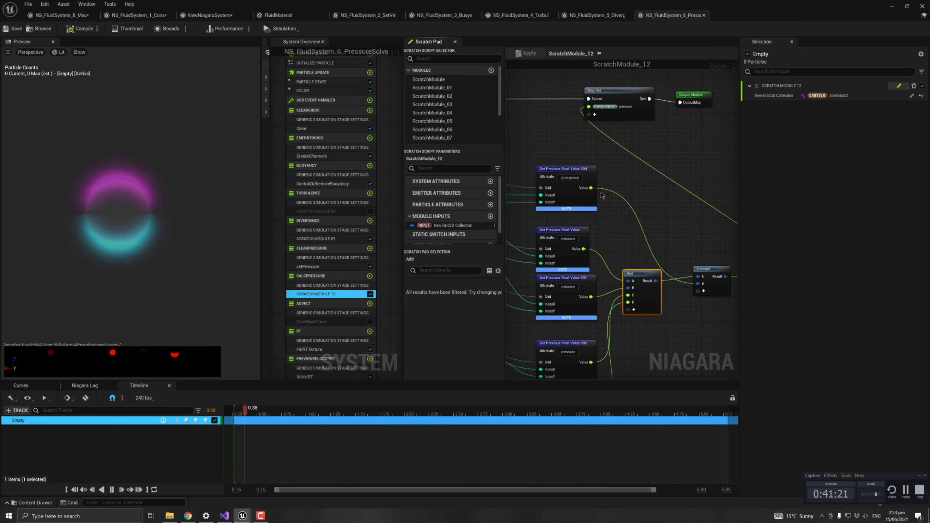
pyautogui.moveTo(634, 170); pyautogui.dragTo(584, 210)
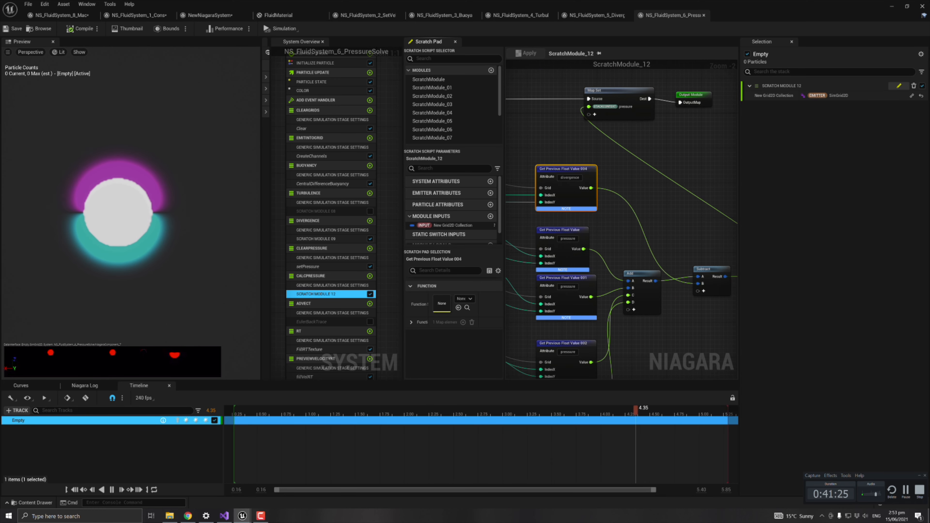
pyautogui.moveTo(610, 176); pyautogui.dragTo(679, 278, button='right')
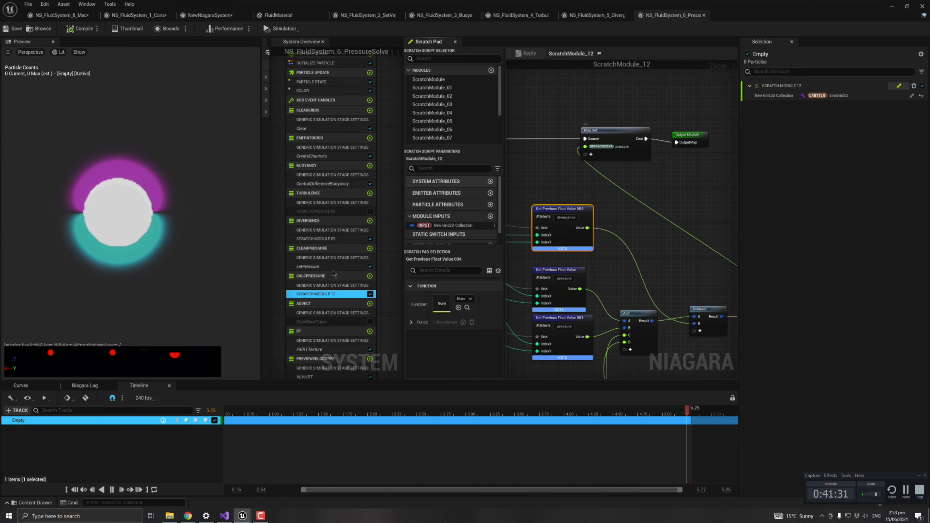
# Show the CalcPressure stage's iteration settings, pause the simulation and move the playhead to 0.70
pyautogui.click(322, 285)
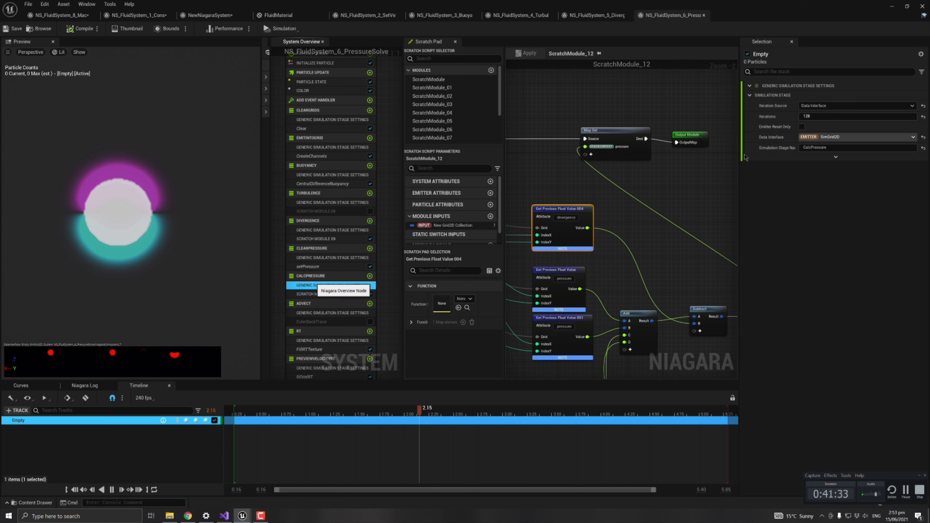
pyautogui.click(825, 116)
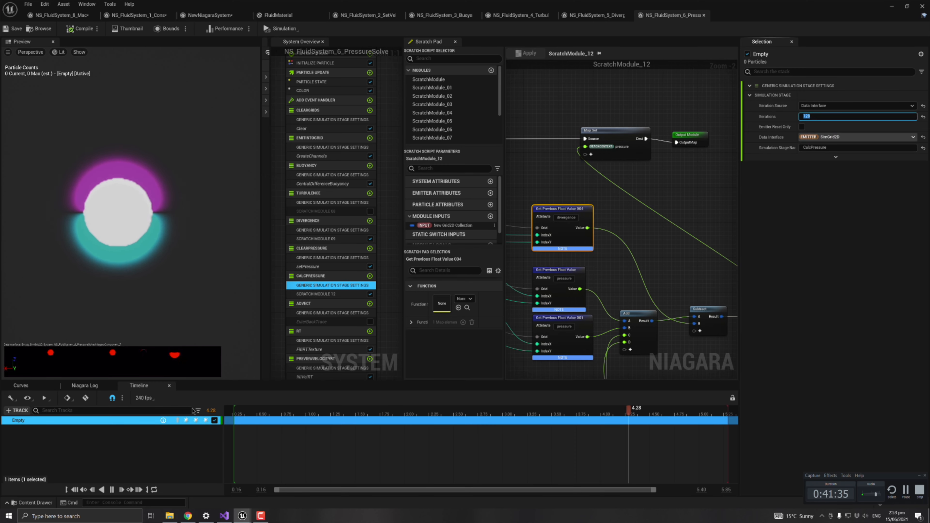
pyautogui.click(111, 490)
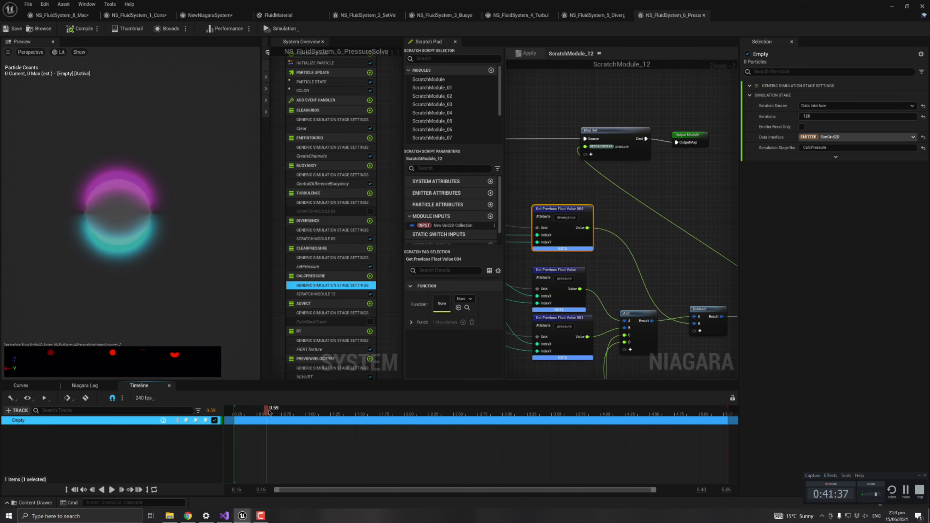
pyautogui.moveTo(310, 415); pyautogui.dragTo(277, 408)
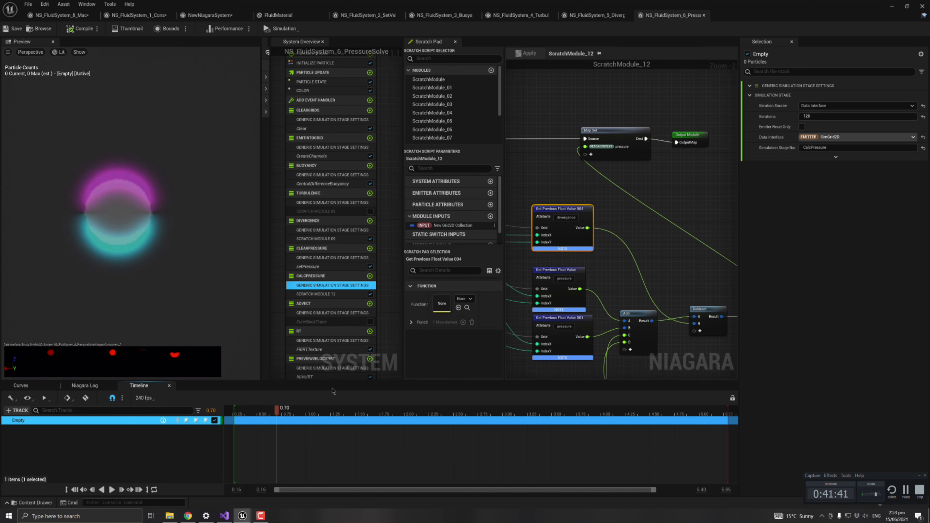
# Try the CalcPressure stage with 16 and 32 iterations to compare how far the pressure spreads
pyautogui.click(818, 116)
pyautogui.write('16')
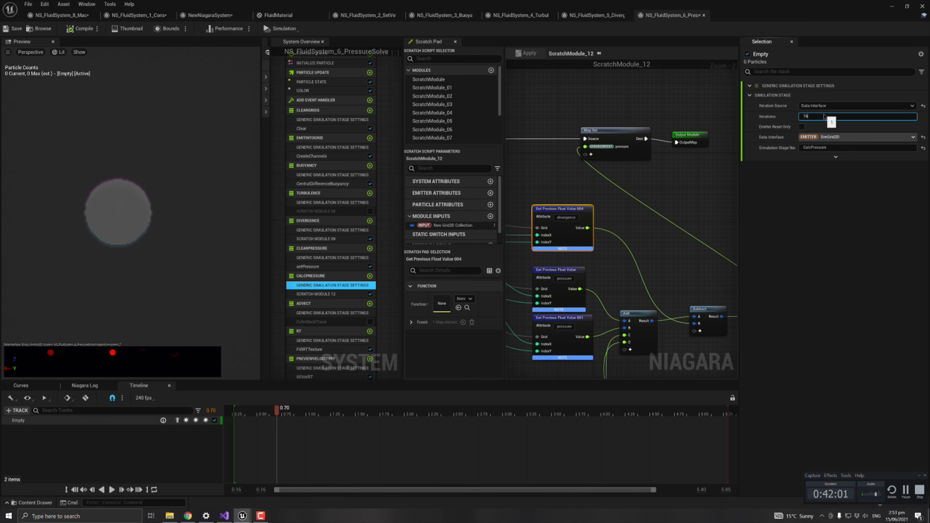
pyautogui.press('Return')
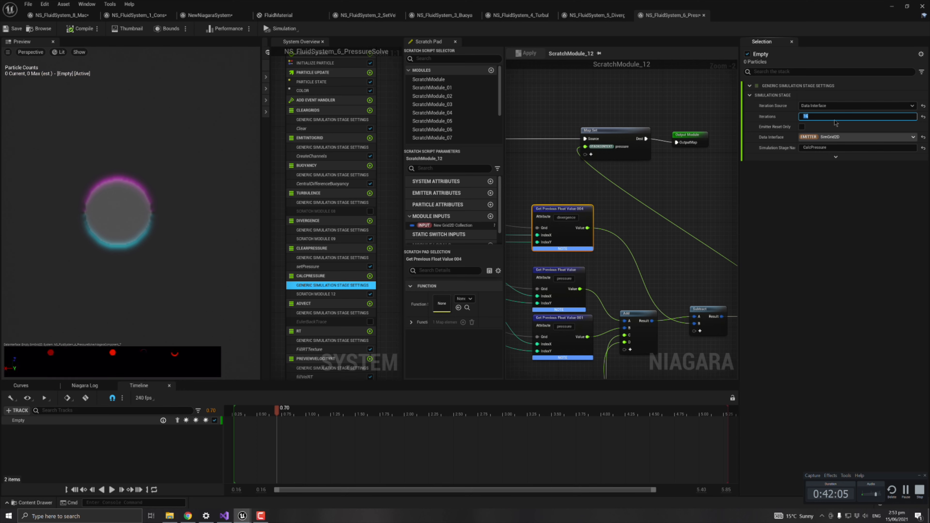
pyautogui.write('32')
pyautogui.press('Return')
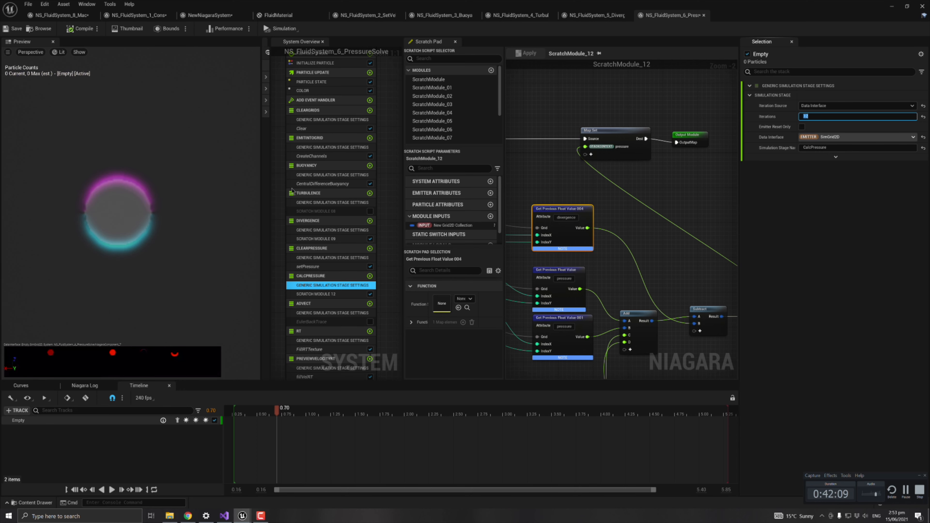
# Set the CalcPressure iterations to 128 and inspect the pressure field up close in the preview
pyautogui.write('128')
pyautogui.press('Return')
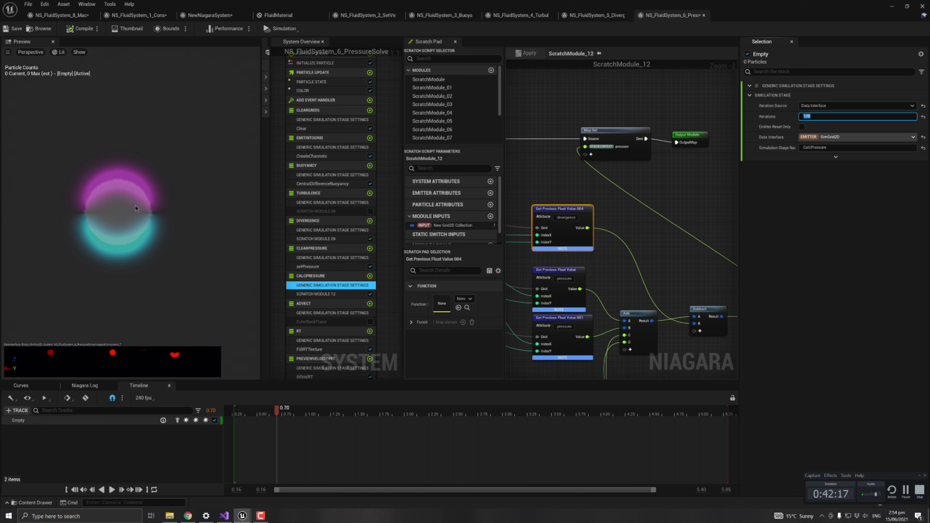
pyautogui.moveTo(117, 183); pyautogui.dragTo(155, 164, button='right')
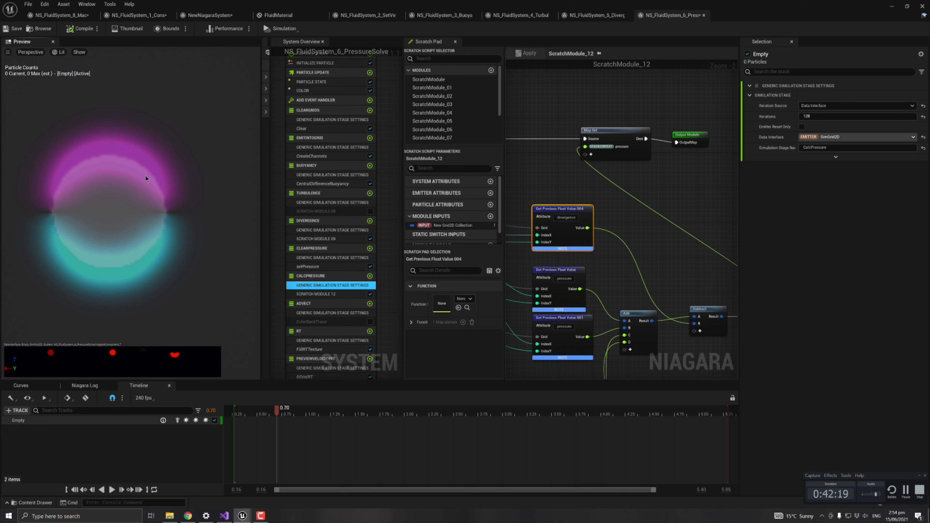
pyautogui.moveTo(154, 197)
pyautogui.mouseDown()
pyautogui.moveTo(146, 183)
pyautogui.moveTo(165, 185)
pyautogui.moveTo(170, 196)
pyautogui.moveTo(149, 196)
pyautogui.mouseUp()
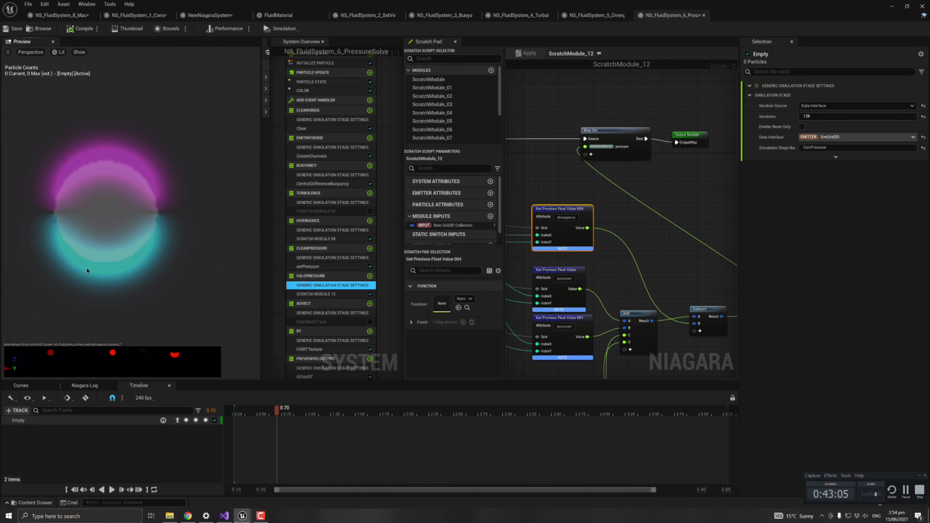
# Review the pressure graph again, followed by the CentralDifferenceBuoyancy and setPressure modules in the stage stack
pyautogui.moveTo(658, 259); pyautogui.dragTo(637, 202, button='right')
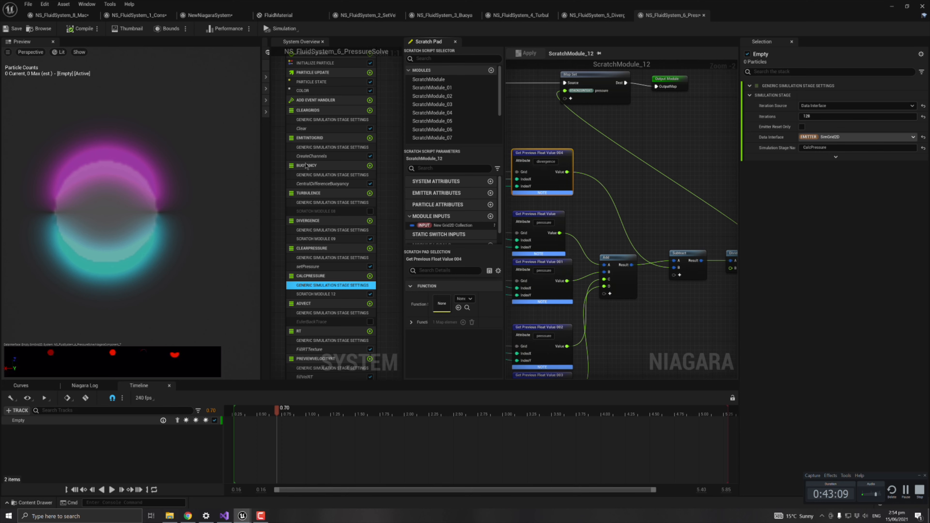
pyautogui.moveTo(281, 285); pyautogui.dragTo(289, 261, button='right')
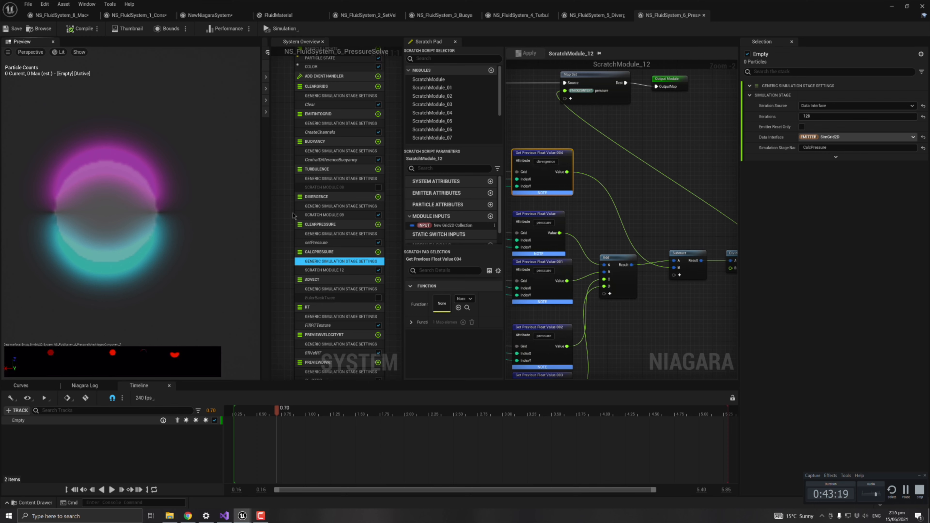
pyautogui.scroll(3, 293, 216)
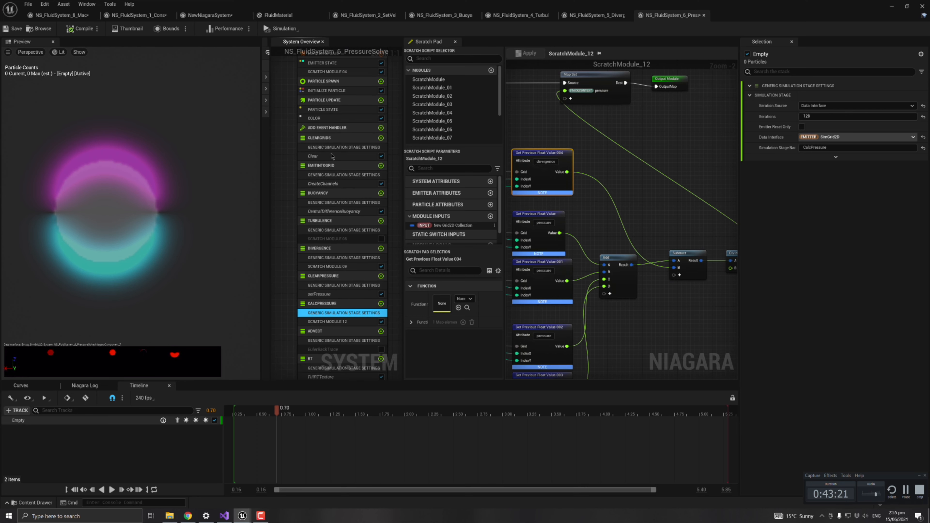
pyautogui.click(327, 211)
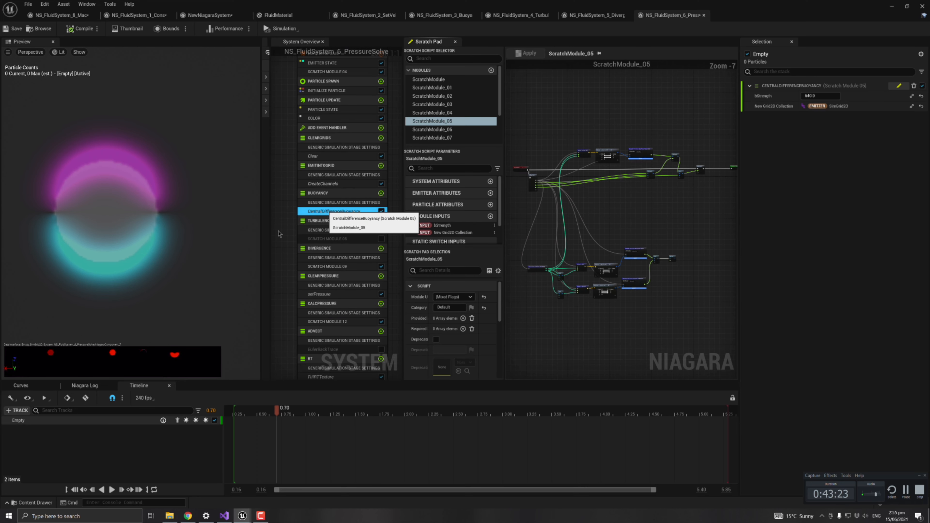
pyautogui.moveTo(281, 260); pyautogui.dragTo(316, 205, button='right')
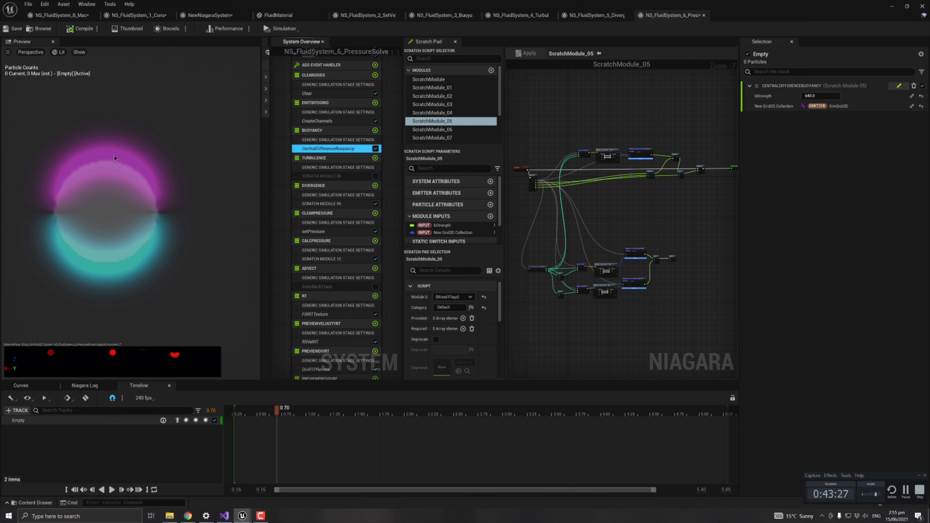
pyautogui.click(317, 233)
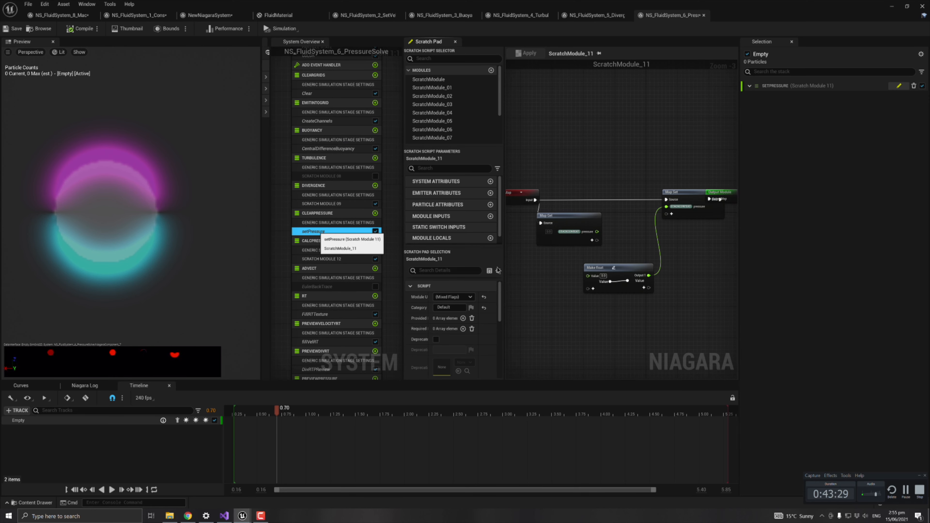
# Show Scratch Module 13 of the PreviewPressure stage and examine how the sampled pressure is multiplied for the render target
pyautogui.moveTo(286, 335); pyautogui.dragTo(279, 245, button='right')
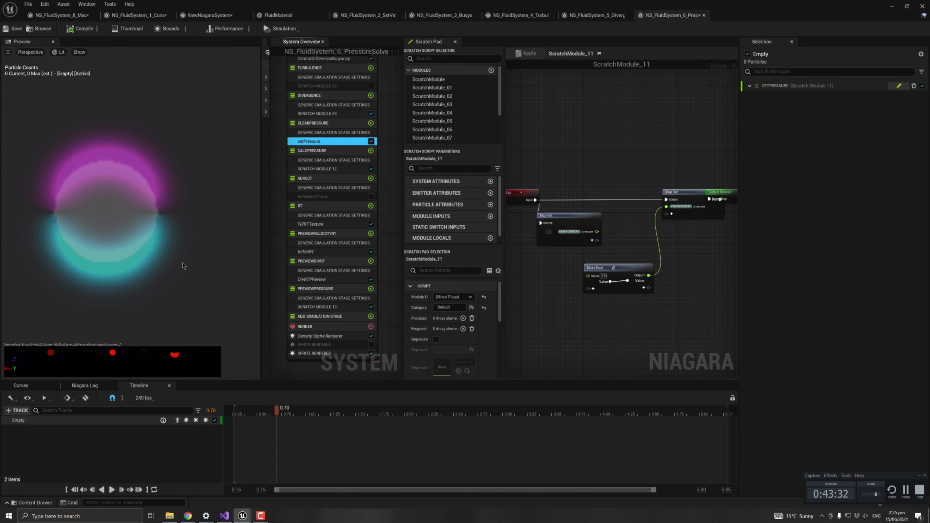
pyautogui.click(336, 307)
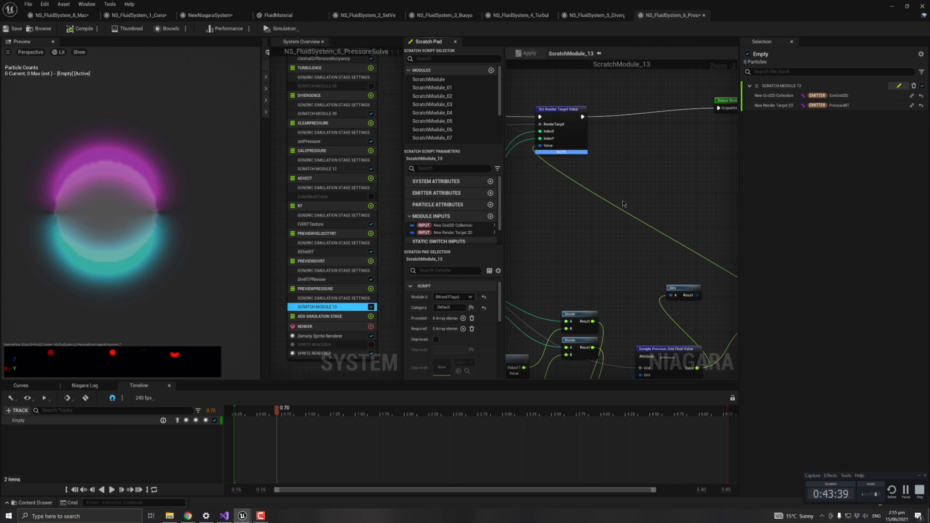
pyautogui.moveTo(623, 201); pyautogui.dragTo(575, 137, button='right')
pyautogui.moveTo(660, 251); pyautogui.dragTo(602, 234, button='right')
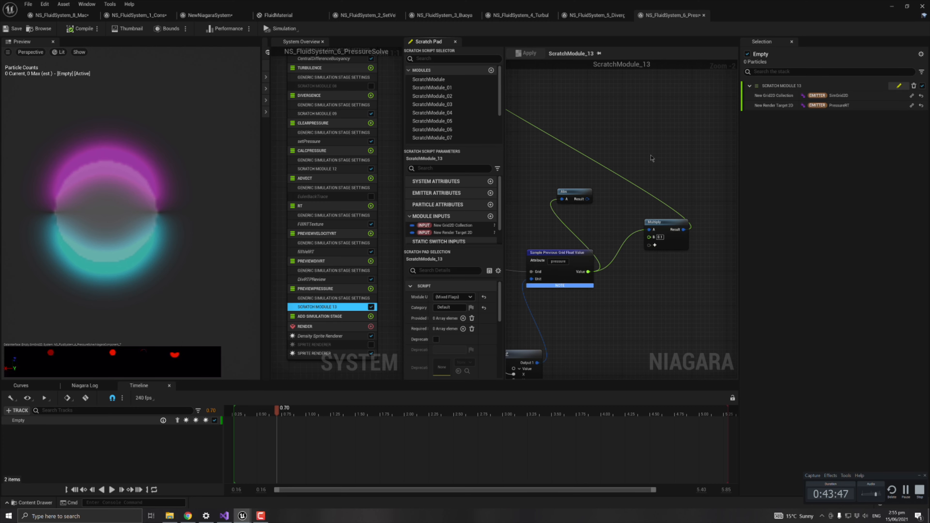
# Open FluidMaterial_3 from the pressure Sprite Renderer, examine its Clamp and colour nodes, and return to NS_FluidSystem_6_PressureSolve
pyautogui.click(327, 353)
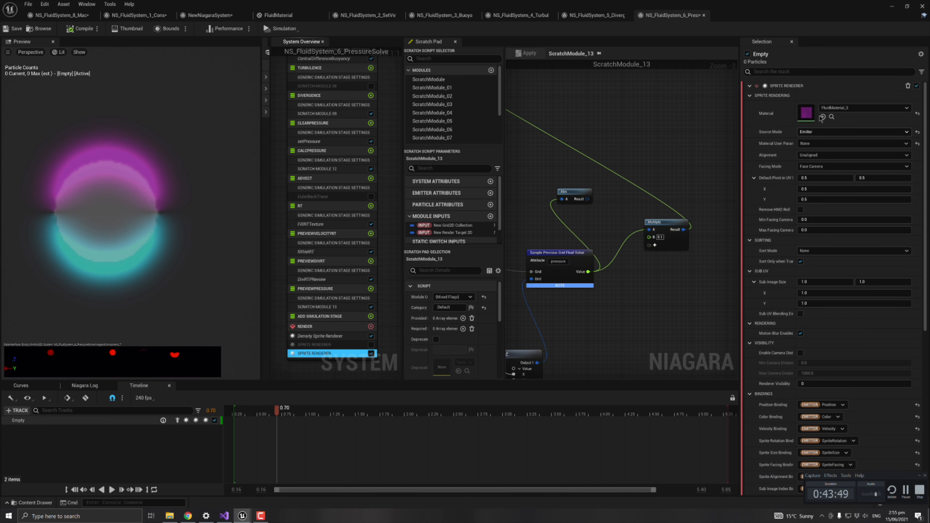
pyautogui.doubleClick(807, 113)
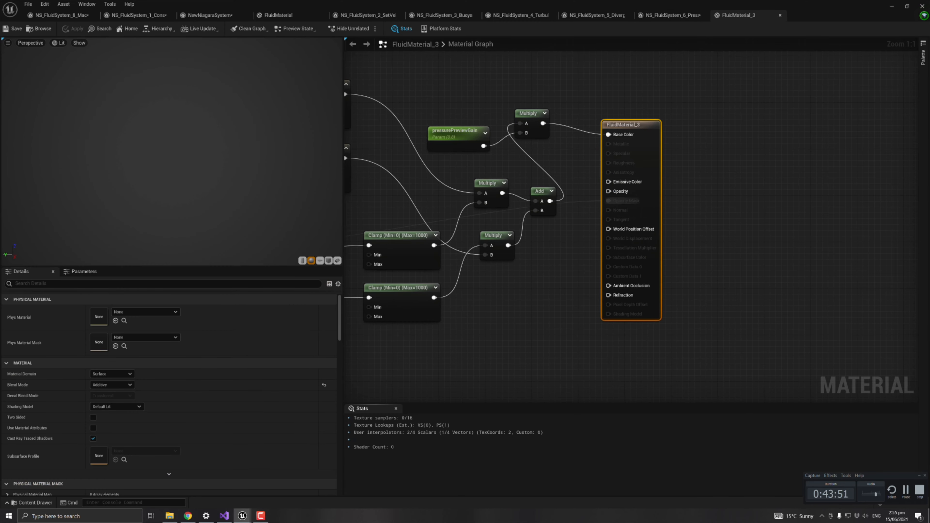
pyautogui.click(561, 221)
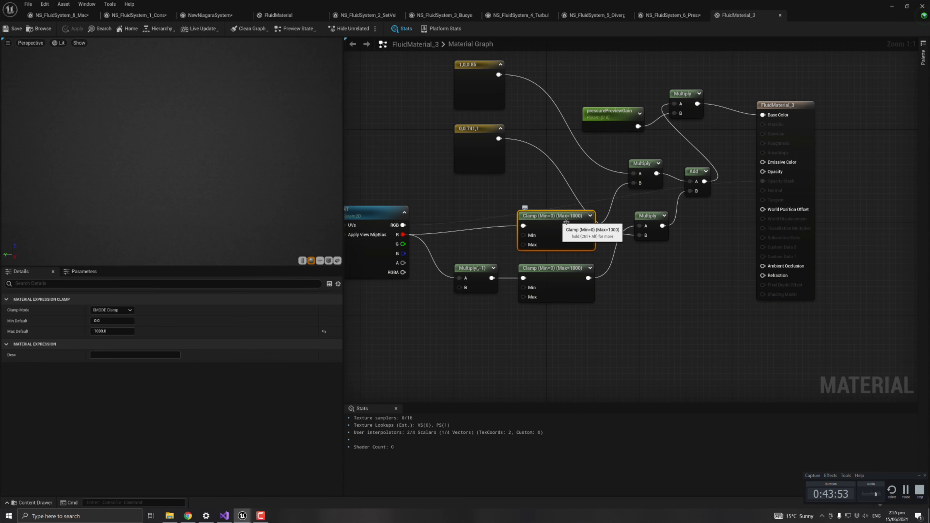
pyautogui.moveTo(499, 192); pyautogui.dragTo(520, 201, button='right')
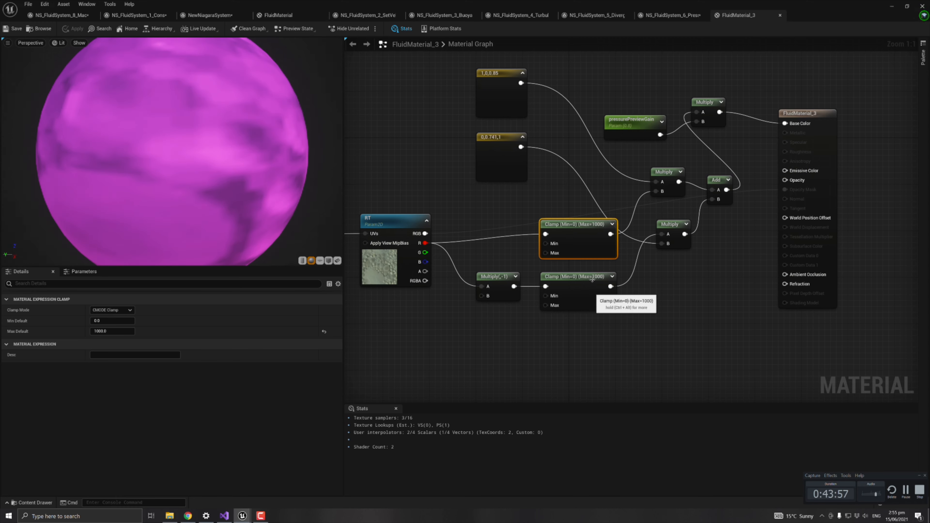
pyautogui.click(135, 15)
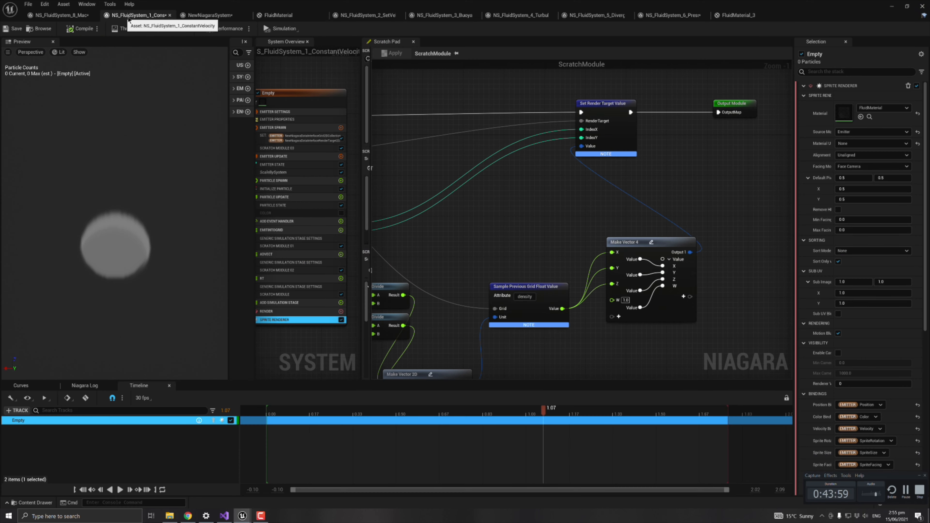
pyautogui.click(689, 15)
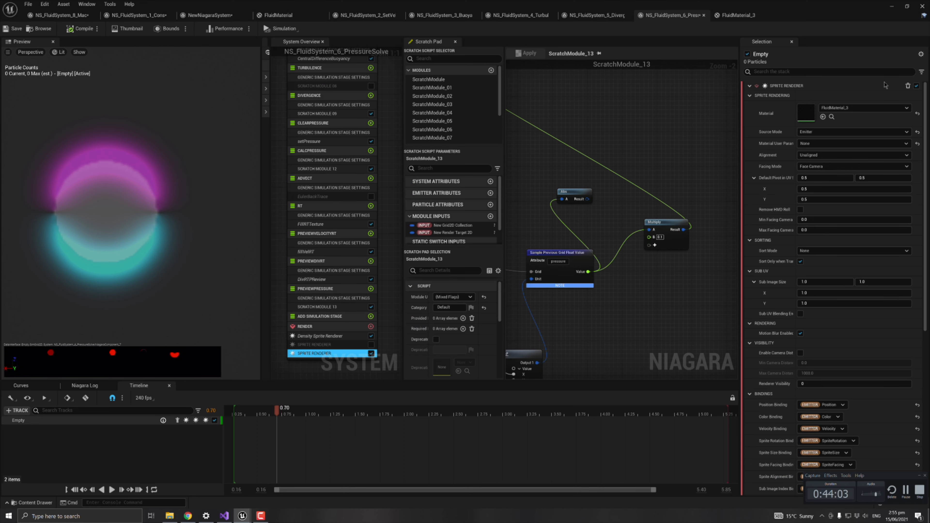
# Open NS_FluidSystem_7_PressureGradient from the Niagara folder and bring the Empty emitter's simulation stages into view
pyautogui.hotkey('ctrl', 'space')
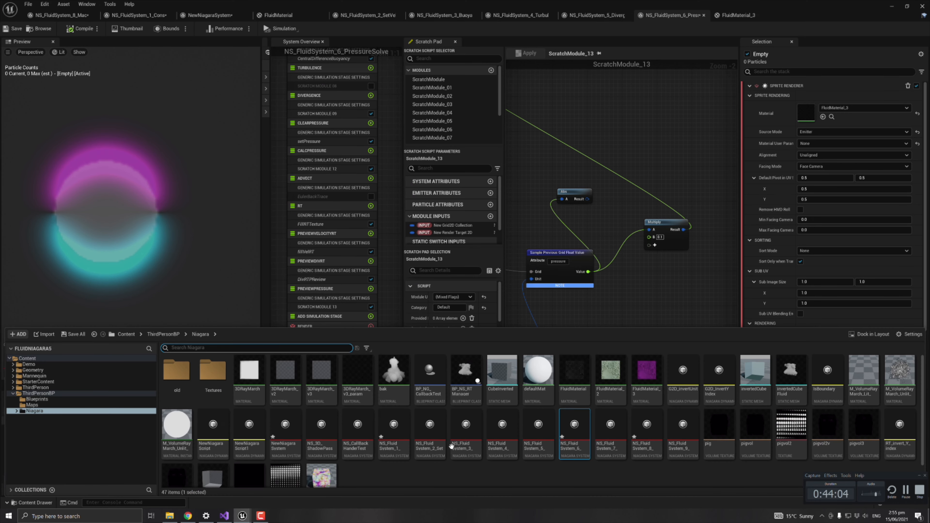
pyautogui.click(619, 425)
pyautogui.doubleClick(619, 426)
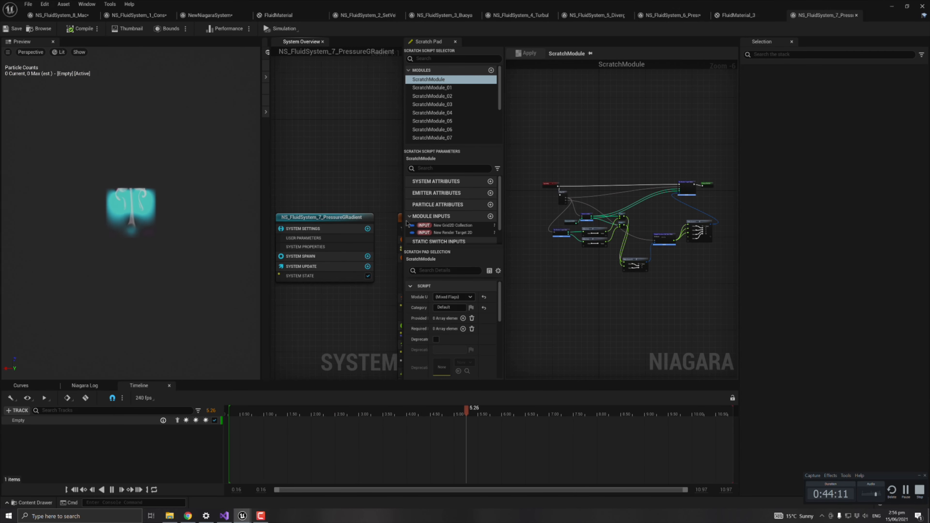
pyautogui.moveTo(351, 179); pyautogui.dragTo(277, 81, button='right')
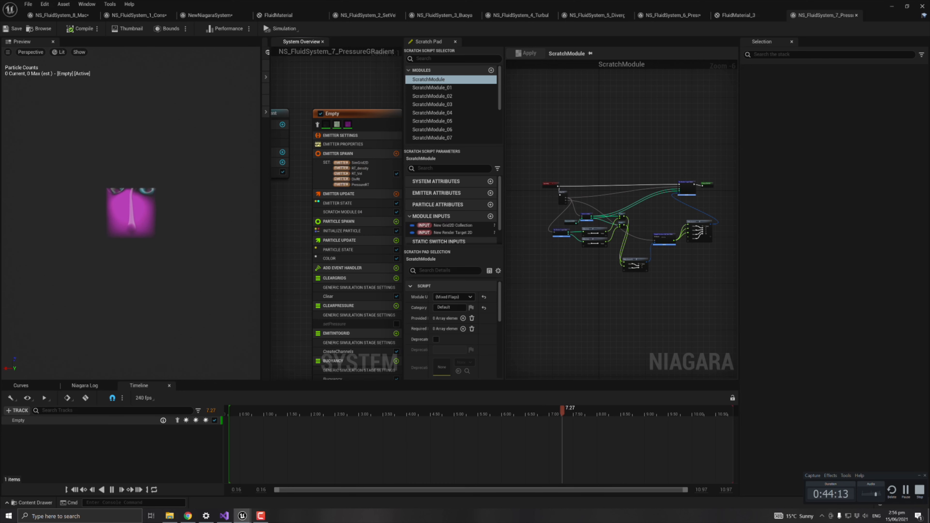
pyautogui.moveTo(301, 298); pyautogui.dragTo(279, 168, button='right')
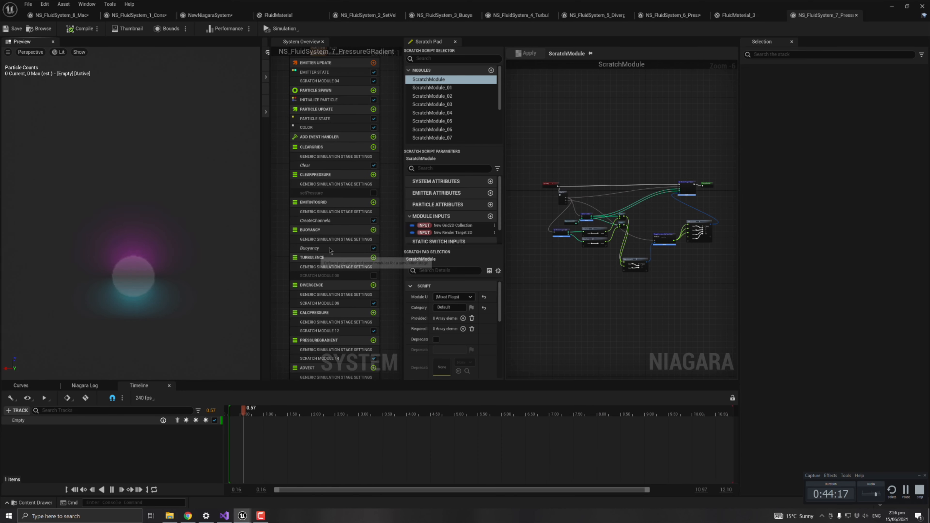
# Show Scratch Module 12 of the CalcPressure stage, hold the preview at 3.35 on the timeline and review the pressure graph
pyautogui.click(327, 330)
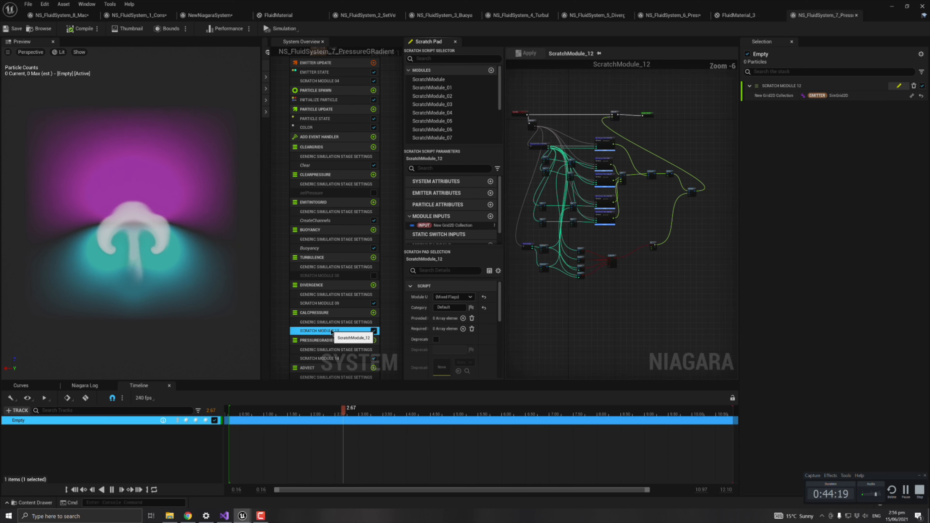
pyautogui.scroll(4, 676, 238)
pyautogui.moveTo(576, 191); pyautogui.dragTo(707, 291, button='right')
pyautogui.moveTo(605, 289); pyautogui.dragTo(637, 268, button='right')
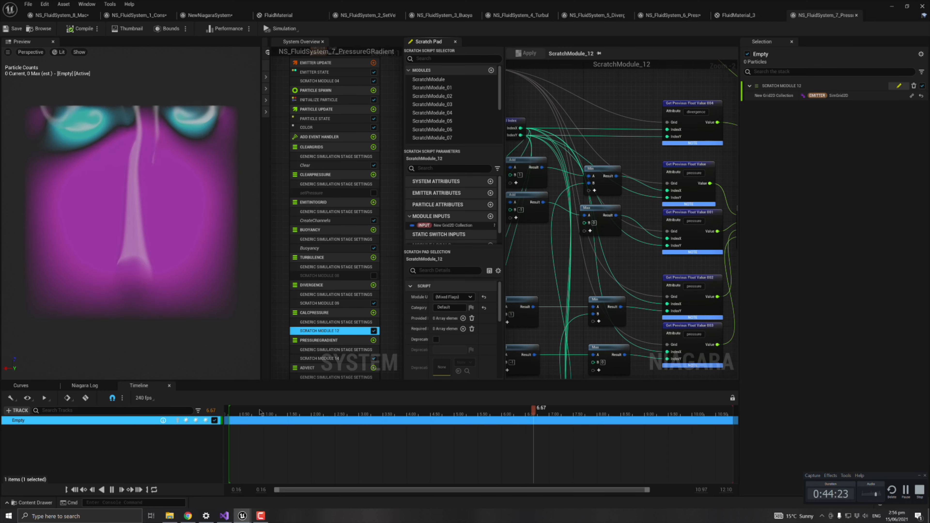
pyautogui.moveTo(256, 413); pyautogui.dragTo(378, 414)
pyautogui.moveTo(543, 256)
pyautogui.mouseDown(button='right')
pyautogui.moveTo(619, 266)
pyautogui.moveTo(572, 297)
pyautogui.moveTo(548, 261)
pyautogui.mouseUp(button='right')
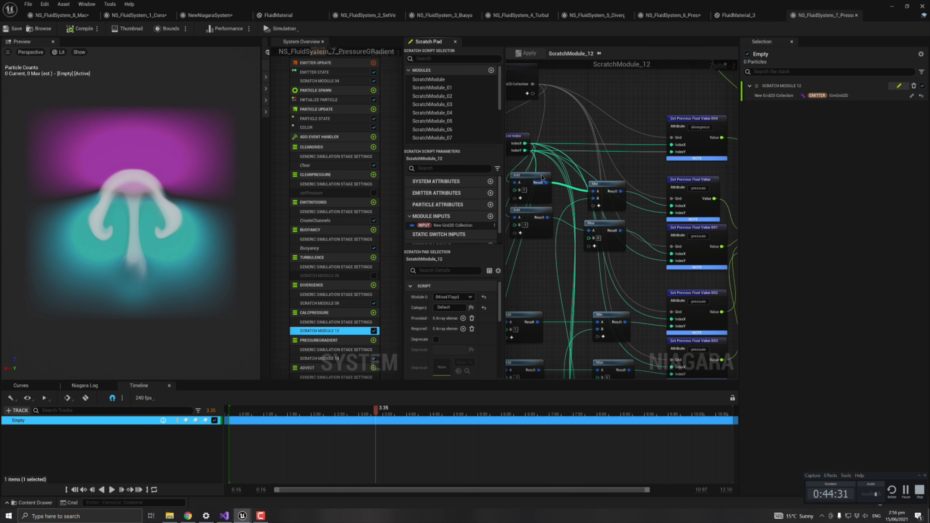
pyautogui.moveTo(698, 236); pyautogui.dragTo(629, 228, button='right')
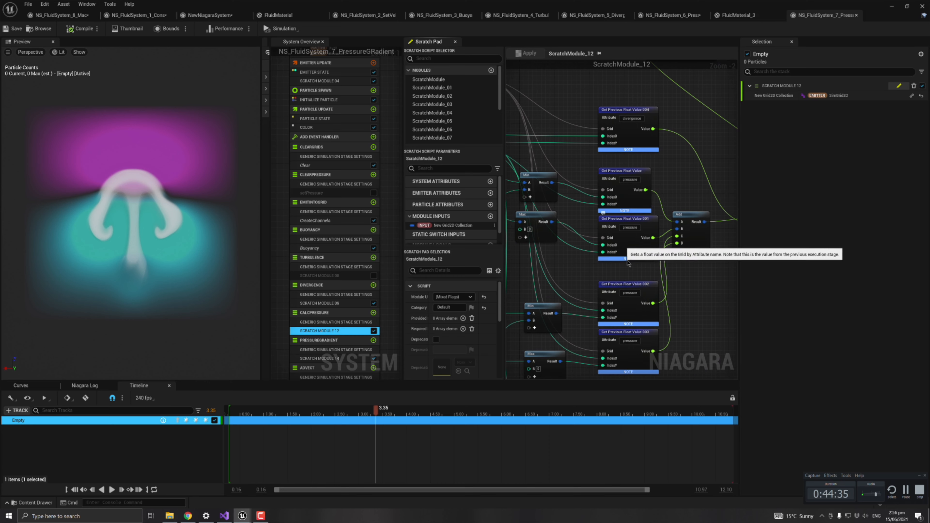
pyautogui.moveTo(642, 270); pyautogui.dragTo(522, 281, button='right')
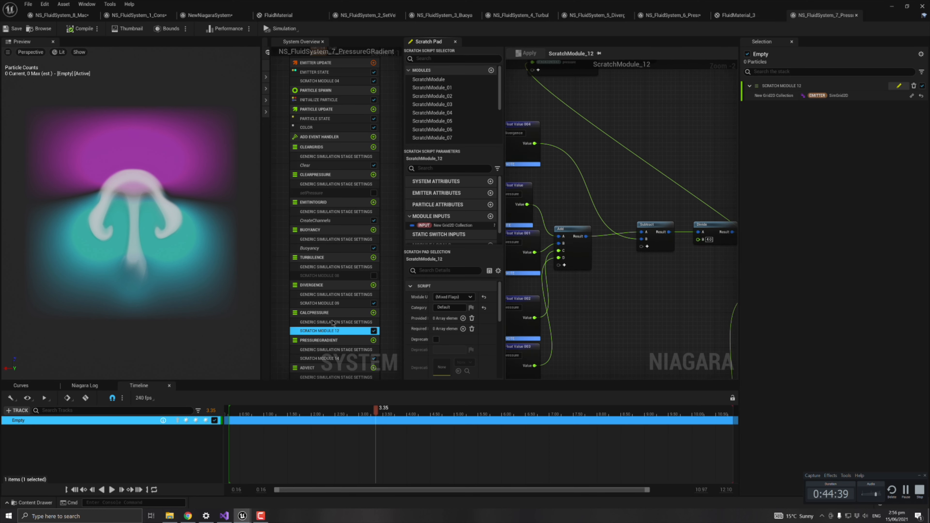
# Show Scratch Module 14 of the PressureGradient stage and examine its neighbour indices, Min and Max clamps and pressure samples
pyautogui.click(312, 358)
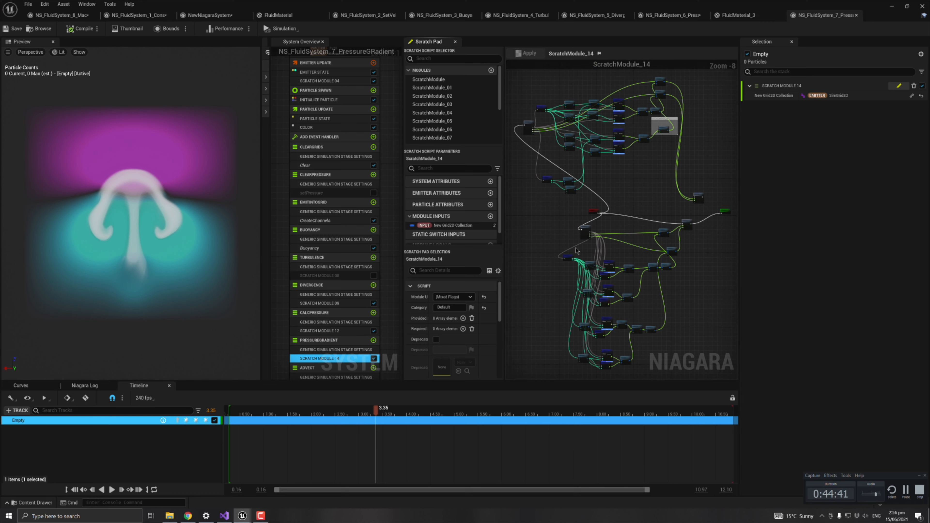
pyautogui.moveTo(628, 139); pyautogui.dragTo(507, 236, button='right')
pyautogui.scroll(2, 566, 226)
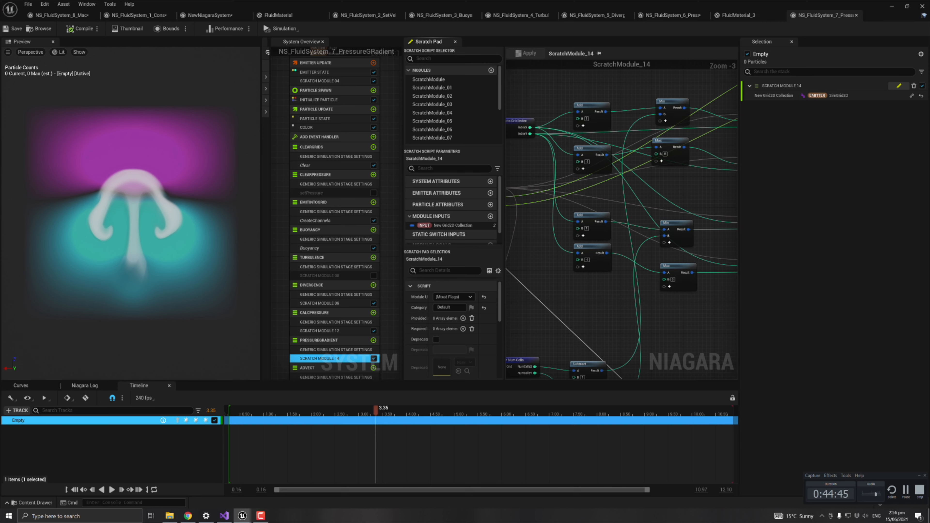
pyautogui.moveTo(578, 143); pyautogui.dragTo(543, 138, button='right')
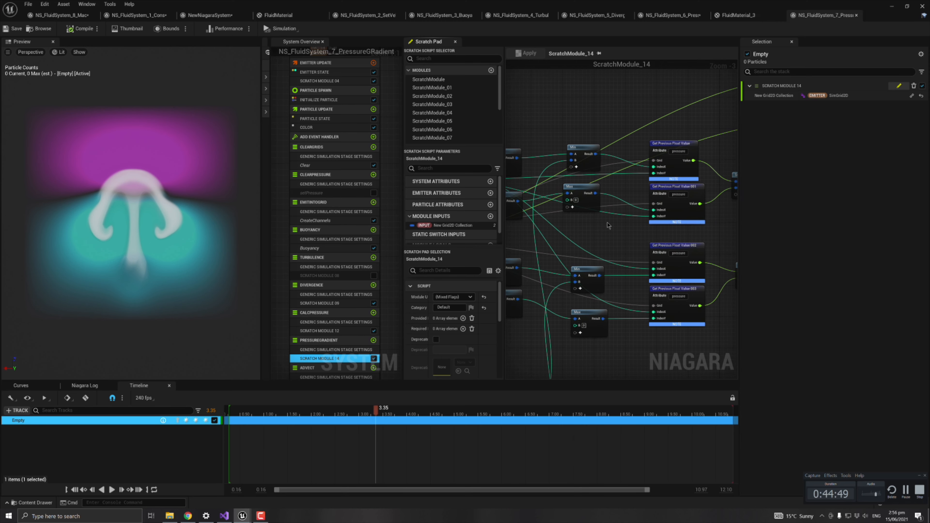
pyautogui.moveTo(546, 118); pyautogui.dragTo(608, 222)
pyautogui.moveTo(597, 106); pyautogui.dragTo(571, 110, button='right')
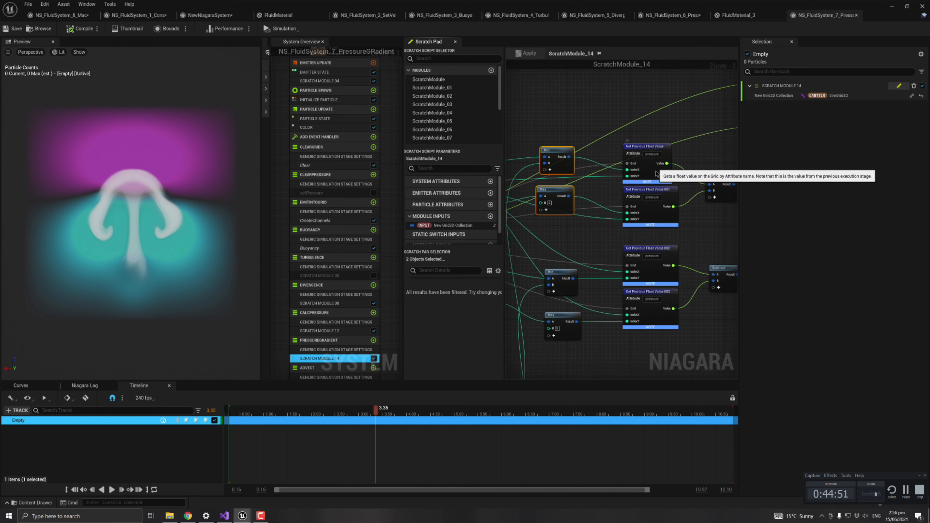
pyautogui.click(656, 173)
pyautogui.moveTo(656, 173); pyautogui.dragTo(540, 183, button='right')
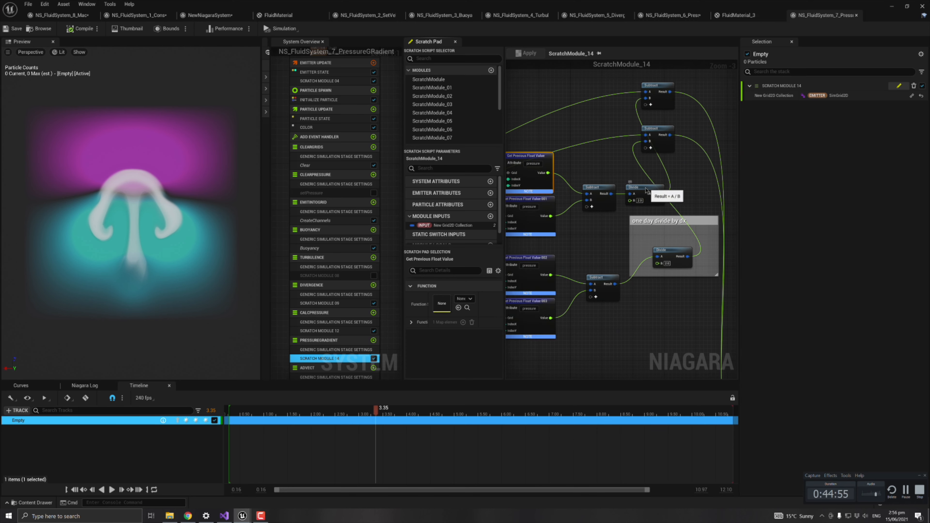
# Shift the upper Subtract and Divide pair towards the pressure samples and the second velocity Subtract away from them, then highlight the upper pressure chain
pyautogui.moveTo(640, 189); pyautogui.dragTo(621, 190)
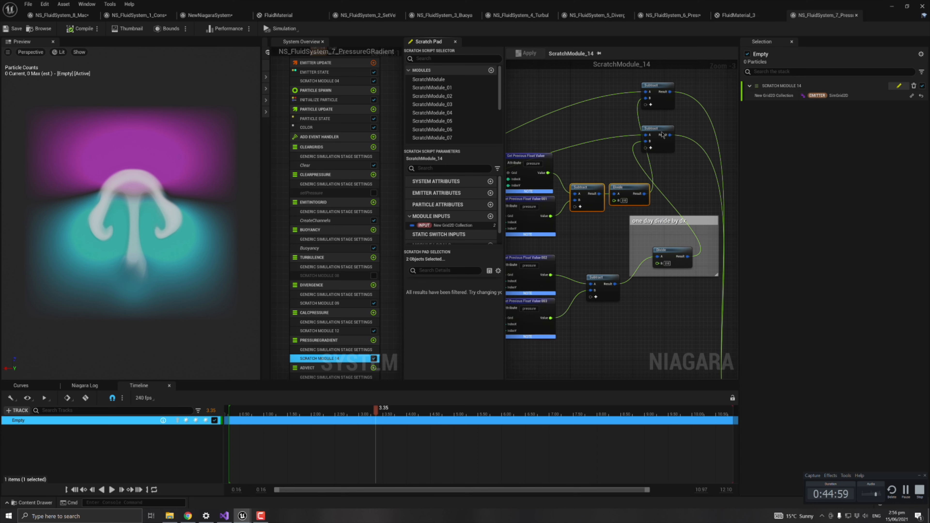
pyautogui.moveTo(663, 135); pyautogui.dragTo(699, 144)
pyautogui.moveTo(633, 169); pyautogui.dragTo(535, 218)
pyautogui.moveTo(627, 161); pyautogui.dragTo(541, 203)
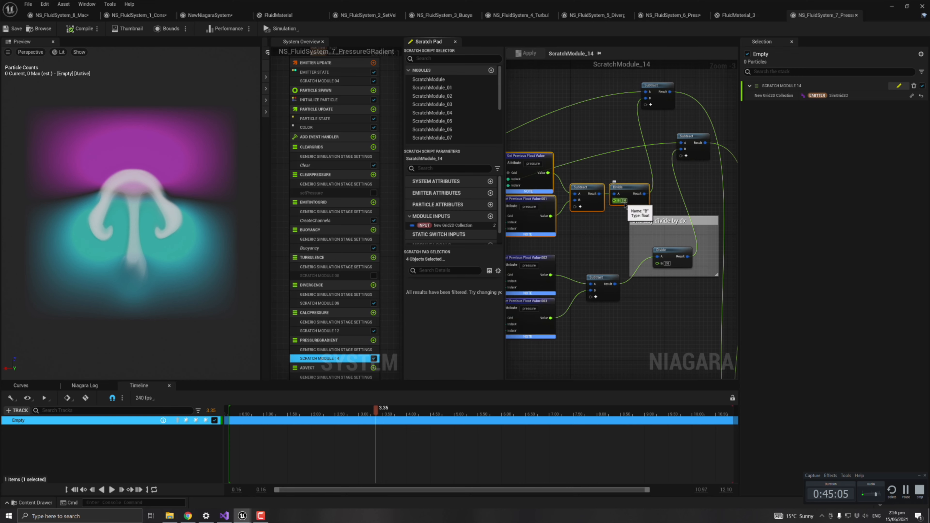
pyautogui.click(625, 172)
# Trace velocityX and velocityY from the Map Get node through the final Subtract nodes to the Map Set node
pyautogui.moveTo(624, 172); pyautogui.dragTo(589, 183, button='right')
pyautogui.moveTo(534, 143); pyautogui.dragTo(638, 158, button='right')
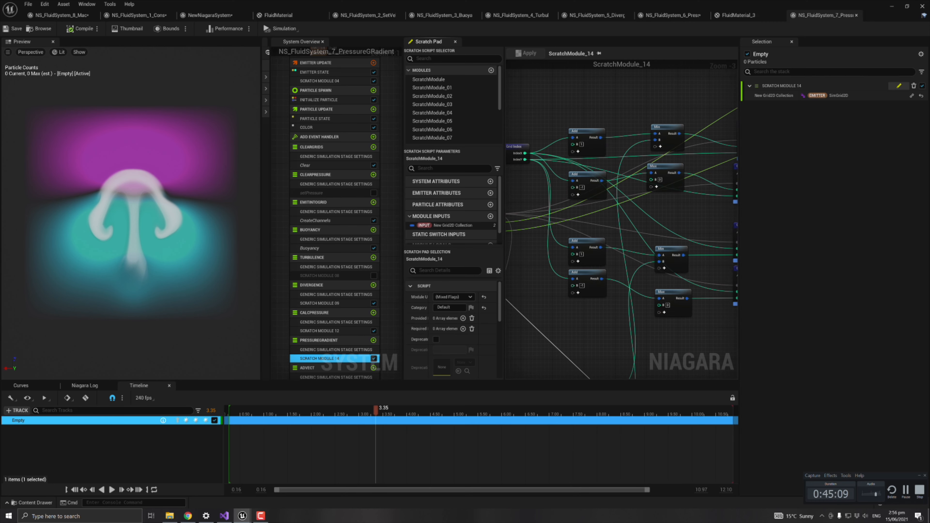
pyautogui.moveTo(528, 196); pyautogui.dragTo(603, 181, button='right')
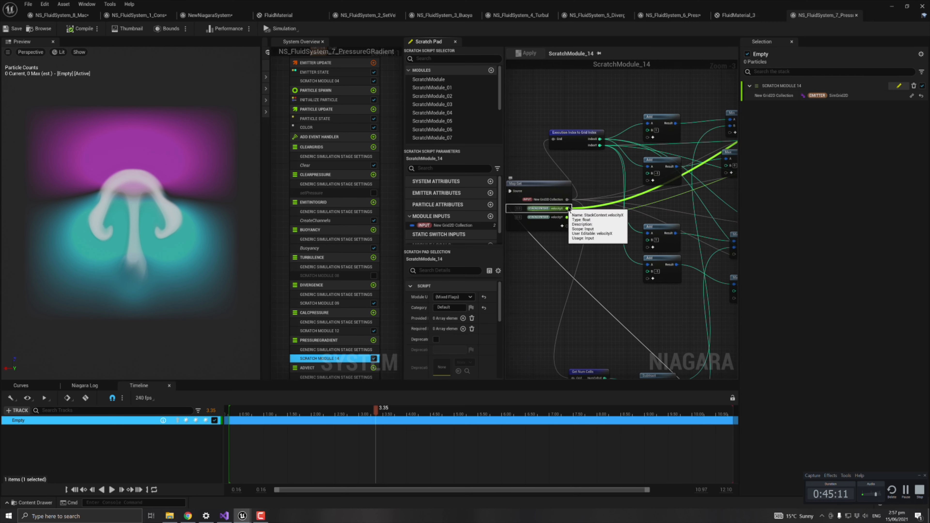
pyautogui.moveTo(645, 149); pyautogui.dragTo(509, 187, button='right')
pyautogui.moveTo(707, 96); pyautogui.dragTo(615, 114, button='right')
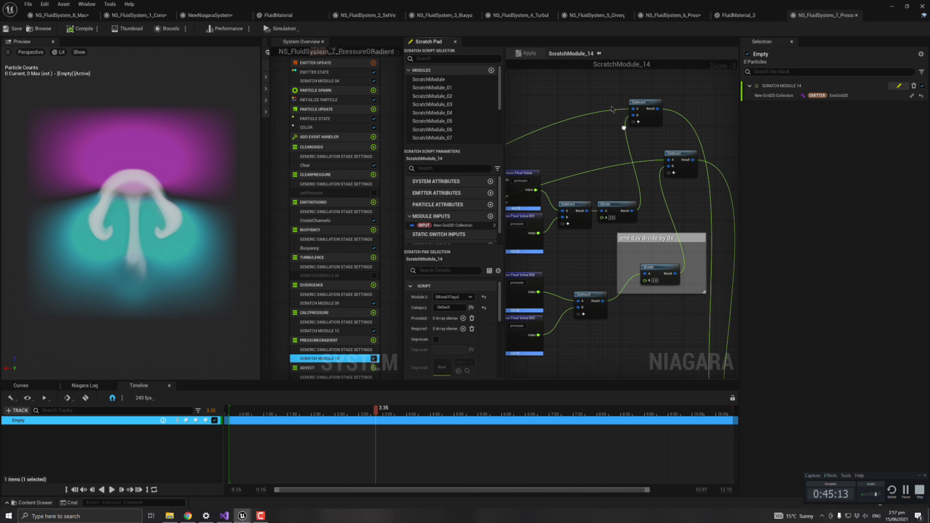
pyautogui.moveTo(663, 219); pyautogui.dragTo(595, 79, button='right')
pyautogui.moveTo(638, 329); pyautogui.dragTo(603, 244, button='right')
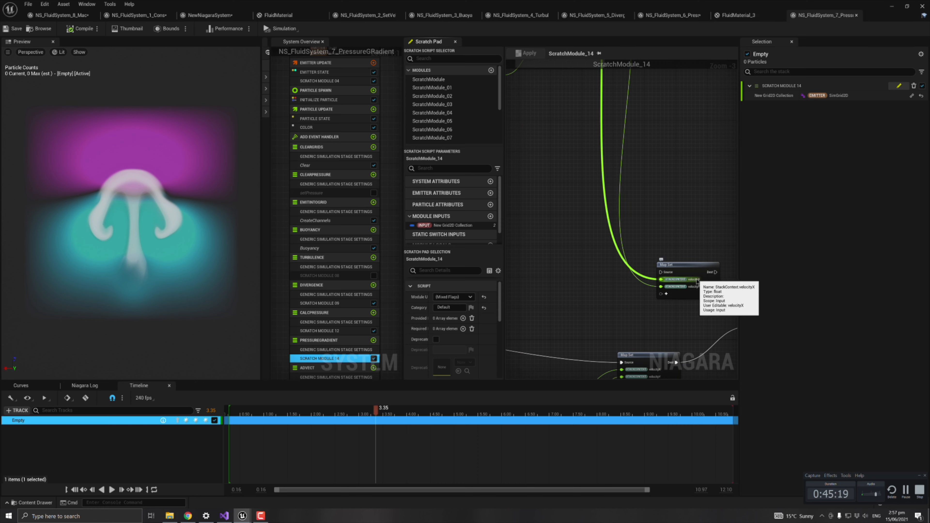
# Examine the neighbour index clamping and highlight the Get Num Cells node with its two Subtract nodes
pyautogui.moveTo(531, 220); pyautogui.dragTo(770, 382, button='right')
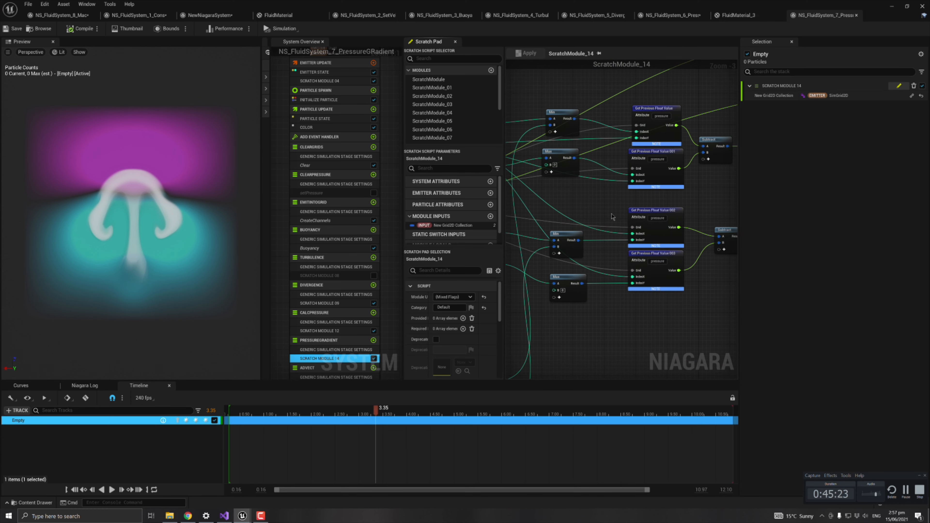
pyautogui.moveTo(591, 200); pyautogui.dragTo(647, 214, button='right')
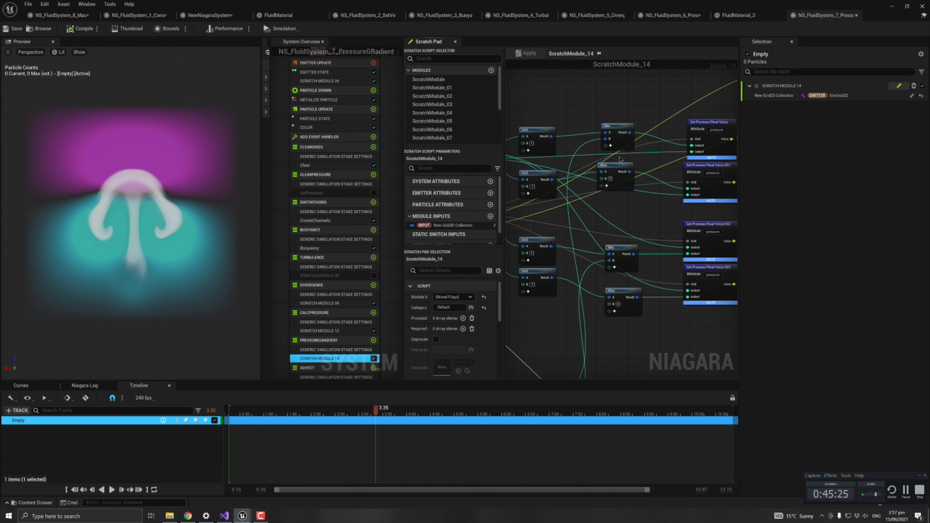
pyautogui.moveTo(570, 300); pyautogui.dragTo(589, 195, button='right')
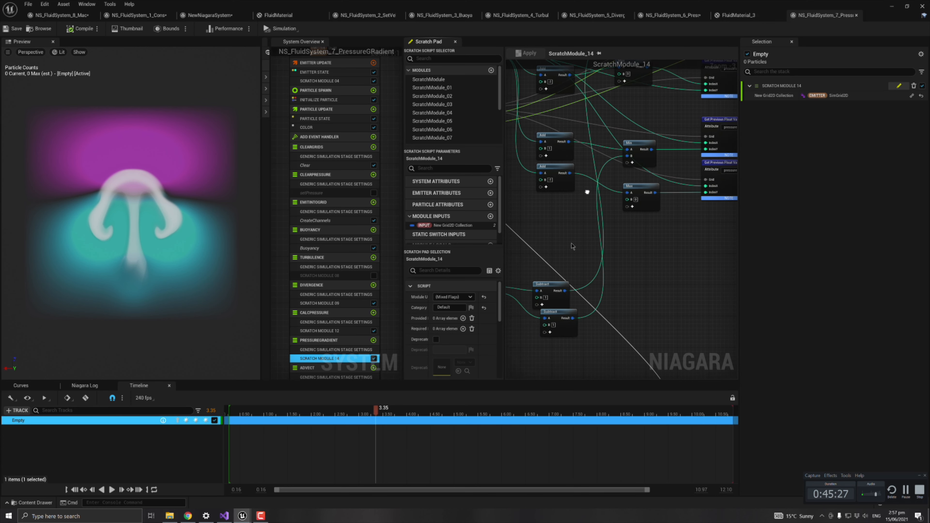
pyautogui.moveTo(571, 243); pyautogui.dragTo(663, 245, button='right')
pyautogui.moveTo(572, 262); pyautogui.dragTo(667, 303)
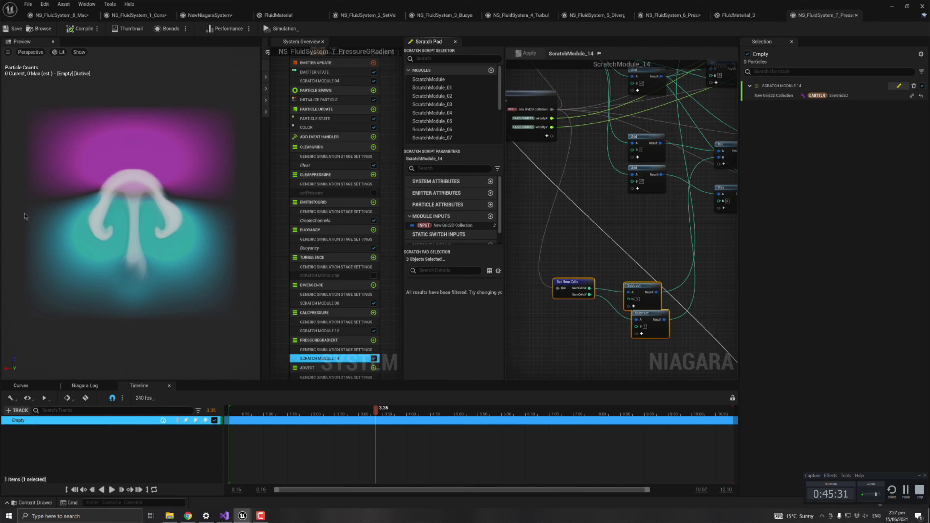
pyautogui.moveTo(649, 230); pyautogui.dragTo(625, 244, button='right')
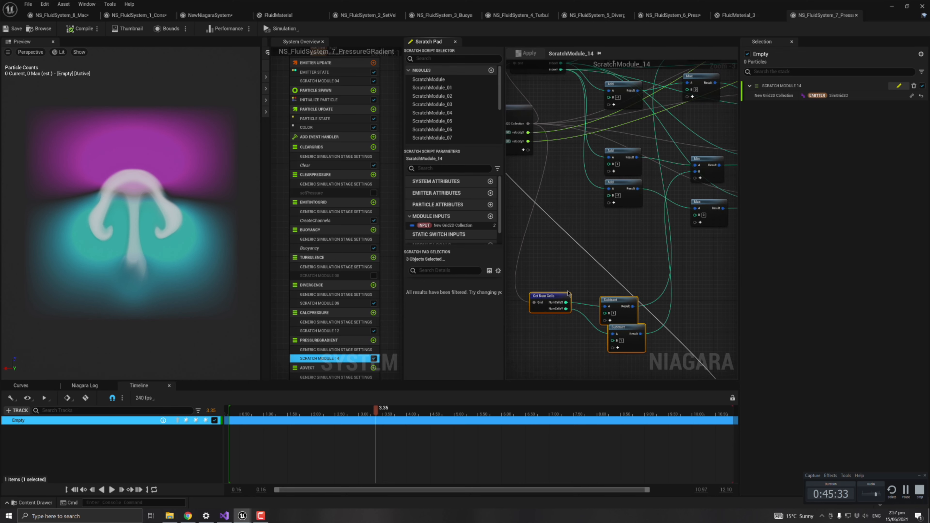
pyautogui.moveTo(554, 266); pyautogui.dragTo(621, 342)
pyautogui.moveTo(642, 260); pyautogui.dragTo(633, 262, button='right')
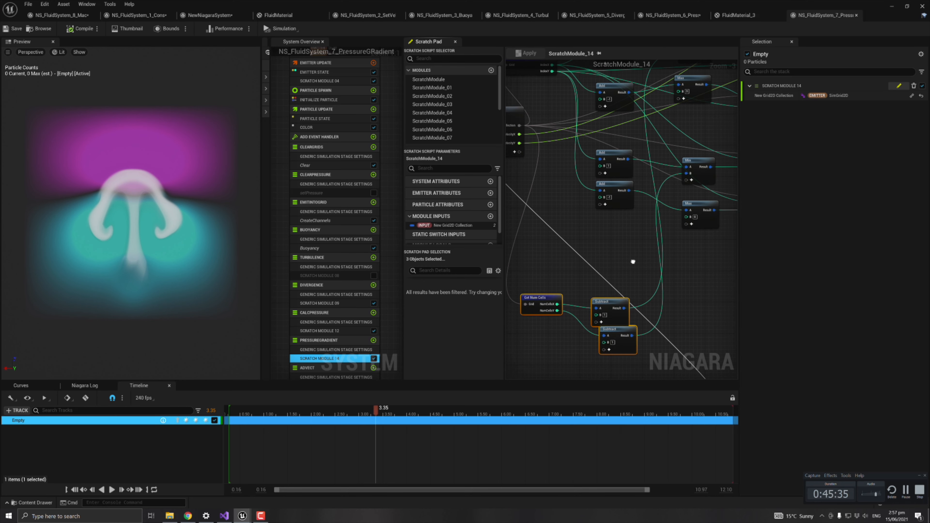
# Align the lower Subtract node beneath the upper one and select both together with the Get Num Cells node
pyautogui.click(637, 331)
pyautogui.moveTo(631, 332); pyautogui.dragTo(623, 332)
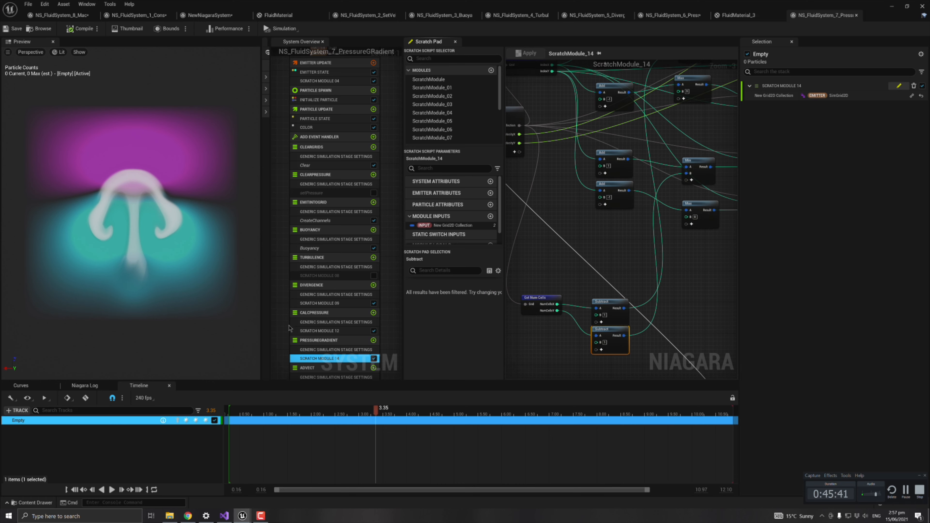
pyautogui.moveTo(623, 233); pyautogui.dragTo(625, 238, button='right')
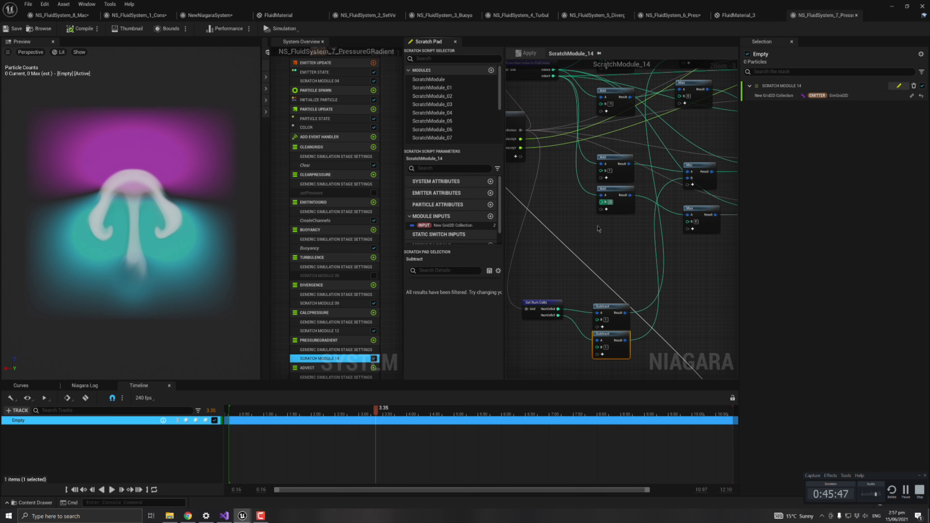
pyautogui.moveTo(624, 239)
pyautogui.mouseDown(button='right')
pyautogui.moveTo(617, 262)
pyautogui.moveTo(619, 230)
pyautogui.mouseUp(button='right')
pyautogui.moveTo(640, 370); pyautogui.dragTo(520, 290)
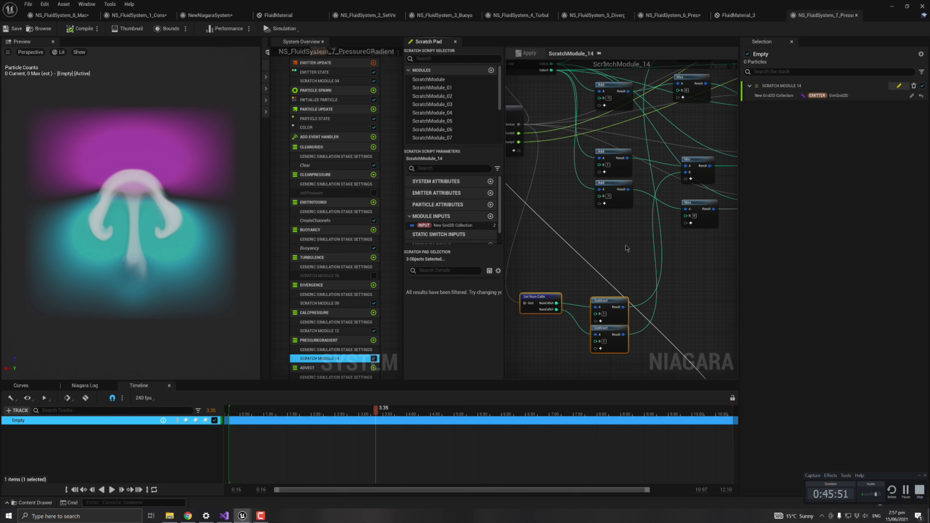
# Review the Min and Max clamps, the pressure differences and the "one day divide by dx" comment, ending with the whole graph
pyautogui.moveTo(625, 246); pyautogui.dragTo(589, 378, button='right')
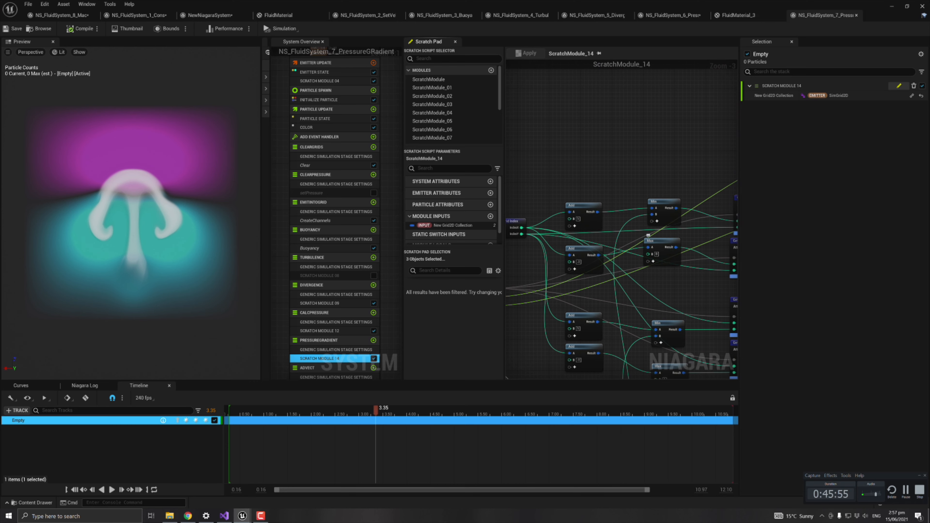
pyautogui.moveTo(658, 211); pyautogui.dragTo(628, 216, button='right')
pyautogui.moveTo(632, 182); pyautogui.dragTo(590, 175, button='right')
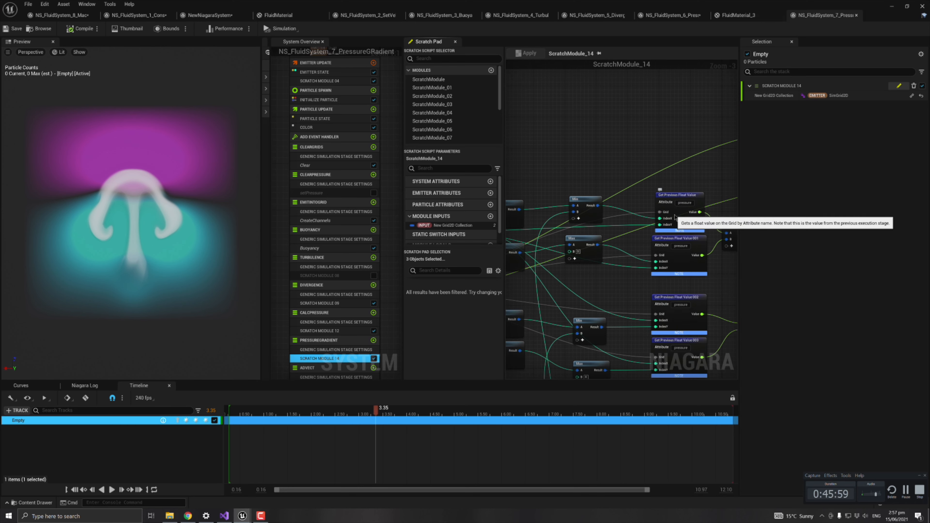
pyautogui.moveTo(690, 180); pyautogui.dragTo(592, 168, button='right')
pyautogui.moveTo(646, 209); pyautogui.dragTo(632, 200, button='right')
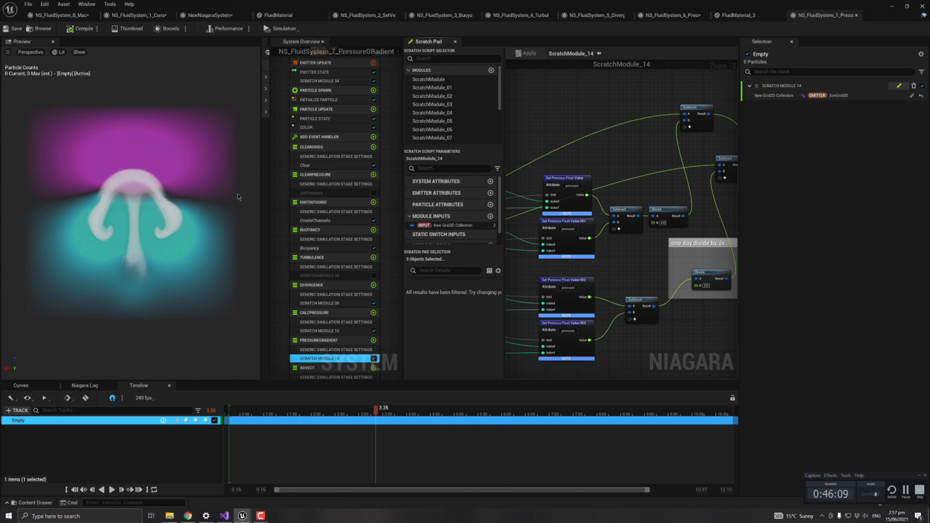
pyautogui.moveTo(636, 275); pyautogui.dragTo(560, 190, button='right')
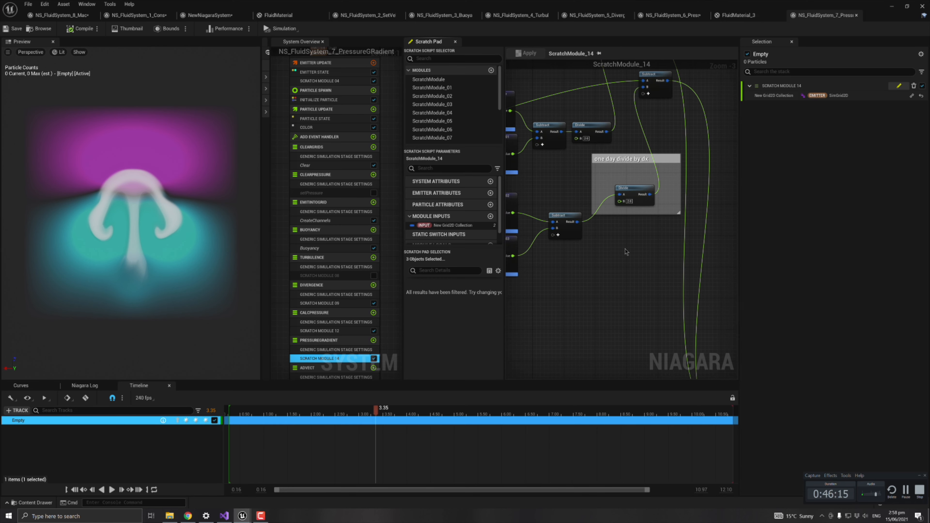
pyautogui.scroll(-5, 555, 224)
pyautogui.moveTo(555, 224); pyautogui.dragTo(649, 220, button='right')
# Open the NS_FluidSystem_8_Mac system from the project's Niagara folder and play its preview simulation
pyautogui.click(892, 6)
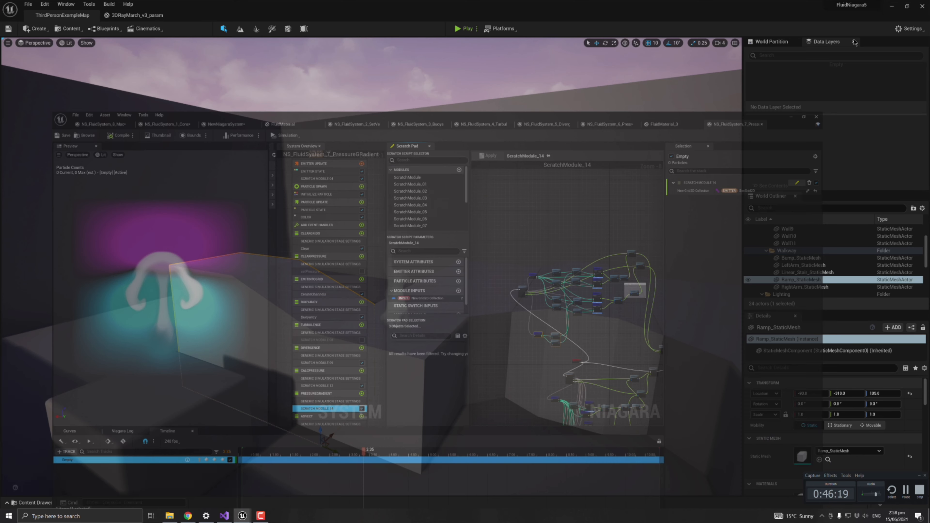
pyautogui.hotkey('ctrl', 'space')
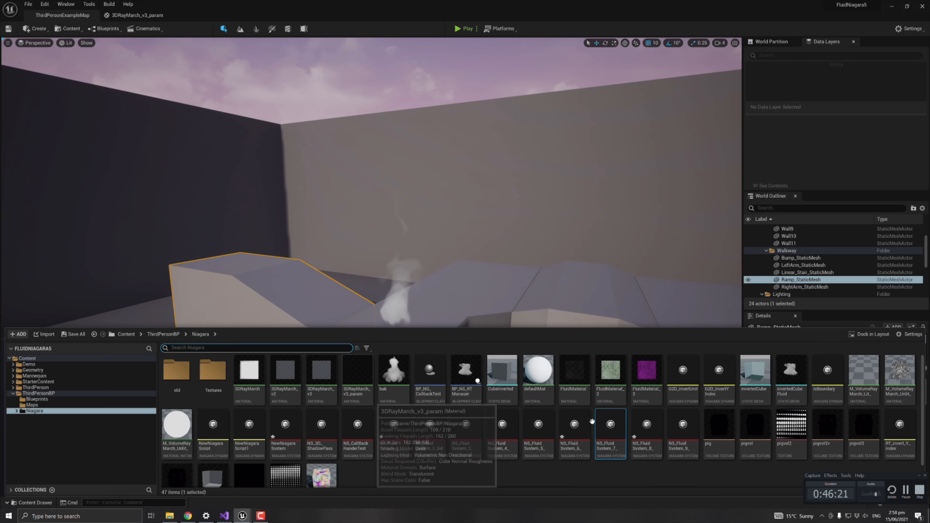
pyautogui.doubleClick(646, 425)
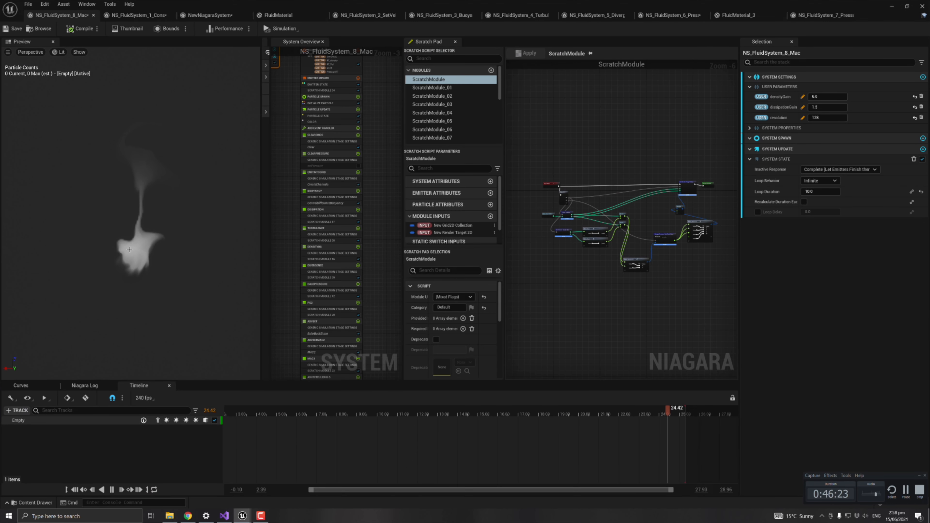
pyautogui.click(113, 490)
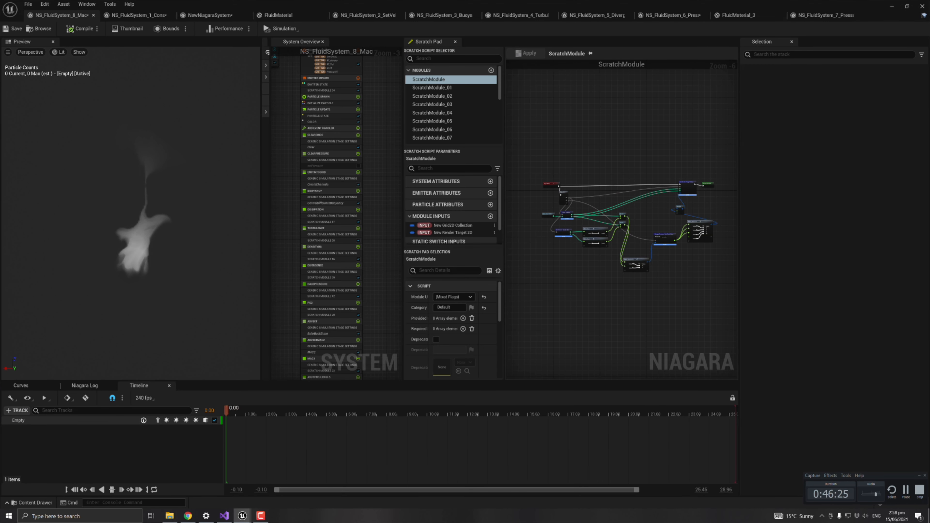
# Open the graph of Scratch Module 17 in the Dissipation stage and view its density, DeltaTime and dissipationGain inputs
pyautogui.scroll(2, 289, 235)
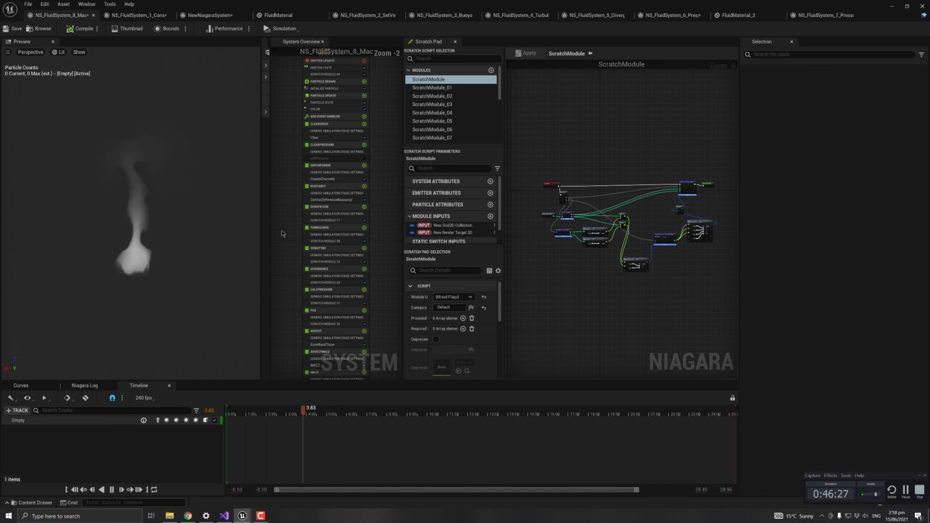
pyautogui.moveTo(285, 234); pyautogui.dragTo(277, 206, button='right')
pyautogui.scroll(1, 289, 232)
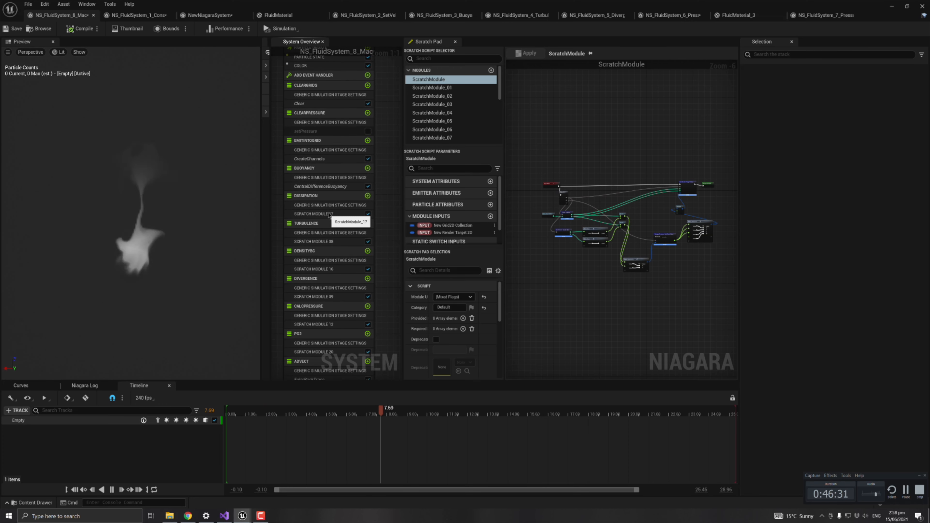
pyautogui.click(330, 214)
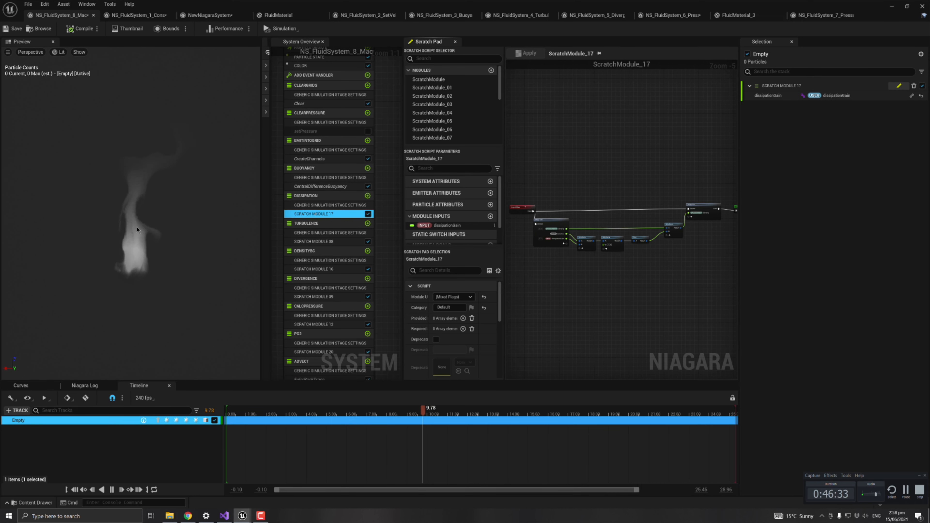
pyautogui.moveTo(571, 253); pyautogui.dragTo(561, 260, button='right')
pyautogui.scroll(5, 572, 265)
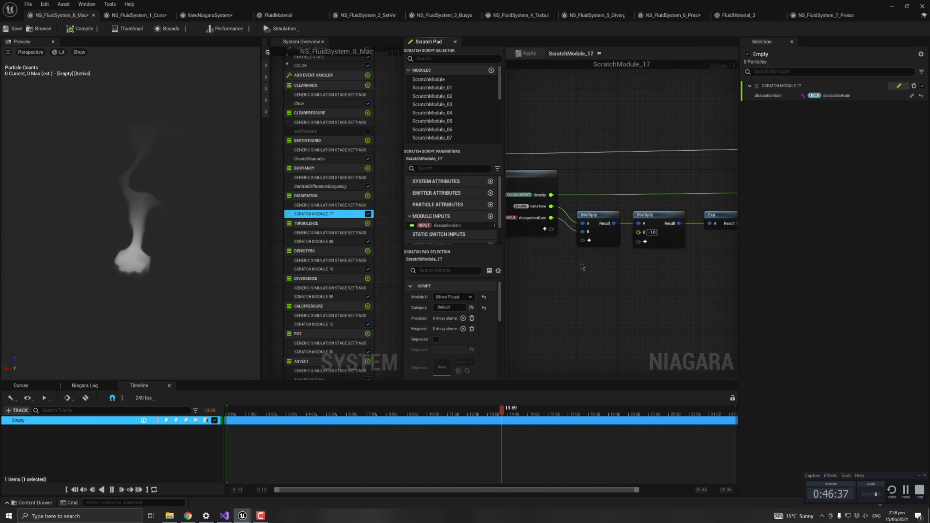
# Highlight the two Multiply nodes after DeltaTime and dissipationGain, and follow them through the Exp node towards the density Multiply
pyautogui.moveTo(627, 254)
pyautogui.mouseDown(button='right')
pyautogui.moveTo(642, 255)
pyautogui.moveTo(597, 271)
pyautogui.moveTo(632, 269)
pyautogui.mouseUp(button='right')
pyautogui.moveTo(605, 207); pyautogui.dragTo(681, 247)
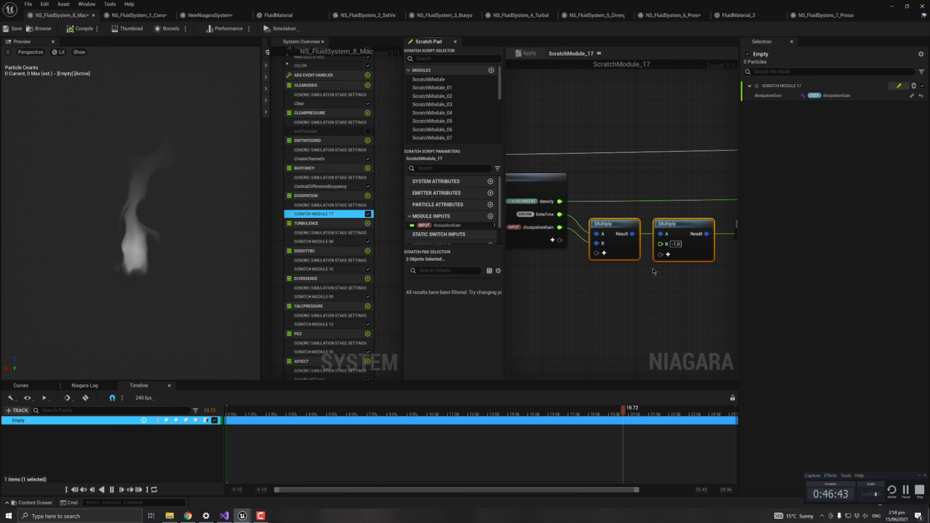
pyautogui.moveTo(672, 276); pyautogui.dragTo(625, 279, button='right')
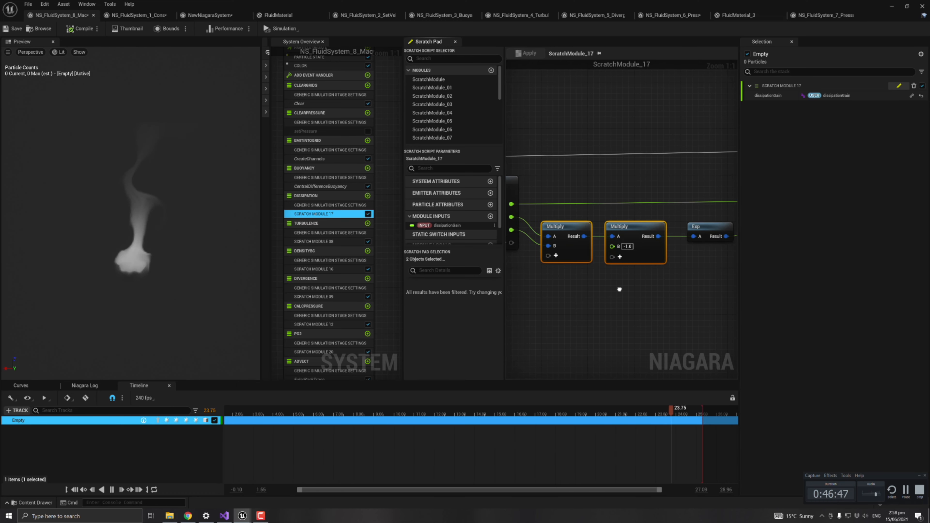
pyautogui.moveTo(617, 289); pyautogui.dragTo(548, 303, button='right')
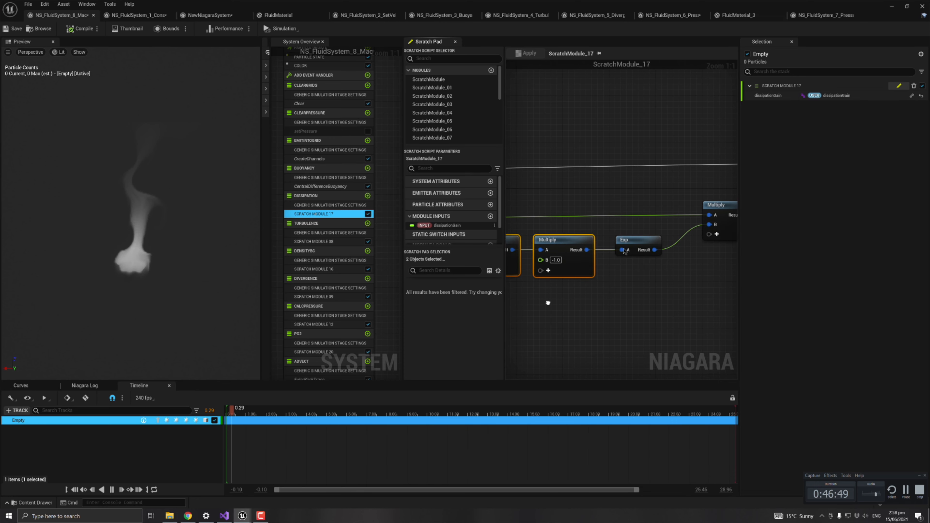
pyautogui.click(647, 238)
pyautogui.moveTo(655, 294); pyautogui.dragTo(619, 301, button='right')
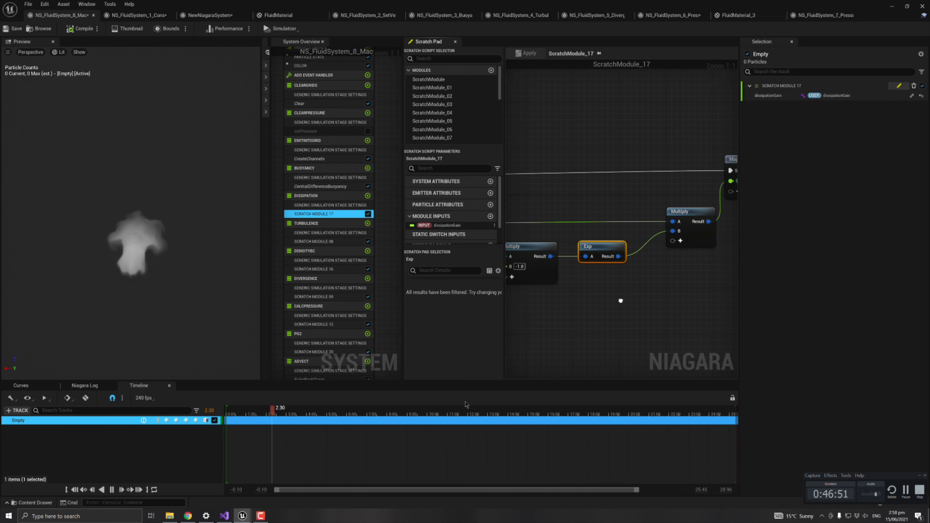
# Switch to the Desmos graph in Chrome and examine the e^-x decay curve from x = 0 onward
pyautogui.click(187, 516)
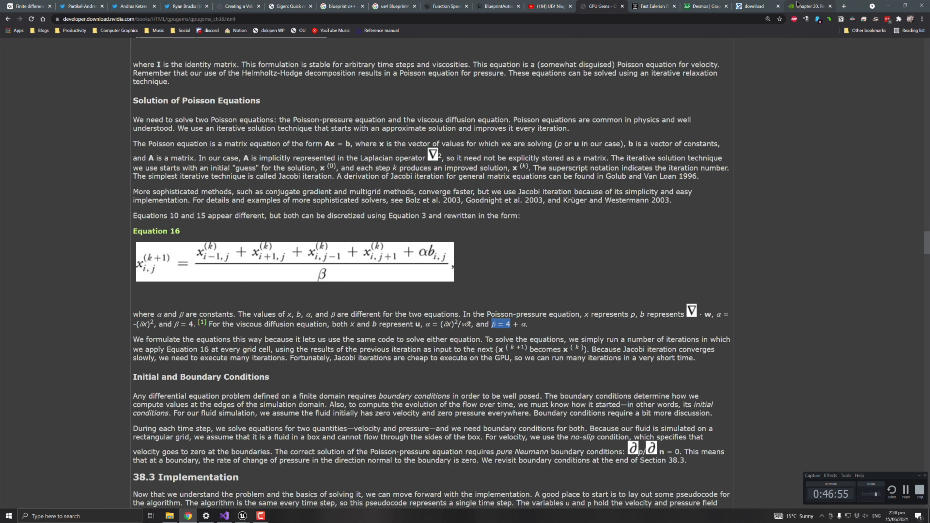
pyautogui.click(808, 6)
pyautogui.click(705, 4)
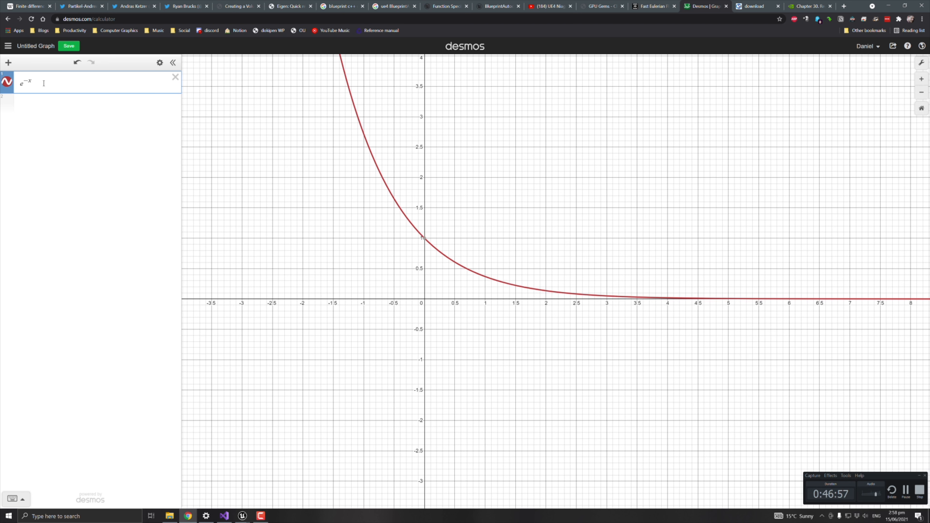
pyautogui.moveTo(44, 83)
pyautogui.mouseDown()
pyautogui.moveTo(16, 84)
pyautogui.moveTo(27, 82)
pyautogui.mouseUp()
pyautogui.click(31, 82)
pyautogui.moveTo(424, 239)
pyautogui.moveTo(486, 277)
# Try steeper exponential decays by changing the exponent of the plotted expression to -2x and -3x
pyautogui.write('d')
pyautogui.press('BackSpace')
pyautogui.write('d')
pyautogui.press('BackSpace')
pyautogui.write('2')
pyautogui.press('BackSpace')
pyautogui.write('3')
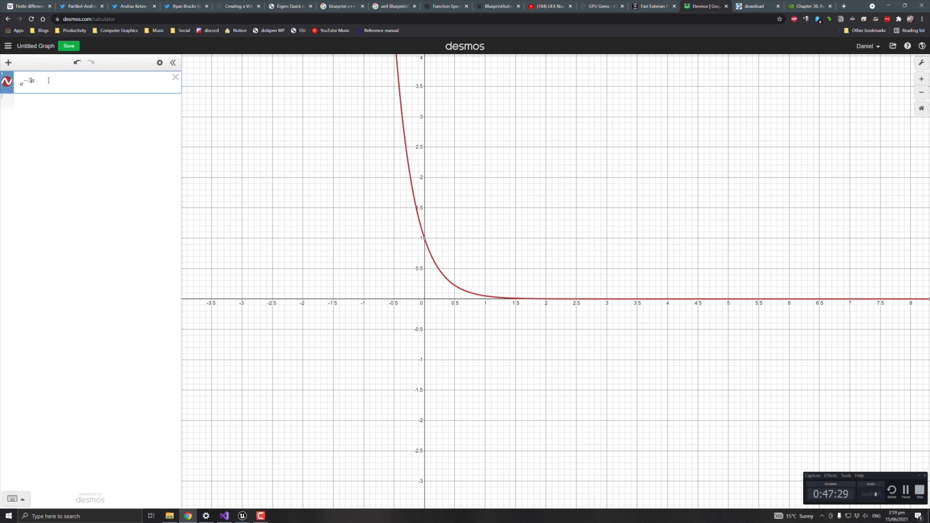
# Try exponents of -5x, -6x and -7x to compare even faster decays
pyautogui.write('5')
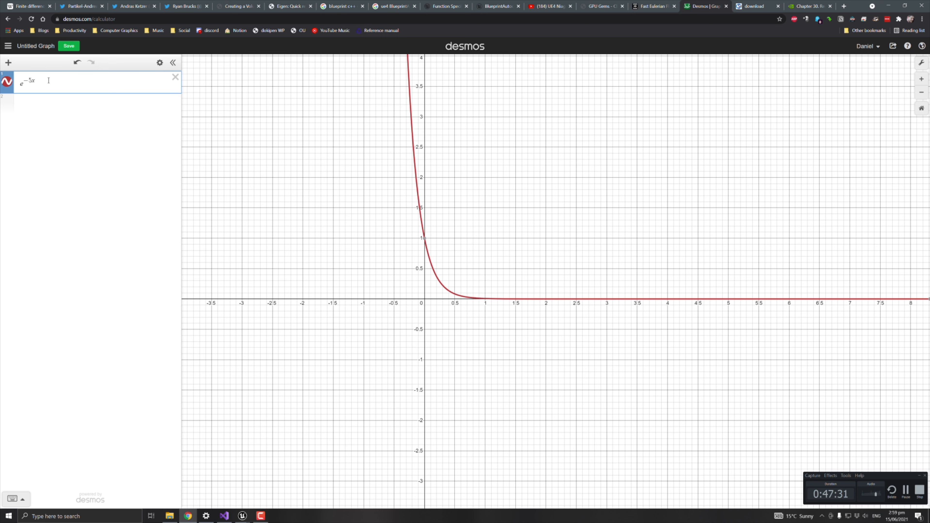
pyautogui.press('BackSpace')
pyautogui.write('6')
pyautogui.press('BackSpace')
pyautogui.write('7')
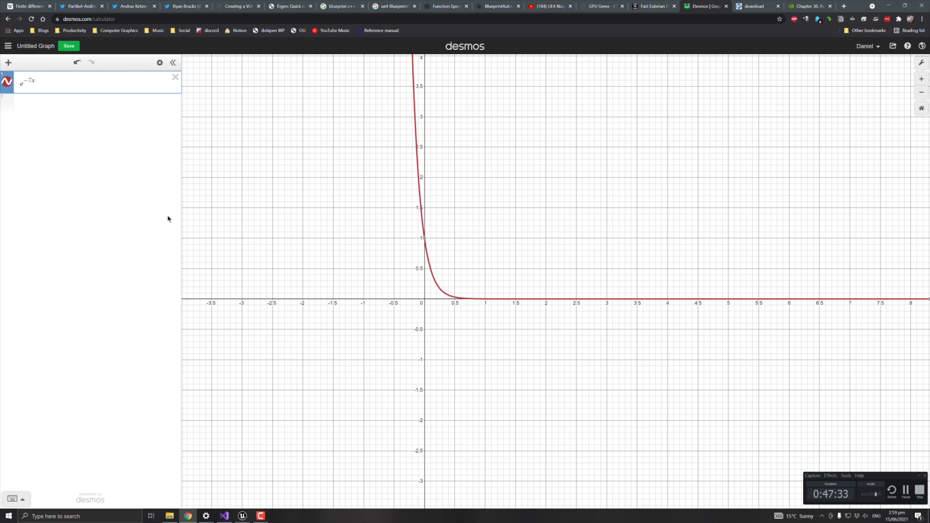
# Set the exponent of the plotted expression to -1x
pyautogui.scroll(1, 399, 235)
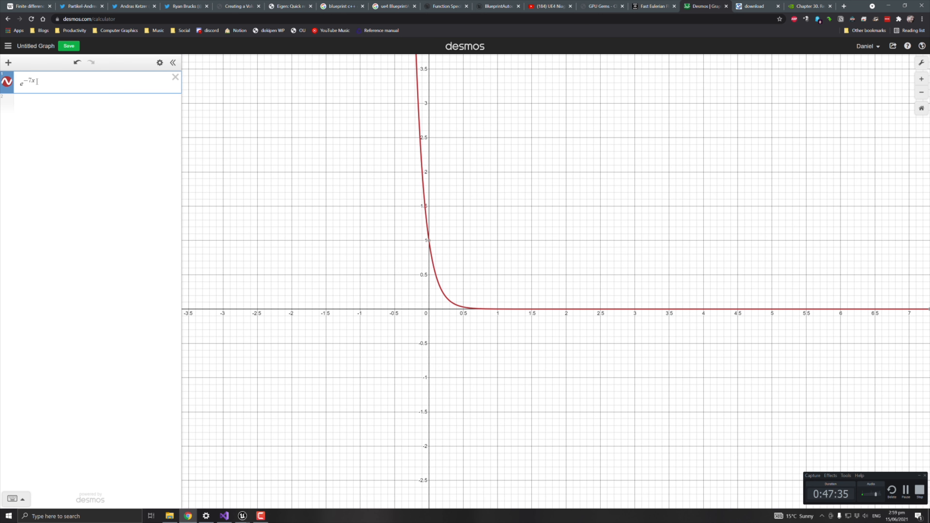
pyautogui.press('BackSpace')
pyautogui.write('1')
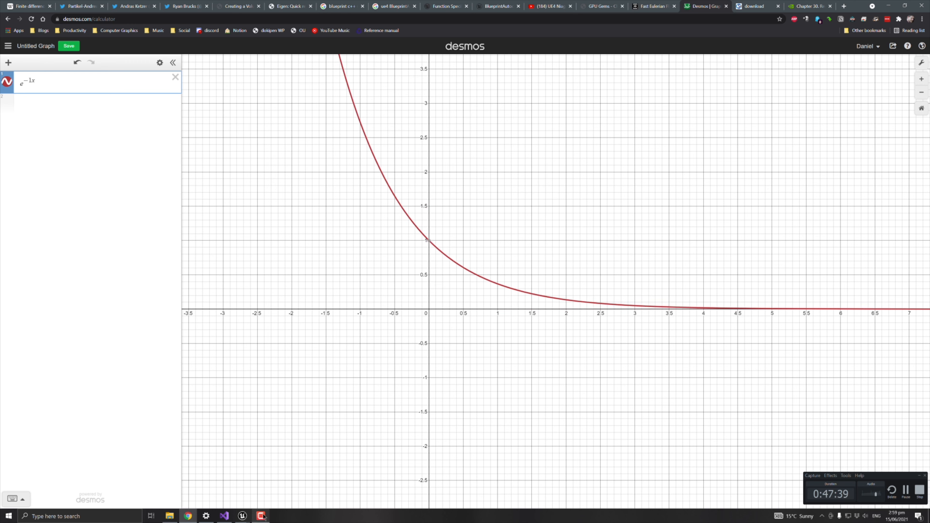
# Switch to the Niagara editor and trace the last Multiply node into the density pin of the Map Set node
pyautogui.click(242, 516)
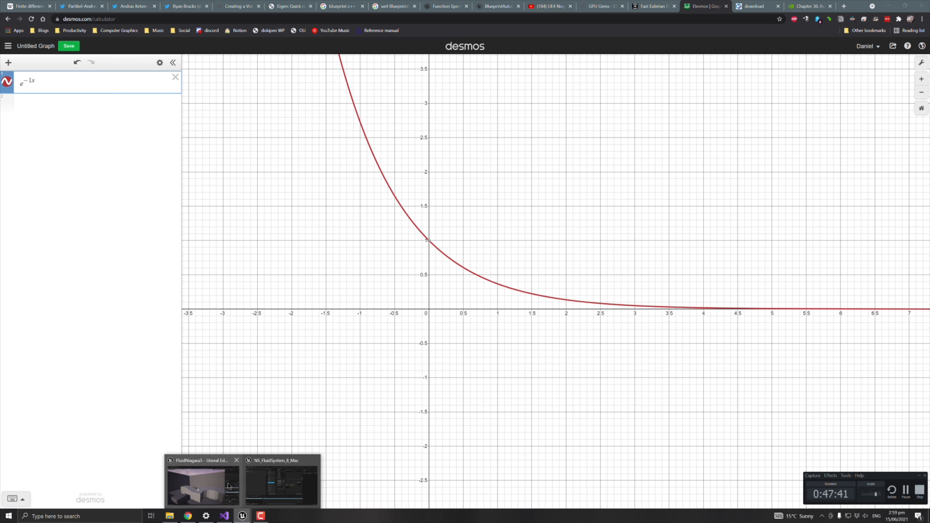
pyautogui.click(229, 487)
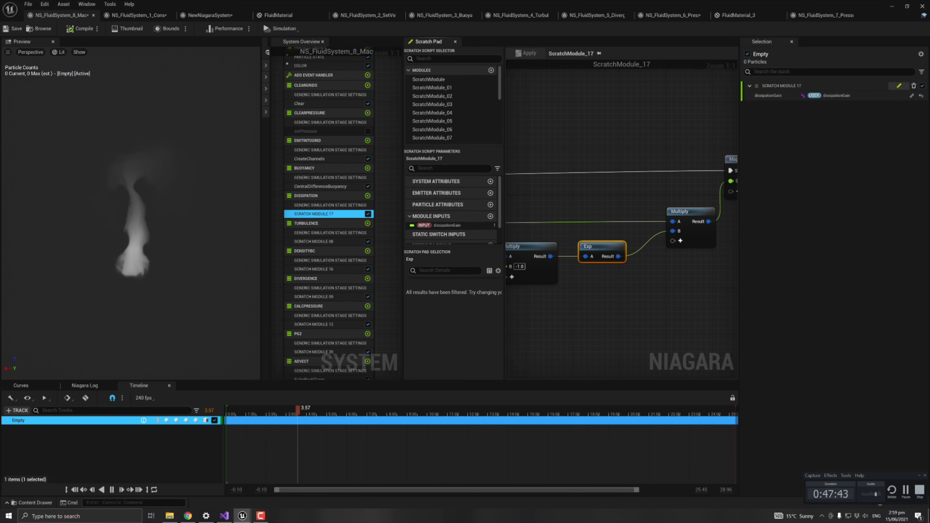
pyautogui.moveTo(578, 191); pyautogui.dragTo(495, 209, button='right')
pyautogui.moveTo(610, 230); pyautogui.dragTo(604, 230)
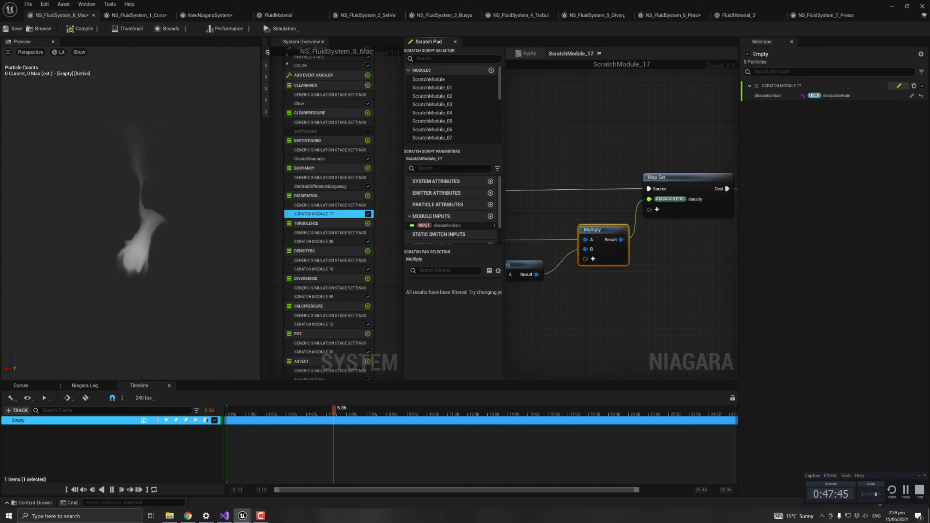
pyautogui.moveTo(604, 230); pyautogui.dragTo(598, 209, button='right')
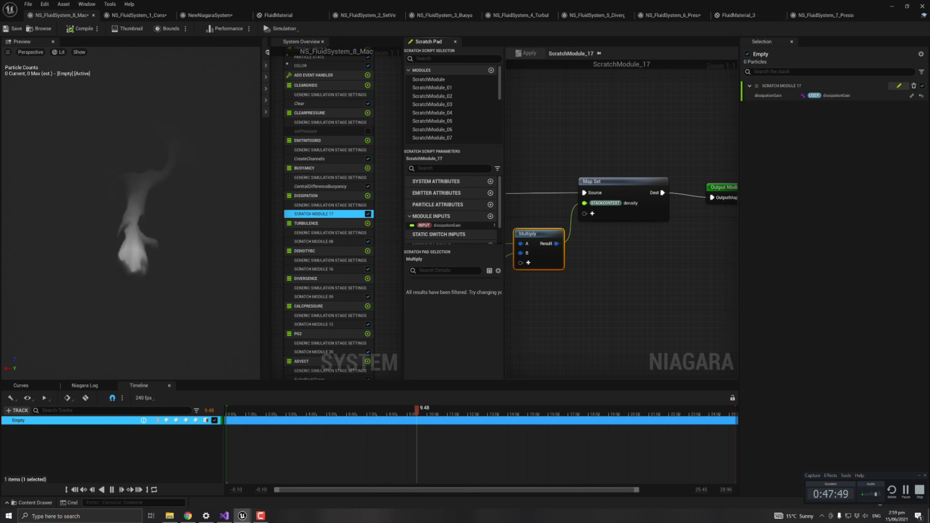
# Select the MAC2 module of the AdvectMac2 stage and Scratch Module 22 of the Mac3 stage in the system overview
pyautogui.scroll(-3, 278, 189)
pyautogui.scroll(-3, 277, 189)
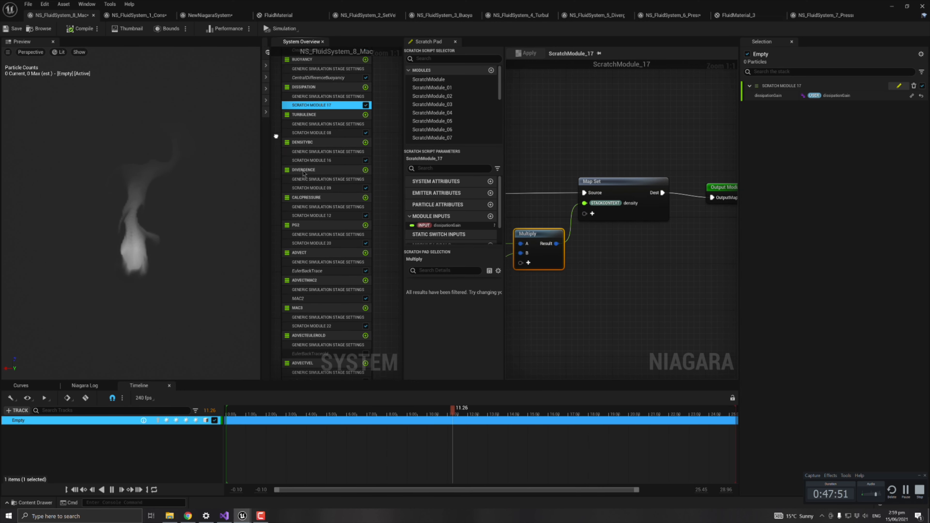
pyautogui.scroll(-3, 322, 239)
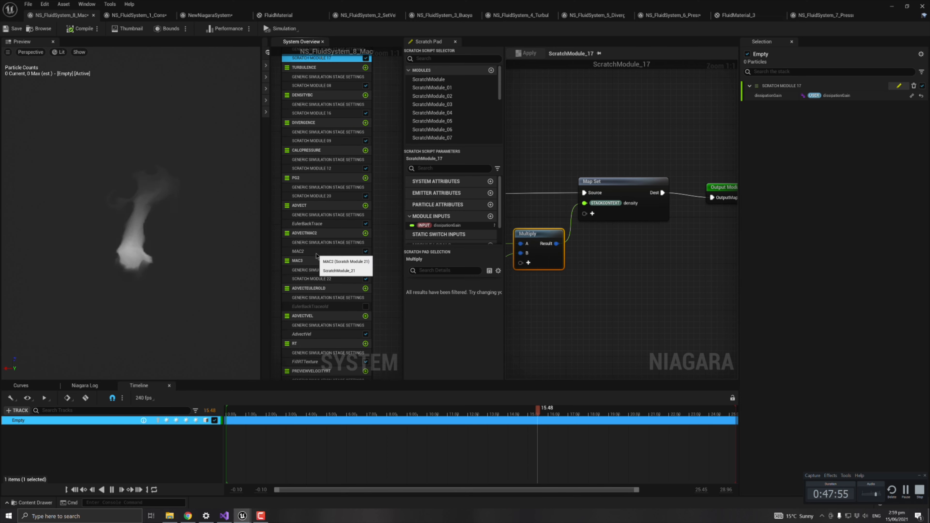
pyautogui.click(319, 251)
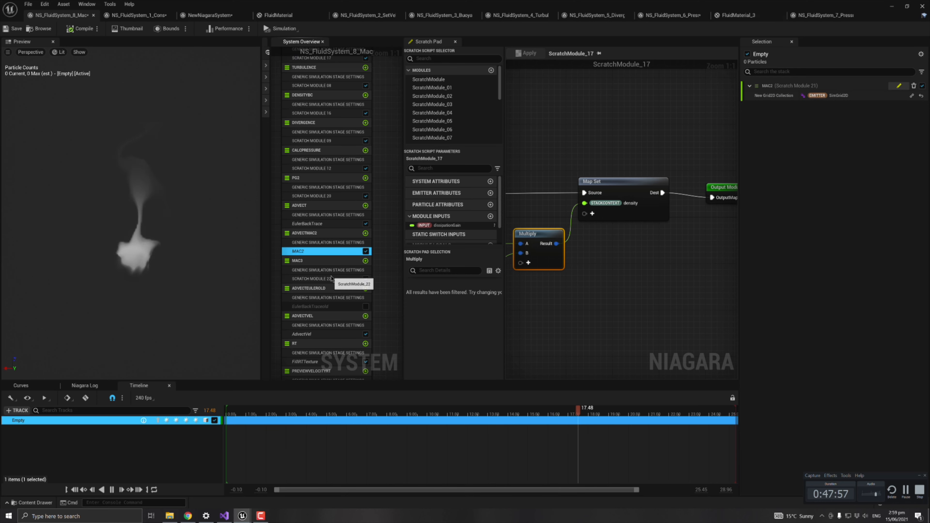
pyautogui.click(323, 279)
# Go through the three advection modules in order: EulerBackTrace, MAC2 and Scratch Module 22
pyautogui.moveTo(378, 231); pyautogui.dragTo(383, 197, button='right')
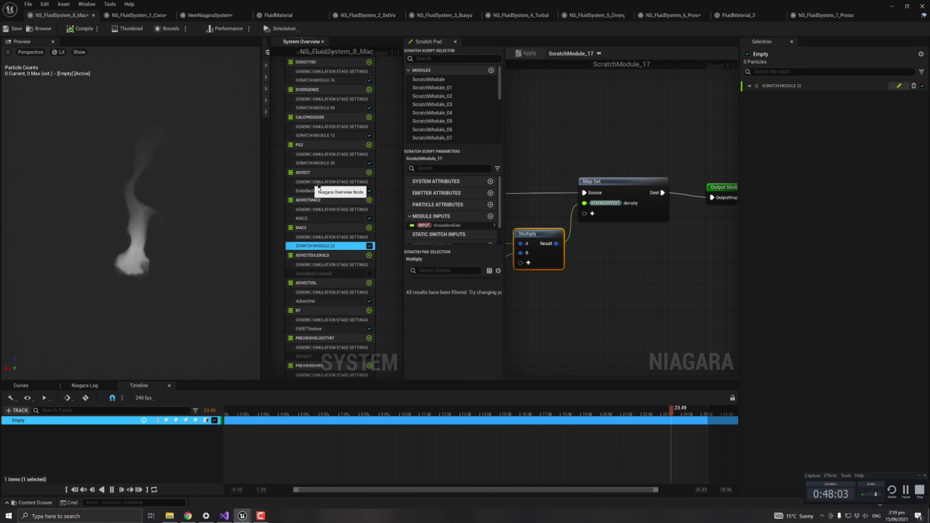
pyautogui.click(318, 191)
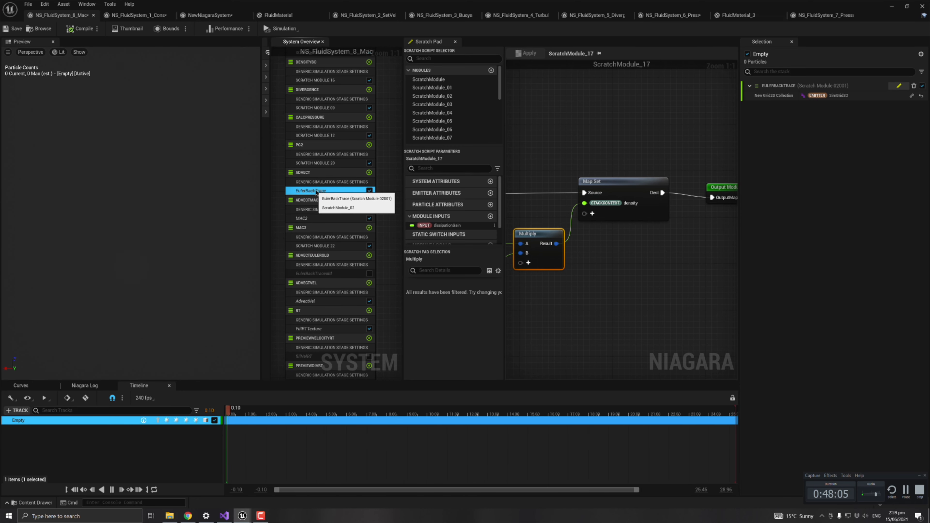
pyautogui.click(324, 219)
pyautogui.click(318, 247)
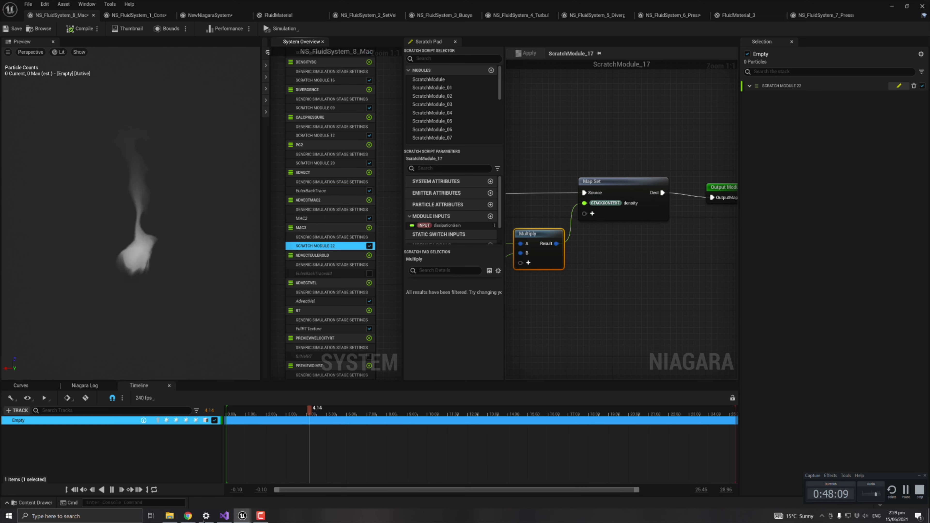
# Switch to Chrome and show the paper "An Unconditionally Stable MacCormack Method" at 244% zoom
pyautogui.click(187, 516)
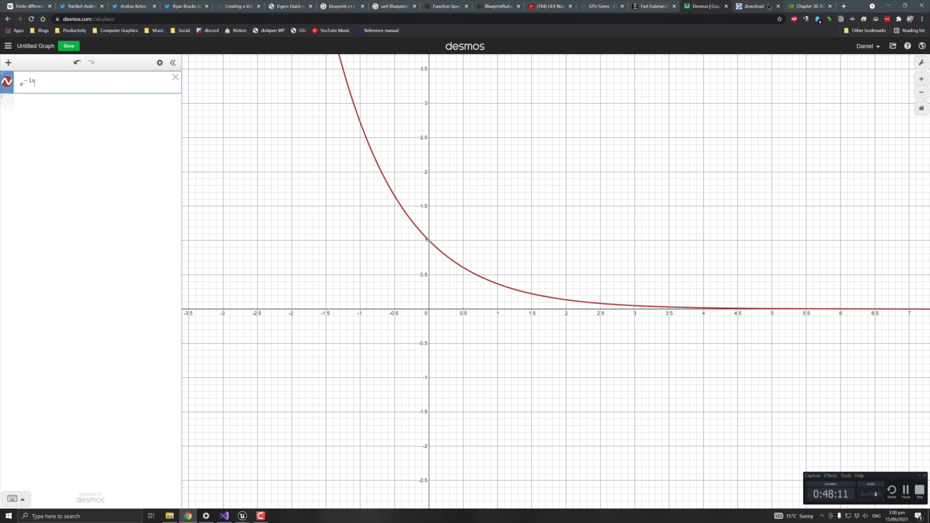
pyautogui.click(757, 6)
pyautogui.keyDown('ctrl'); pyautogui.scroll(5, 505, 181); pyautogui.keyUp('ctrl')
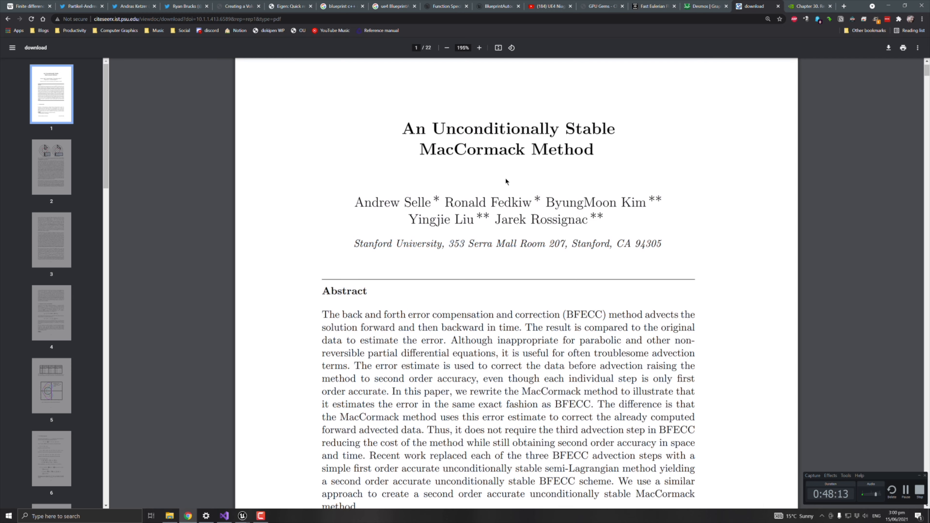
# Highlight the paper's full title and single out the word "MacCormack"
pyautogui.moveTo(662, 148); pyautogui.dragTo(311, 120)
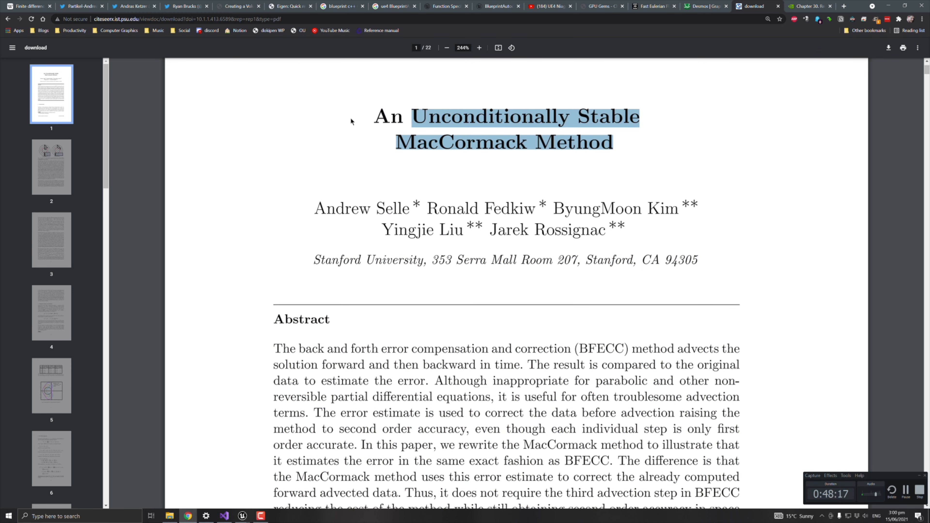
pyautogui.moveTo(375, 116); pyautogui.dragTo(690, 152)
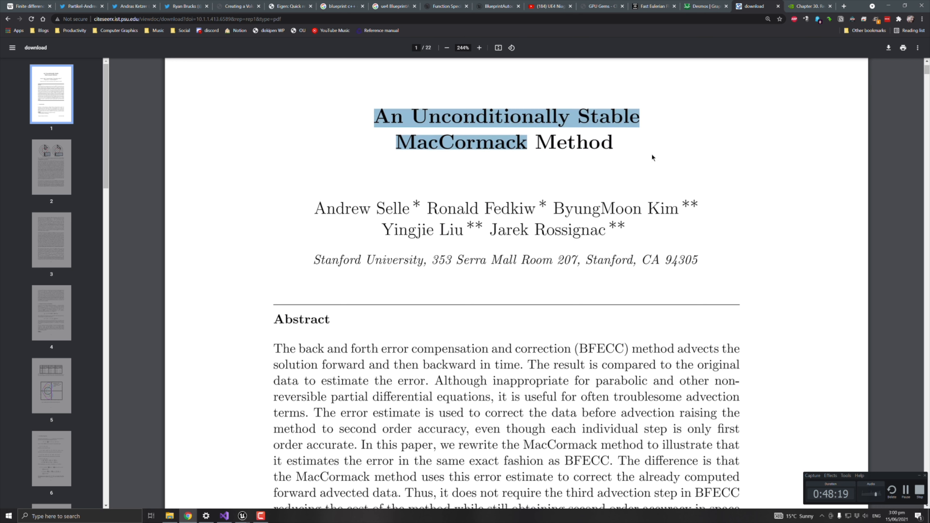
pyautogui.moveTo(619, 147); pyautogui.dragTo(354, 112)
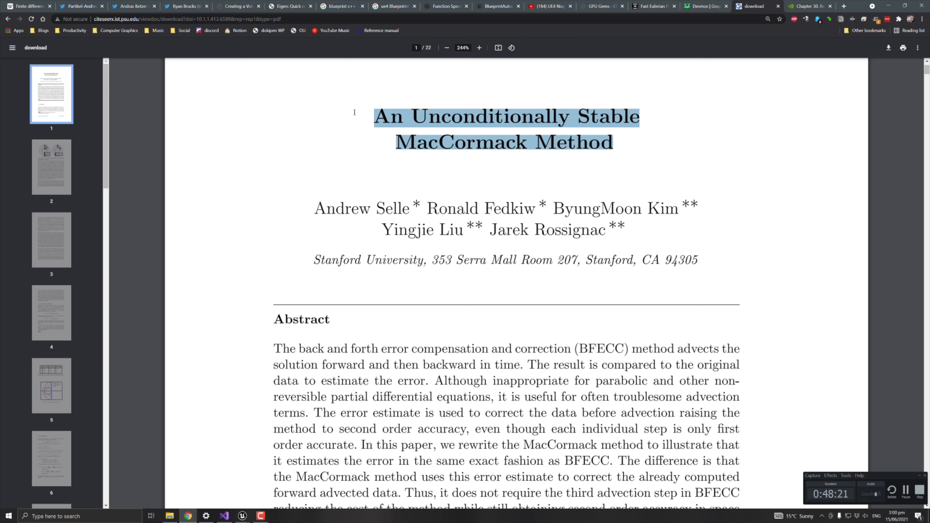
pyautogui.click(405, 122)
pyautogui.doubleClick(474, 142)
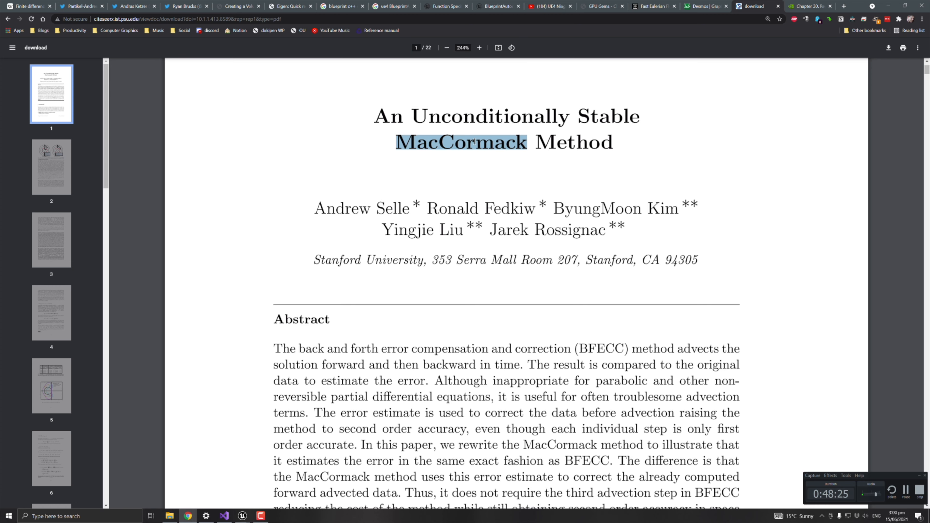
# Look through the MacCormack paper's abstract and the page 2 figure comparing the original BFECC with the cheaper modified BFECC
pyautogui.click(582, 194)
pyautogui.scroll(-10, 513, 205)
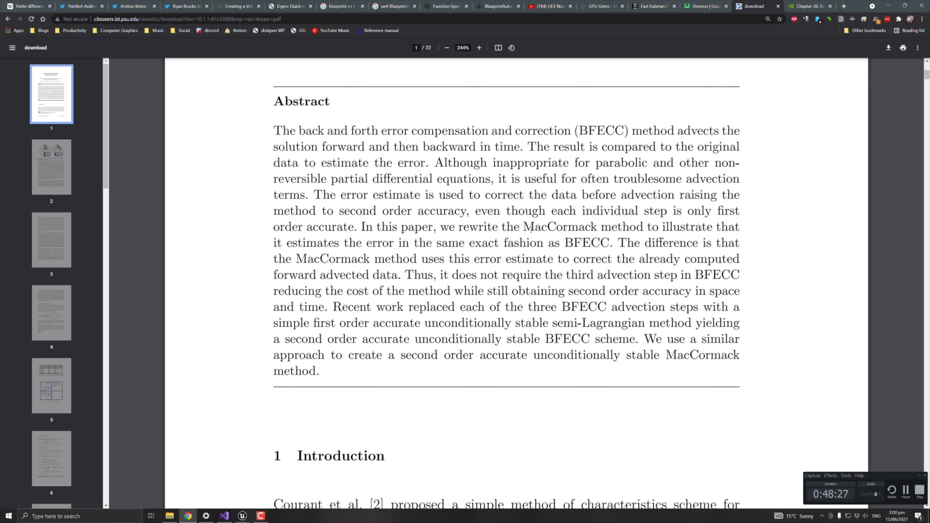
pyautogui.scroll(-10, 532, 236)
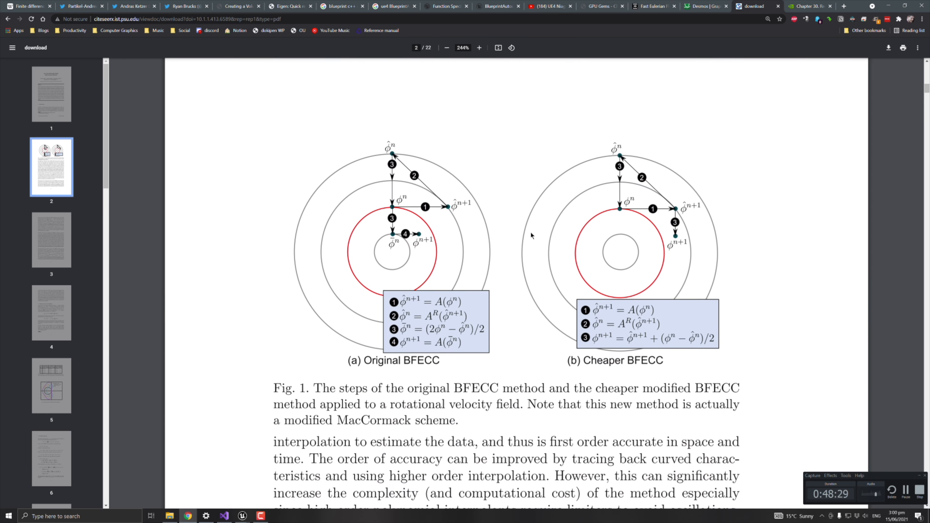
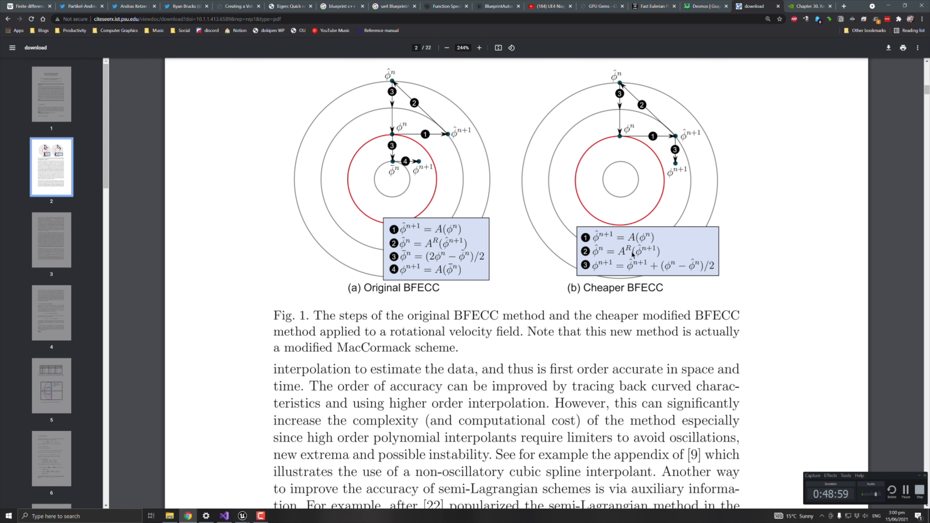
pyautogui.scroll(-1, 633, 254)
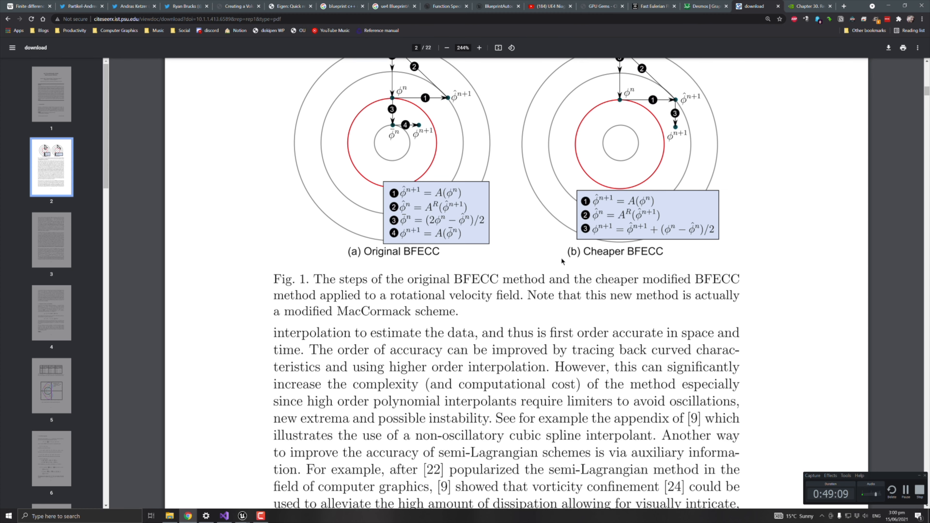
pyautogui.scroll(-5, 562, 261)
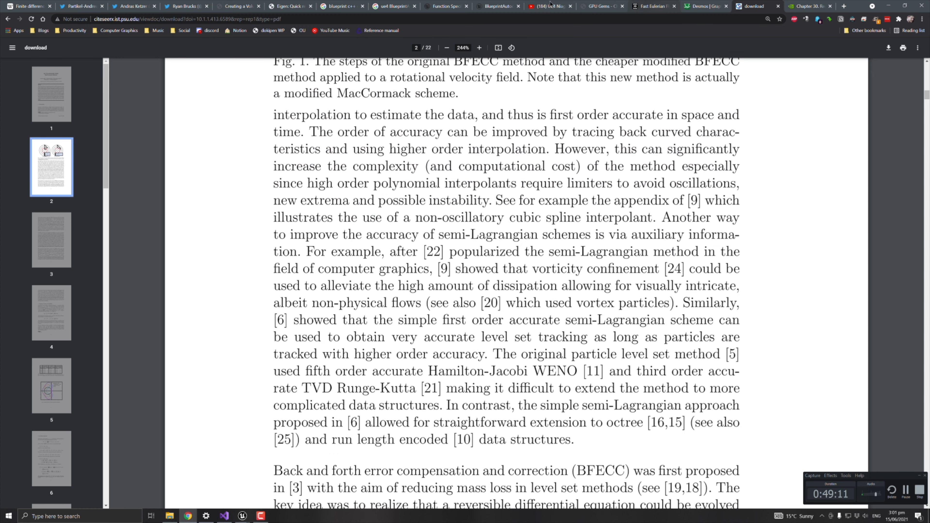
# Switch to Unreal Editor, open the EulerBackTrace module's graph and move its upper right node group upward, away from the main chain
pyautogui.click(274, 493)
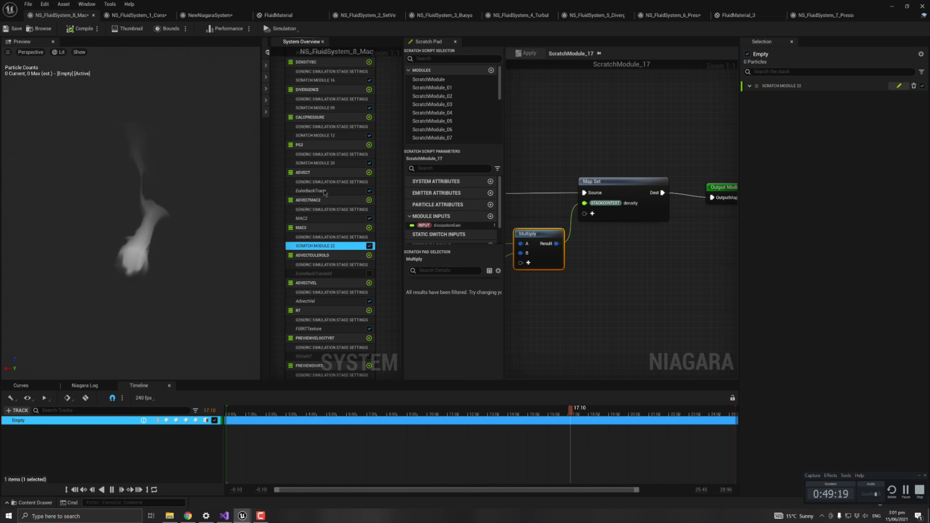
pyautogui.click(332, 192)
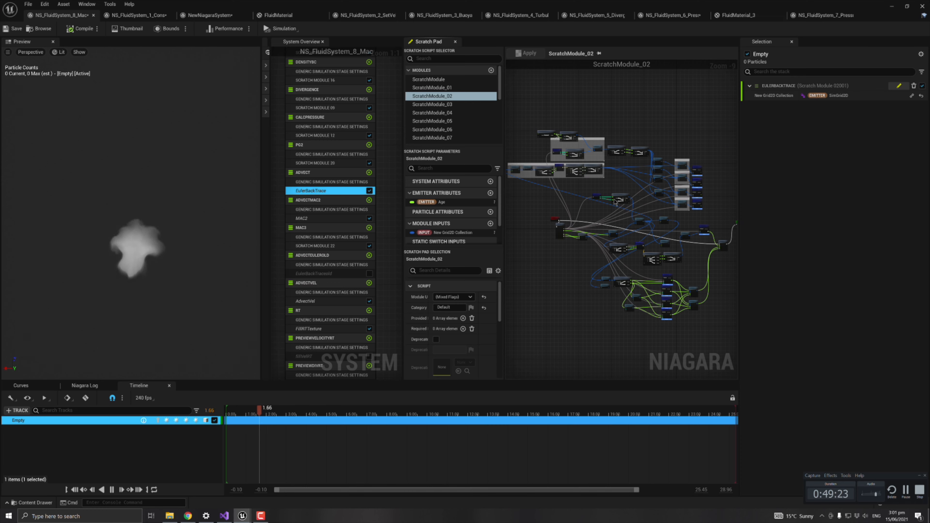
pyautogui.moveTo(705, 218); pyautogui.dragTo(686, 215, button='right')
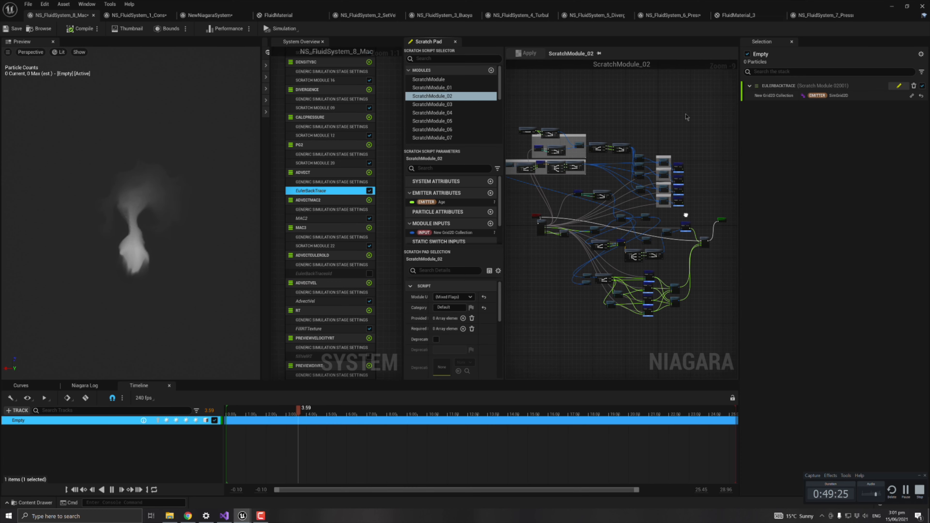
pyautogui.moveTo(674, 97); pyautogui.dragTo(552, 104)
pyautogui.moveTo(717, 164); pyautogui.dragTo(679, 137)
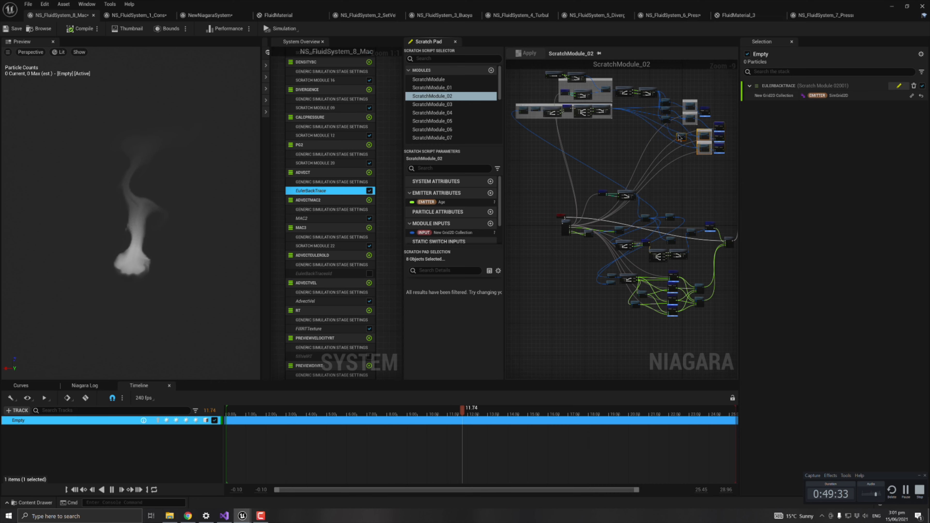
# Select the lower cluster of grid sampling nodes in the EulerBackTrace graph and move it downward, clear of the back-trace chain
pyautogui.scroll(4, 697, 273)
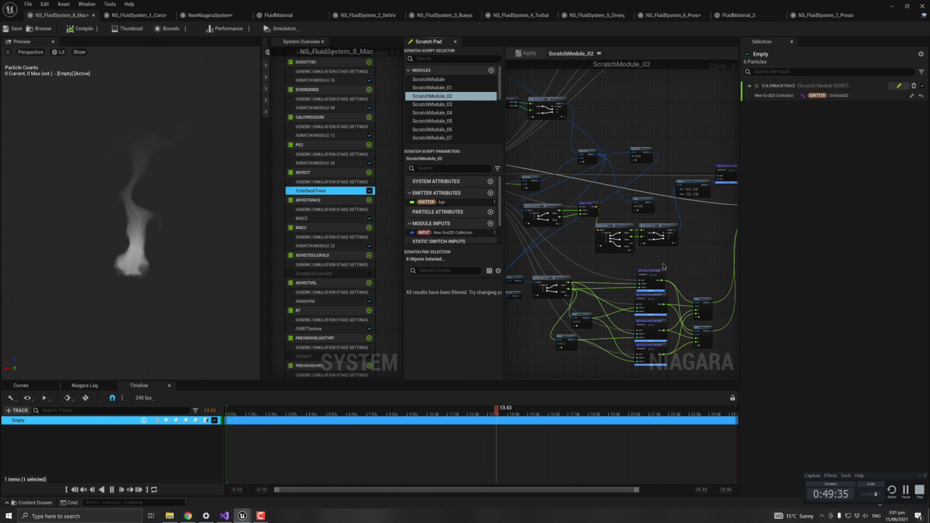
pyautogui.scroll(-4, 670, 221)
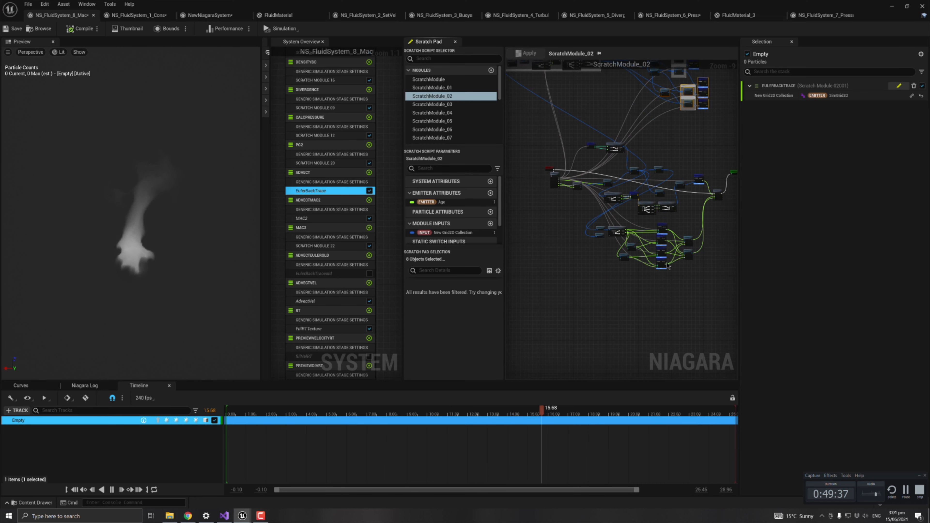
pyautogui.moveTo(553, 220); pyautogui.dragTo(717, 300)
pyautogui.moveTo(691, 246); pyautogui.dragTo(691, 311)
# Follow the EulerBackTrace node chain through the Clamp and density sampling nodes to the densityHelp1 entry of Map Set
pyautogui.scroll(5, 657, 228)
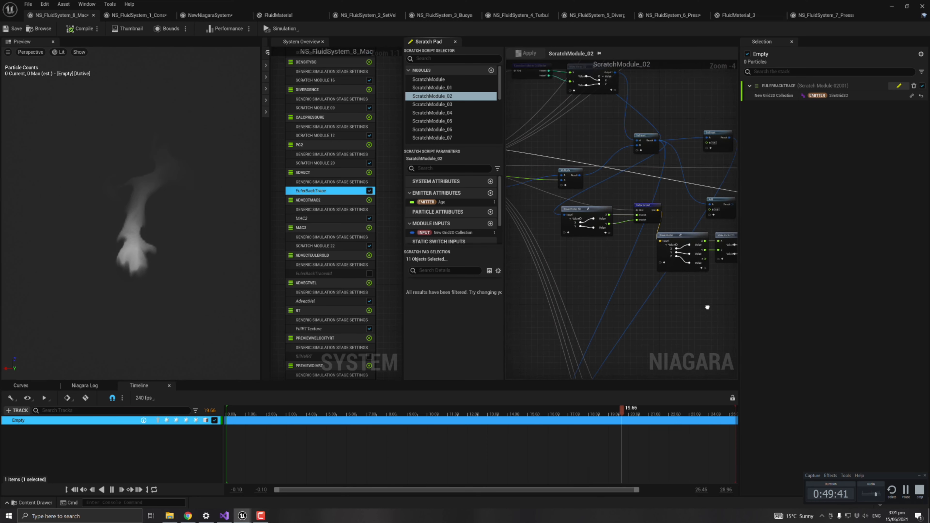
pyautogui.moveTo(738, 334); pyautogui.dragTo(589, 324, button='right')
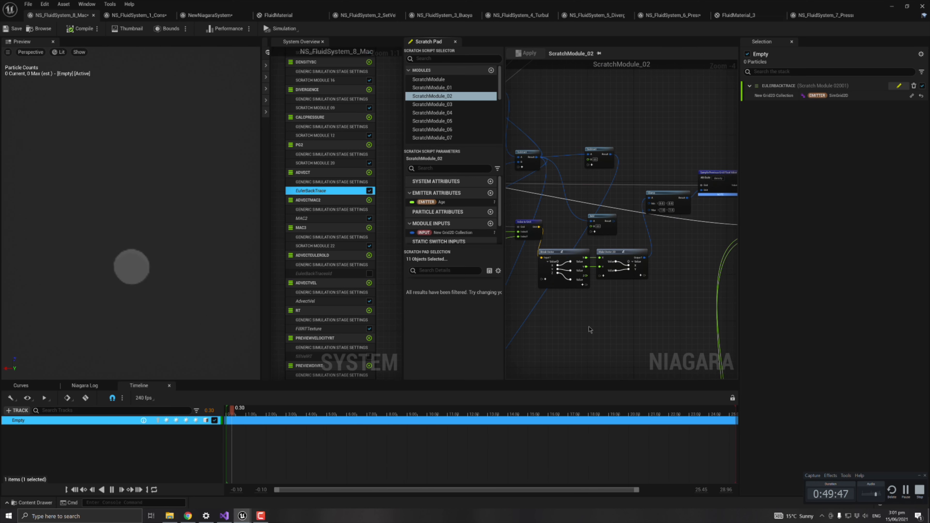
pyautogui.moveTo(593, 321); pyautogui.dragTo(525, 357, button='right')
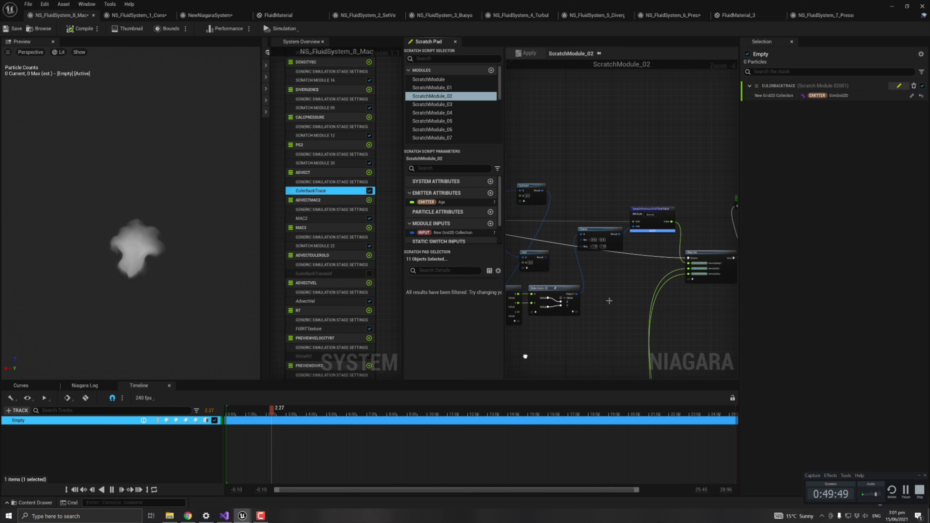
pyautogui.rightClick(543, 281)
pyautogui.scroll(1, 681, 267)
pyautogui.scroll(3, 681, 267)
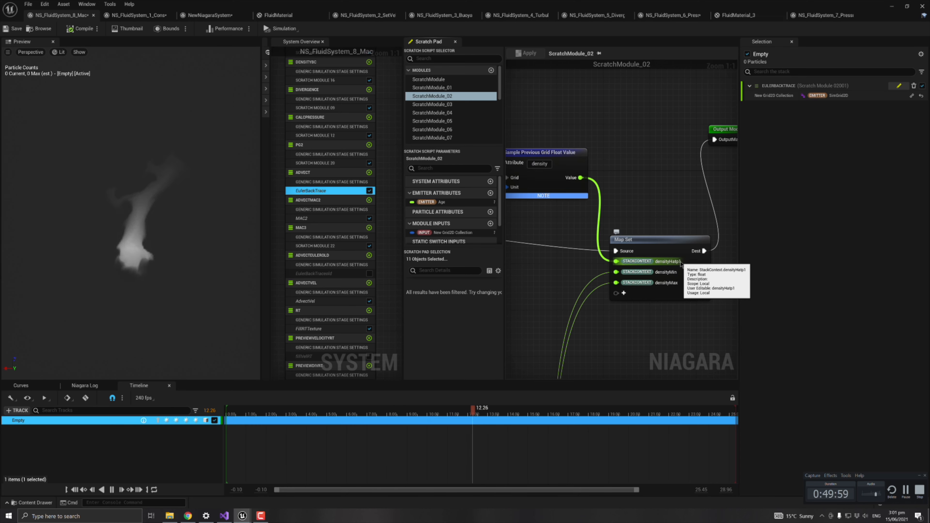
pyautogui.moveTo(563, 293); pyautogui.dragTo(625, 282, button='right')
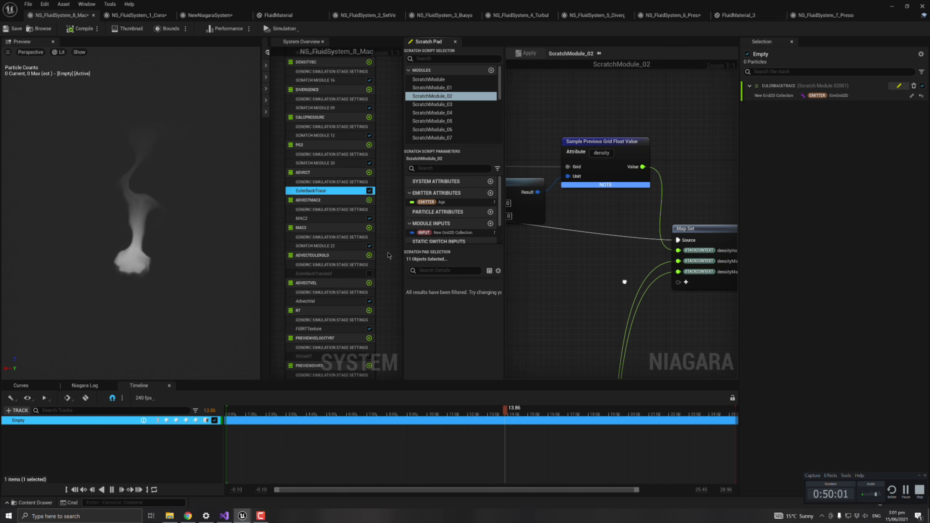
# Open the MAC2 module's graph and trace it from the velocity vector multiplied by -1.0 to the densityHelp1 sample and Map Set
pyautogui.click(334, 220)
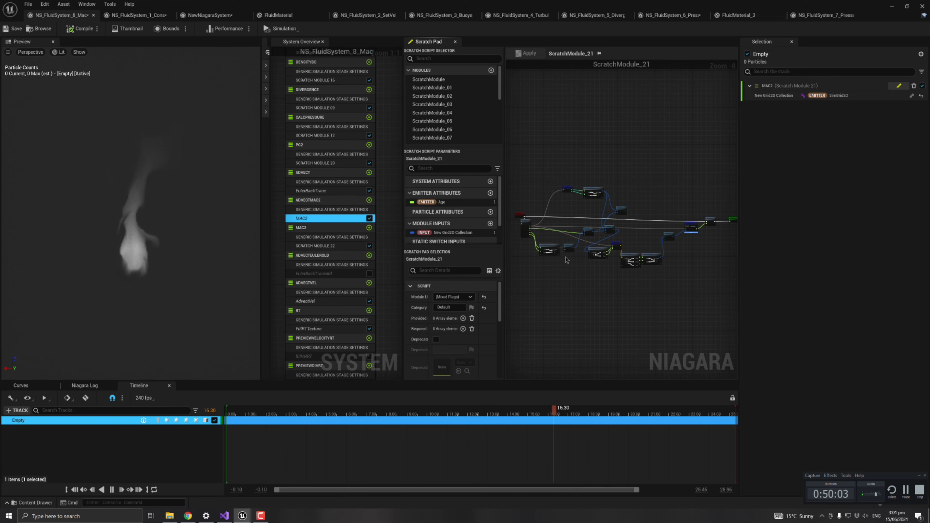
pyautogui.scroll(6, 566, 260)
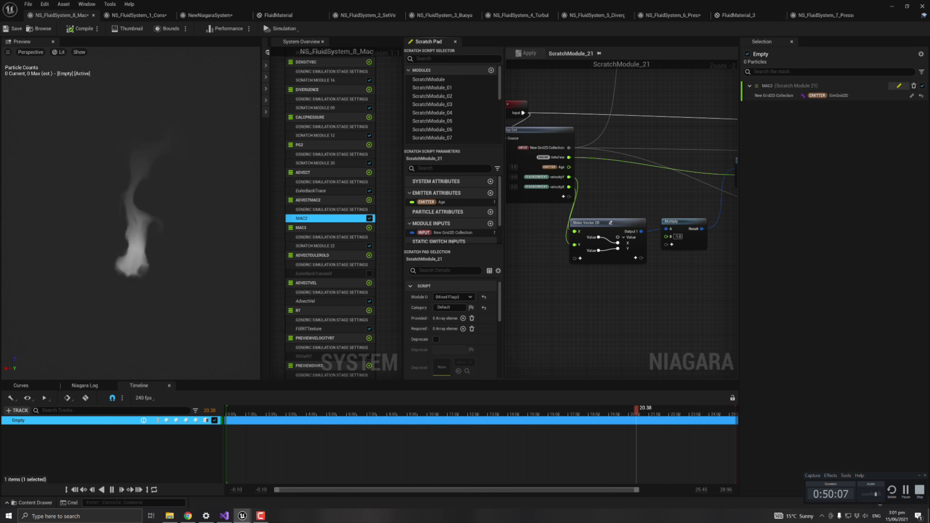
pyautogui.moveTo(647, 210); pyautogui.dragTo(571, 214, button='right')
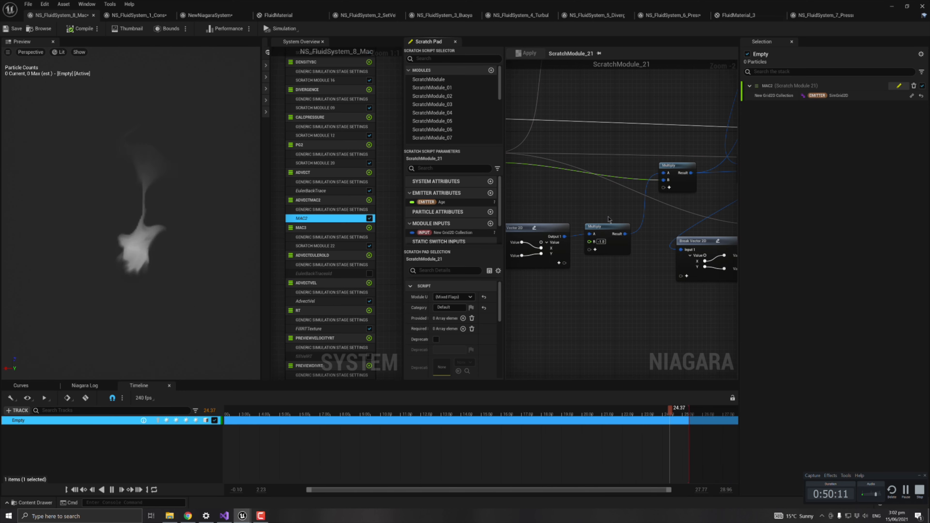
pyautogui.moveTo(609, 219); pyautogui.dragTo(467, 219, button='right')
pyautogui.moveTo(717, 216); pyautogui.dragTo(546, 216, button='right')
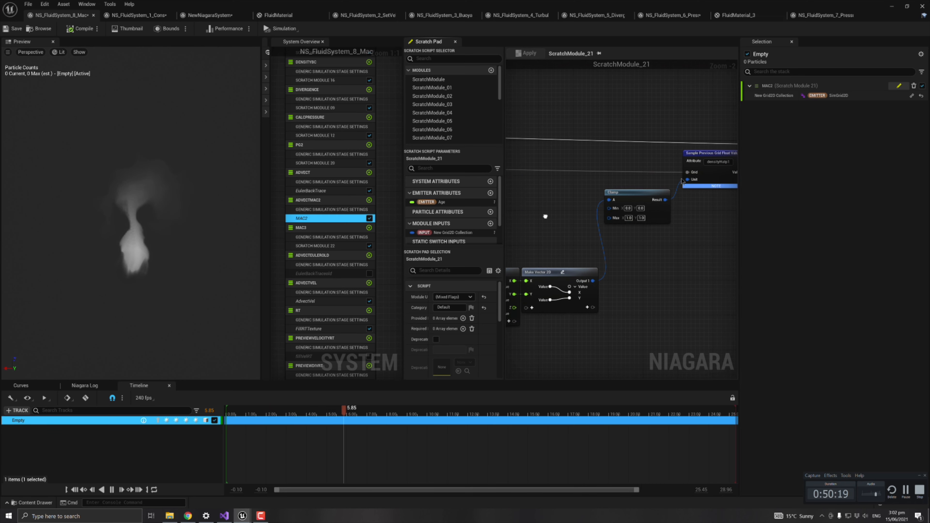
pyautogui.rightClick(563, 248)
pyautogui.rightClick(703, 207)
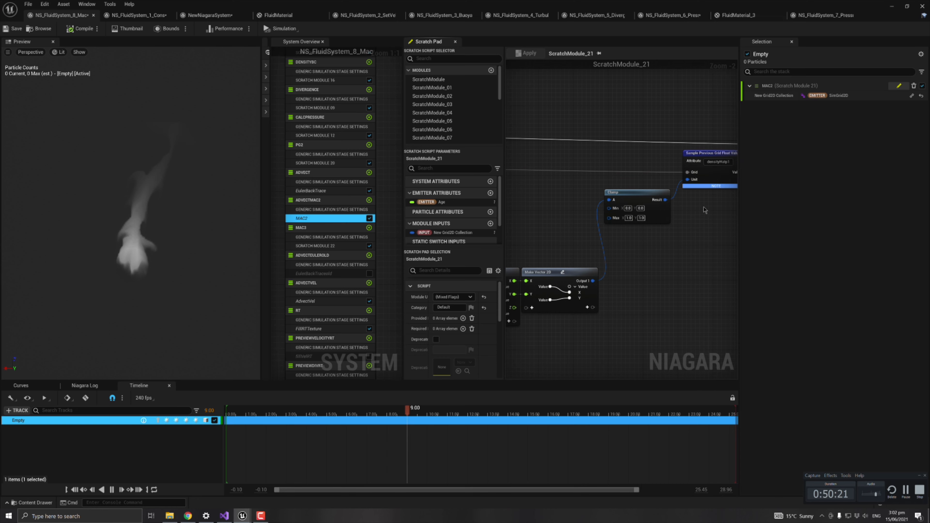
pyautogui.moveTo(702, 211); pyautogui.dragTo(557, 258, button='right')
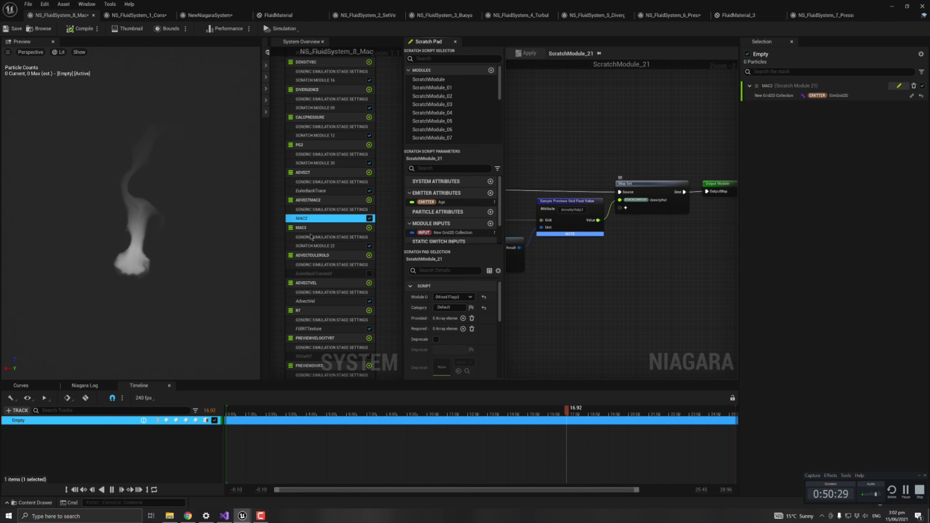
# Open Scratch Module 22 of the Mac3 stage, and switch to Chrome to review the cheaper BFECC formulas in Figure 1
pyautogui.click(338, 246)
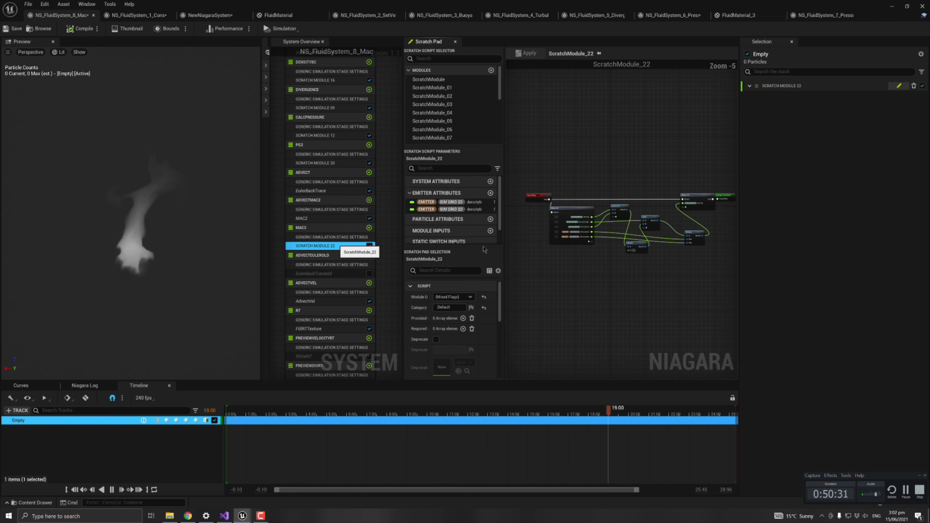
pyautogui.click(188, 516)
pyautogui.scroll(10, 538, 324)
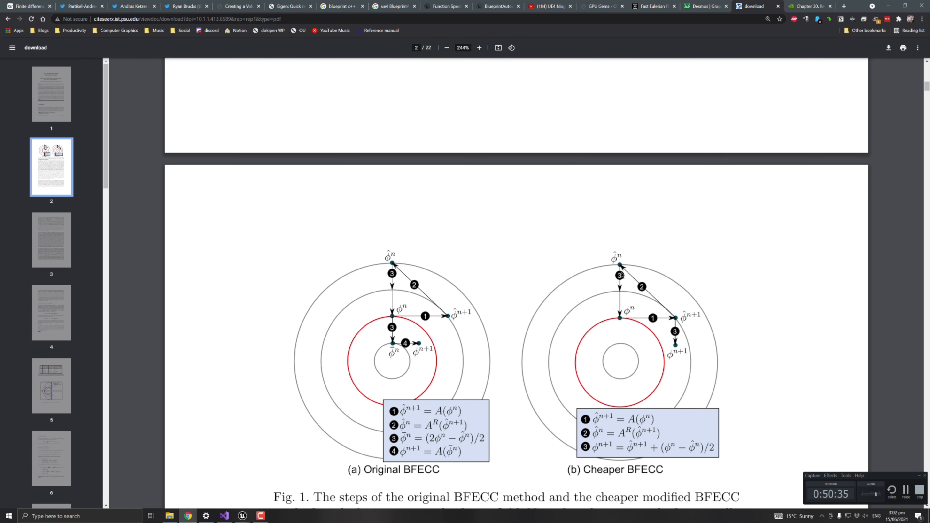
pyautogui.scroll(-3, 628, 393)
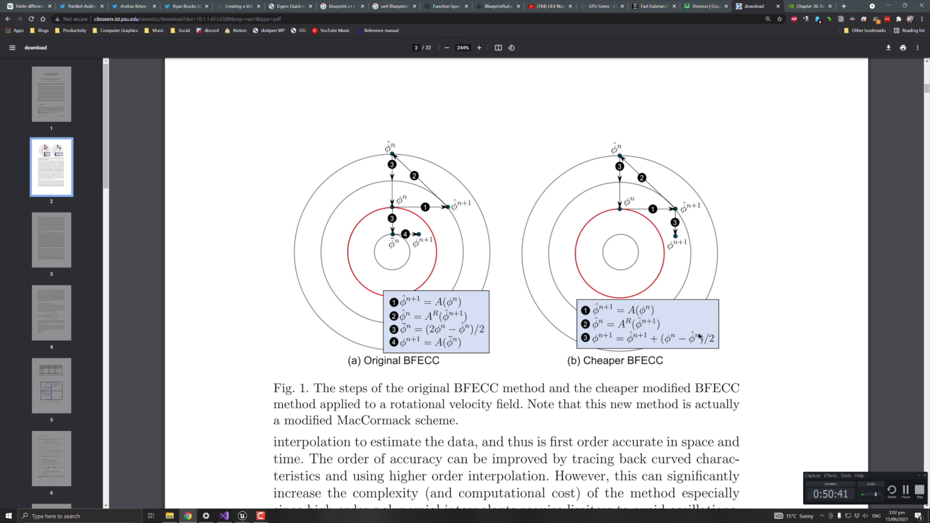
# Switch back to Unreal Editor and shift the Subtract and Add nodes slightly down in the ScratchModule_22 graph
pyautogui.click(189, 516)
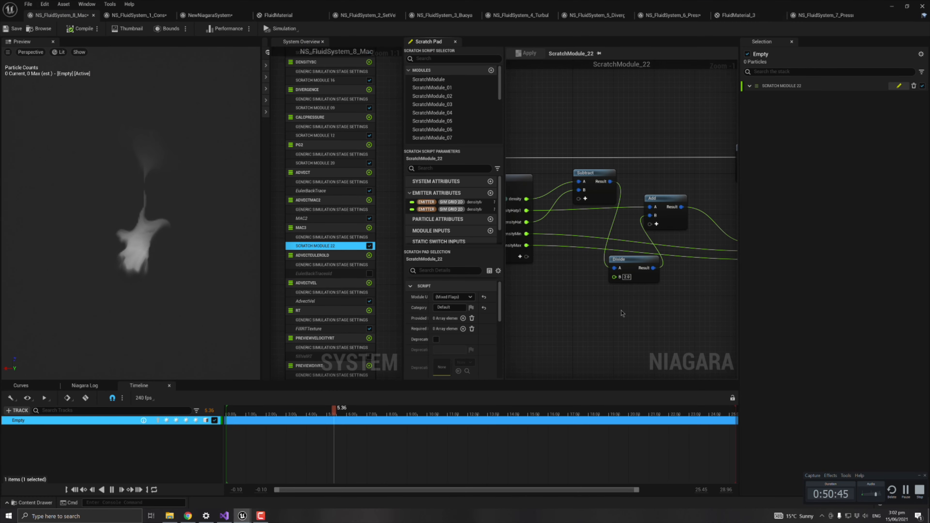
pyautogui.rightClick(613, 306)
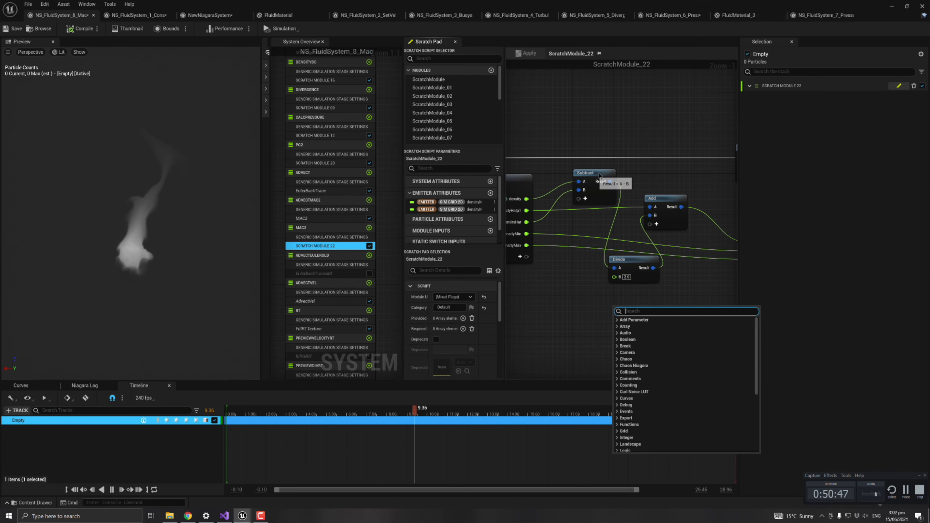
pyautogui.moveTo(595, 173); pyautogui.dragTo(598, 183)
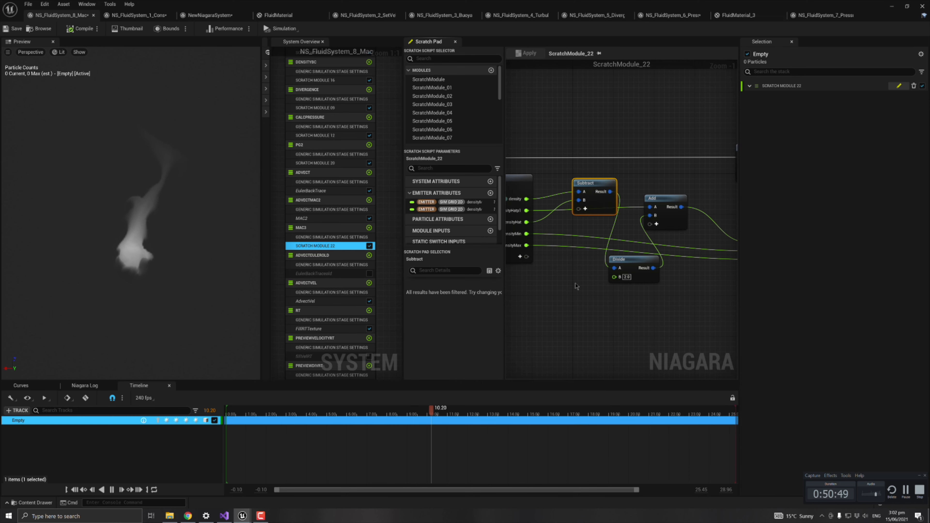
pyautogui.moveTo(676, 201); pyautogui.dragTo(677, 207)
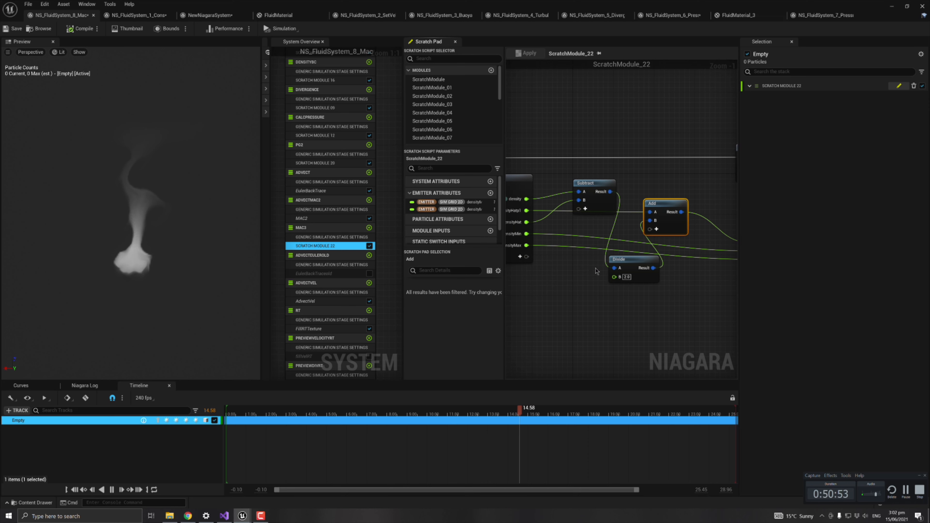
pyautogui.rightClick(596, 268)
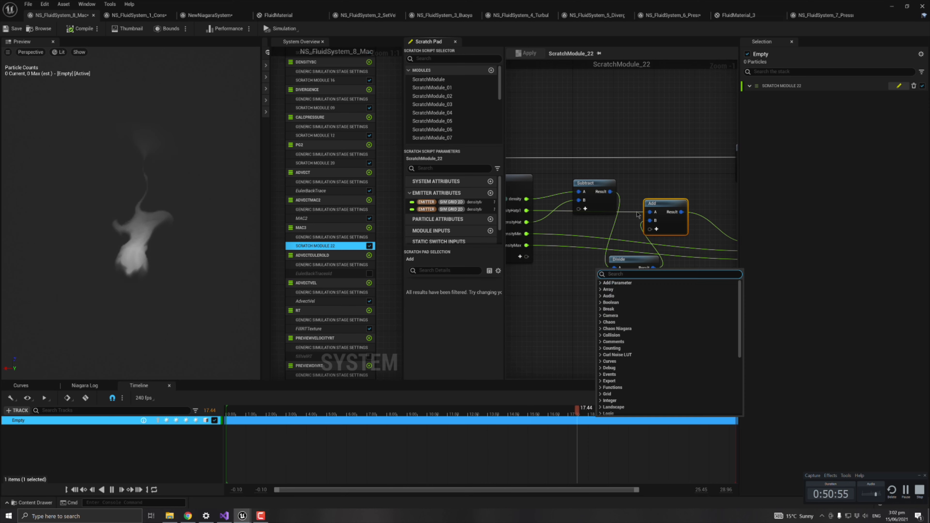
pyautogui.click(549, 284)
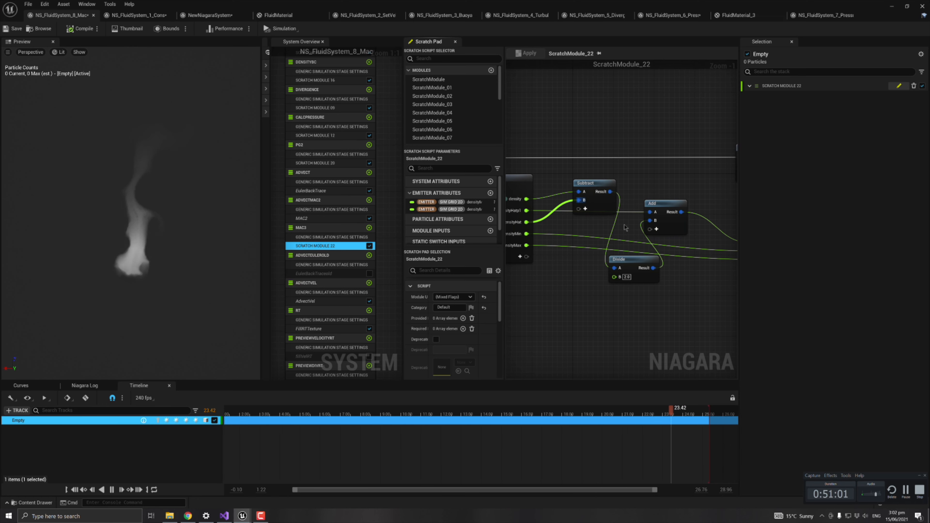
# Nudge the Divide node slightly left and move the Clamp node up and left, closer to the Add node
pyautogui.moveTo(631, 260); pyautogui.dragTo(626, 260)
pyautogui.moveTo(697, 285); pyautogui.dragTo(575, 309, button='right')
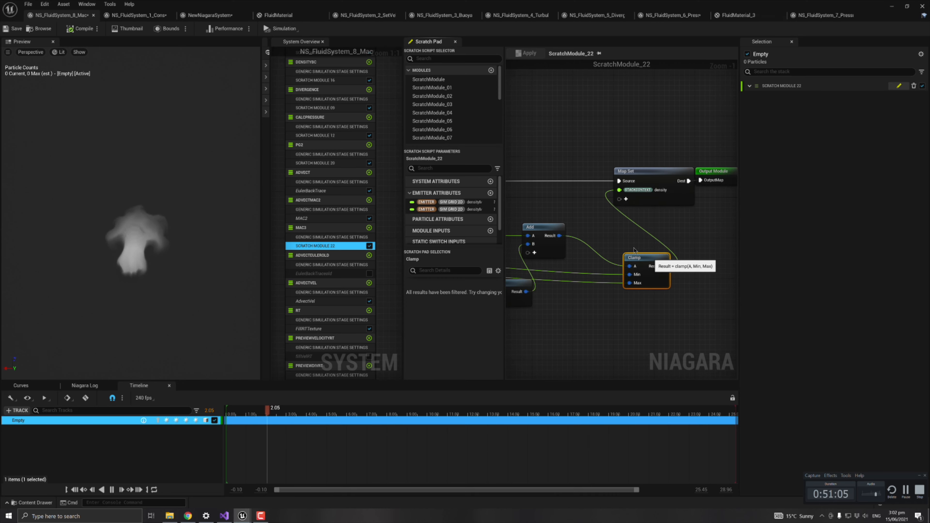
pyautogui.moveTo(639, 258); pyautogui.dragTo(618, 248)
# Switch to Chrome and view the paper's page 3 explanation of BFECC error estimation at 183% zoom
pyautogui.click(188, 516)
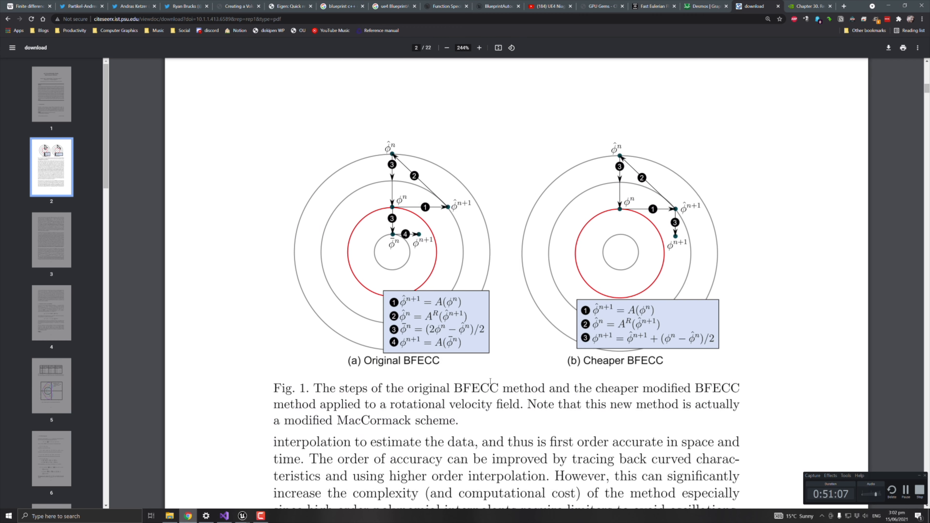
pyautogui.scroll(-15, 515, 369)
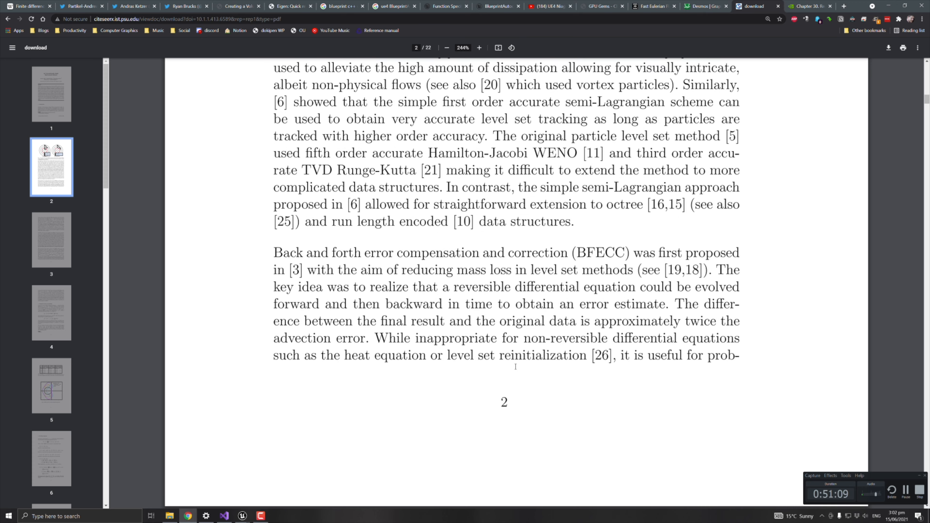
pyautogui.scroll(-6, 516, 366)
pyautogui.keyDown('ctrl'); pyautogui.scroll(-3, 515, 366); pyautogui.keyUp('ctrl')
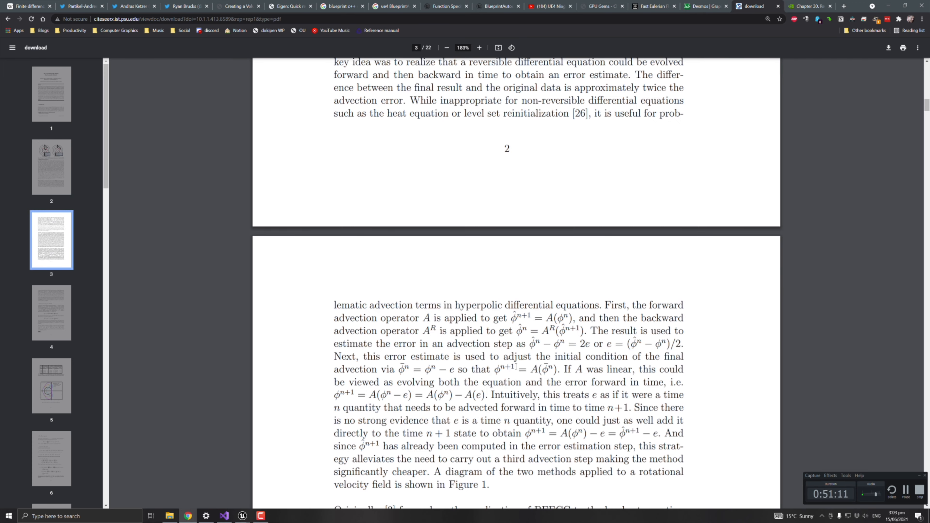
# Review the page 3 paragraphs on BFECC error estimation and the cheaper MacCormack variant at 137% zoom
pyautogui.scroll(-4, 517, 367)
pyautogui.scroll(-5, 516, 366)
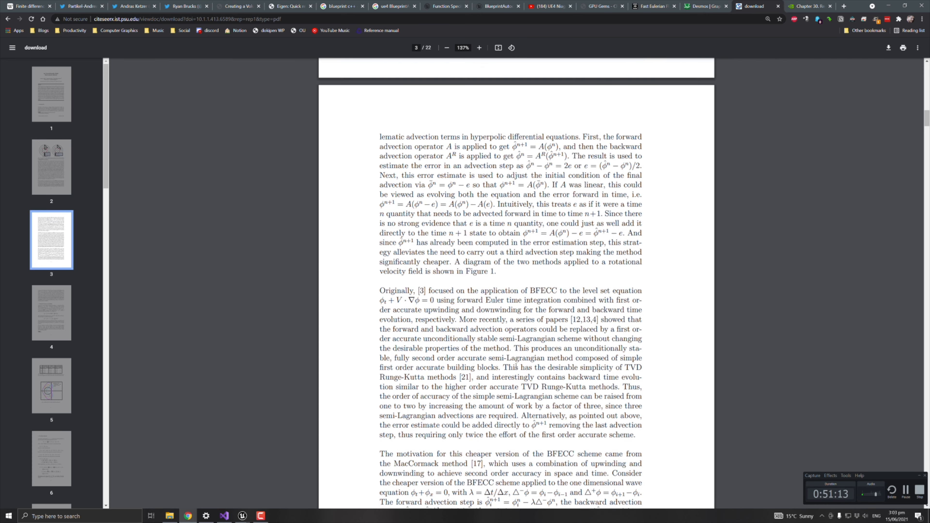
pyautogui.scroll(5, 516, 367)
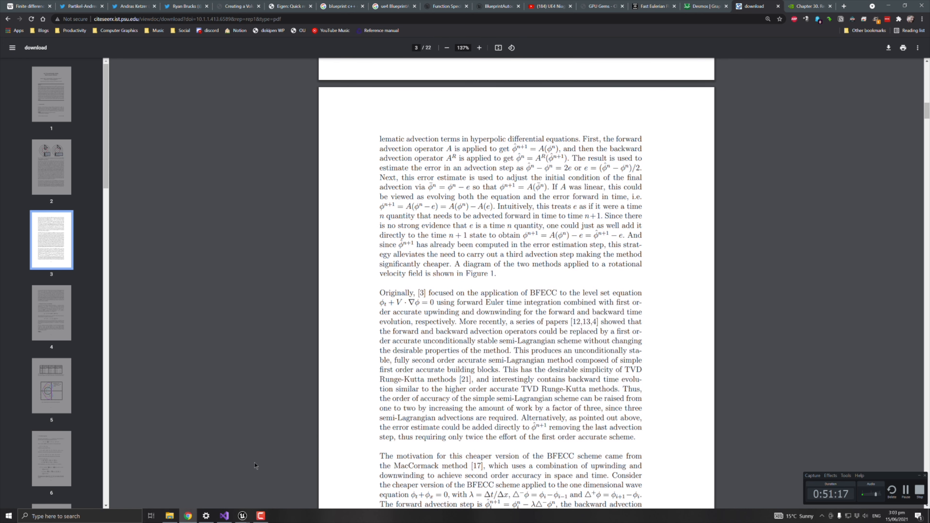
# Switch back to the NS_FluidSystem_8_Mac window in Unreal Editor and view the Subtract, Divide and Add nodes of ScratchModule_22
pyautogui.moveTo(242, 518)
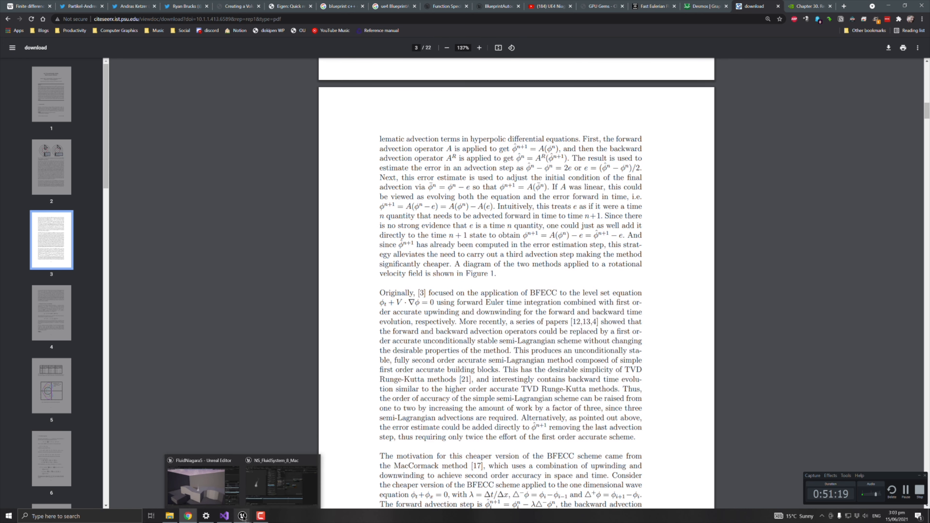
pyautogui.click(273, 487)
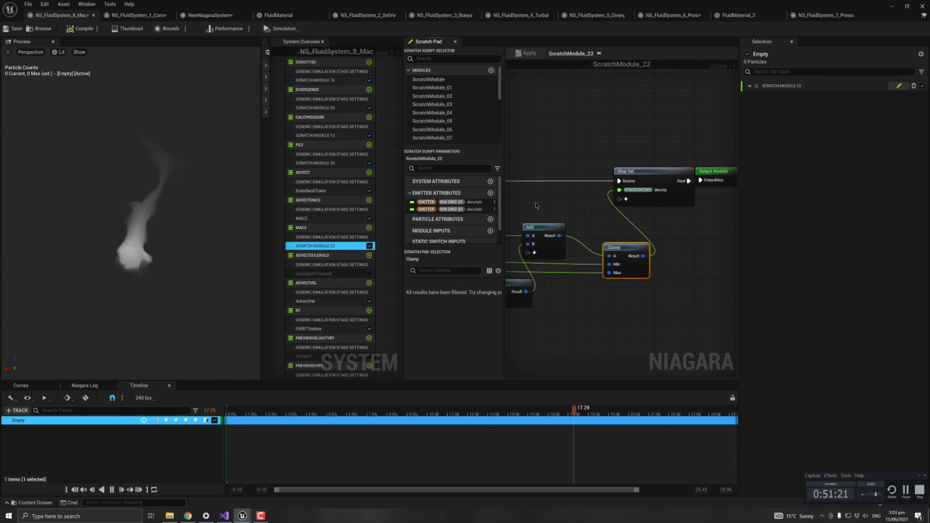
pyautogui.moveTo(564, 191); pyautogui.dragTo(669, 195, button='right')
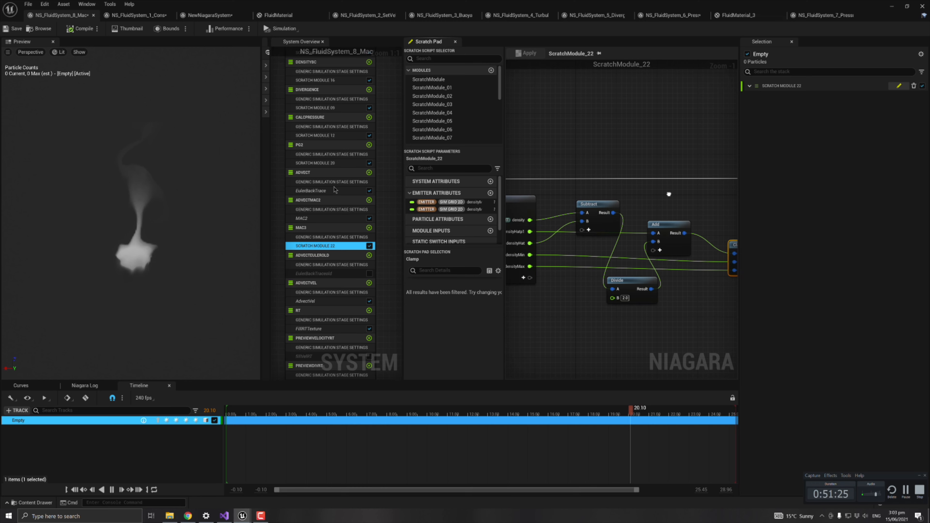
# Open the EulerBackTrace module of the Advect stage and survey its whole ScratchModule_02 graph
pyautogui.click(334, 191)
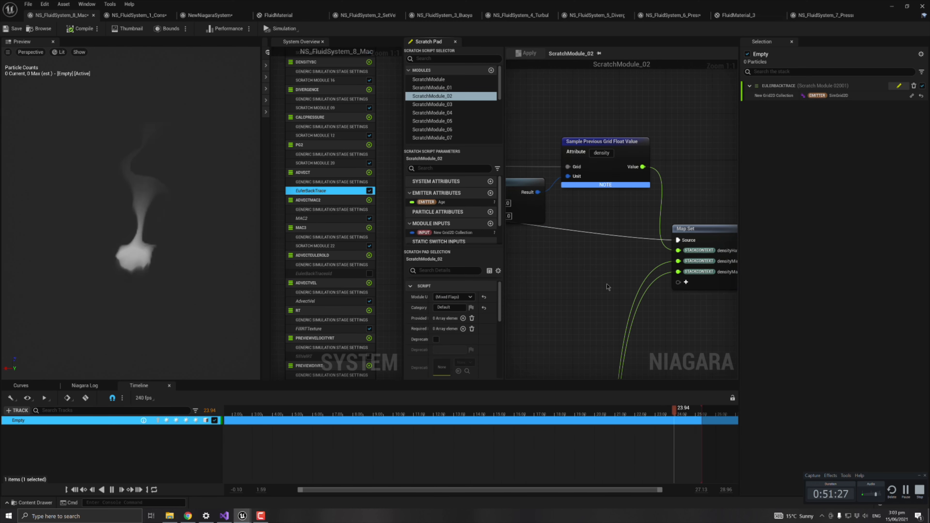
pyautogui.scroll(-2, 600, 285)
pyautogui.moveTo(576, 314); pyautogui.dragTo(760, 193, button='right')
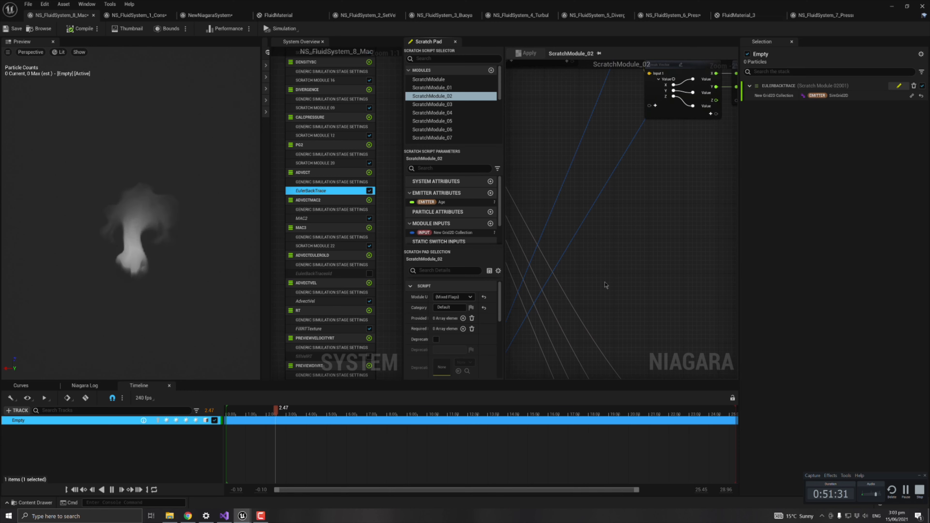
pyautogui.moveTo(590, 299); pyautogui.dragTo(659, 163, button='right')
pyautogui.scroll(-4, 659, 163)
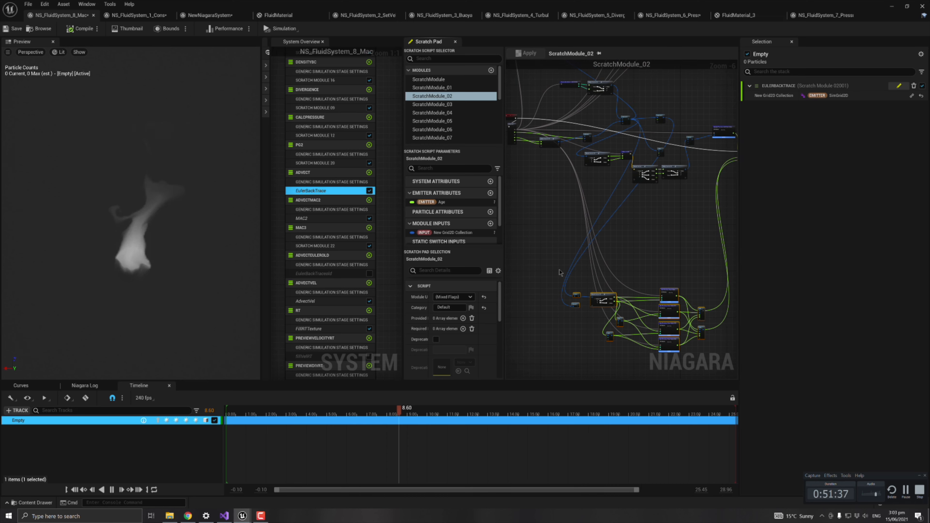
# Examine how the Break Vector 2D and Add nodes supply grid indices to the Get Previous Float Value nodes
pyautogui.scroll(4, 560, 296)
pyautogui.moveTo(606, 309); pyautogui.dragTo(563, 297, button='right')
pyautogui.moveTo(593, 209); pyautogui.dragTo(565, 353, button='right')
pyautogui.moveTo(659, 176); pyautogui.dragTo(615, 233, button='right')
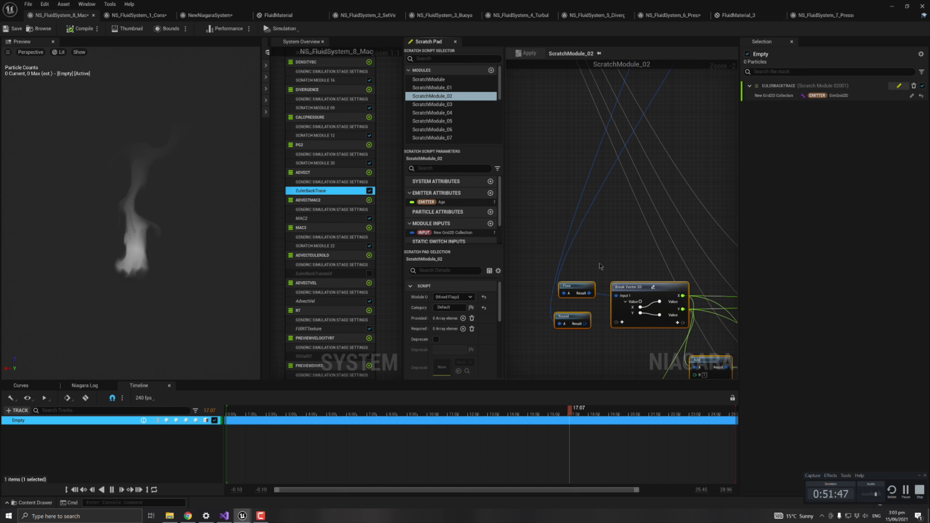
pyautogui.moveTo(603, 264); pyautogui.dragTo(502, 174, button='right')
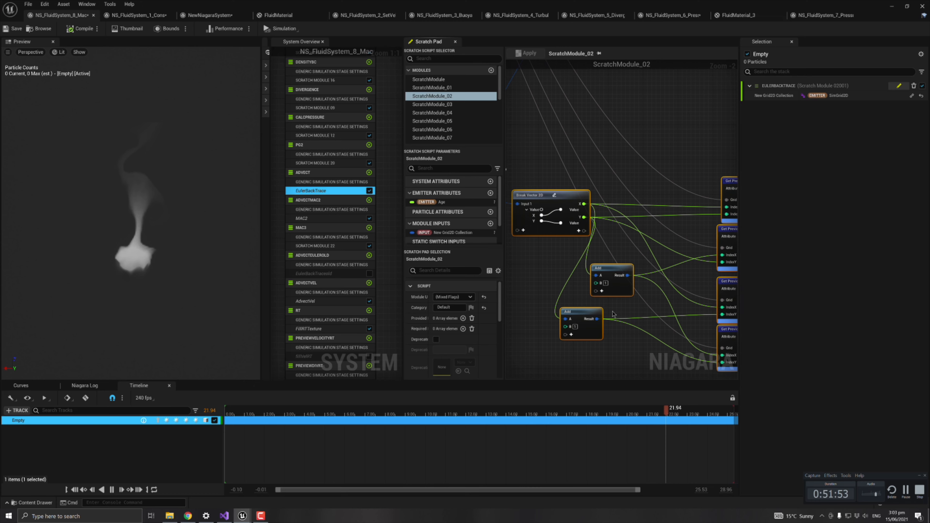
pyautogui.moveTo(614, 314); pyautogui.dragTo(536, 267, button='right')
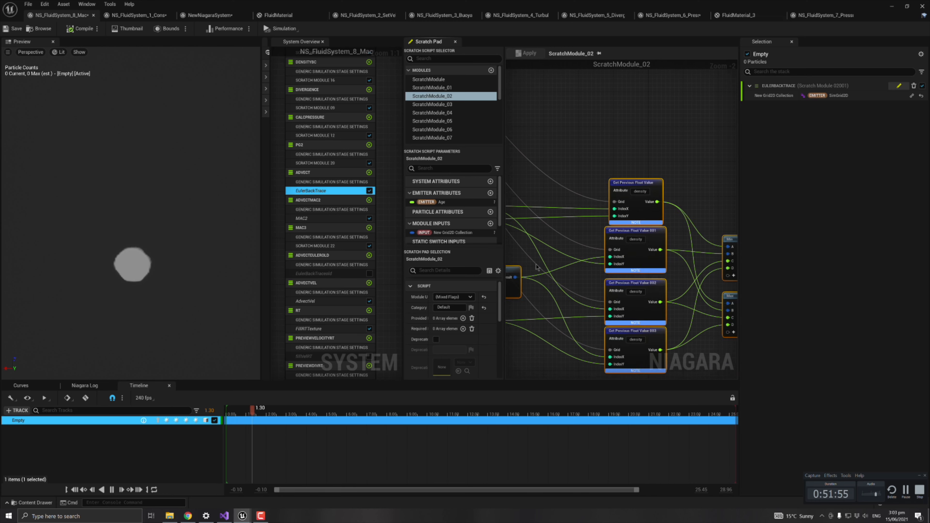
# Clear the node selection and inspect the stacked Get Previous Float Value density nodes one after another
pyautogui.click(537, 267)
pyautogui.moveTo(579, 226); pyautogui.dragTo(582, 206, button='right')
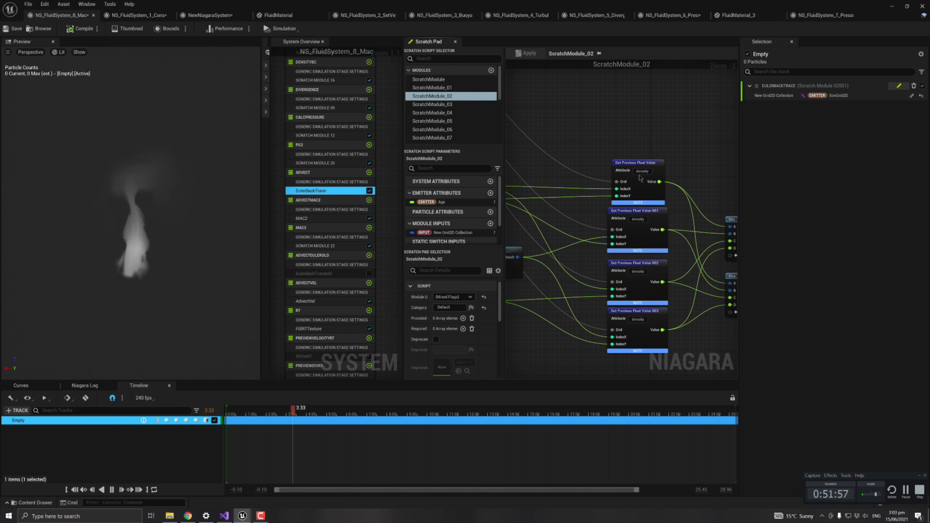
pyautogui.click(659, 220)
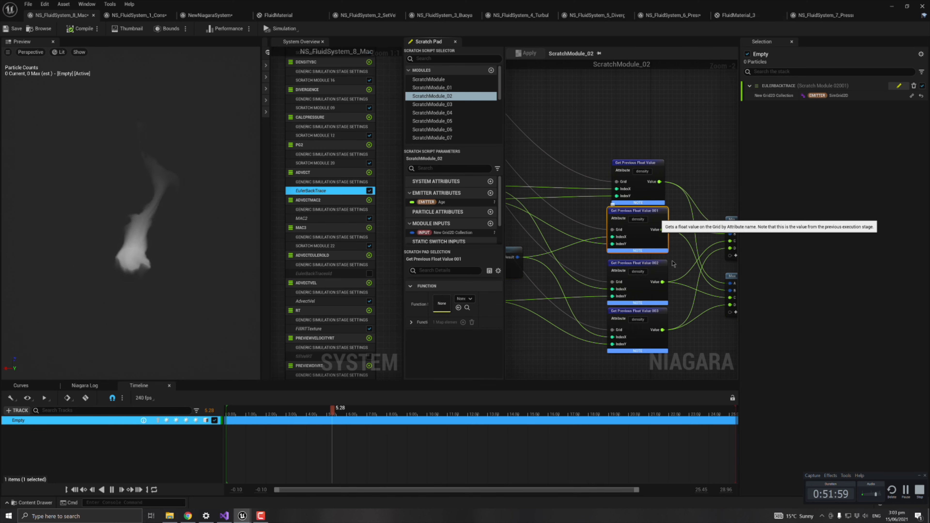
pyautogui.click(663, 265)
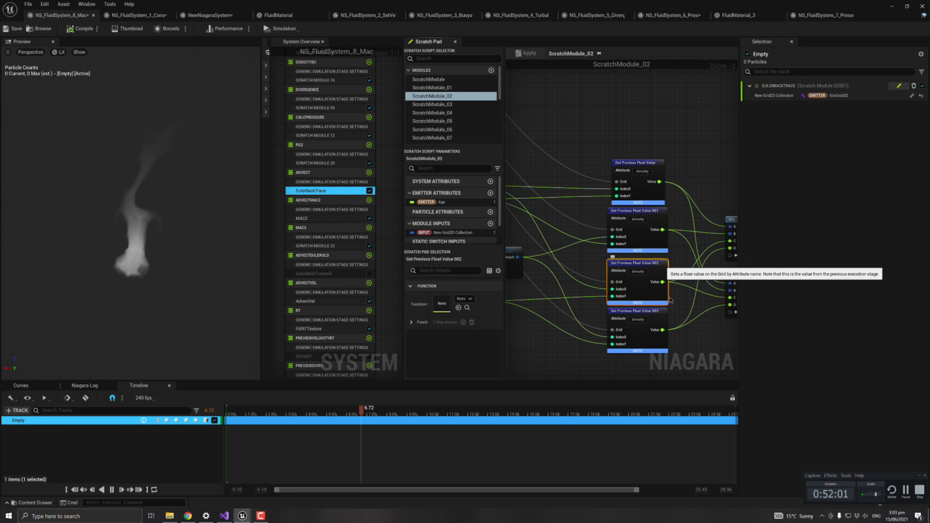
pyautogui.click(661, 314)
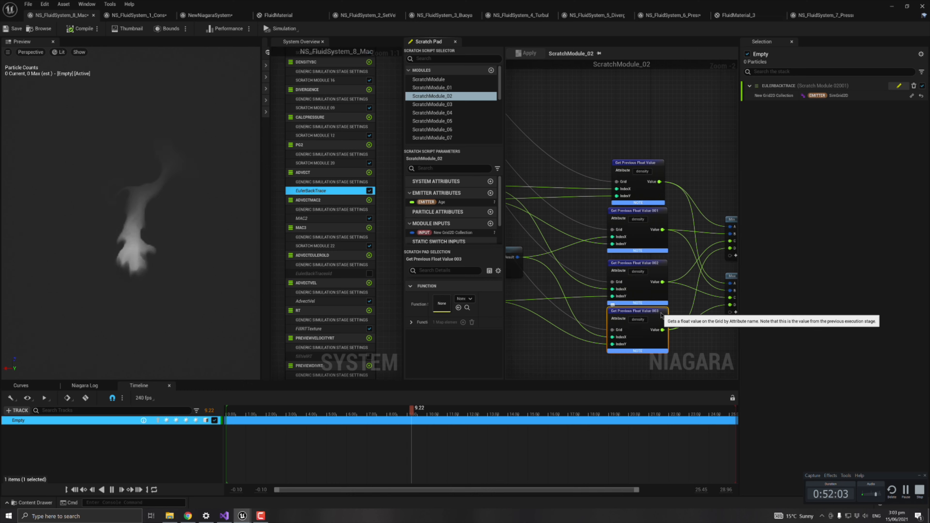
# Inspect the Sample Previous Grid Float Value node that feeds the Map Set node in ScratchModule_02
pyautogui.scroll(-3, 687, 169)
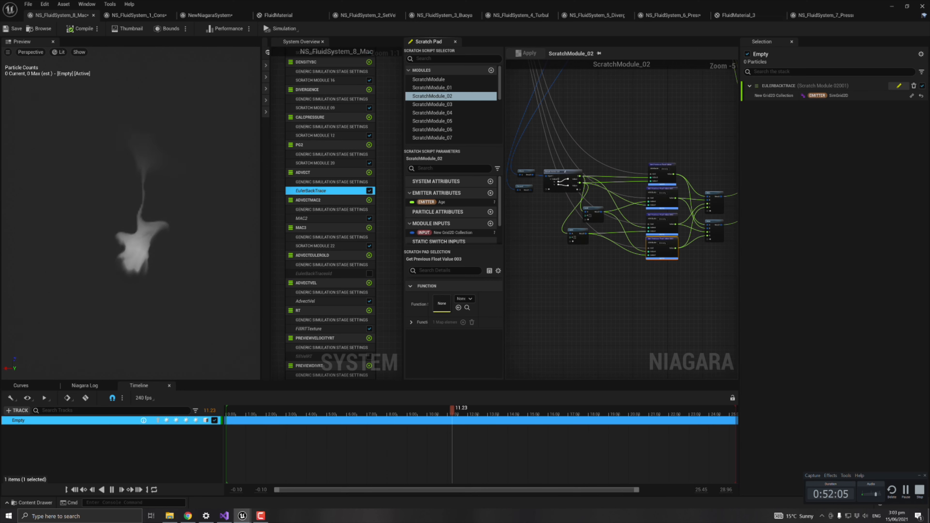
pyautogui.moveTo(686, 169); pyautogui.dragTo(595, 332, button='right')
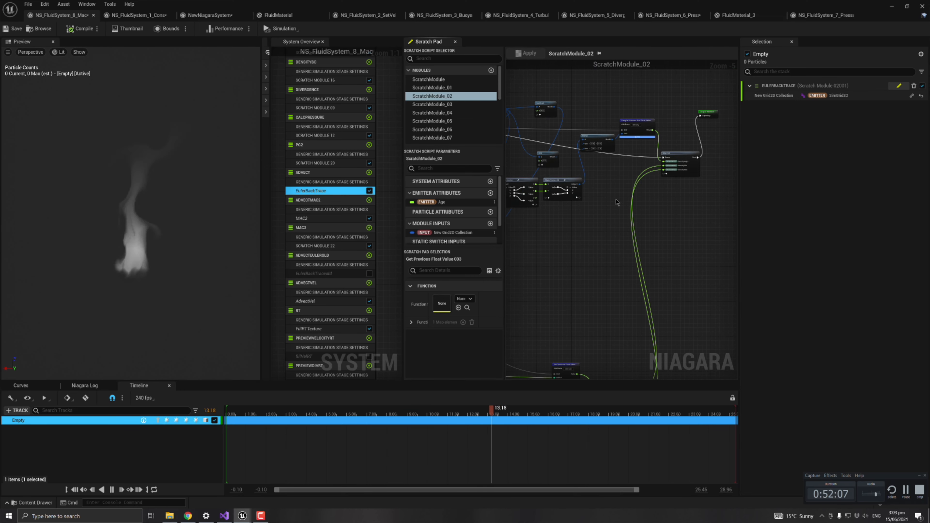
pyautogui.click(639, 125)
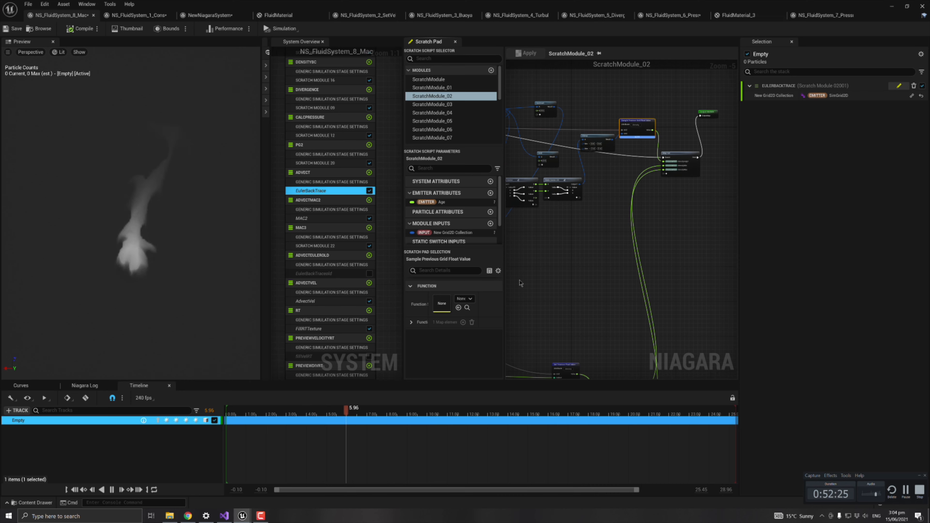
# Select the four Get Previous Float Value nodes with the two nodes they feed, and trace the outputs to Map Set's densityMin and densityMax
pyautogui.moveTo(678, 231); pyautogui.dragTo(657, 187, button='right')
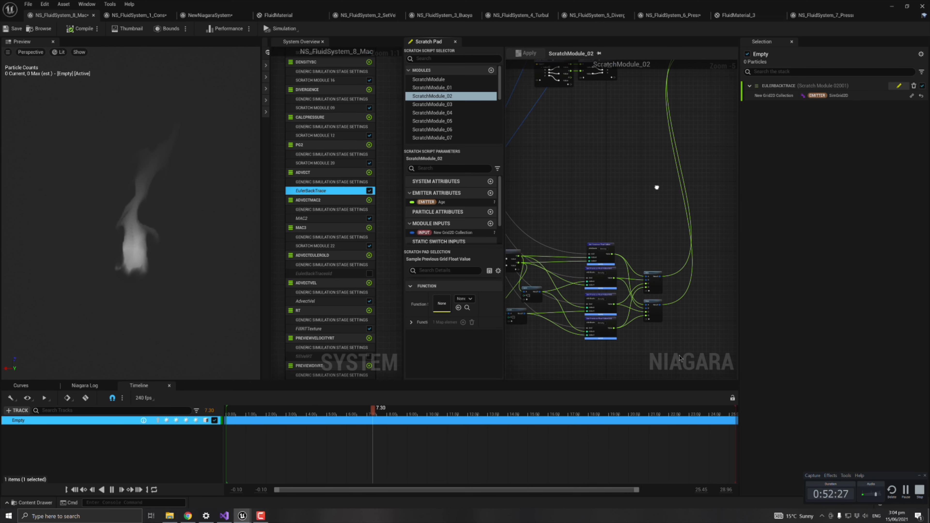
pyautogui.moveTo(590, 184); pyautogui.dragTo(683, 304)
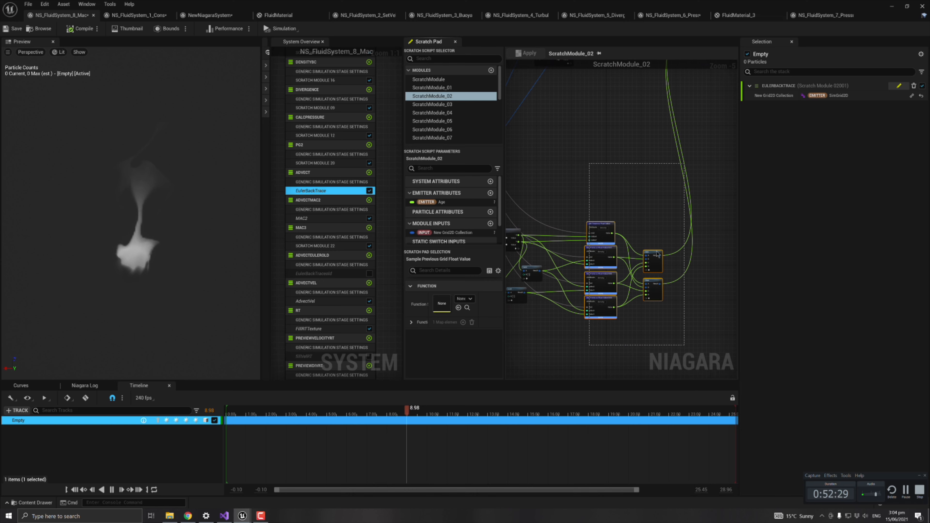
pyautogui.moveTo(658, 254); pyautogui.dragTo(658, 255)
pyautogui.scroll(4, 659, 253)
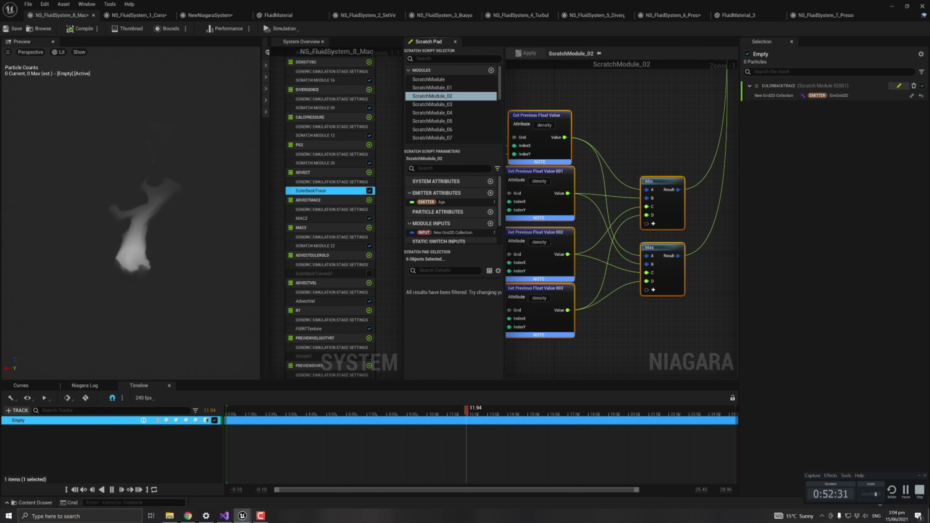
pyautogui.moveTo(659, 146); pyautogui.dragTo(556, 334, button='right')
pyautogui.moveTo(637, 73); pyautogui.dragTo(596, 378, button='right')
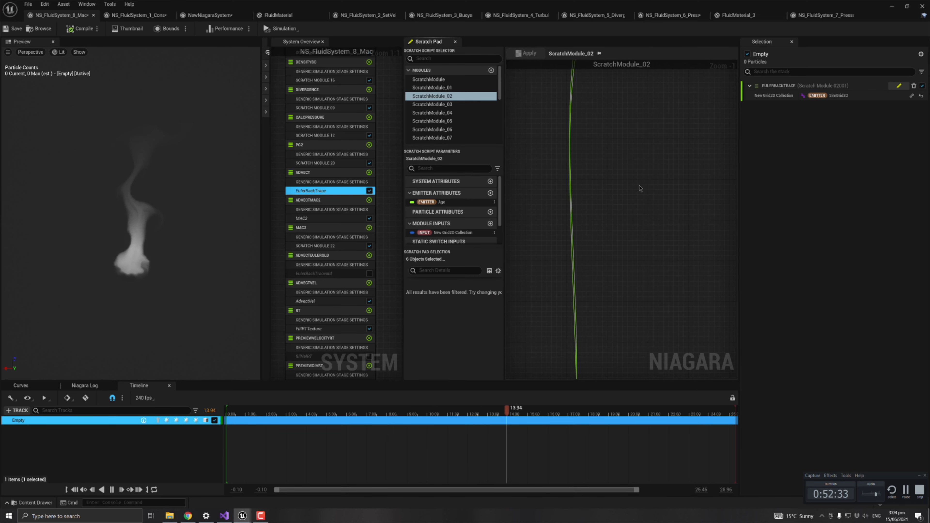
pyautogui.moveTo(667, 73); pyautogui.dragTo(637, 309, button='right')
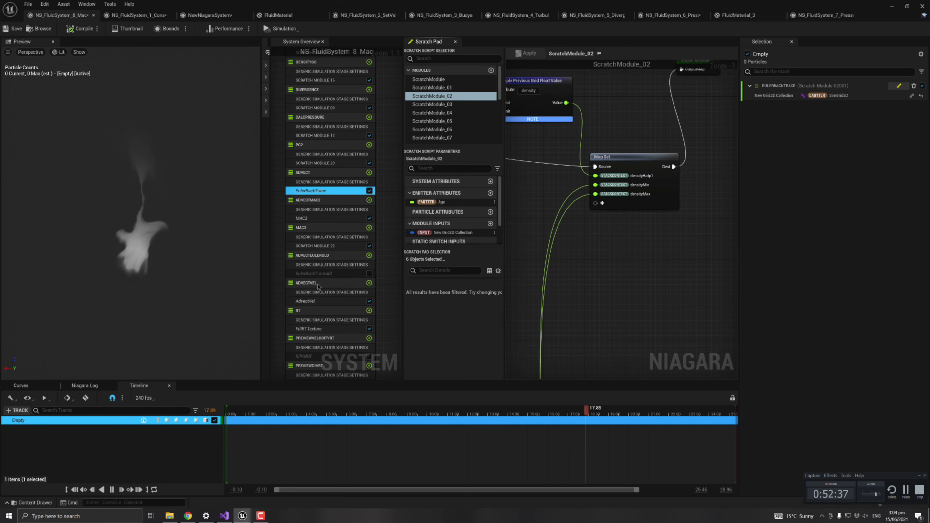
# Open Scratch Module 22 of the Mac3 stage and inspect the Clamp node's Min and Max inputs and Map Set's density pin
pyautogui.click(328, 246)
pyautogui.moveTo(680, 307); pyautogui.dragTo(644, 299, button='right')
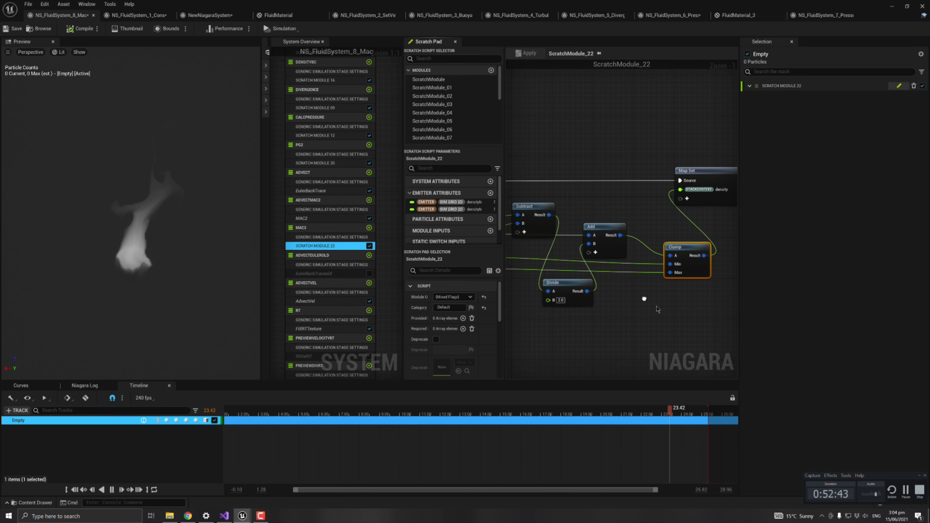
pyautogui.rightClick(658, 310)
pyautogui.moveTo(528, 286); pyautogui.dragTo(338, 298, button='right')
pyautogui.moveTo(606, 302); pyautogui.dragTo(682, 300, button='right')
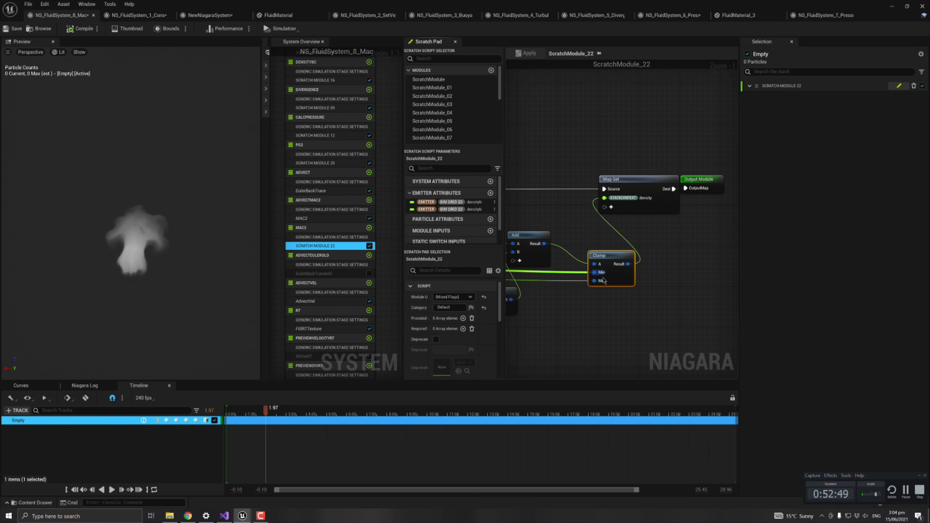
pyautogui.rightClick(646, 199)
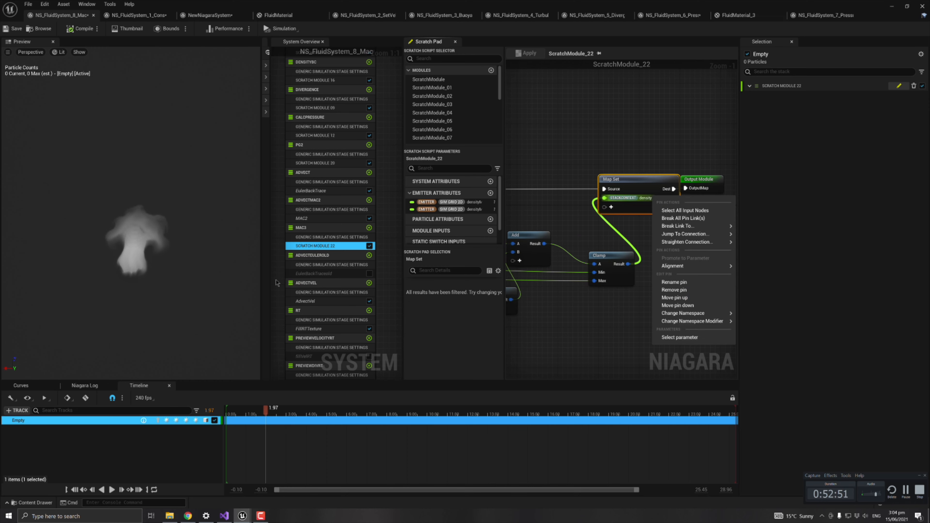
# Scrub the simulation timeline to about 17.21 and review the node chain of ScratchModule_22 back to its density inputs
pyautogui.moveTo(270, 409); pyautogui.dragTo(574, 408)
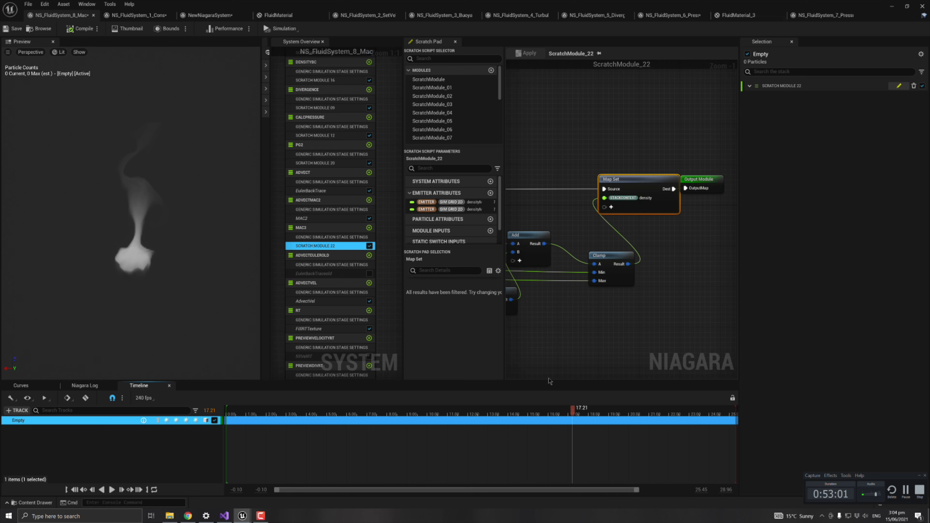
pyautogui.moveTo(556, 311); pyautogui.dragTo(684, 303, button='right')
pyautogui.scroll(-2, 657, 307)
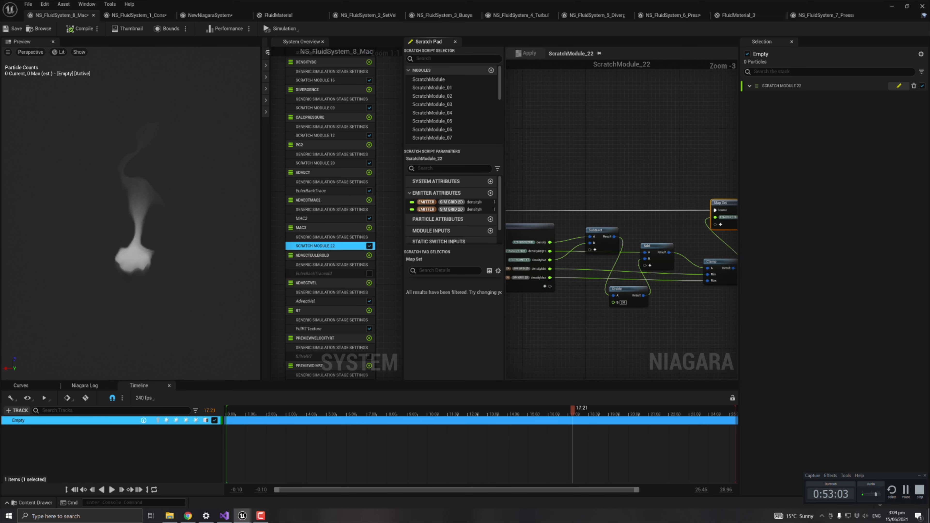
pyautogui.moveTo(563, 317); pyautogui.dragTo(579, 304, button='right')
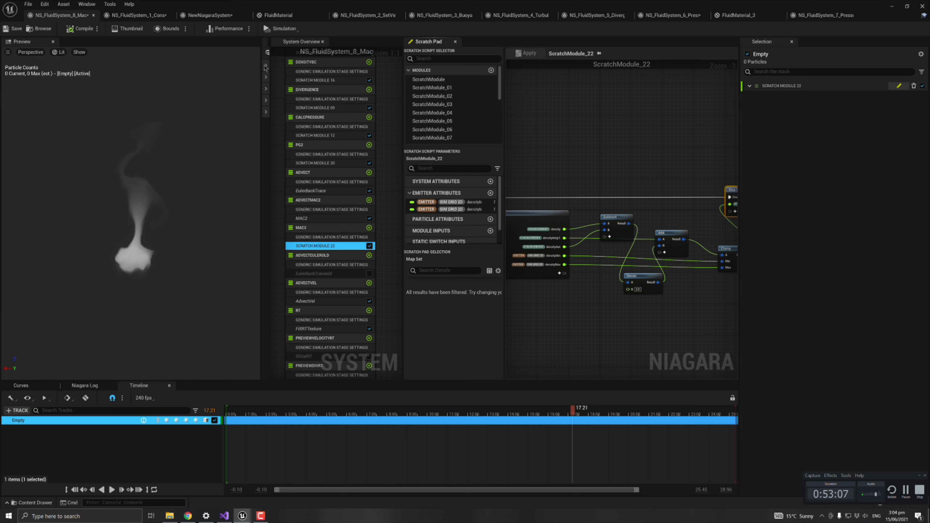
# Turn on the stage performance display, and check the CalcPressure stage's GPU cost and settings during a brief playback
pyautogui.click(225, 29)
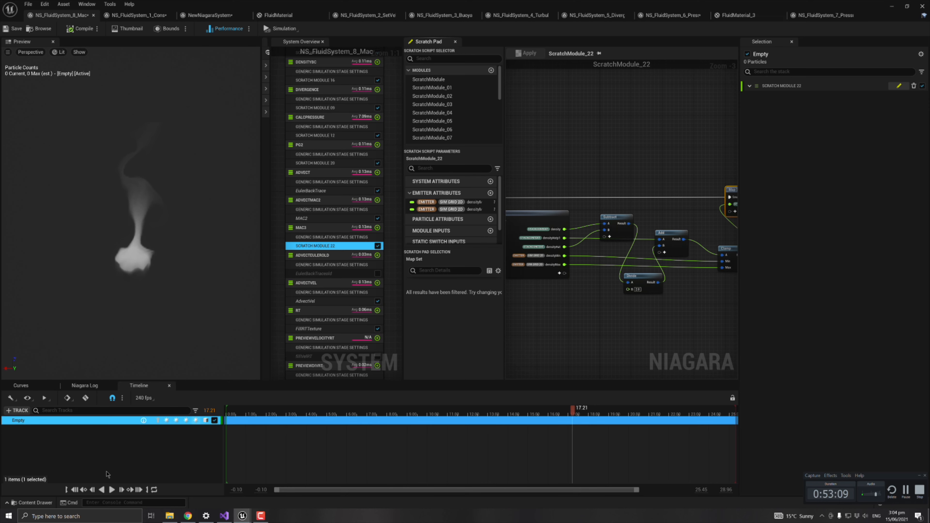
pyautogui.click(112, 490)
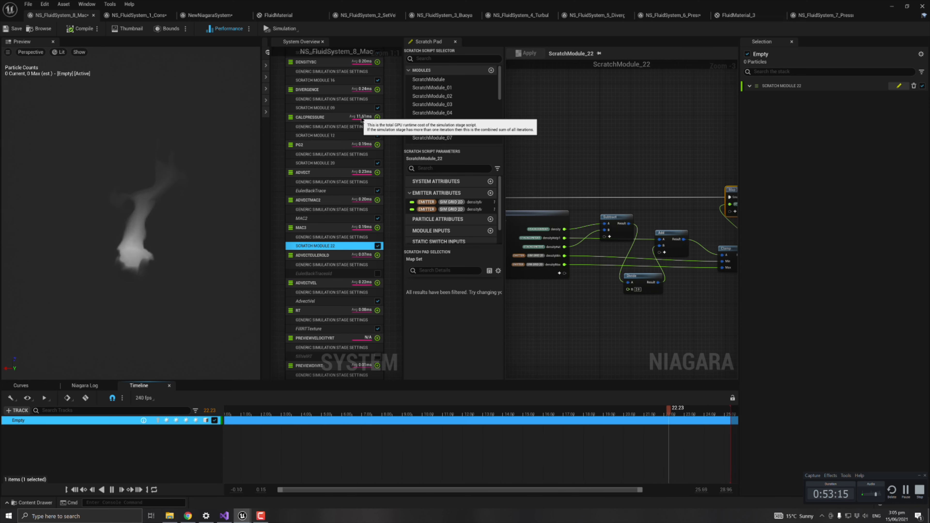
pyautogui.click(317, 117)
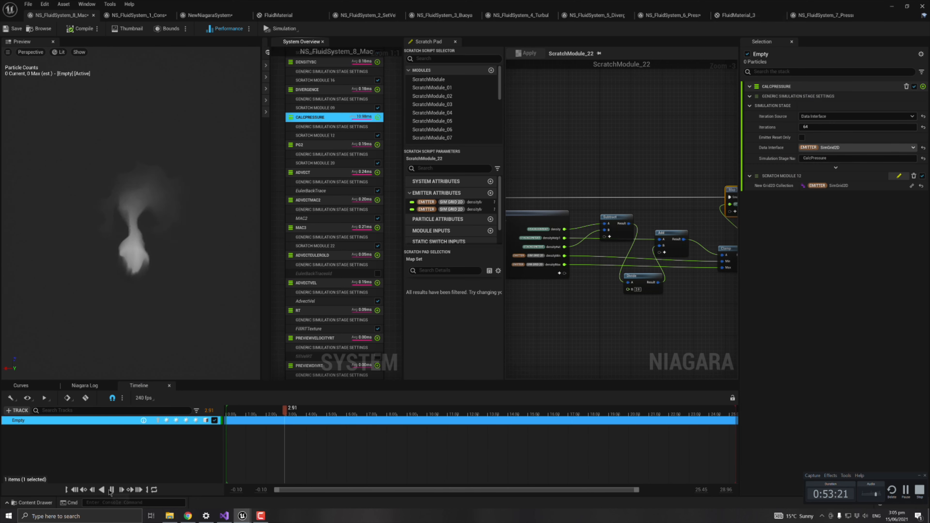
pyautogui.click(111, 490)
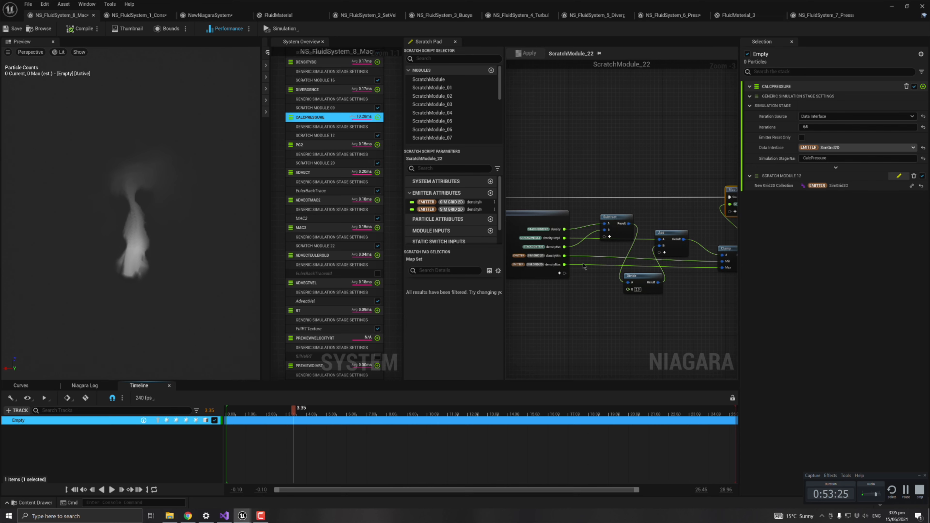
# Inspect the densityMax pin and the other density outputs of the parameter-reading node in ScratchModule_22
pyautogui.click(553, 265)
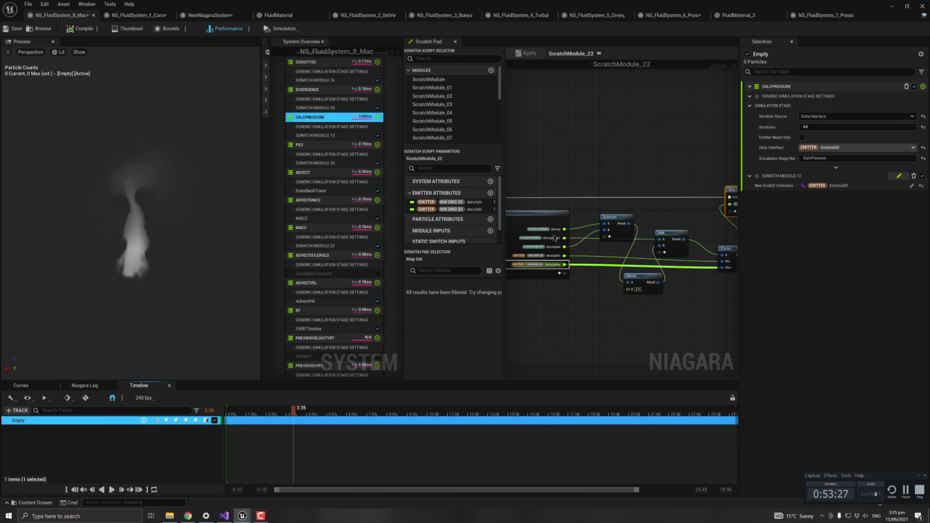
pyautogui.moveTo(564, 321); pyautogui.dragTo(562, 311, button='right')
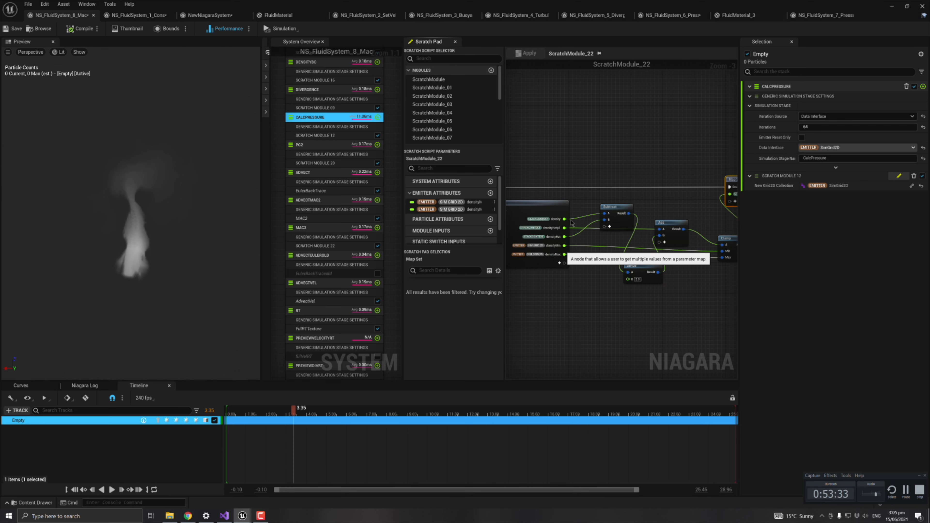
# Open Scratch Module 12 of the CalcPressure stage and inspect its pressure node graph and the stage's GPU cost
pyautogui.moveTo(620, 309); pyautogui.dragTo(470, 317, button='right')
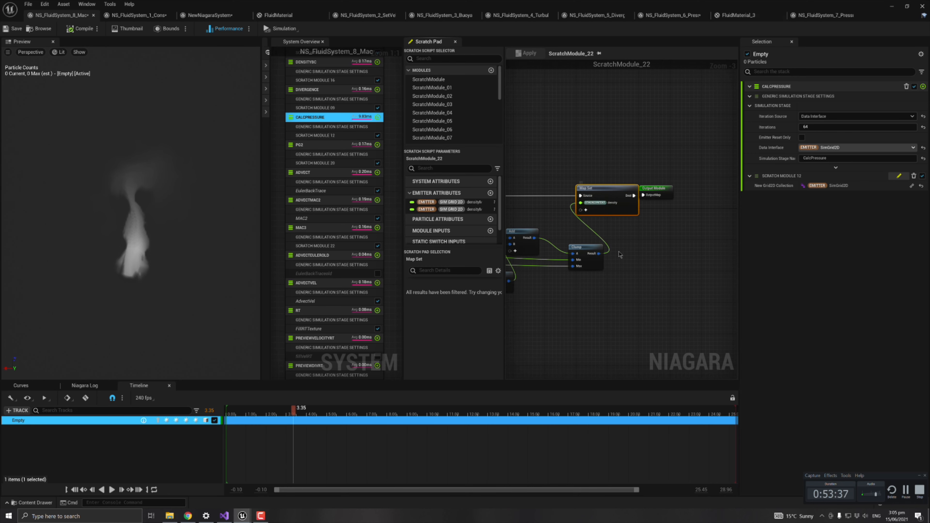
pyautogui.click(334, 135)
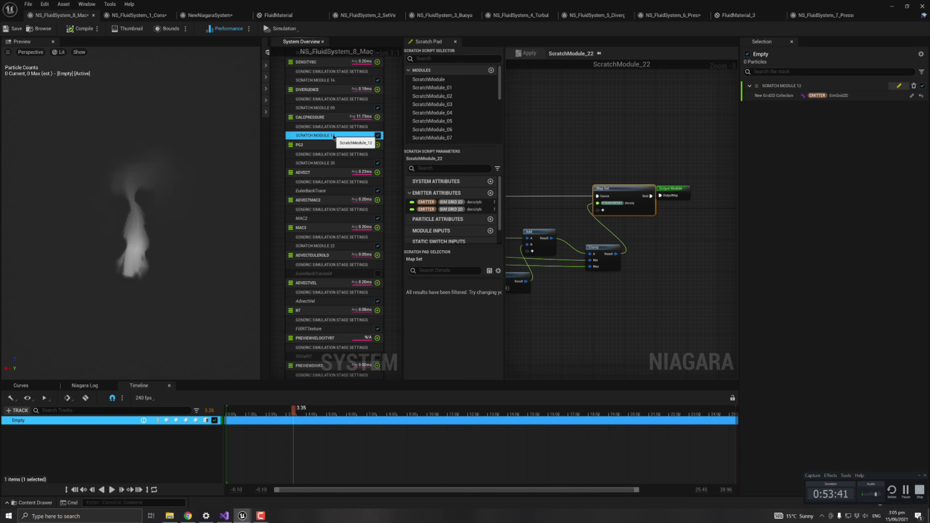
pyautogui.doubleClick(334, 137)
pyautogui.scroll(3, 684, 209)
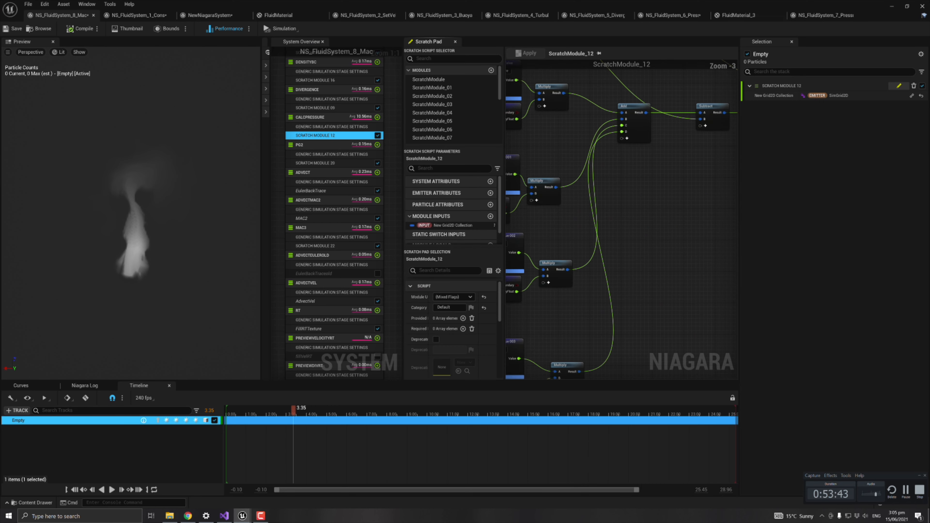
pyautogui.moveTo(684, 205); pyautogui.dragTo(702, 385, button='right')
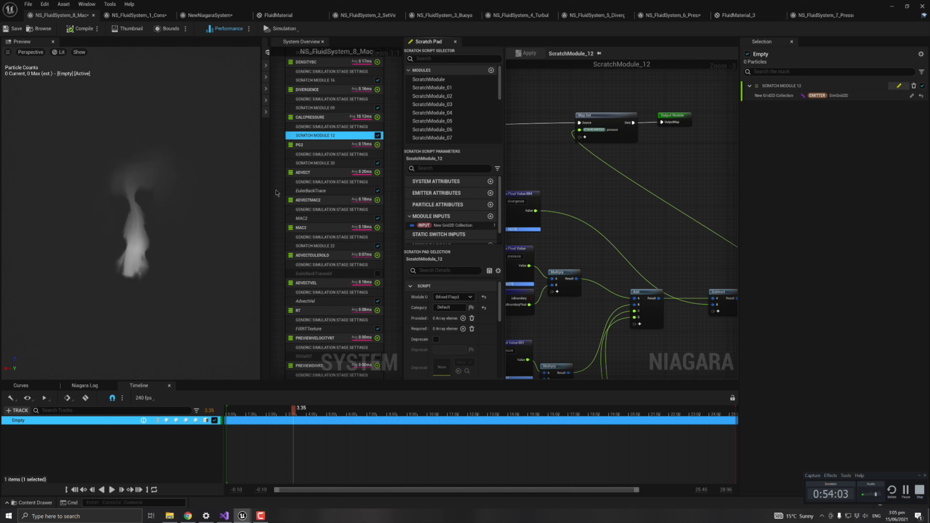
pyautogui.scroll(-1, 272, 181)
pyautogui.moveTo(272, 181); pyautogui.dragTo(274, 186, button='right')
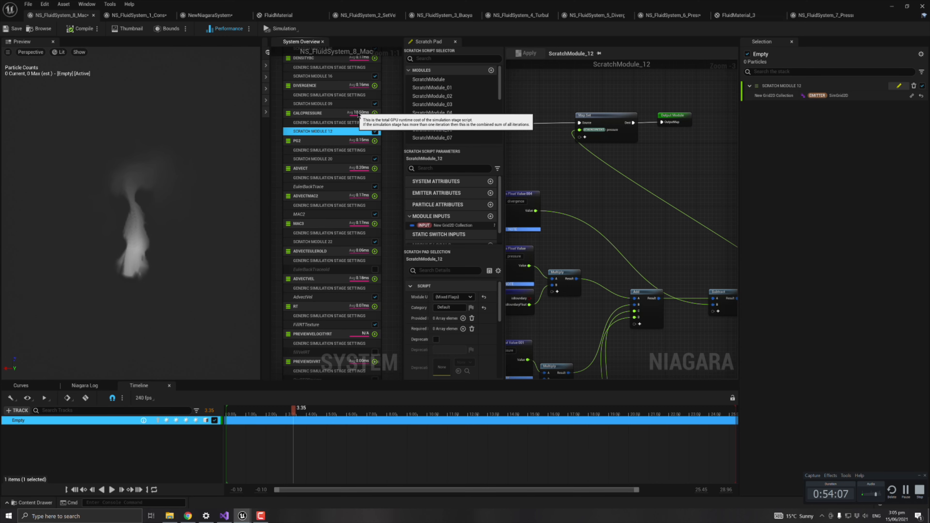
# Switch to Chrome and skim the paper Fast Eulerian Fluid Simulation In Games Using Poisson Filters through to its Results section
pyautogui.click(188, 516)
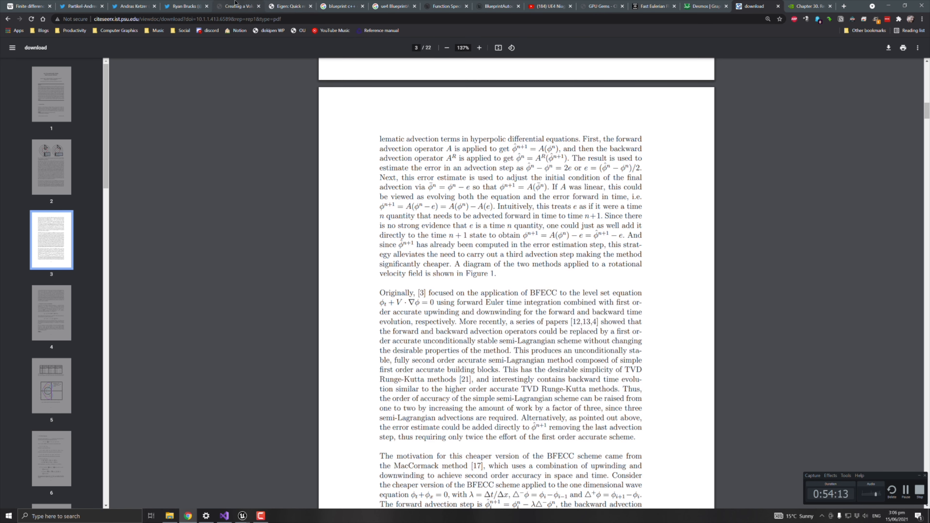
pyautogui.click(649, 7)
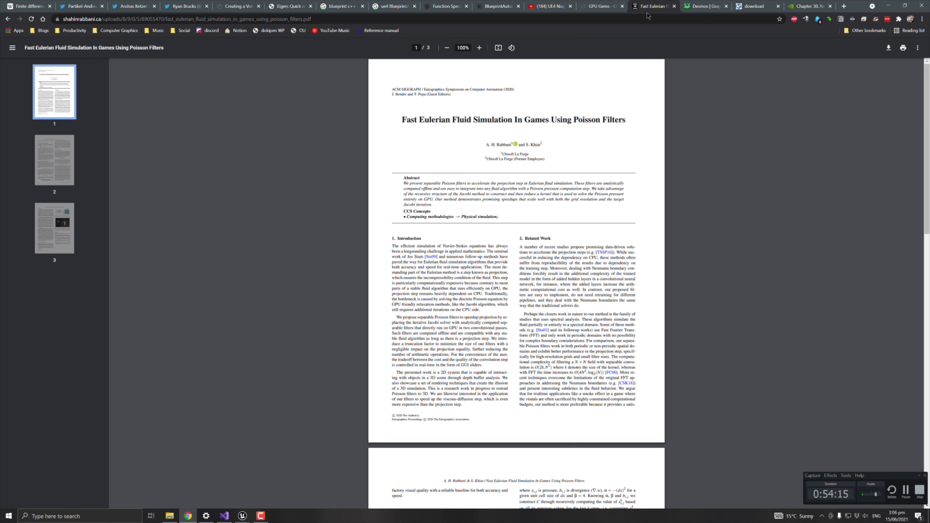
pyautogui.keyDown('ctrl'); pyautogui.scroll(3, 456, 196); pyautogui.keyUp('ctrl')
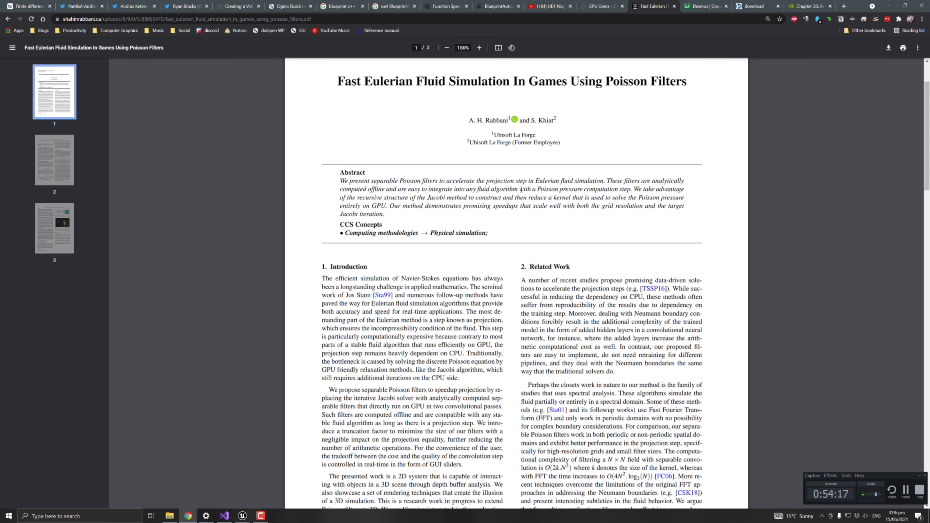
pyautogui.scroll(-15, 525, 265)
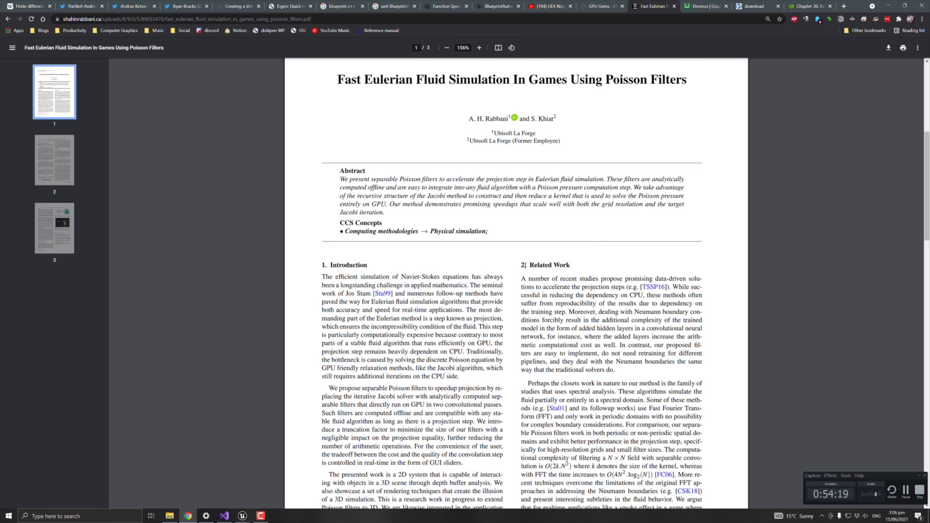
pyautogui.scroll(-5, 525, 265)
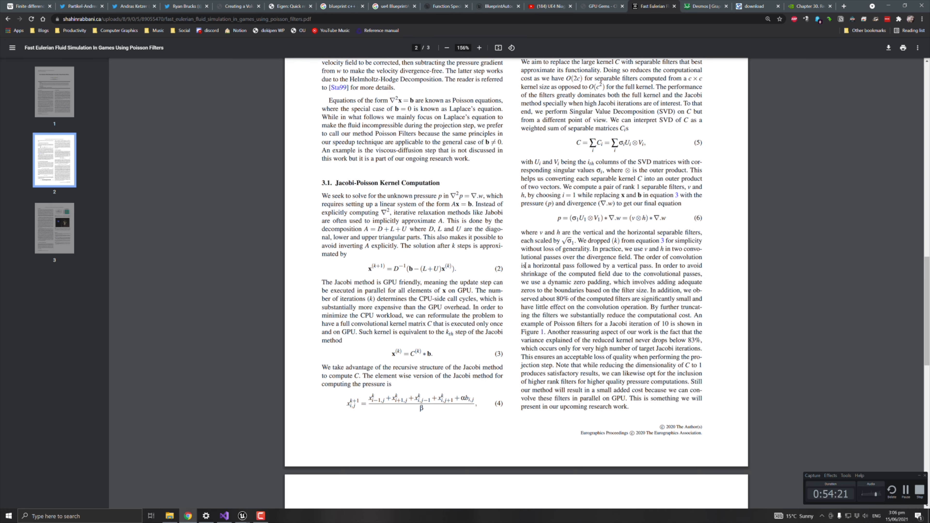
pyautogui.scroll(-7, 526, 265)
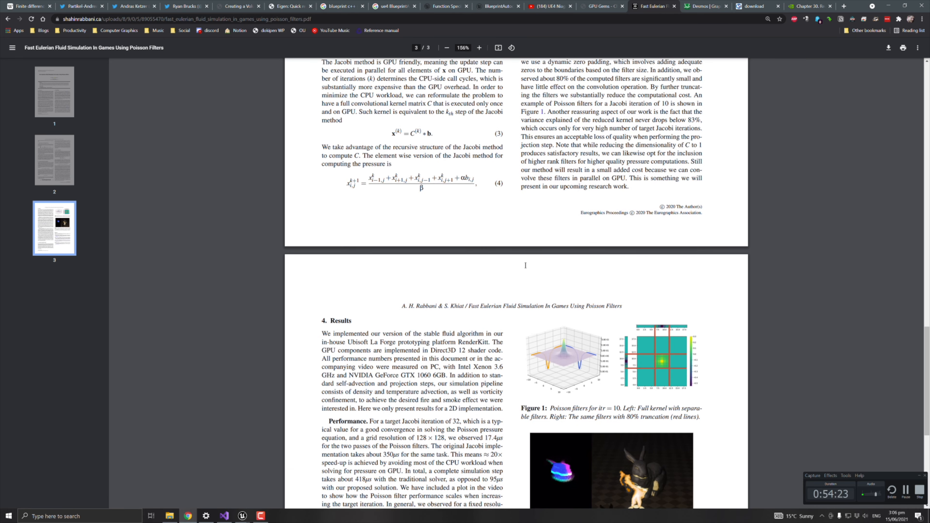
# Examine the element-wise Jacobi pressure equation (4) in section 3.1 and the projection theory in section 3
pyautogui.scroll(5, 525, 265)
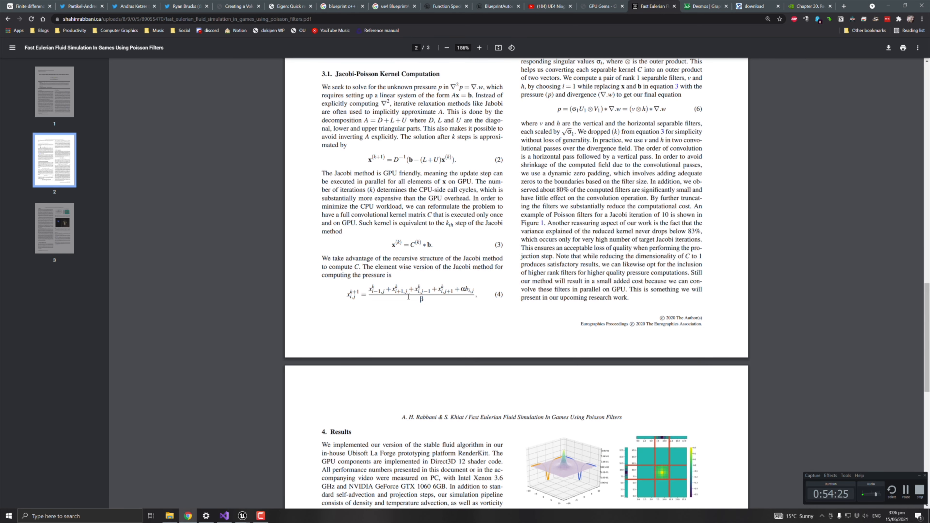
pyautogui.moveTo(408, 296); pyautogui.dragTo(447, 298)
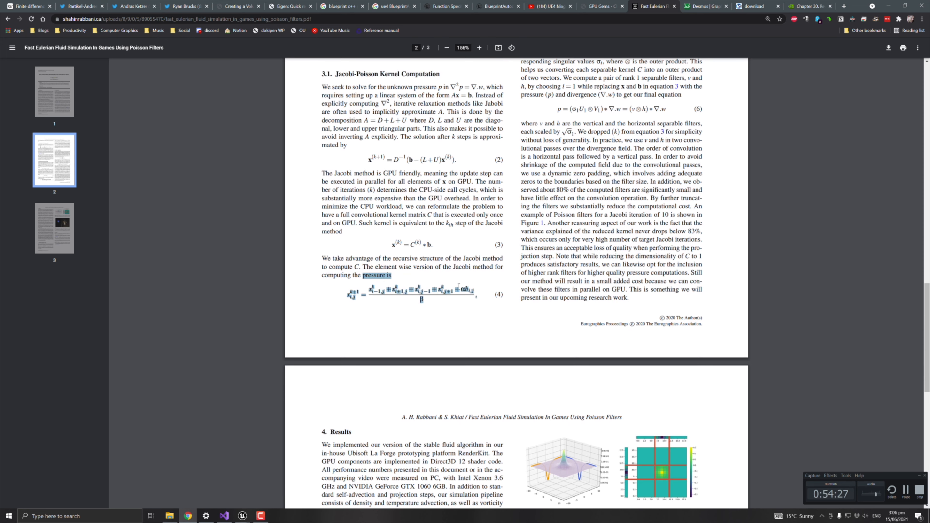
pyautogui.click(411, 292)
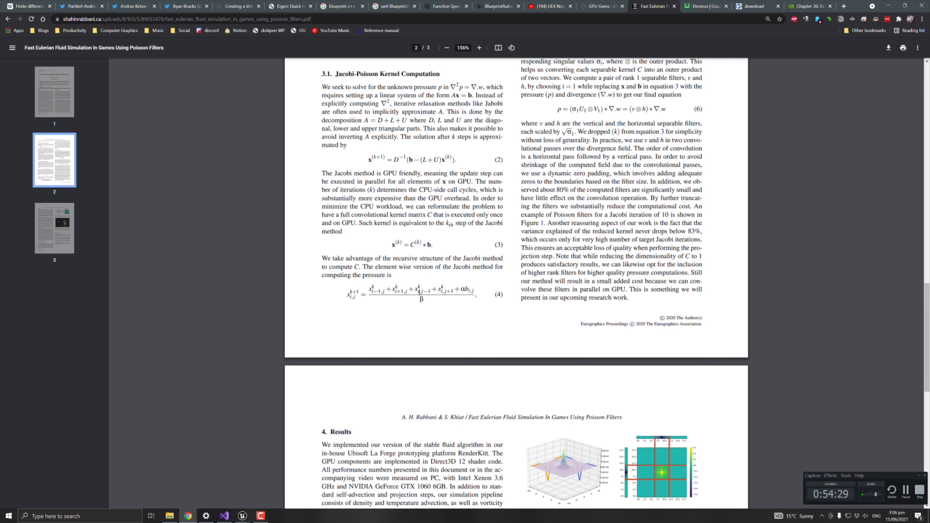
pyautogui.scroll(7, 420, 293)
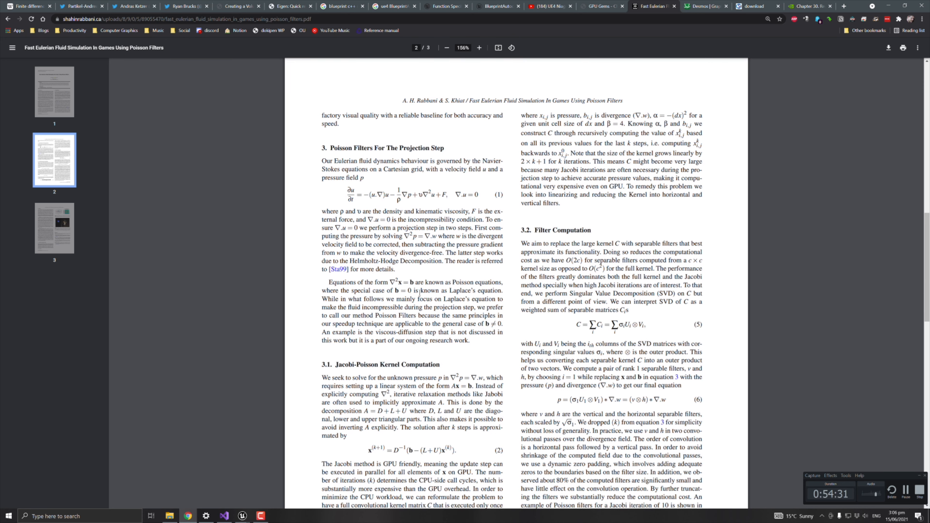
pyautogui.scroll(-7, 420, 293)
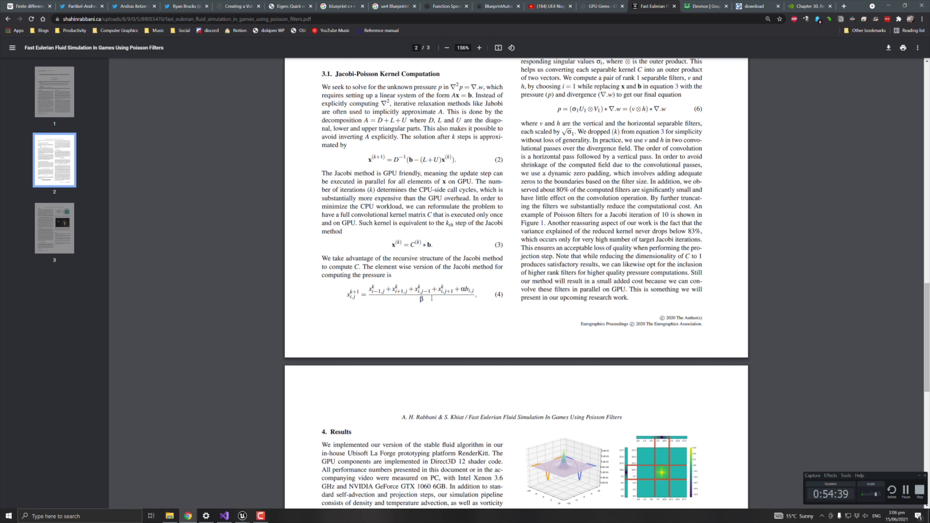
# Examine the paper's Figure 1 Poisson filters and the Performance paragraph of the Results section
pyautogui.scroll(-3, 440, 305)
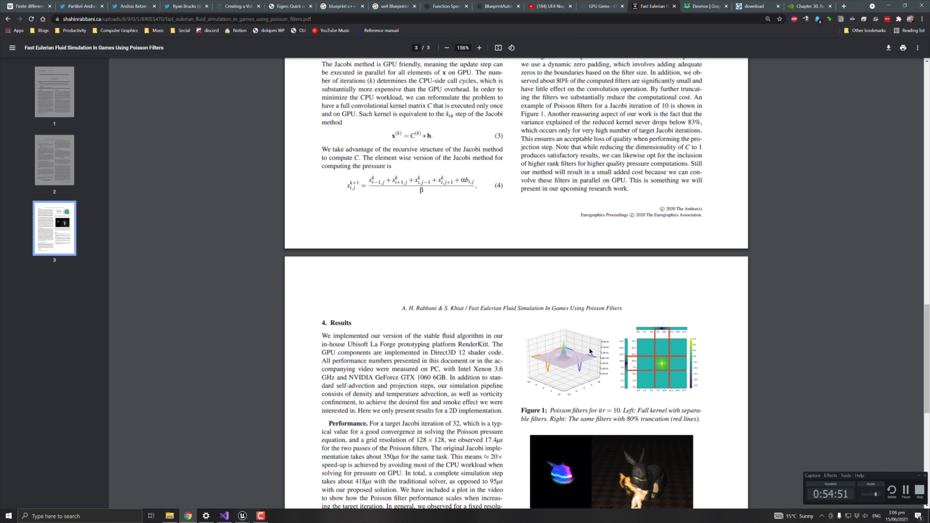
pyautogui.scroll(1, 590, 351)
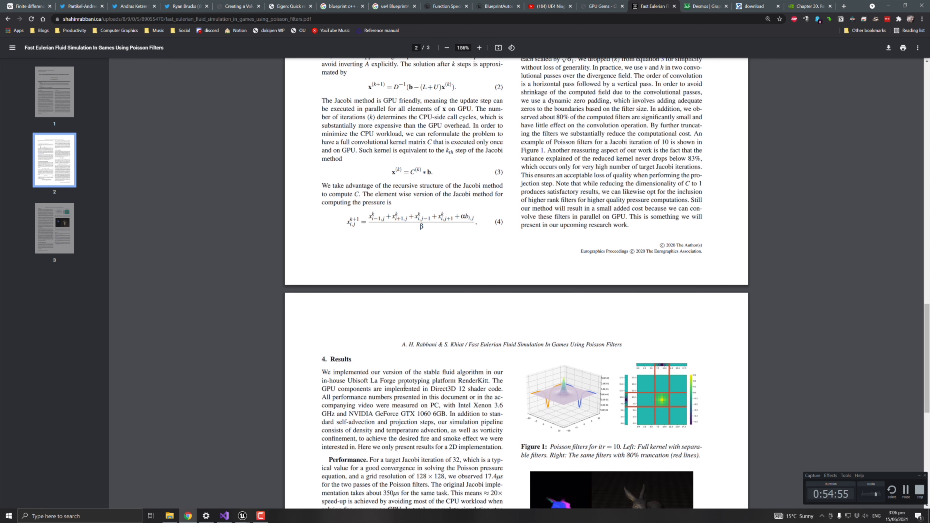
pyautogui.scroll(-5, 405, 387)
pyautogui.scroll(3, 405, 387)
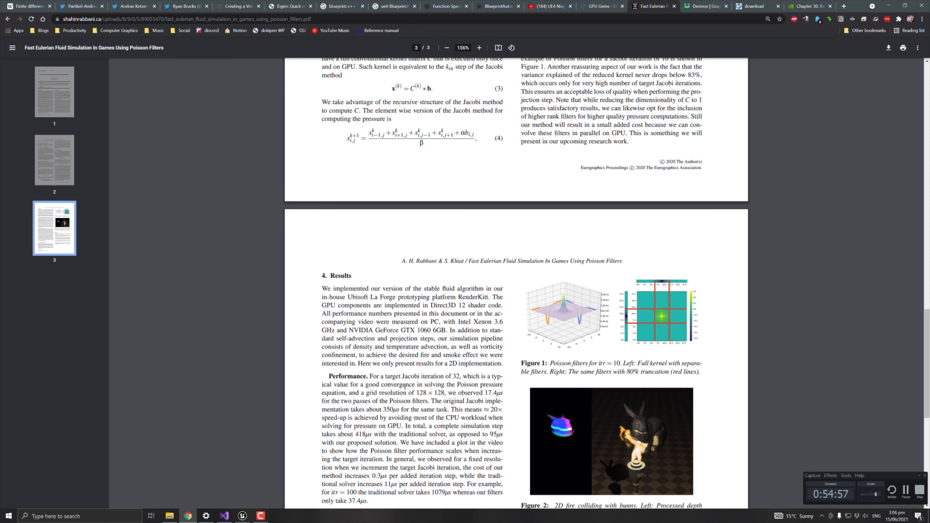
pyautogui.scroll(1, 405, 387)
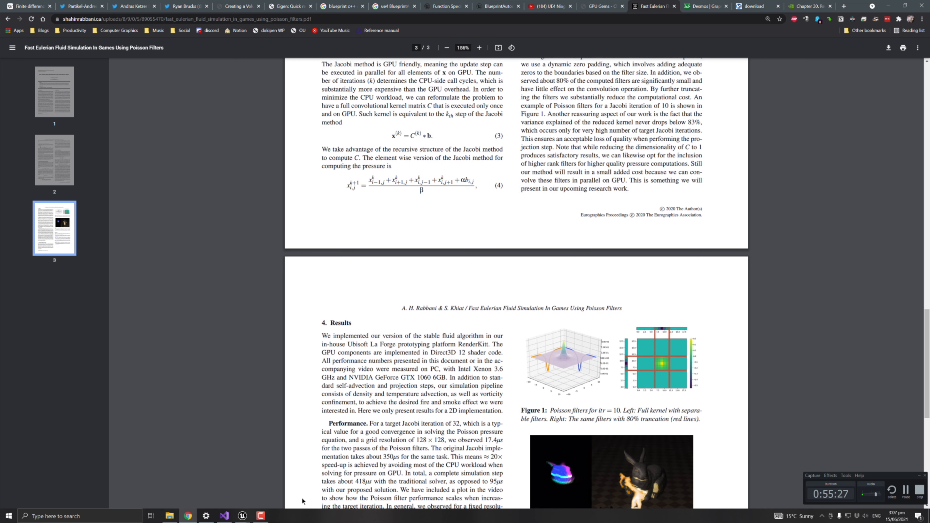
# Switch back to NS_FluidSystem_8_Mac in Unreal Editor and review the whole ScratchModule_12 node graph
pyautogui.click(280, 484)
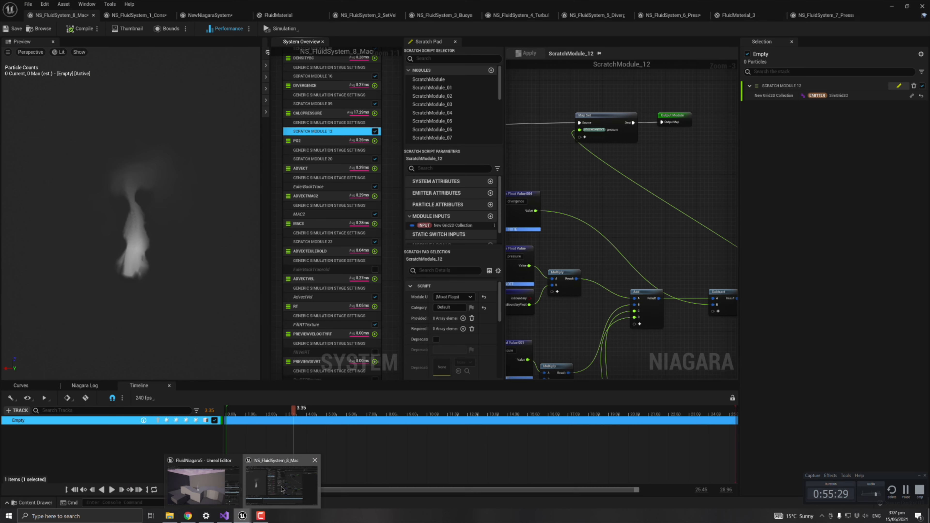
pyautogui.moveTo(588, 253); pyautogui.dragTo(706, 206, button='right')
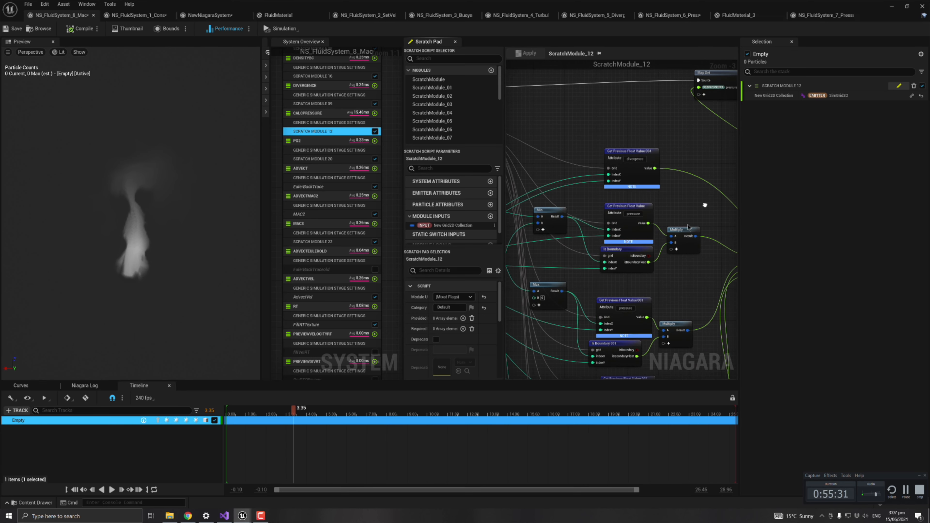
pyautogui.scroll(-3, 689, 229)
pyautogui.moveTo(683, 246); pyautogui.dragTo(639, 218, button='right')
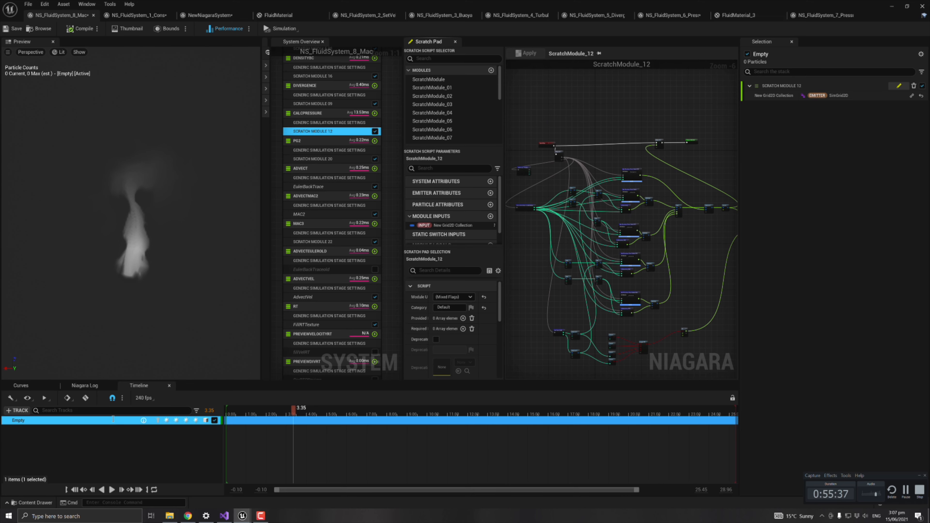
# Play the ThirdPersonExampleMap level from the main editor window, walk the character around the smoke volume, and end the play session
pyautogui.click(893, 7)
pyautogui.moveTo(447, 299); pyautogui.dragTo(447, 285, button='right')
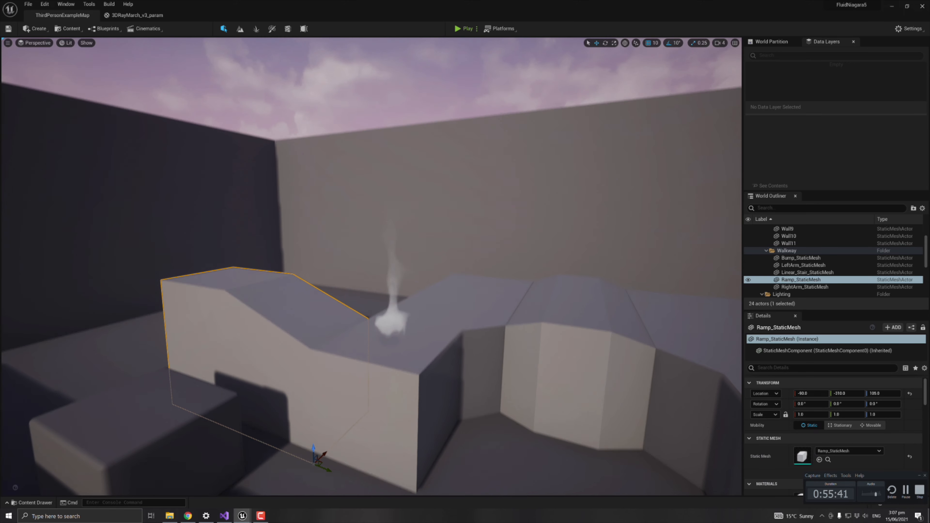
pyautogui.click(464, 29)
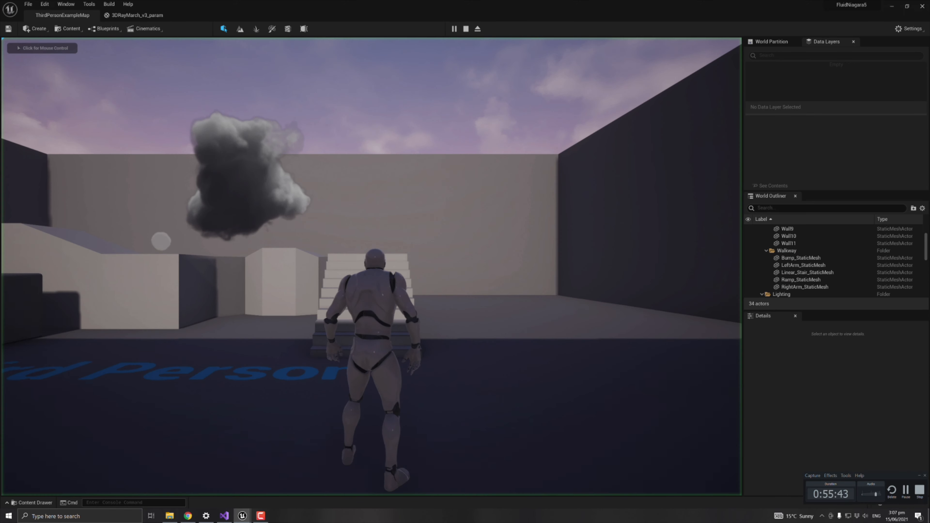
pyautogui.press('w')
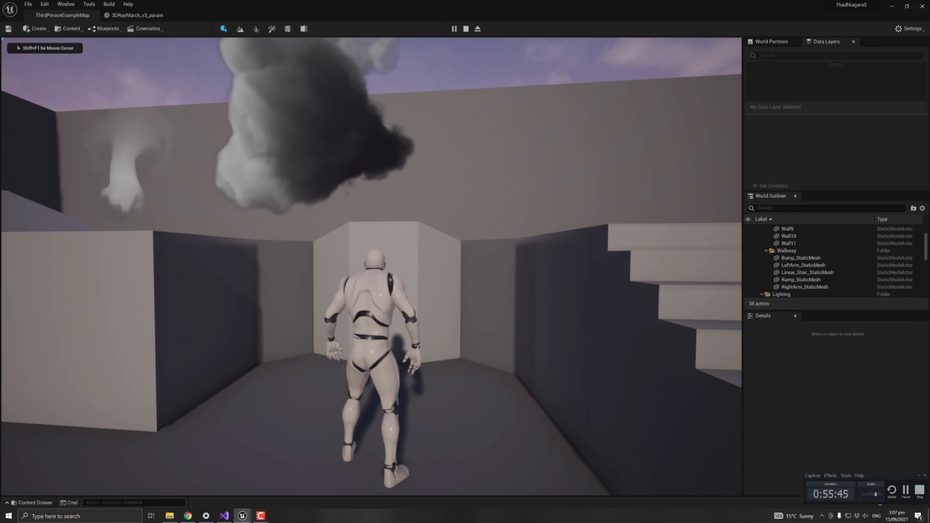
pyautogui.press('s')
pyautogui.press('w')
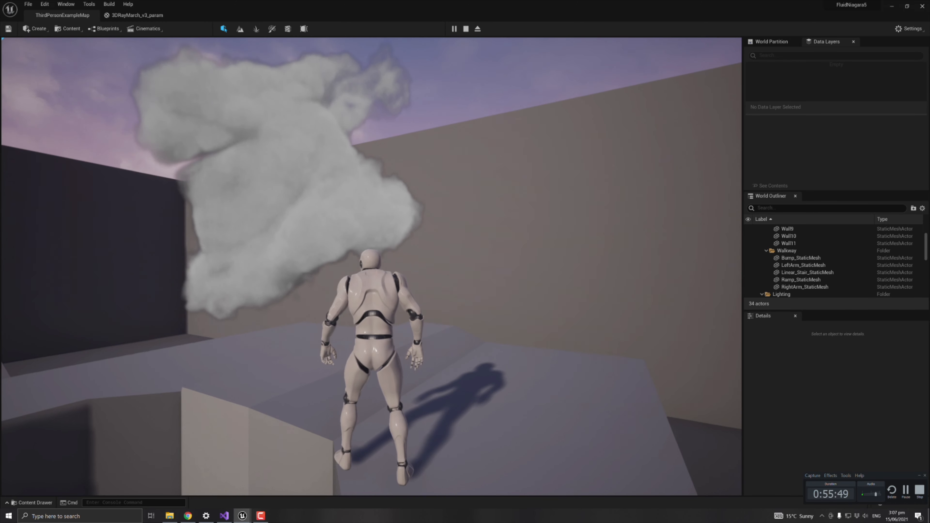
pyautogui.press('Escape')
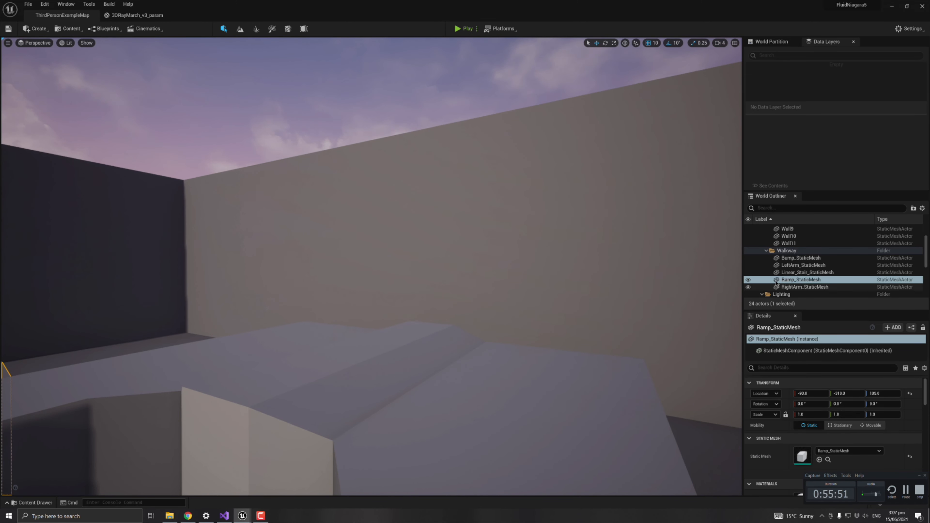
# Look through the level's actors and open the NS_3D_ShadowPass system from the Niagara content folder
pyautogui.scroll(-5, 776, 283)
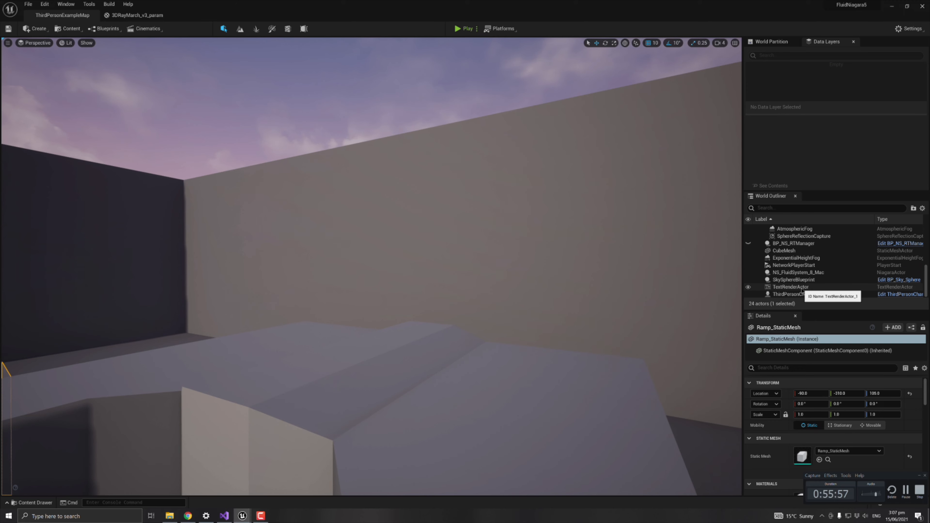
pyautogui.scroll(-6, 432, 284)
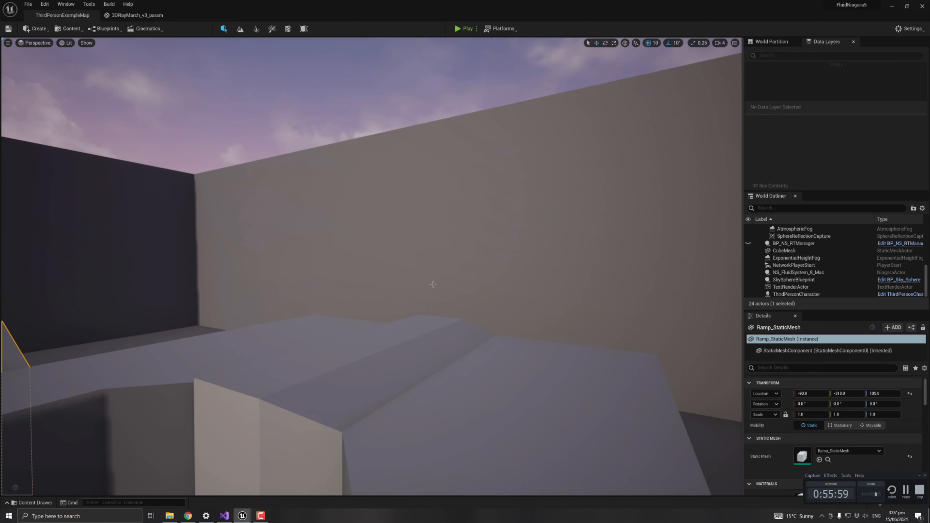
pyautogui.hotkey('ctrl', 'space')
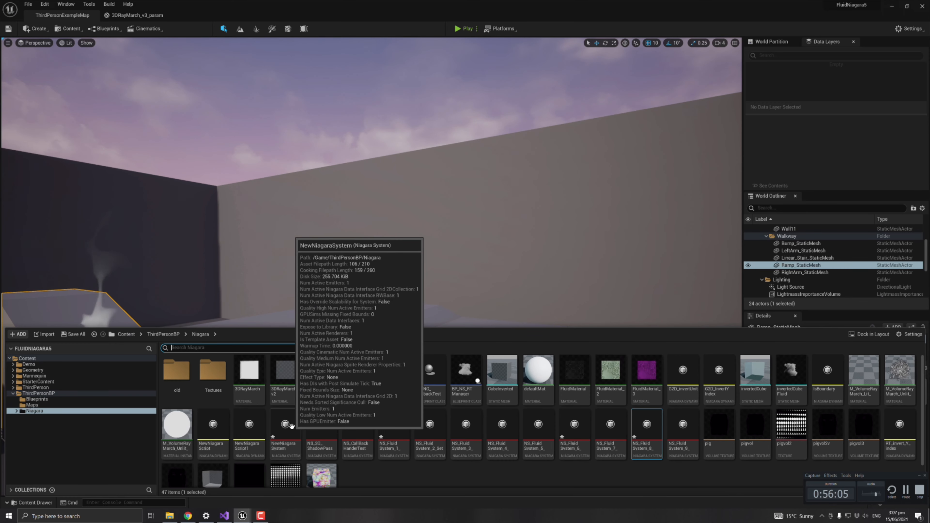
pyautogui.doubleClick(334, 424)
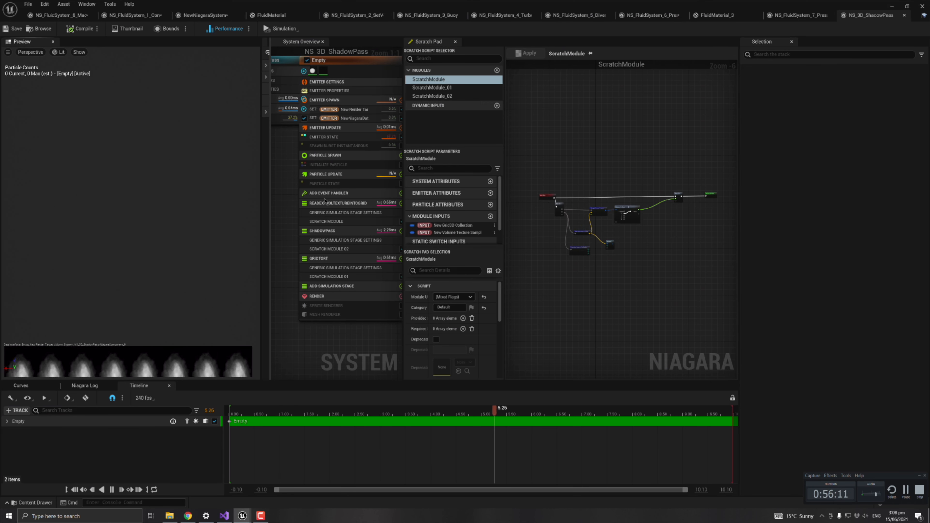
# Open Scratch Module 02 of the ShadowPass stage and inspect its lightVector and maxSteps inputs and the inverseRay nodes
pyautogui.click(341, 244)
pyautogui.click(343, 249)
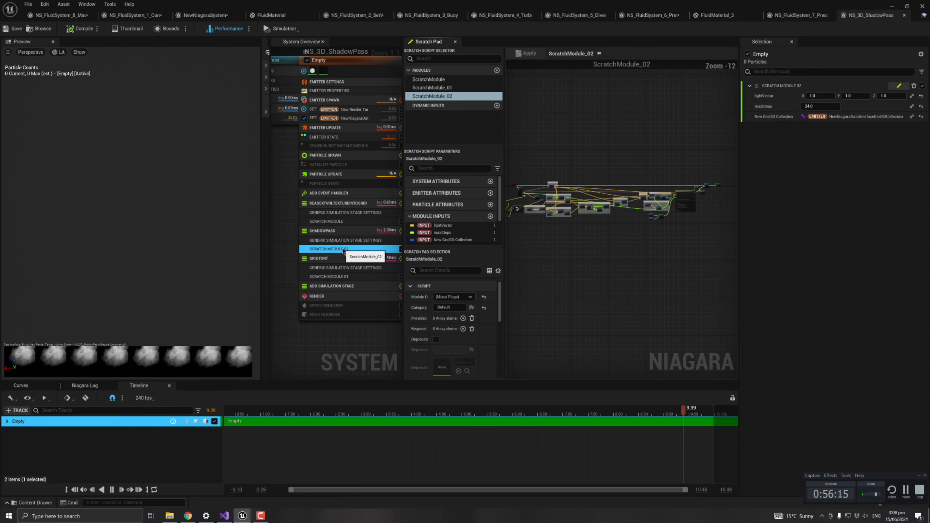
pyautogui.scroll(10, 619, 265)
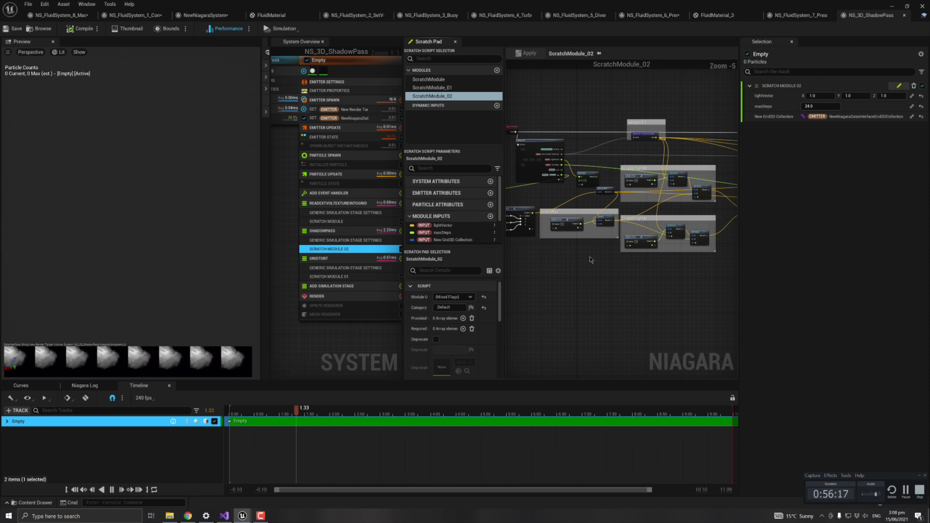
pyautogui.moveTo(576, 235); pyautogui.dragTo(616, 308, button='right')
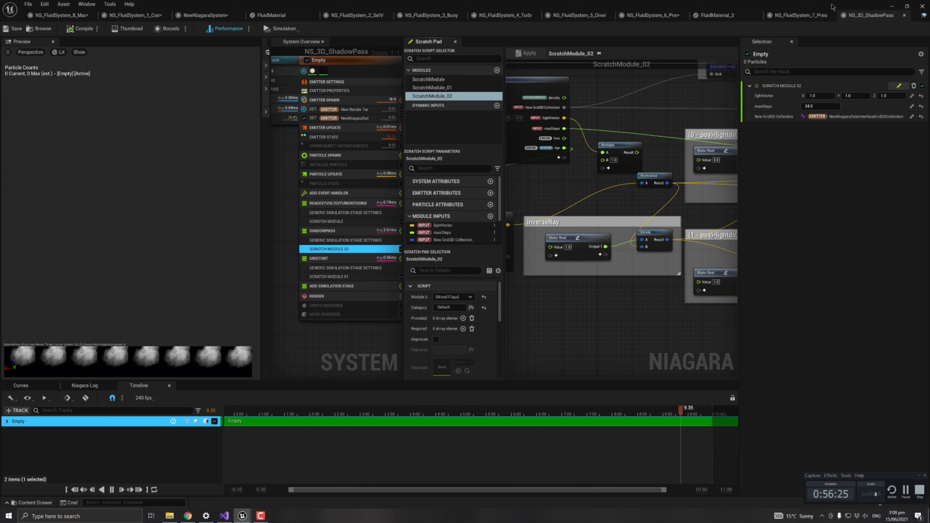
# Return to the ThirdPersonExampleMap level and play it to observe the shadowing on the smoke cloud from the character's starting spot
pyautogui.click(892, 6)
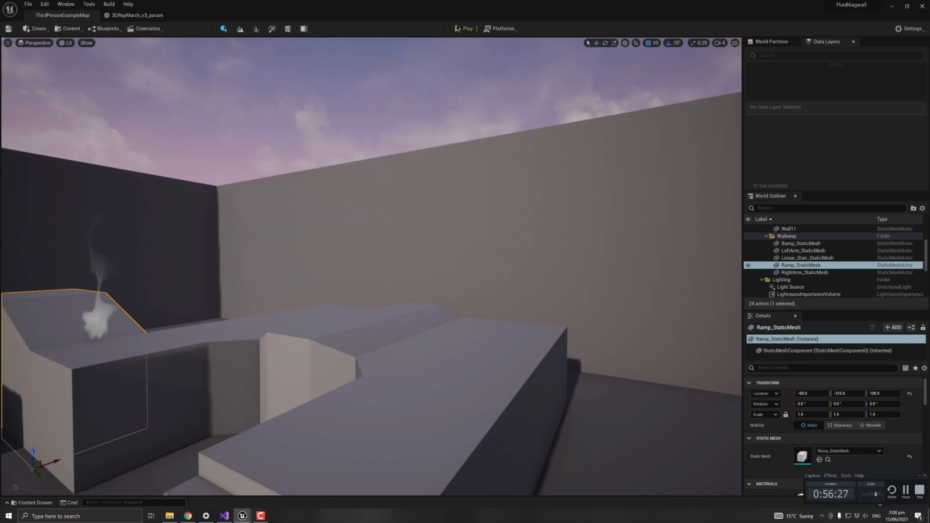
pyautogui.click(464, 28)
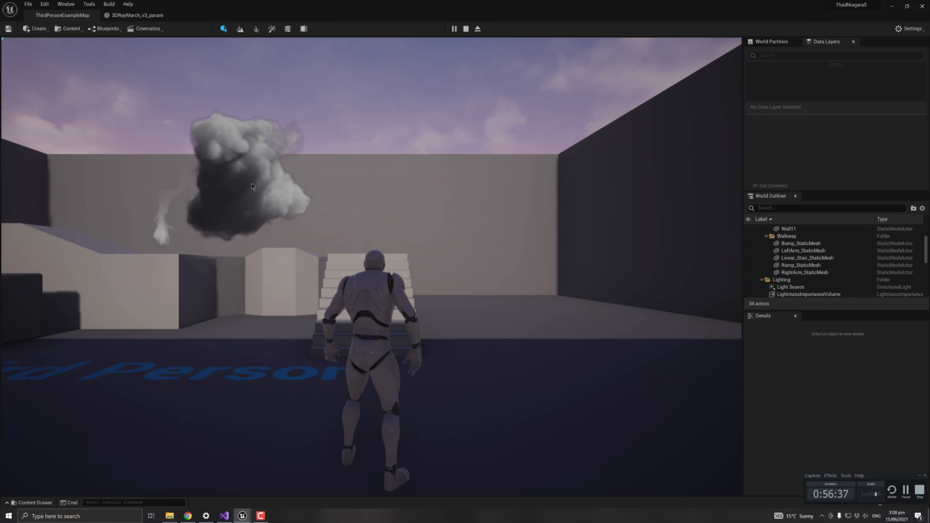
pyautogui.click(273, 178)
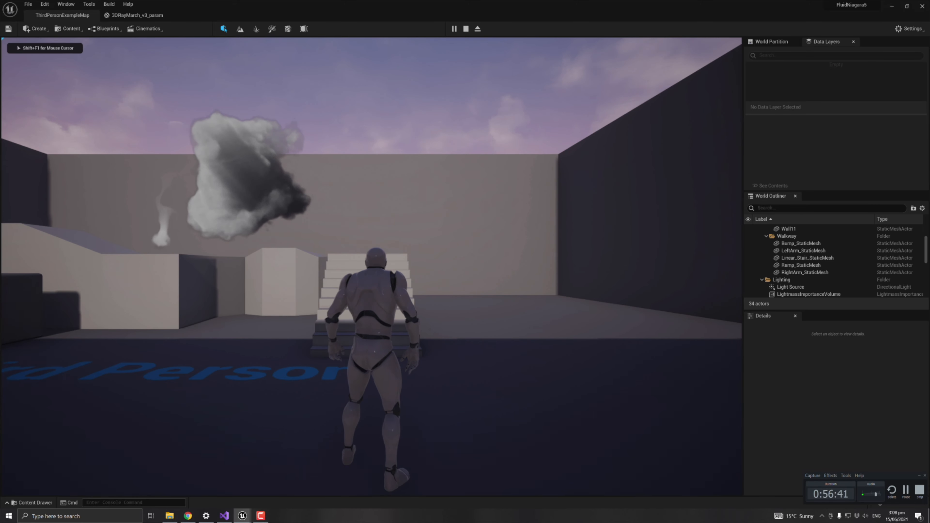
# Walk the character up the stairs onto the walkway and back, viewing the shaded smoke cloud from several sides, and end the play session
pyautogui.press('w')
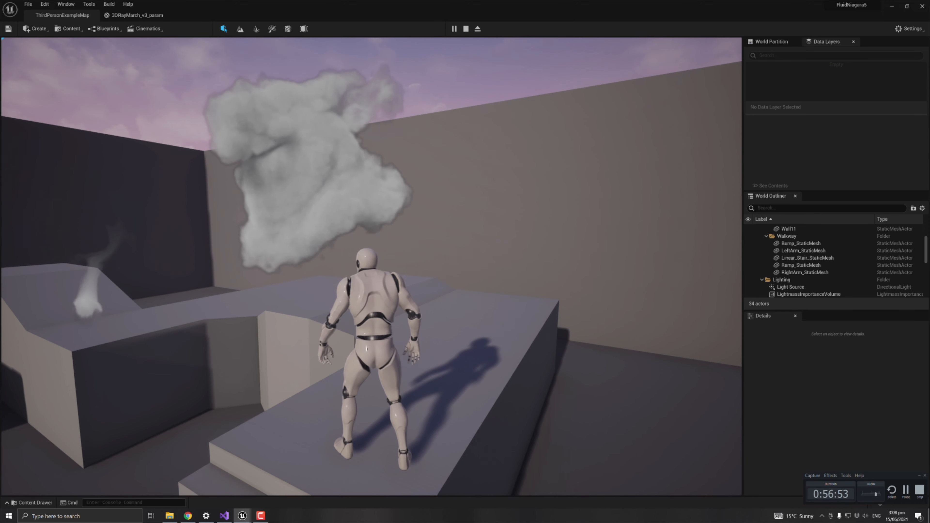
pyautogui.press('d')
pyautogui.press('w')
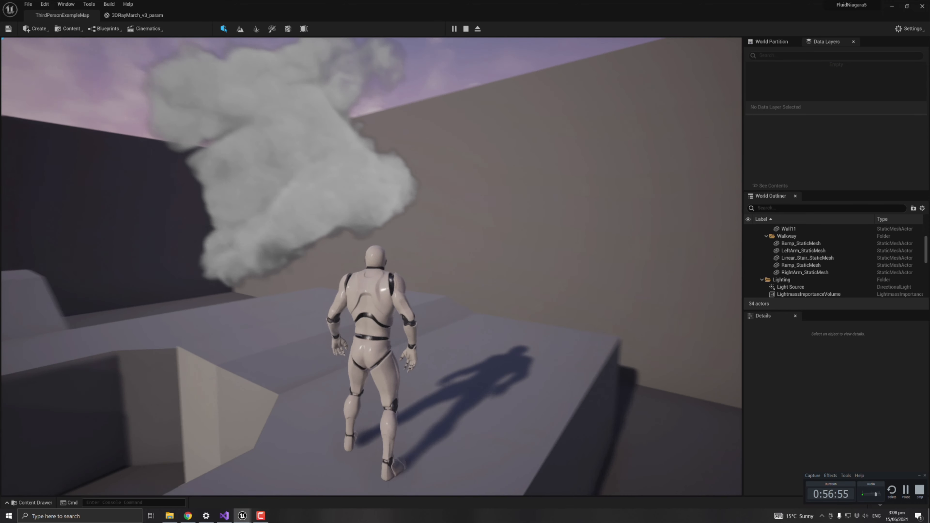
pyautogui.press('d')
pyautogui.press('s')
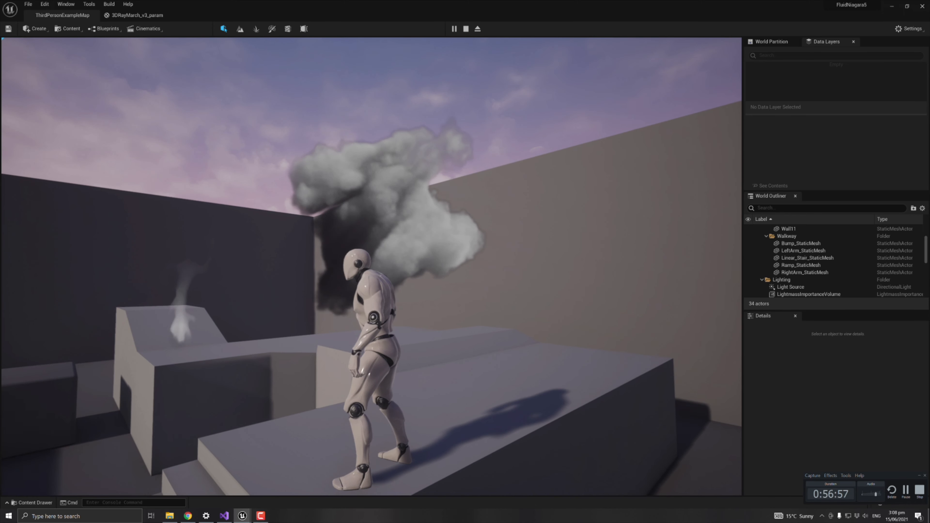
pyautogui.press('s')
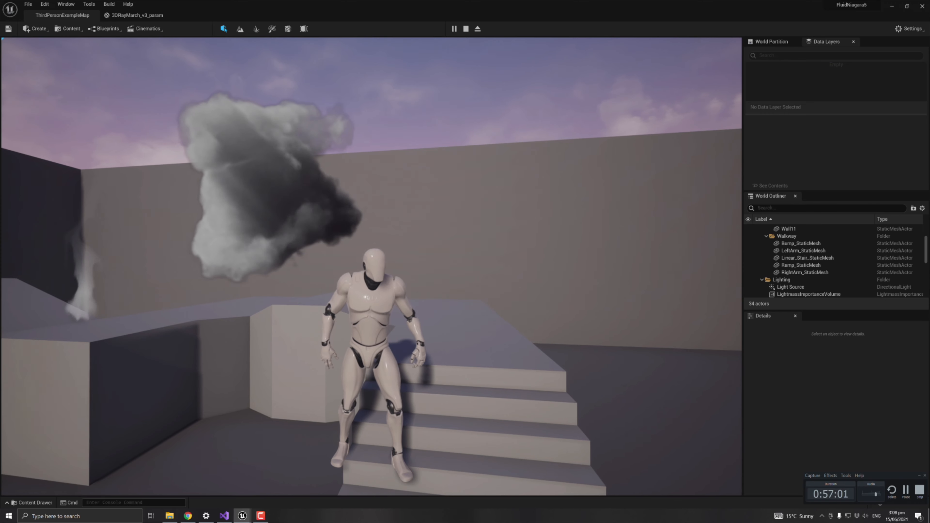
pyautogui.press('Escape')
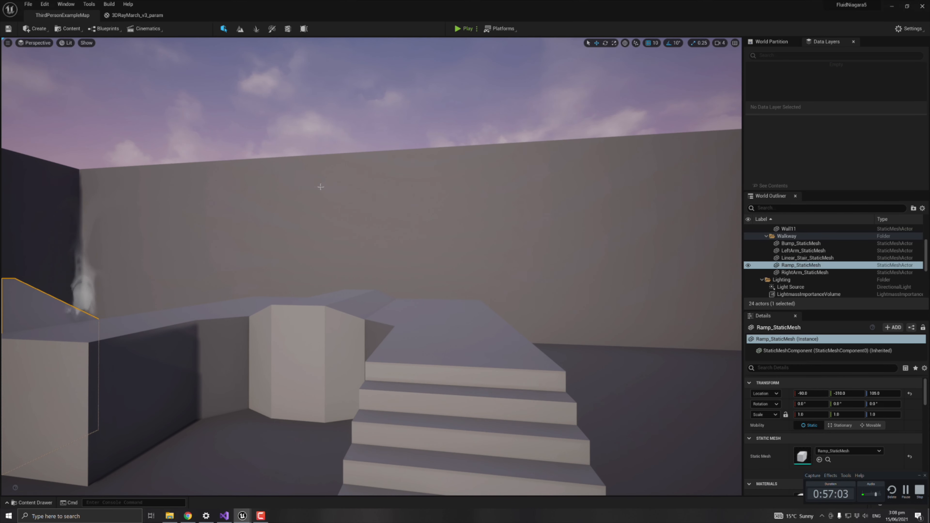